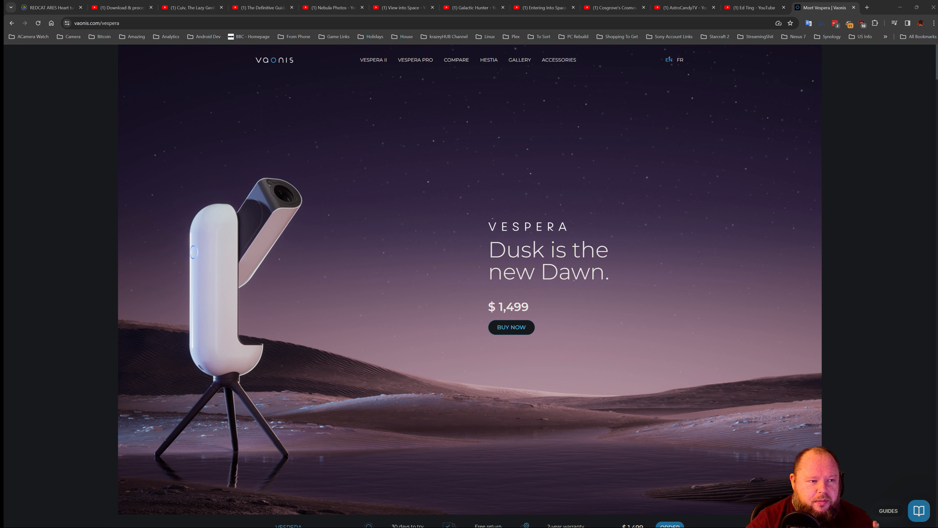
- Open the "Download & process along with me! PixInsight Workflow & Tutorial" video page and review the links in its description
{"action": "left_click", "coordinate": [123, 8]}
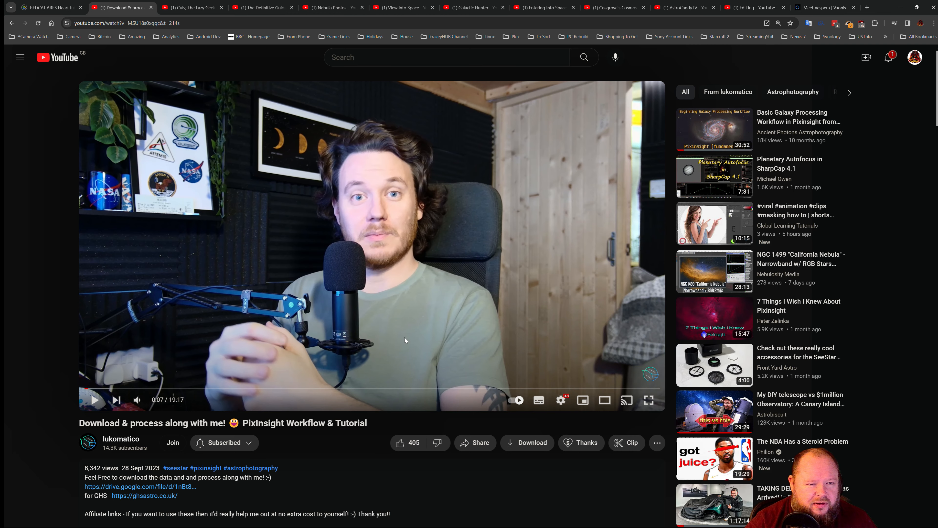
{"action": "scroll", "coordinate": [244, 353], "scroll_direction": "down", "scroll_amount": 12}
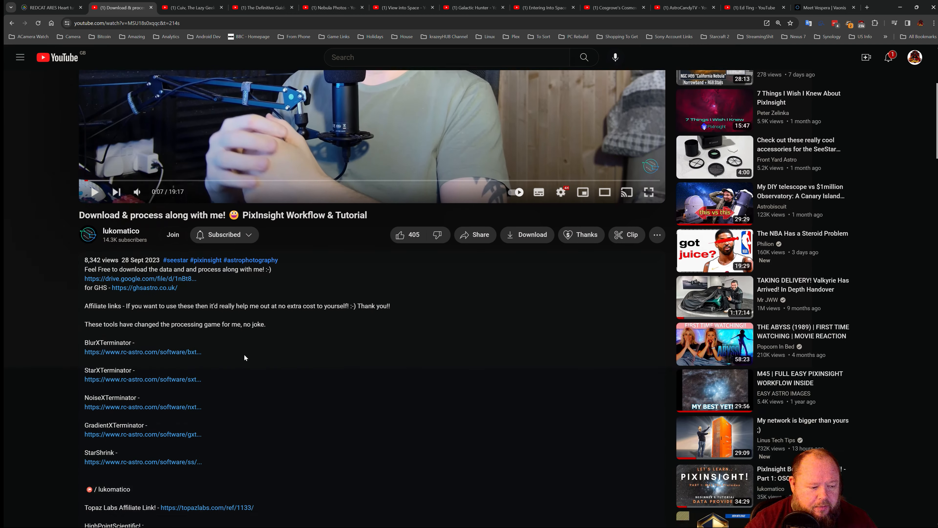
{"action": "scroll", "coordinate": [223, 376], "scroll_direction": "up", "scroll_amount": 7}
{"action": "scroll", "coordinate": [223, 376], "scroll_direction": "up", "scroll_amount": 7}
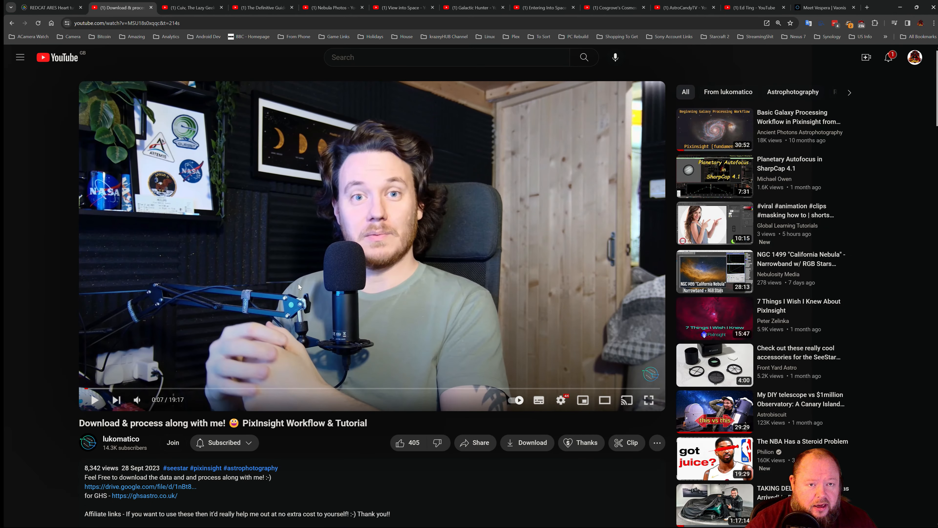
- Look through the other open astrophotography video and channel pages, ending on the Vaonis Vespera product page
{"action": "left_click", "coordinate": [188, 10]}
{"action": "left_click", "coordinate": [268, 10]}
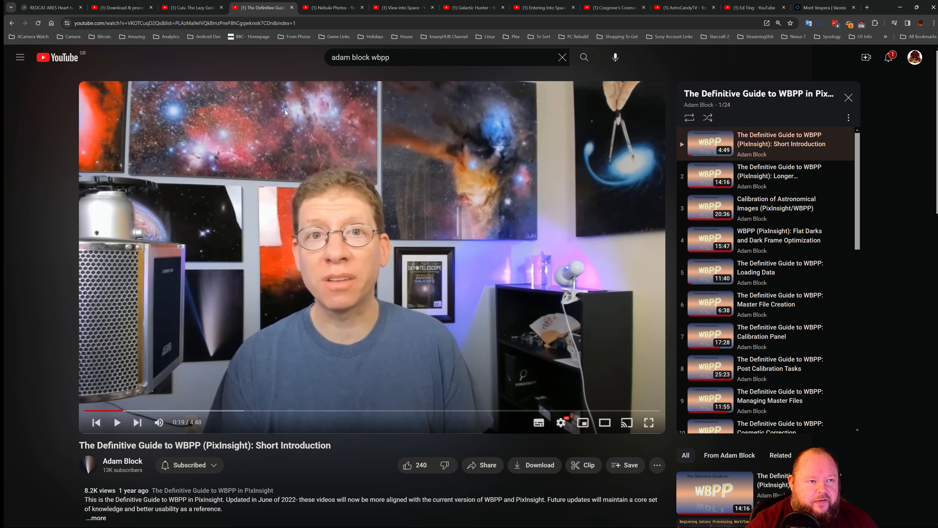
{"action": "left_click", "coordinate": [403, 7]}
{"action": "left_click", "coordinate": [472, 7]}
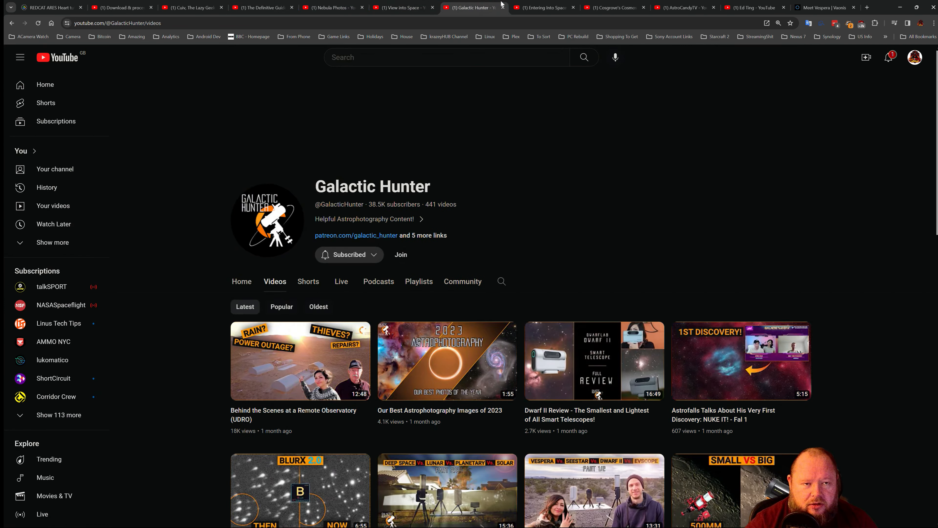
{"action": "left_click", "coordinate": [530, 4]}
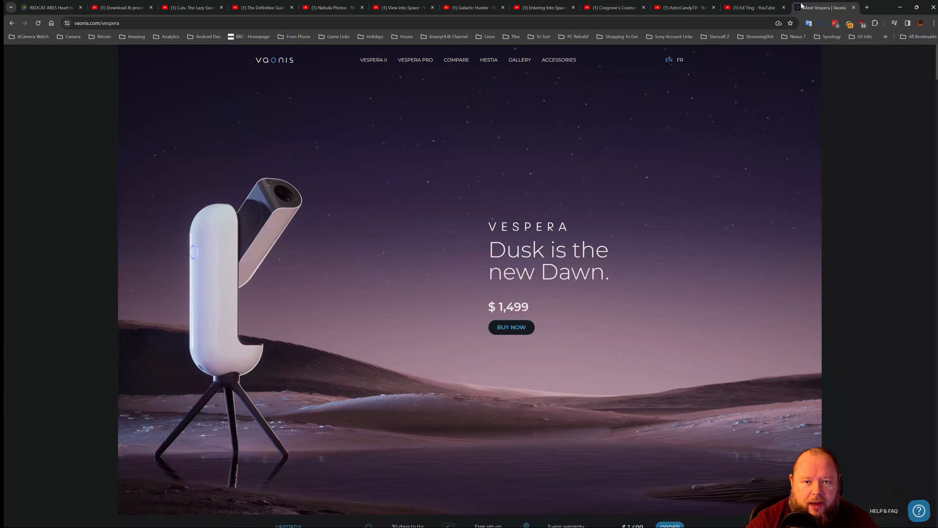
{"action": "left_click", "coordinate": [827, 7]}
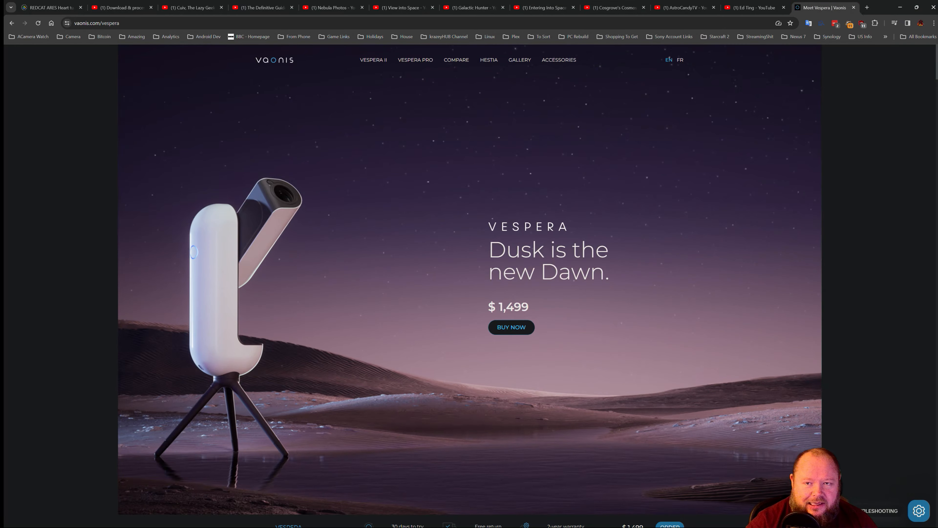
- Switch to PixInsight, close the Process Console and move the img_1138 image window toward the middle of the workspace
{"action": "left_click", "coordinate": [901, 8]}
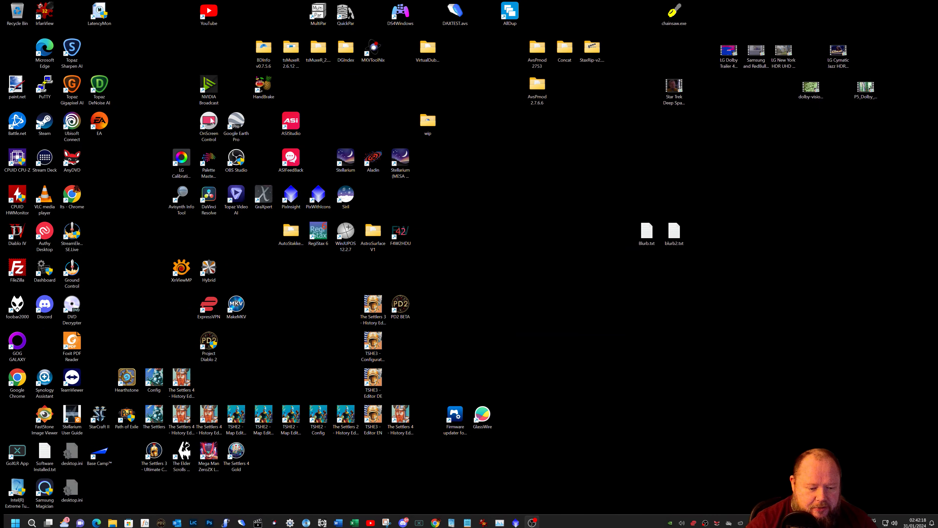
{"action": "left_click", "coordinate": [516, 519]}
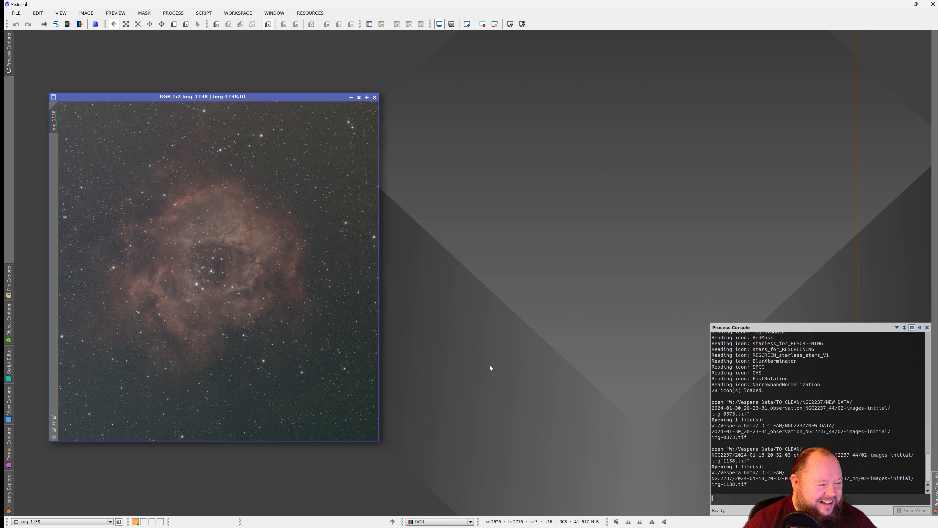
{"action": "left_click", "coordinate": [926, 327]}
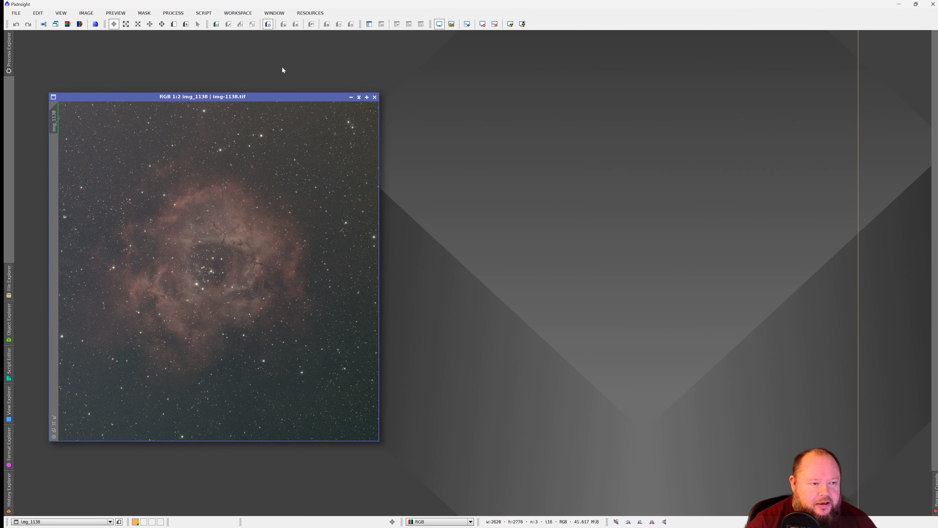
{"action": "left_click_drag", "start_coordinate": [270, 97], "coordinate": [487, 88]}
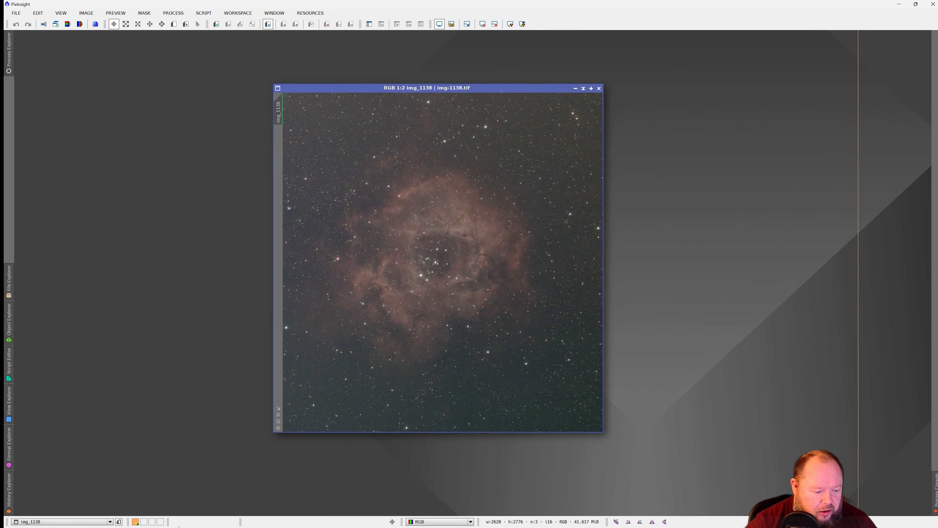
- Show where img-1138.tif is stored in the 02-images-initial folder in File Explorer, and minimise the folder window
{"action": "mouse_move", "coordinate": [113, 519]}
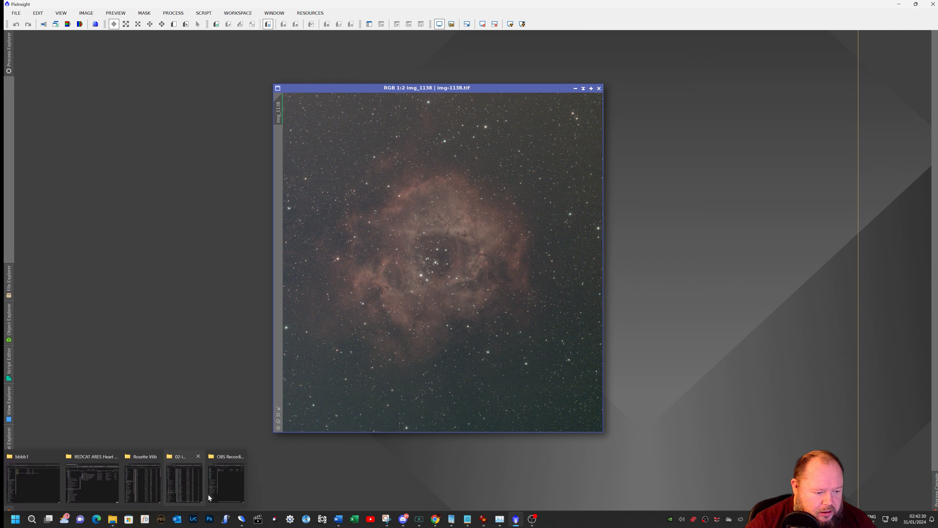
{"action": "mouse_move", "coordinate": [220, 497]}
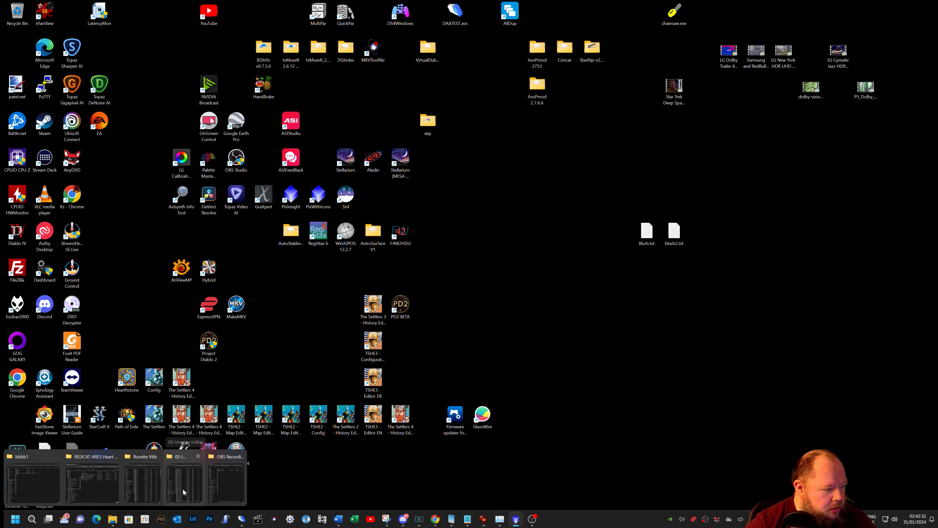
{"action": "left_click", "coordinate": [184, 492]}
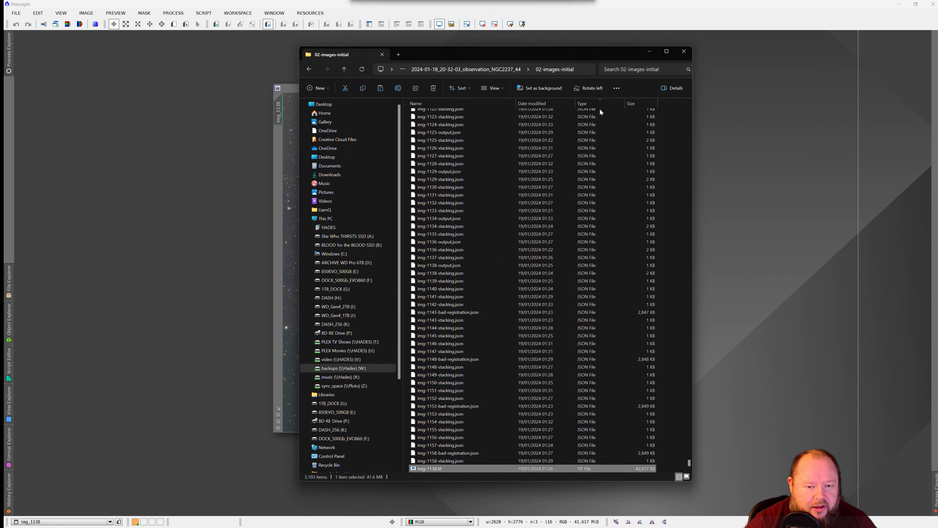
{"action": "mouse_move", "coordinate": [689, 461]}
{"action": "left_mouse_down"}
{"action": "mouse_move", "coordinate": [689, 179]}
{"action": "mouse_move", "coordinate": [701, 107]}
{"action": "mouse_move", "coordinate": [686, 341]}
{"action": "mouse_move", "coordinate": [698, 475]}
{"action": "left_mouse_up"}
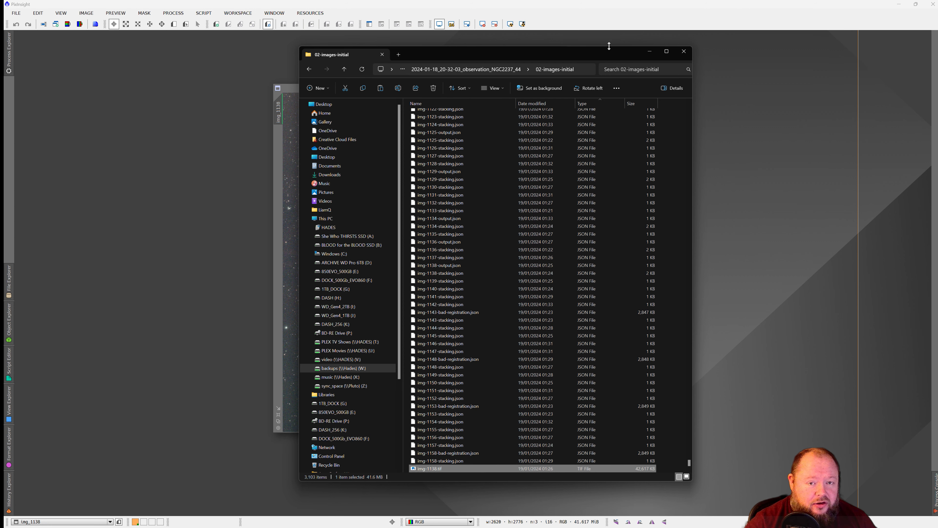
{"action": "left_click", "coordinate": [650, 52]}
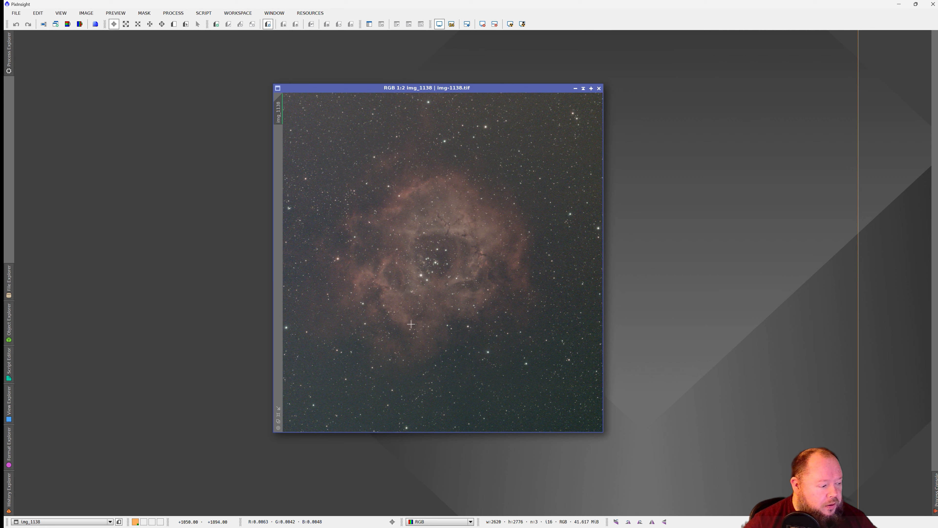
- Shift the img_1138 window aside and inspect the image's FITS header, closing the header dialog without changes
{"action": "left_click_drag", "start_coordinate": [417, 89], "coordinate": [320, 87]}
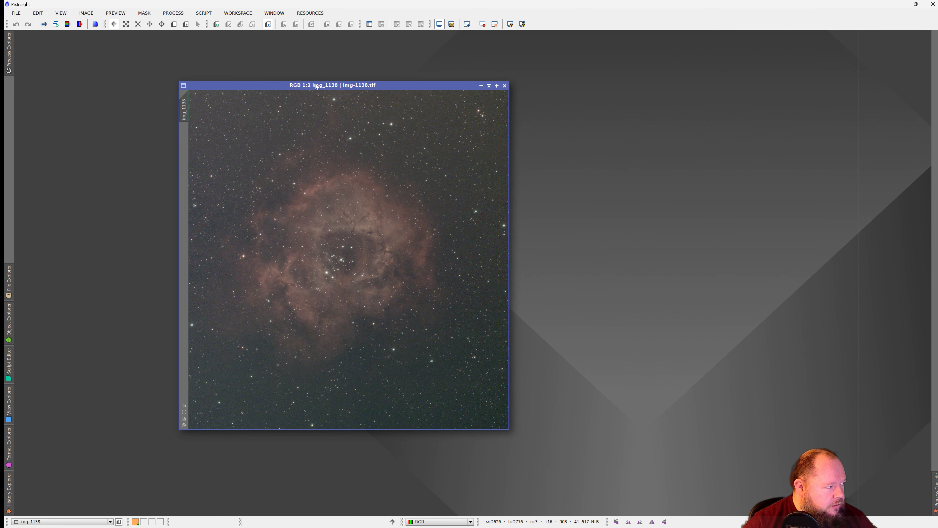
{"action": "left_click_drag", "start_coordinate": [312, 84], "coordinate": [301, 79]}
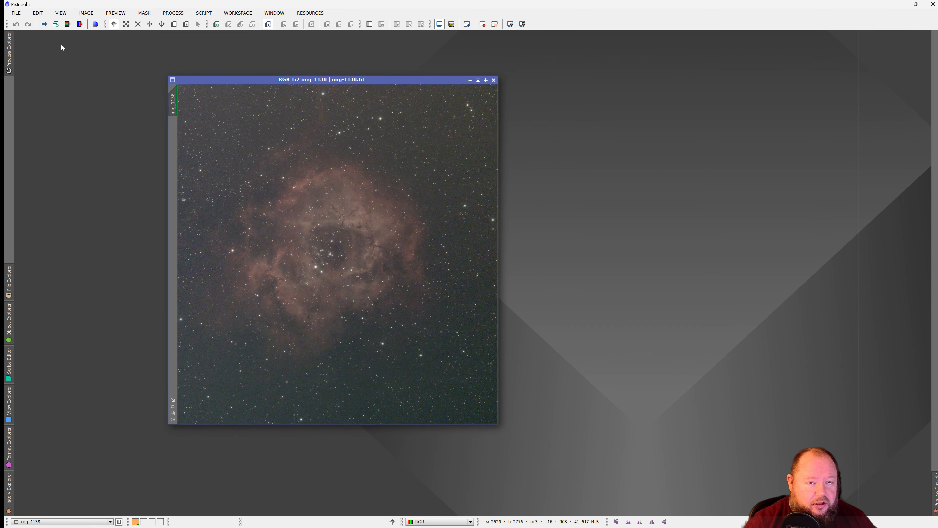
{"action": "left_click", "coordinate": [16, 13]}
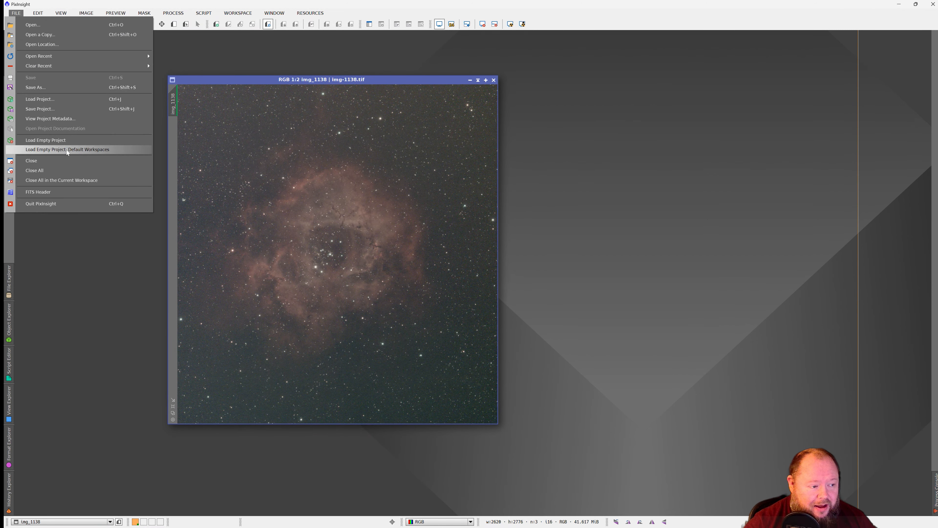
{"action": "left_click", "coordinate": [72, 190]}
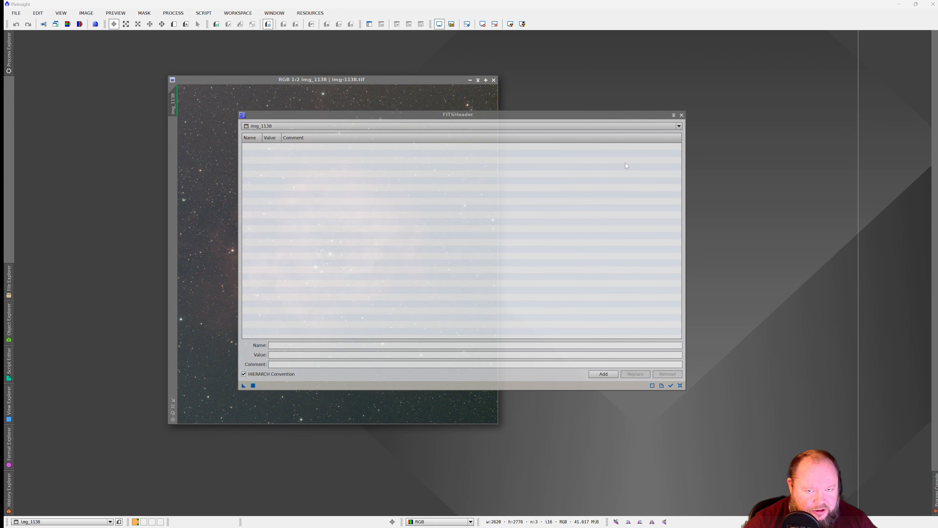
{"action": "left_click", "coordinate": [681, 115]}
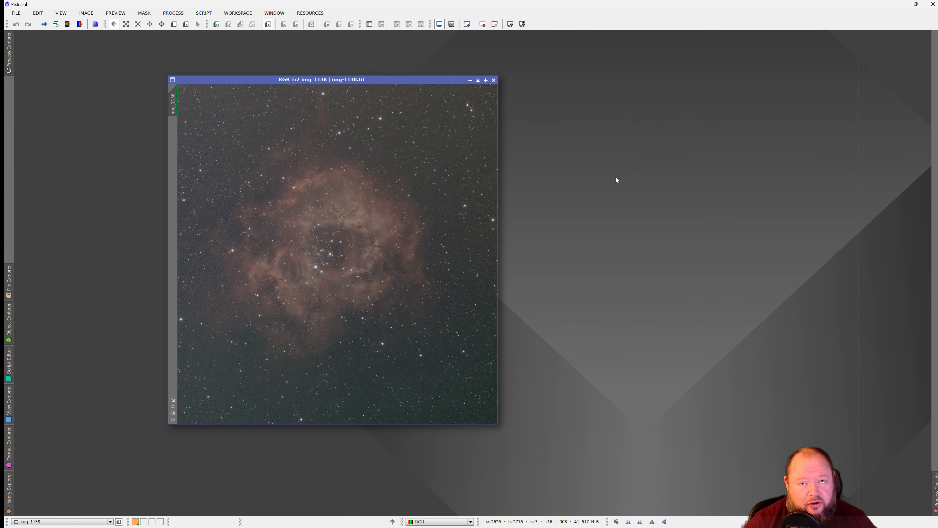
- Switch to Chrome and examine the tutorial video's download link and the contents of REDCAT ARES Heart tutorial.zip on Google Drive
{"action": "key", "text": "super"}
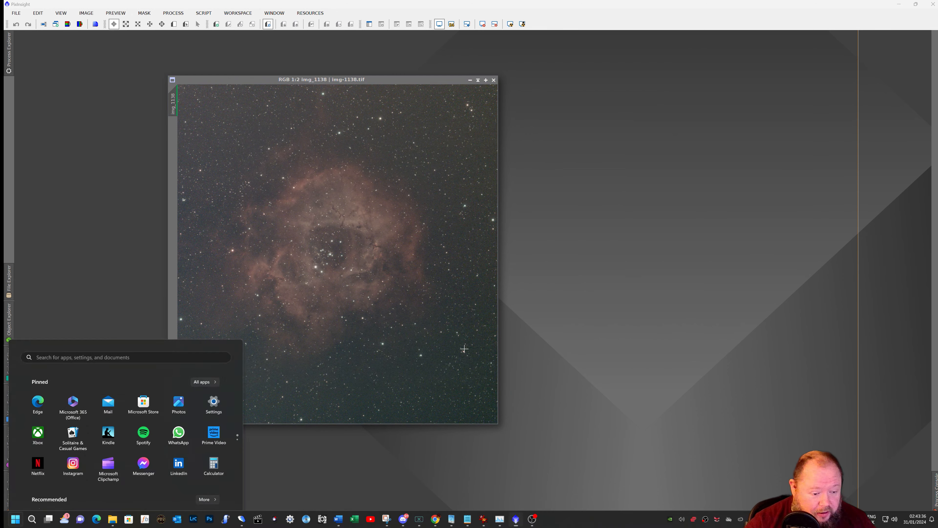
{"action": "mouse_move", "coordinate": [436, 519]}
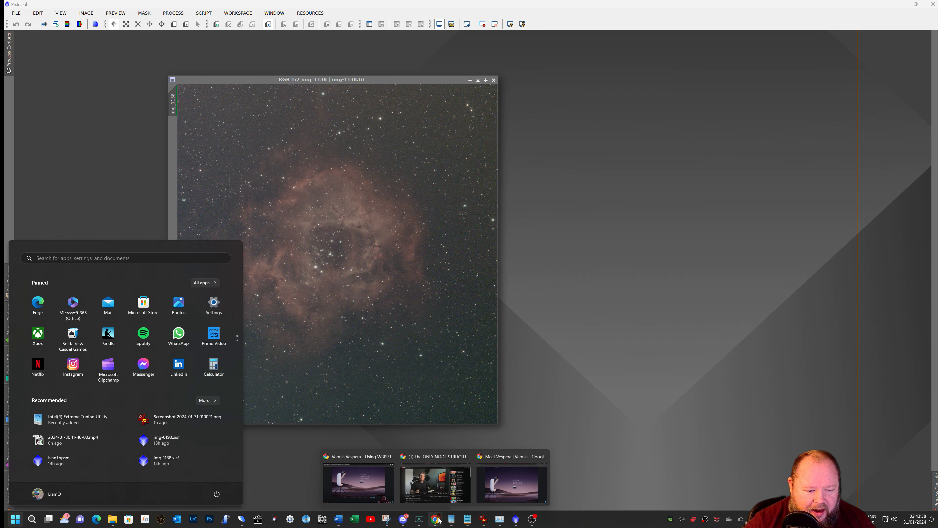
{"action": "left_click", "coordinate": [445, 489]}
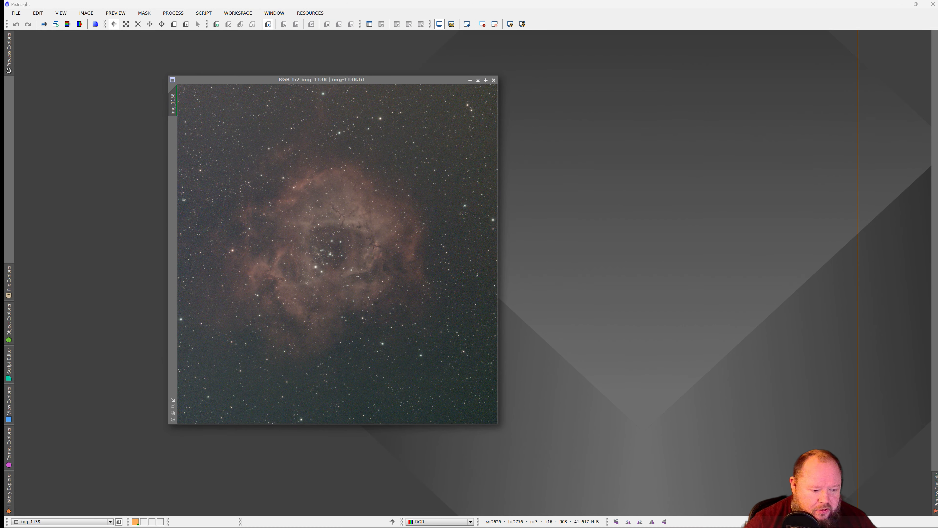
{"action": "mouse_move", "coordinate": [133, 524]}
{"action": "mouse_move", "coordinate": [437, 519]}
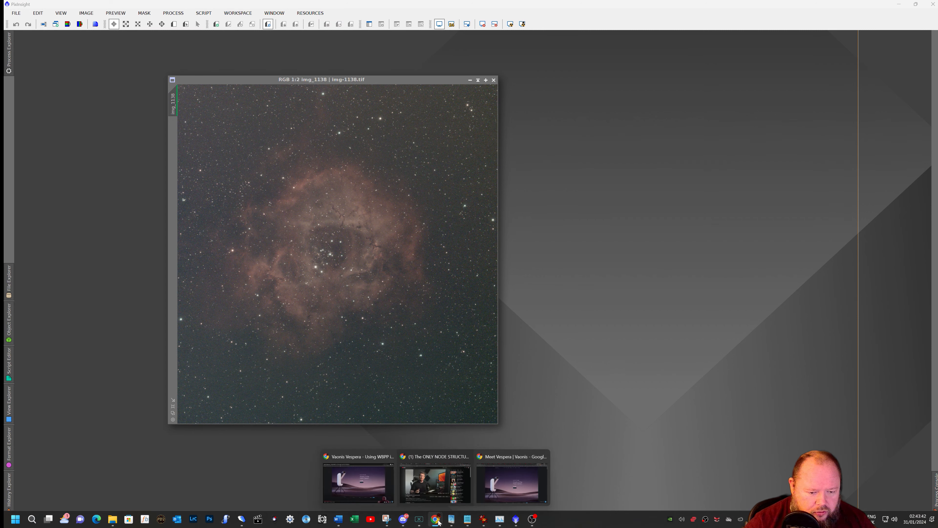
{"action": "left_click", "coordinate": [512, 479]}
{"action": "left_click", "coordinate": [122, 7]}
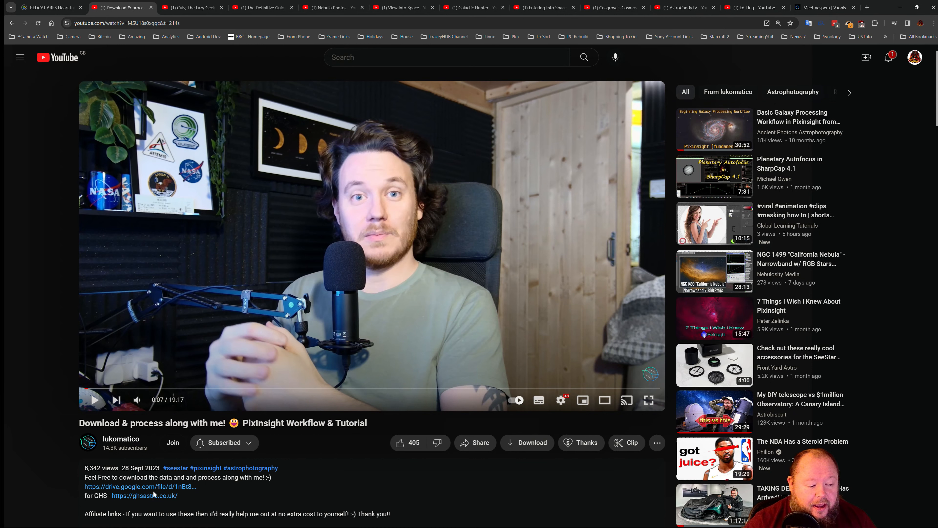
{"action": "left_click", "coordinate": [51, 7]}
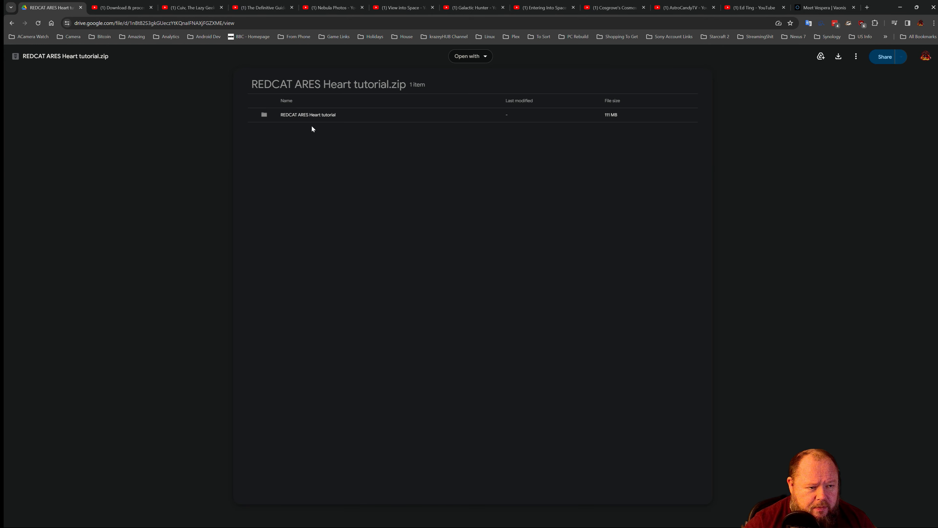
{"action": "left_click", "coordinate": [293, 115]}
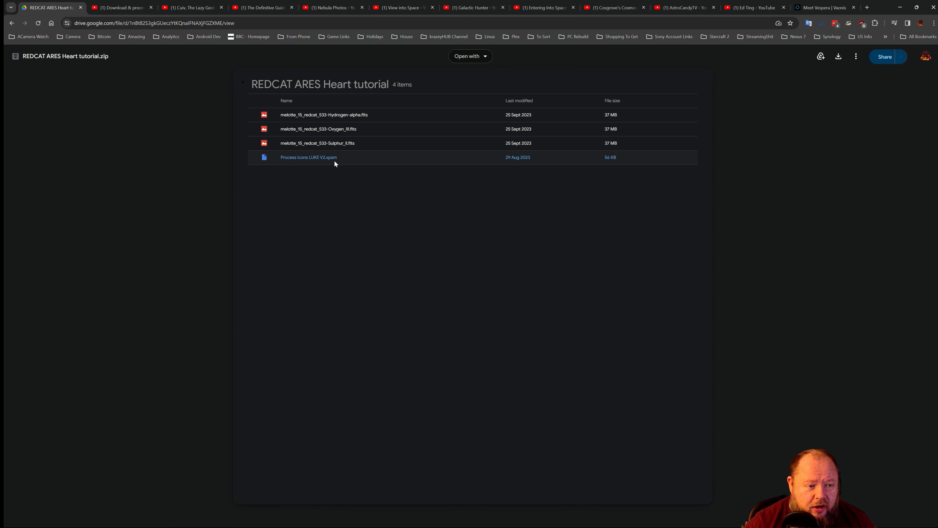
{"action": "left_click", "coordinate": [900, 7]}
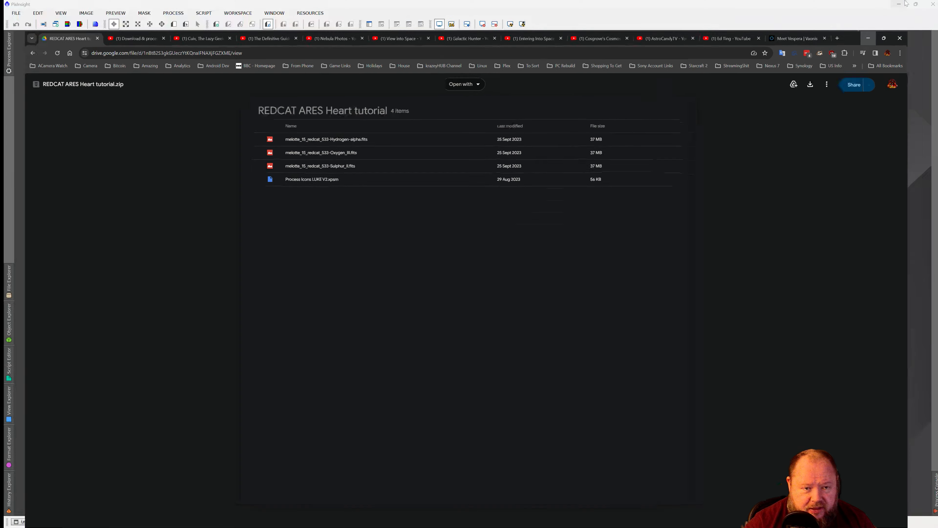
- Load Process Icons LUKE V2.xpsm from the local REDCAT ARES Heart tutorial folder into the PixInsight workspace and minimise the folder window
{"action": "mouse_move", "coordinate": [112, 519]}
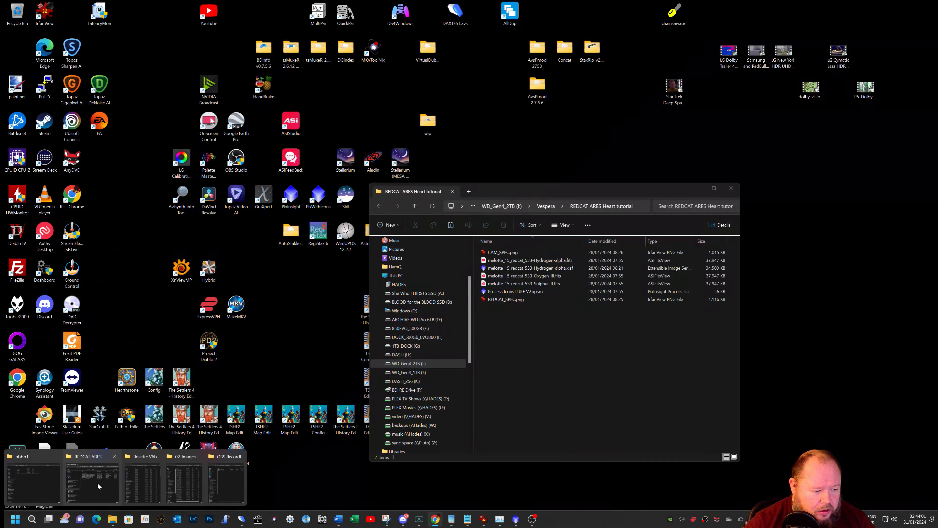
{"action": "left_click", "coordinate": [92, 482]}
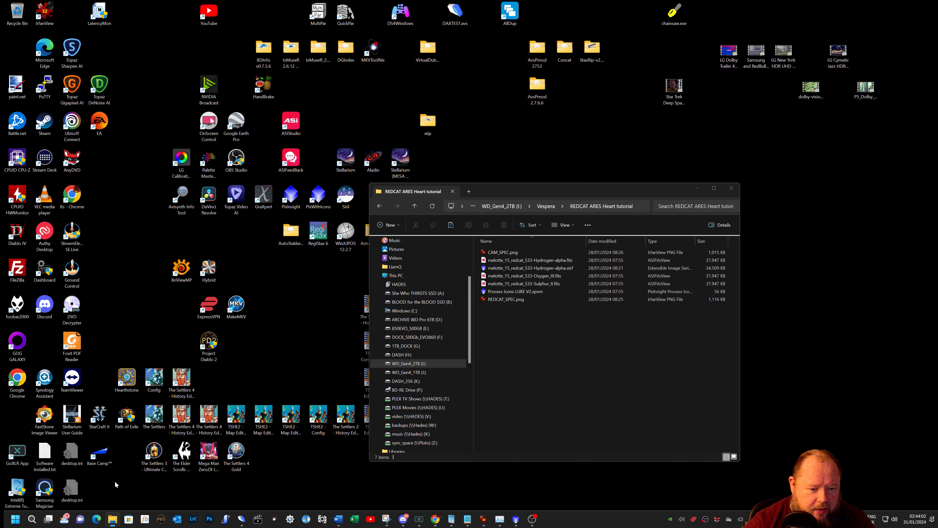
{"action": "left_click_drag", "start_coordinate": [512, 292], "coordinate": [791, 86]}
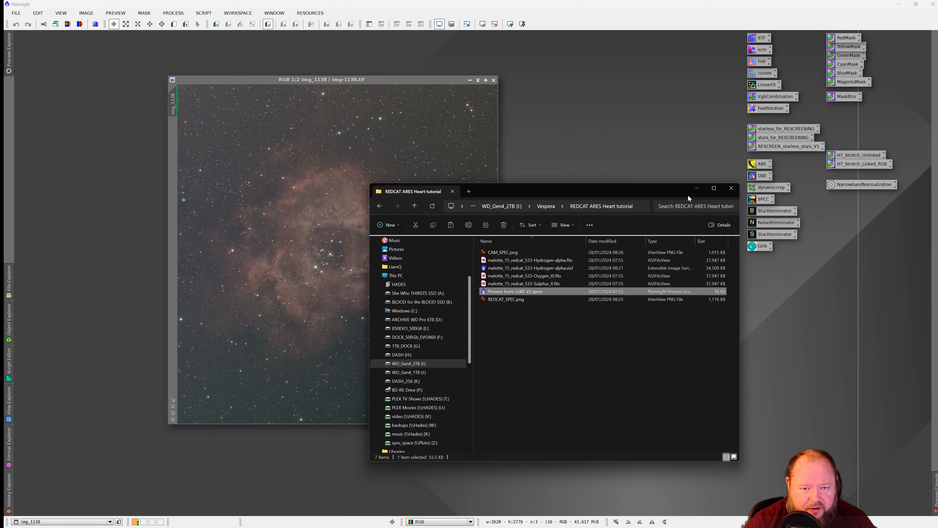
{"action": "left_click", "coordinate": [696, 190]}
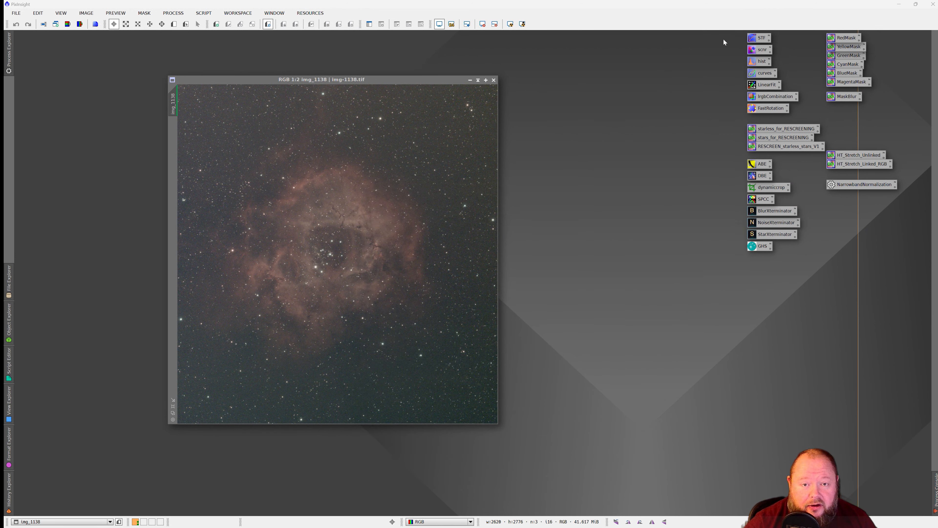
- Select all the loaded process icons, move them together down and to the right in the workspace, and deselect them
{"action": "left_click_drag", "start_coordinate": [725, 37], "coordinate": [879, 302]}
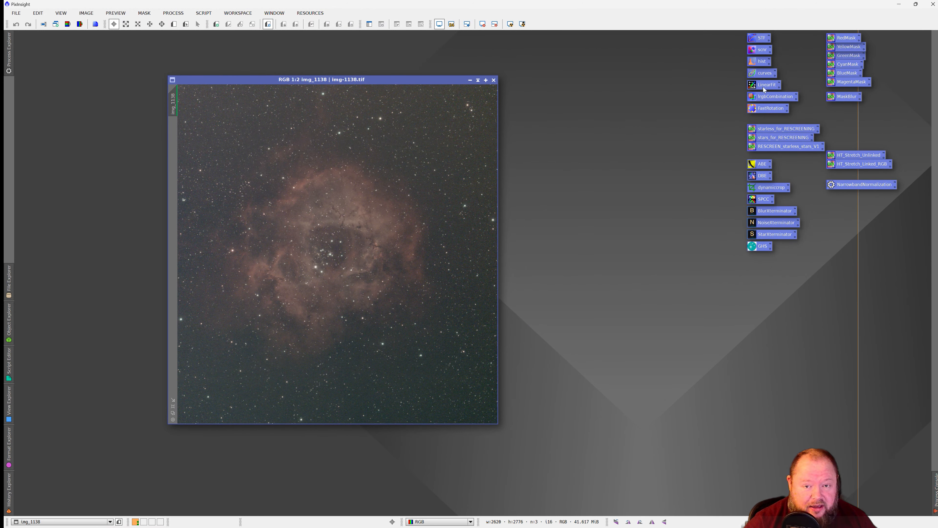
{"action": "left_click_drag", "start_coordinate": [762, 86], "coordinate": [790, 123]}
{"action": "left_click", "coordinate": [712, 118]}
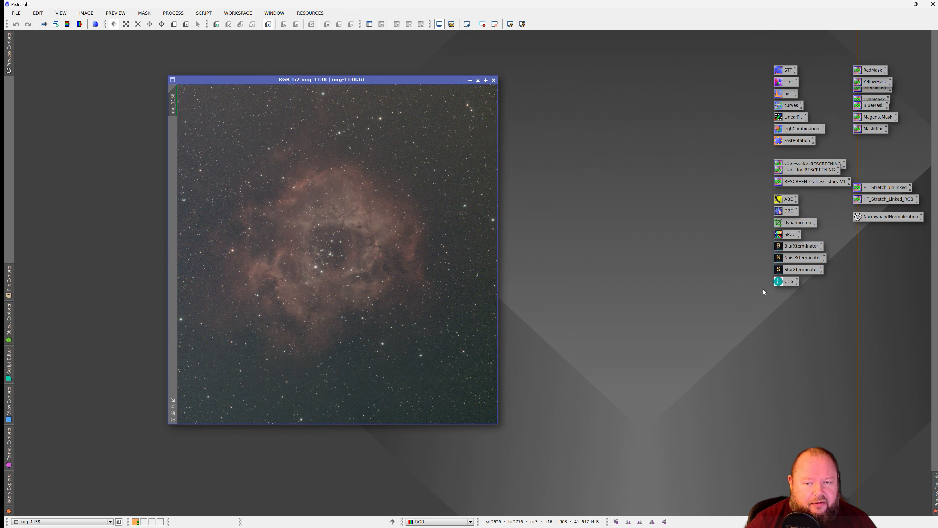
- Separate the overlapping starless_for_RESCREENING and stars_for_RESCREENING process icons so that both labels are readable, and clear the selection
{"action": "mouse_move", "coordinate": [789, 165]}
{"action": "left_mouse_down"}
{"action": "mouse_move", "coordinate": [788, 154]}
{"action": "mouse_move", "coordinate": [786, 165]}
{"action": "left_mouse_up"}
{"action": "left_click", "coordinate": [710, 163]}
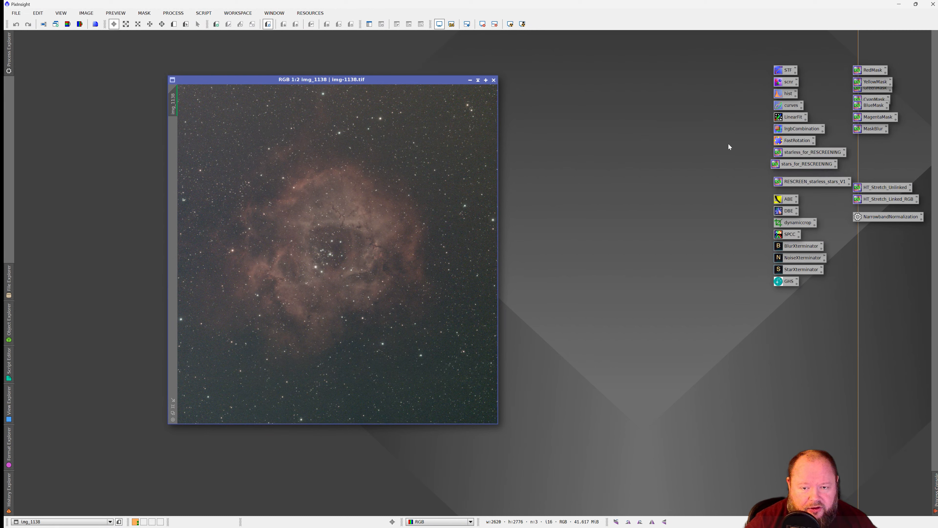
{"action": "left_click_drag", "start_coordinate": [743, 247], "coordinate": [777, 258]}
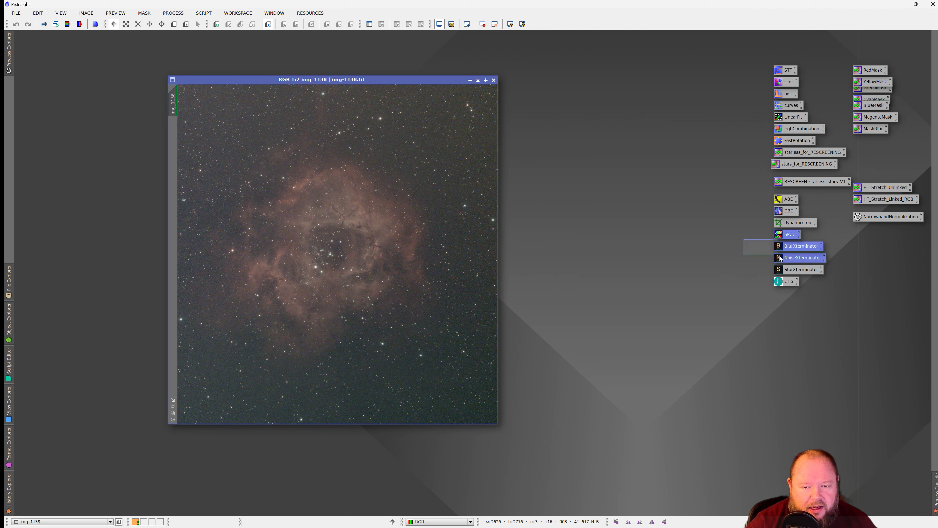
{"action": "left_click_drag", "start_coordinate": [856, 274], "coordinate": [796, 249]}
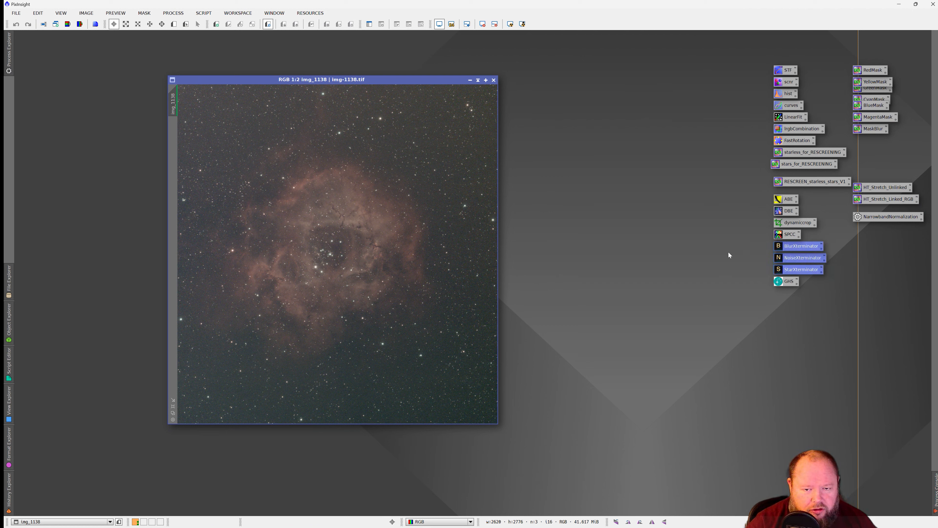
{"action": "left_click_drag", "start_coordinate": [728, 253], "coordinate": [804, 270]}
{"action": "left_click", "coordinate": [704, 251]}
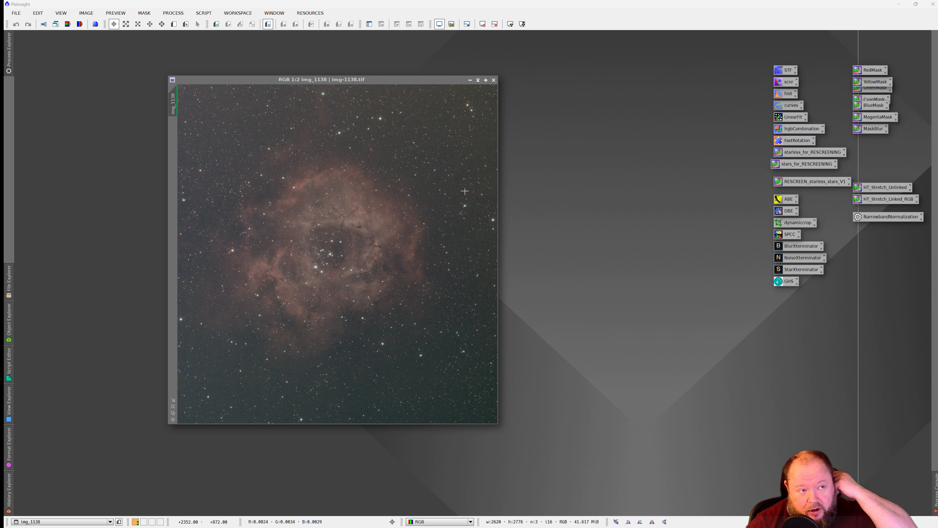
- Review the list of update repositories without changing it, and look through the installed utility scripts
{"action": "left_click", "coordinate": [311, 13]}
{"action": "mouse_move", "coordinate": [311, 66]}
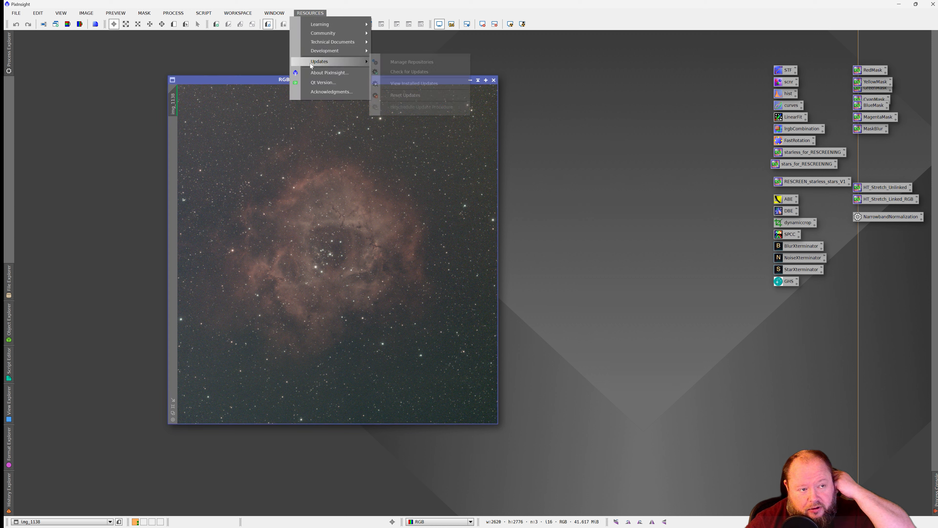
{"action": "left_click", "coordinate": [398, 61]}
{"action": "scroll", "coordinate": [526, 247], "scroll_direction": "up", "scroll_amount": 7}
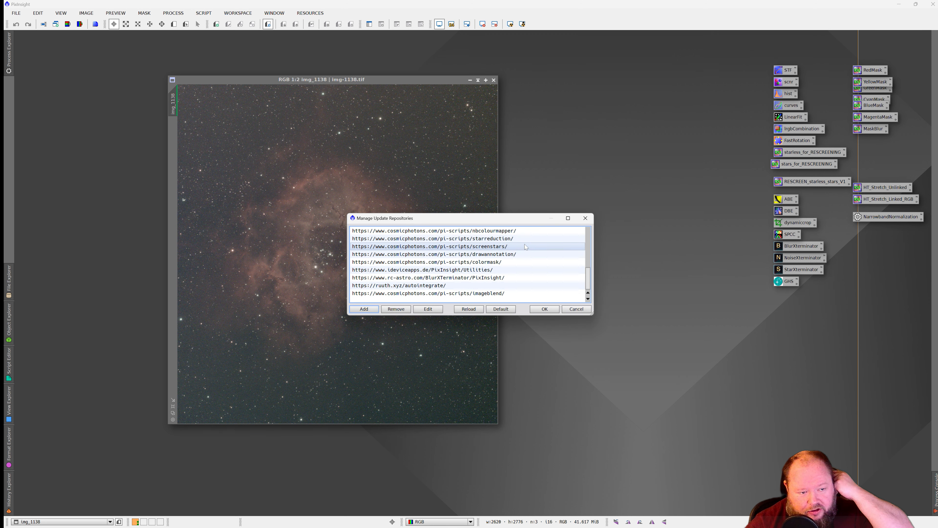
{"action": "left_click", "coordinate": [585, 221]}
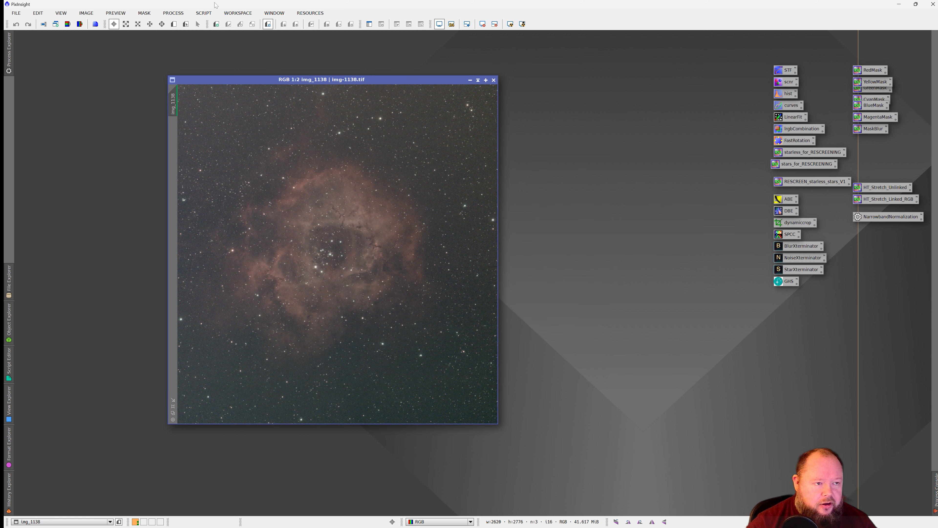
{"action": "left_click", "coordinate": [204, 13]}
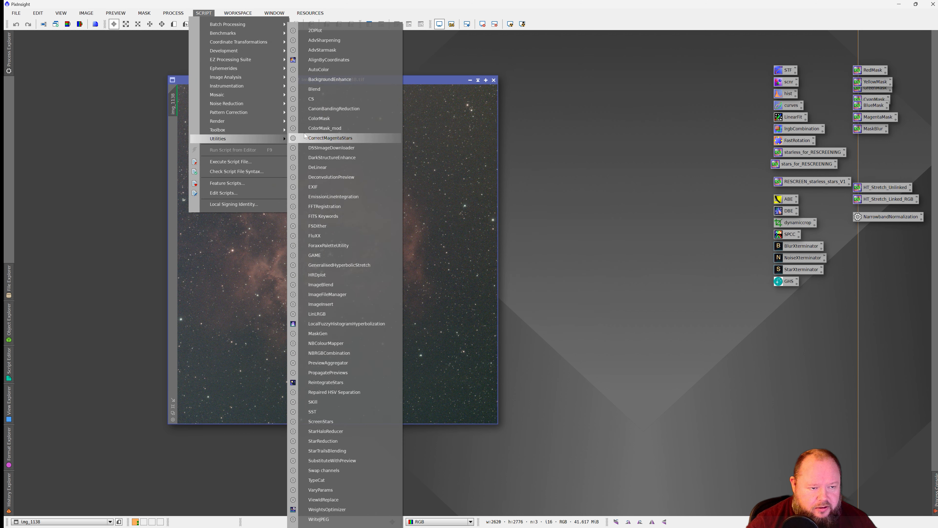
{"action": "left_click", "coordinate": [327, 80]}
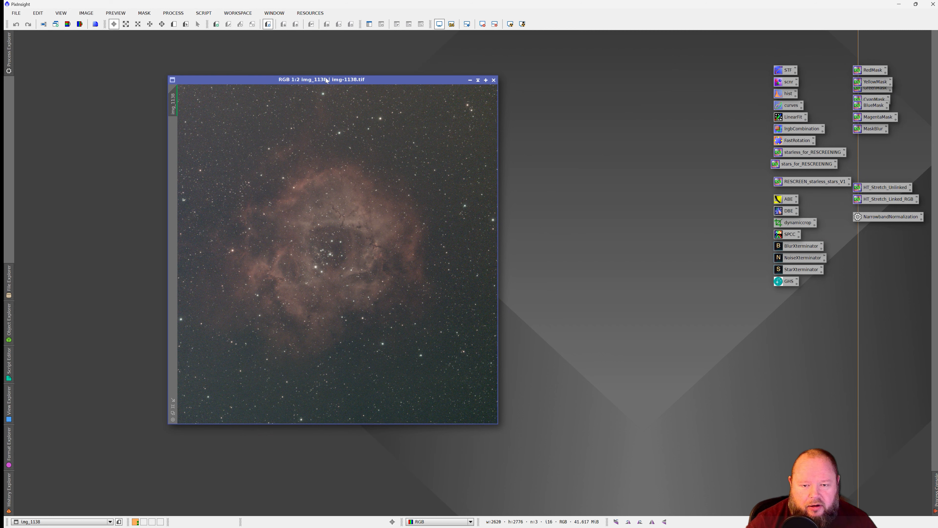
- Save the Rosette image as img-1138.xisf in 32-bit IEEE 754 floating point format and reposition its window
{"action": "left_click_drag", "start_coordinate": [326, 80], "coordinate": [277, 65]}
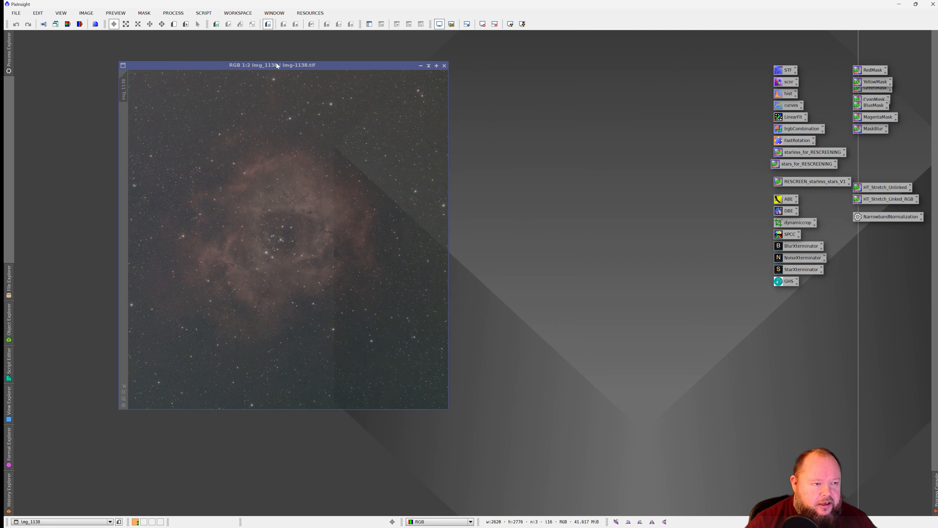
{"action": "left_click", "coordinate": [16, 13]}
{"action": "left_click", "coordinate": [77, 88]}
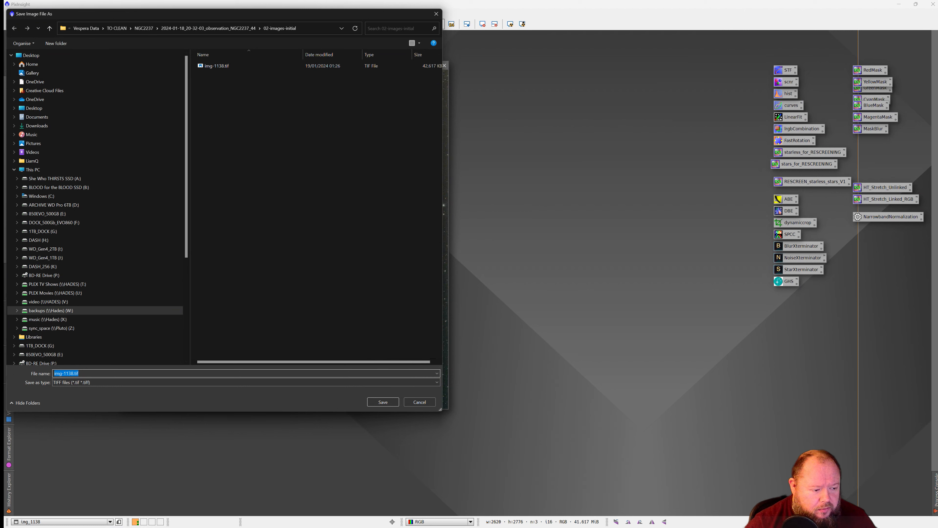
{"action": "left_click", "coordinate": [137, 382]}
{"action": "left_click", "coordinate": [140, 456]}
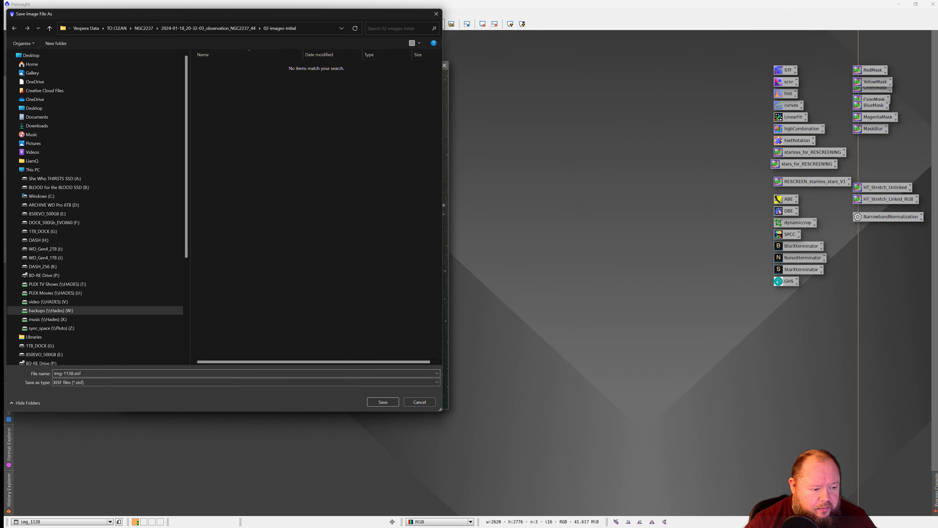
{"action": "left_click", "coordinate": [373, 402]}
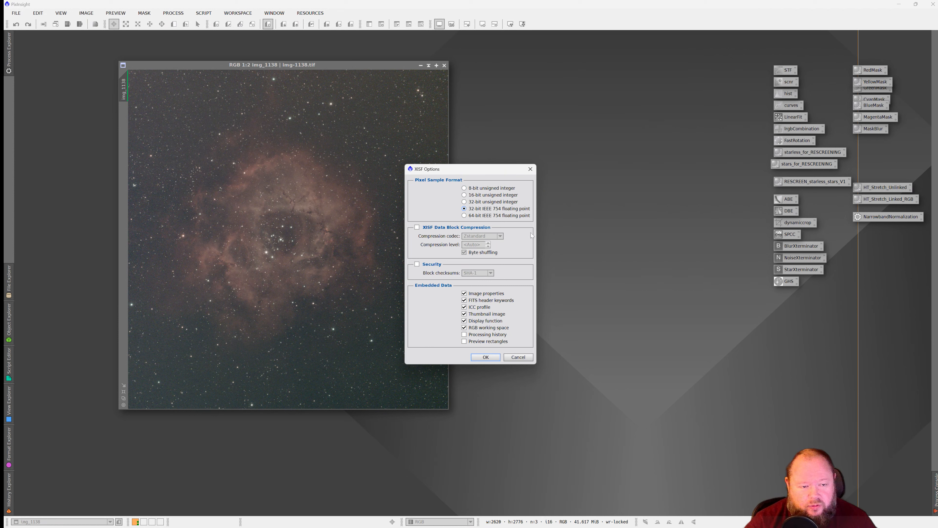
{"action": "left_click", "coordinate": [485, 356]}
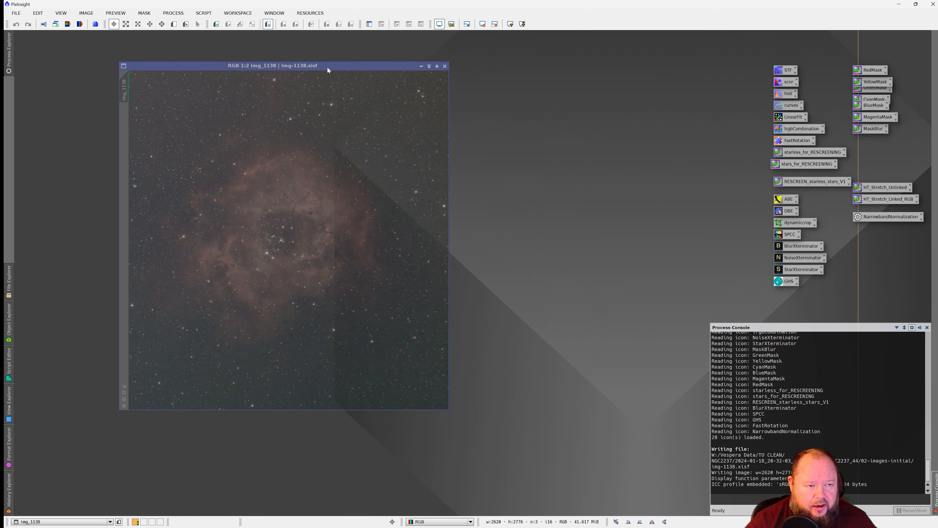
{"action": "left_click_drag", "start_coordinate": [327, 66], "coordinate": [336, 78]}
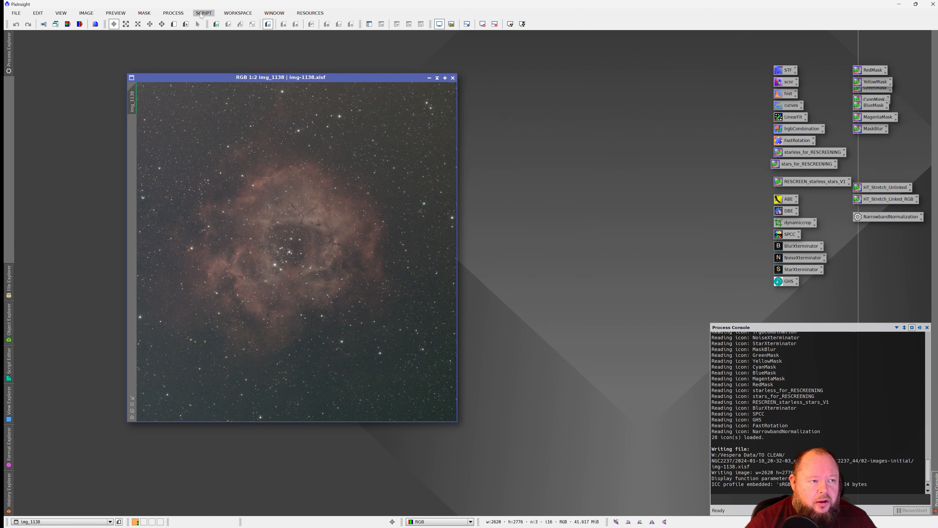
- Switch to IrfanView to examine the Gaia DR3 and DR3/SP database downloads in GAIA.png, and minimise the viewer
{"action": "left_click", "coordinate": [173, 13]}
{"action": "mouse_move", "coordinate": [207, 76]}
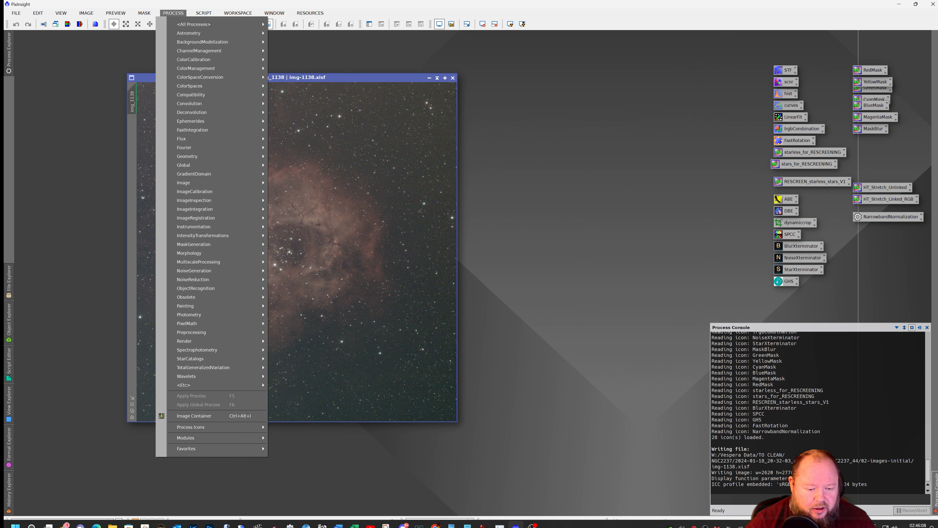
{"action": "mouse_move", "coordinate": [483, 522]}
{"action": "left_click", "coordinate": [347, 477]}
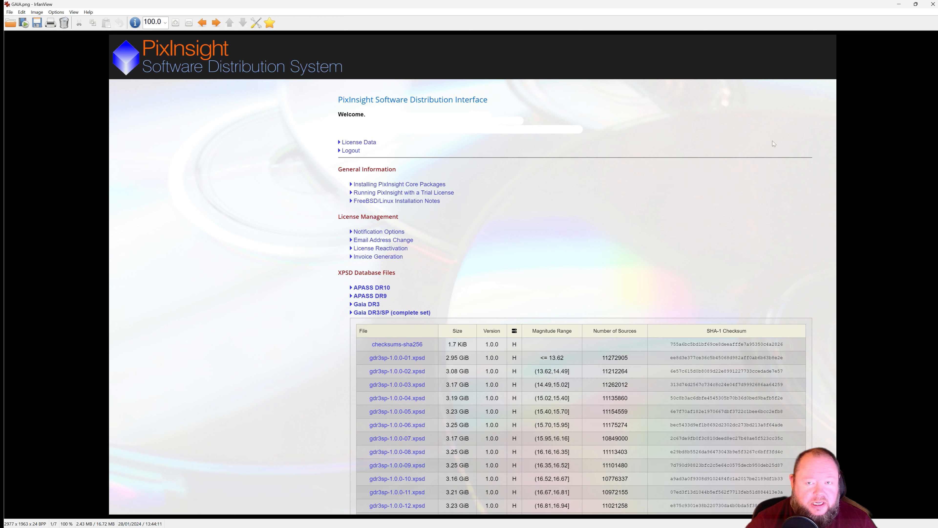
{"action": "left_click", "coordinate": [900, 7]}
- Inspect the database files set for Gaia DR3 and Gaia DR3/SP in the Gaia process preferences, closing everything without changes
{"action": "left_click", "coordinate": [181, 13]}
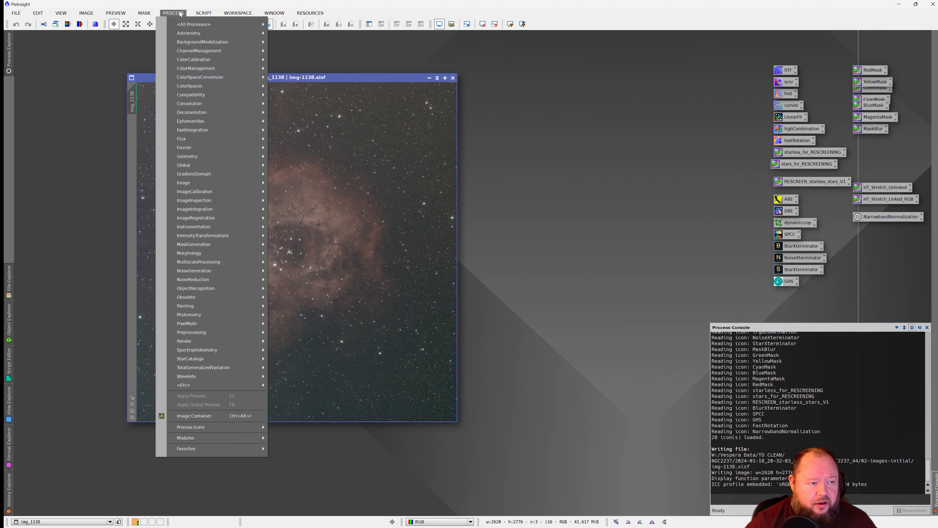
{"action": "mouse_move", "coordinate": [174, 27]}
{"action": "left_click", "coordinate": [317, 488]}
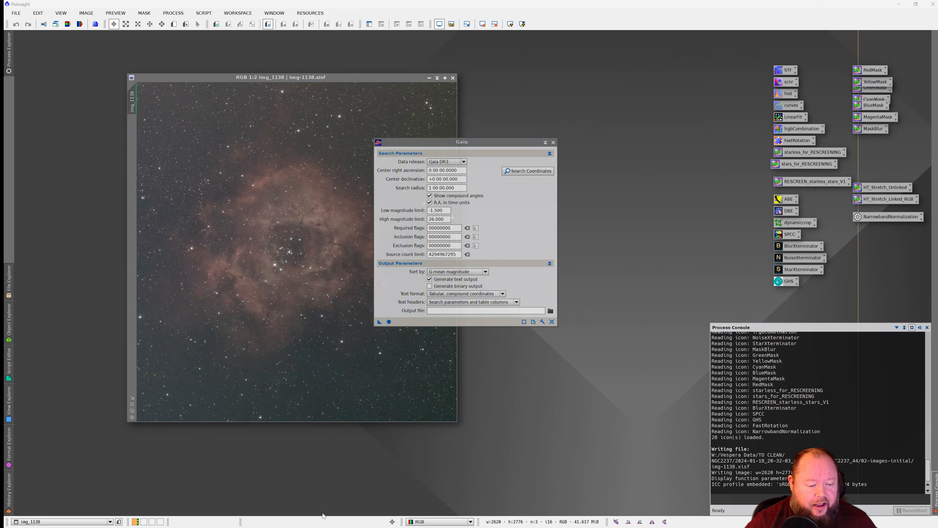
{"action": "left_click", "coordinate": [542, 322]}
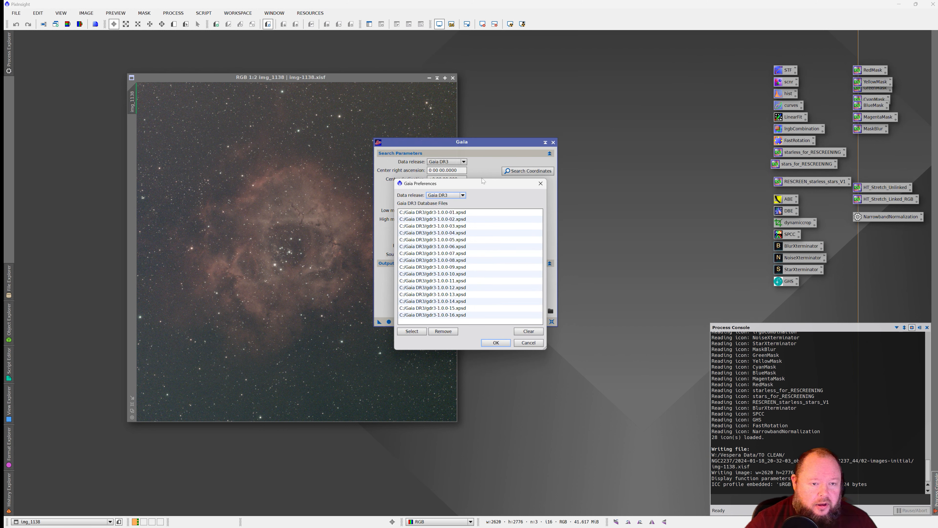
{"action": "left_click", "coordinate": [458, 195]}
{"action": "left_click", "coordinate": [457, 215]}
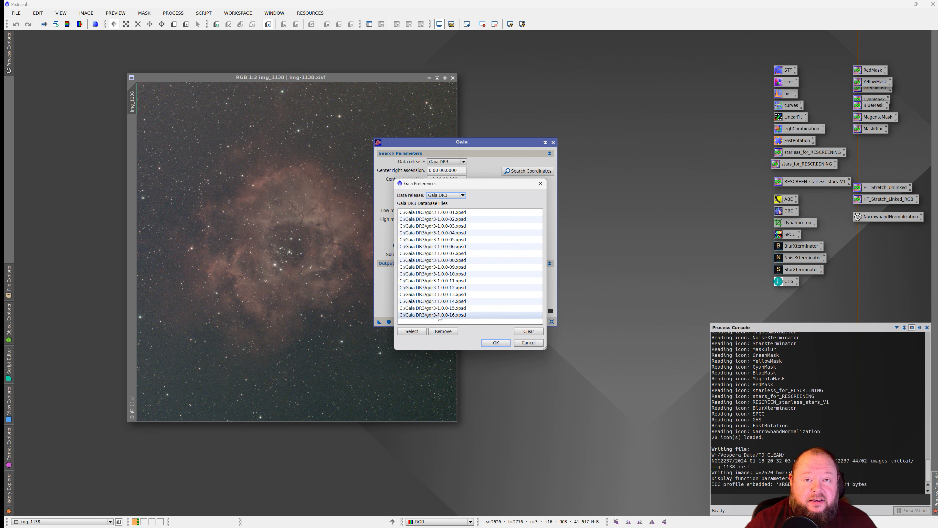
{"action": "left_click", "coordinate": [462, 196]}
{"action": "left_click", "coordinate": [443, 222]}
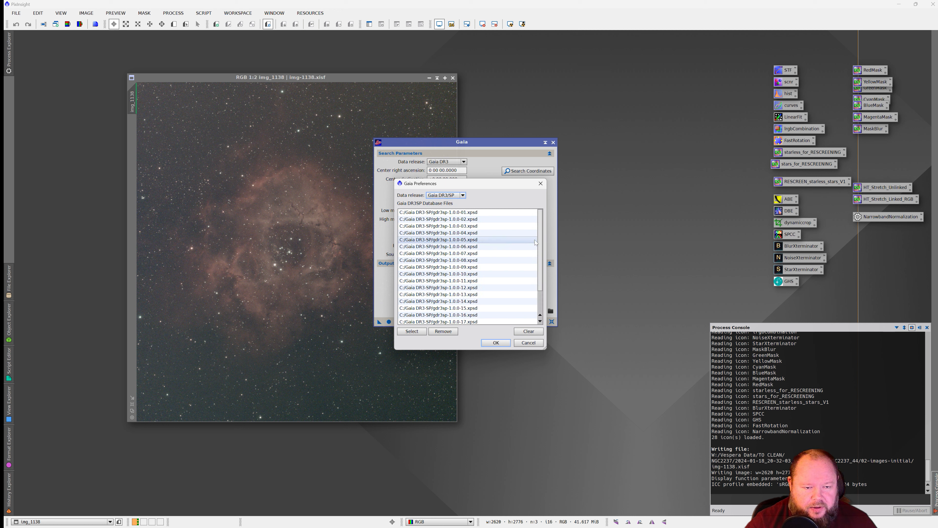
{"action": "left_click_drag", "start_coordinate": [540, 243], "coordinate": [540, 265]}
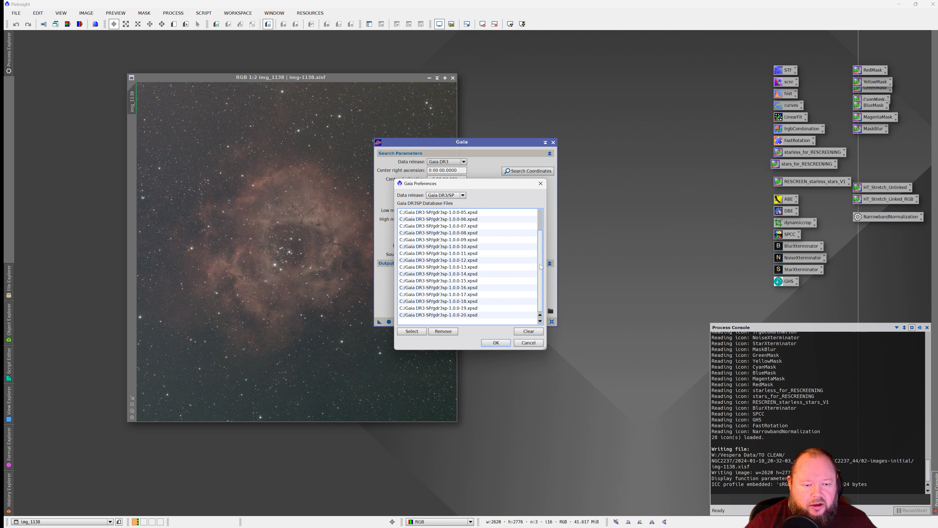
{"action": "left_click", "coordinate": [530, 345]}
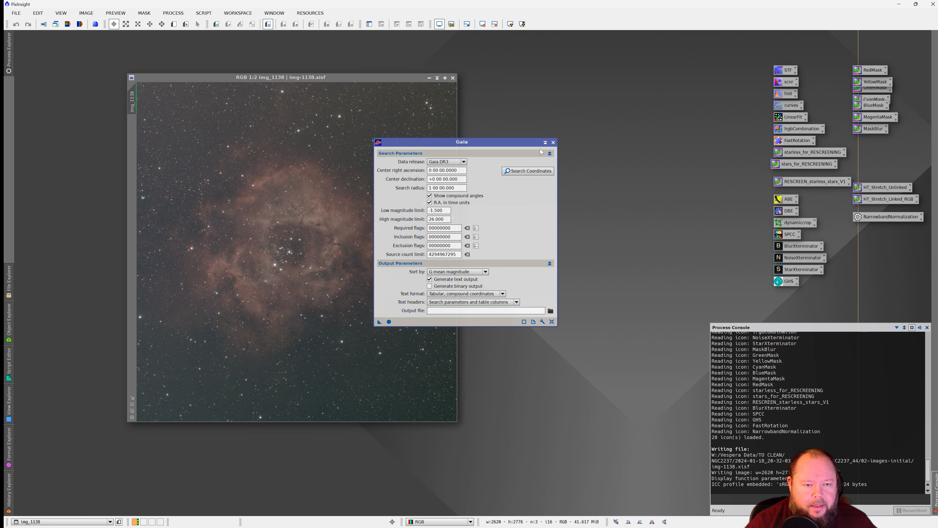
{"action": "left_click", "coordinate": [553, 141]}
- Open the ImageSolver script for img_1138 and fill in its target coordinates from an online search for NGC 2237
{"action": "left_click_drag", "start_coordinate": [329, 80], "coordinate": [342, 83]}
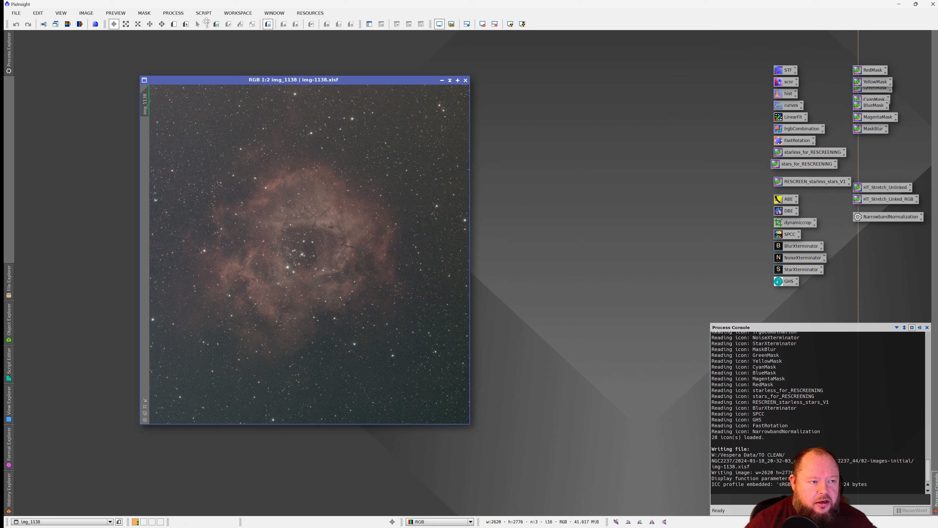
{"action": "left_click", "coordinate": [204, 13]}
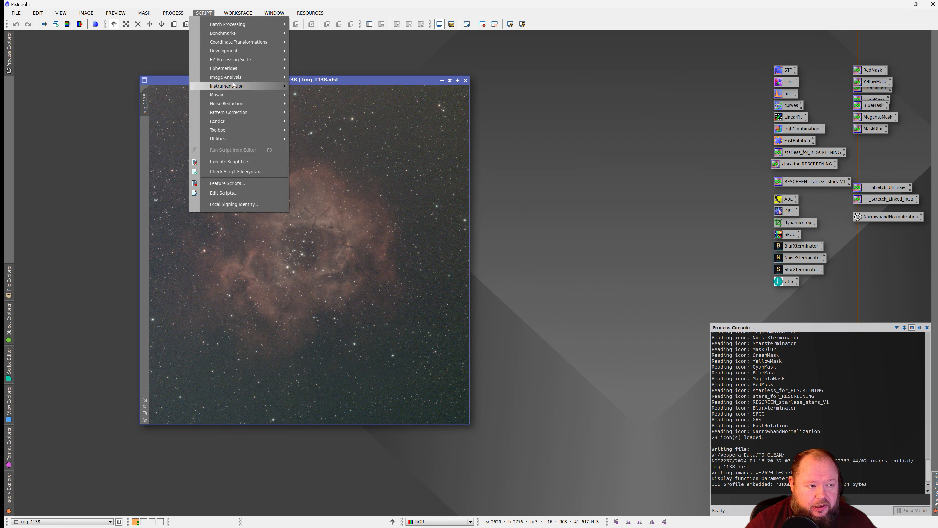
{"action": "mouse_move", "coordinate": [238, 77]}
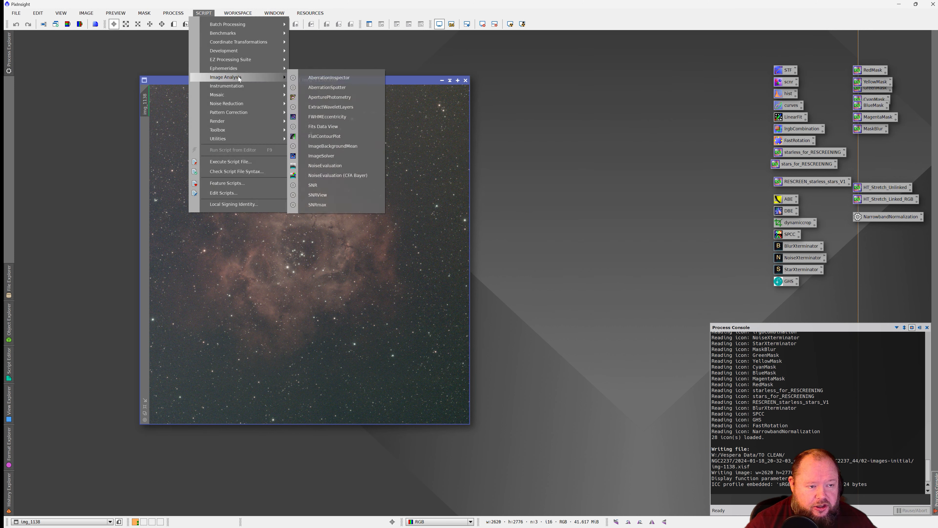
{"action": "left_click", "coordinate": [344, 157]}
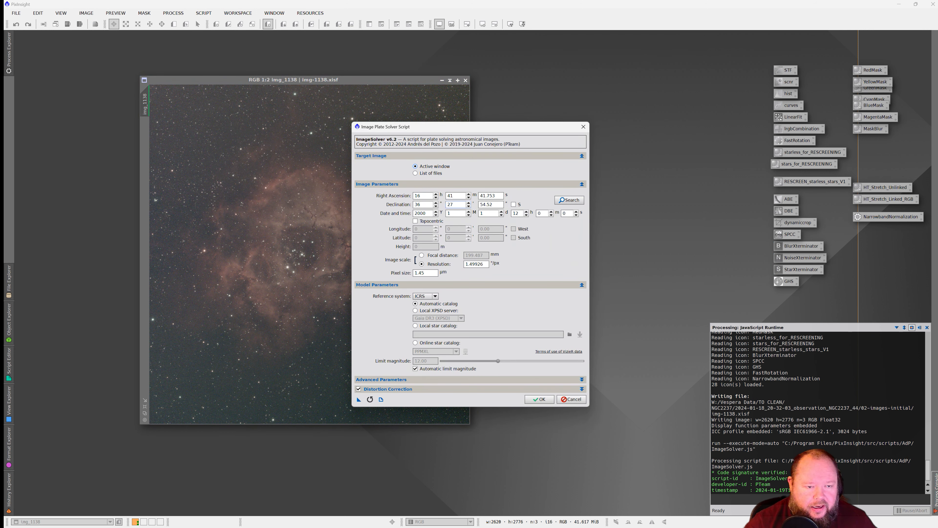
{"action": "left_click", "coordinate": [565, 200]}
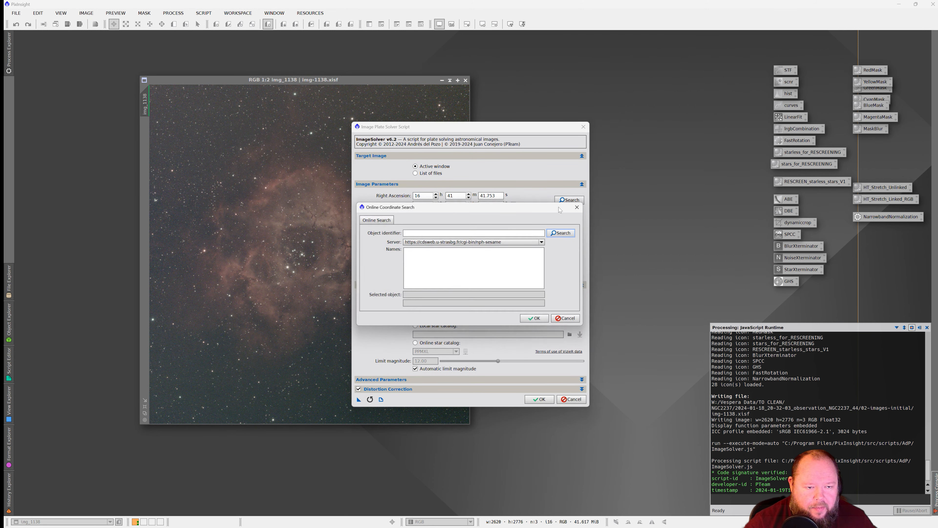
{"action": "left_click", "coordinate": [449, 233]}
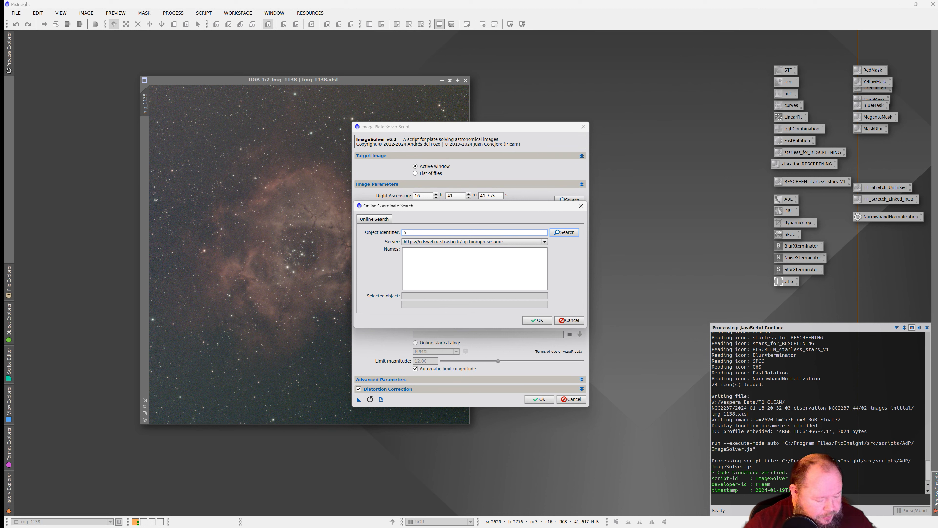
{"action": "type", "text": "ngc 2237"}
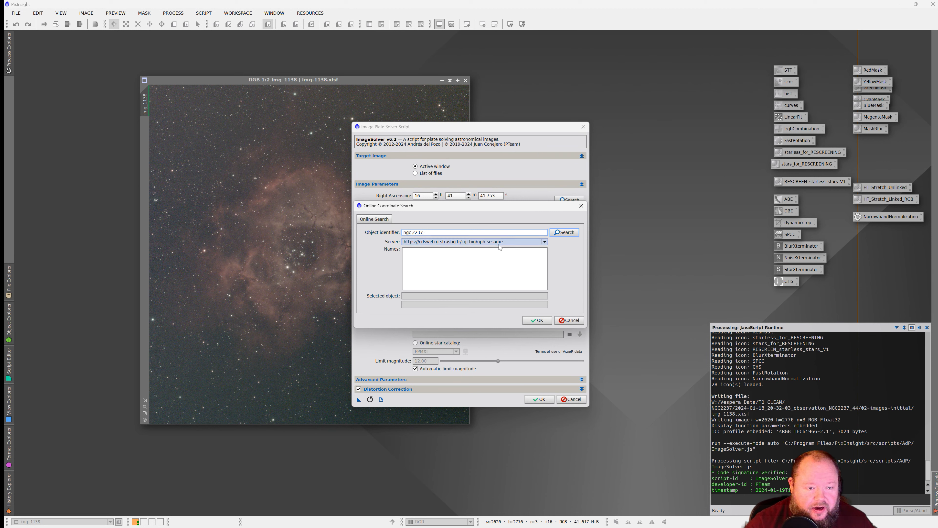
{"action": "left_click", "coordinate": [551, 235]}
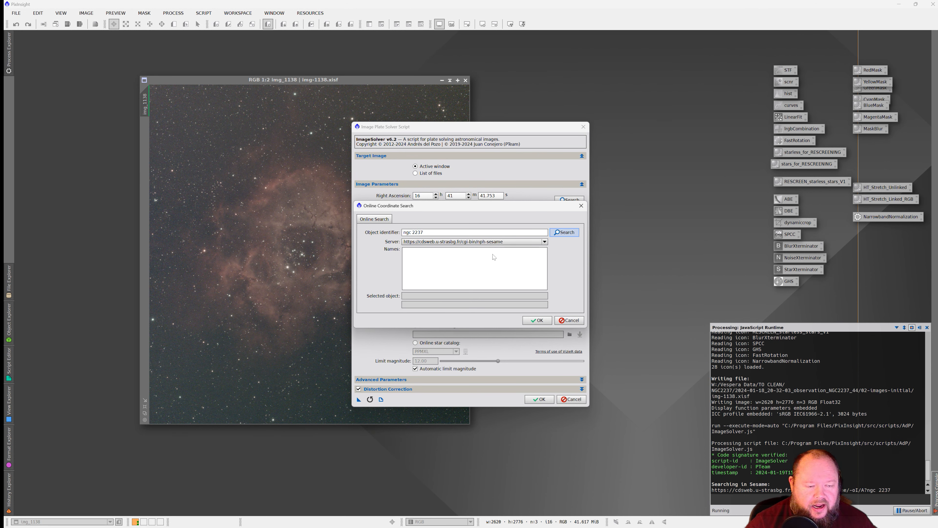
{"action": "left_click", "coordinate": [429, 258]}
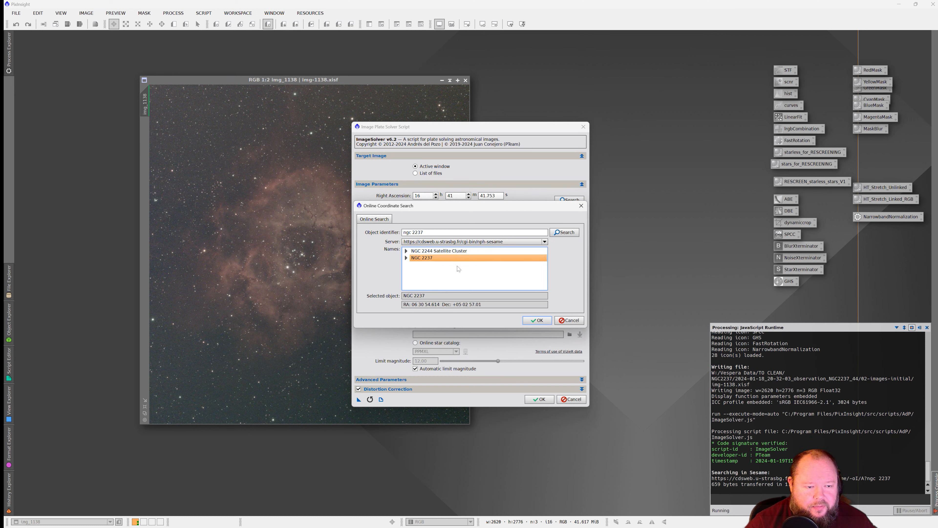
{"action": "left_click", "coordinate": [529, 320]}
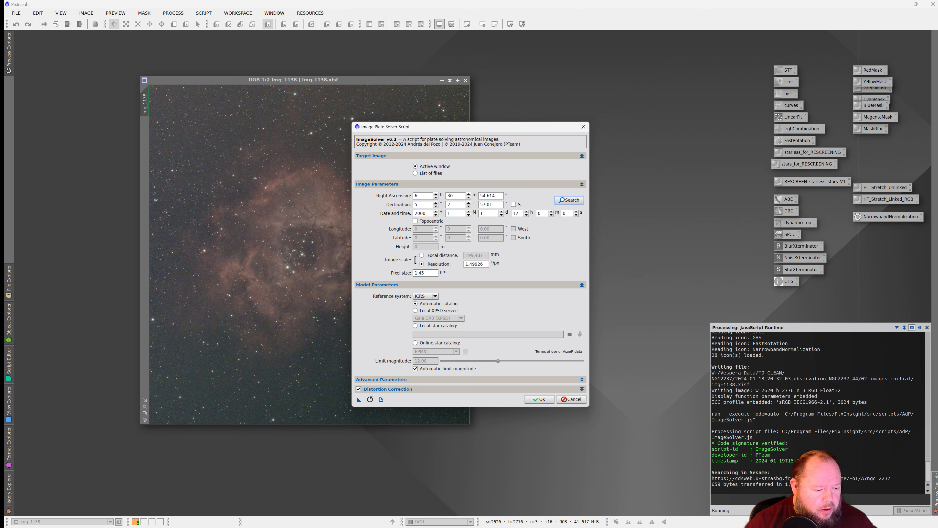
- Set the observation day to 18 and the time to 20 h 30 m in the image parameters, consulting the open folder previews
{"action": "mouse_move", "coordinate": [199, 522]}
{"action": "mouse_move", "coordinate": [113, 519]}
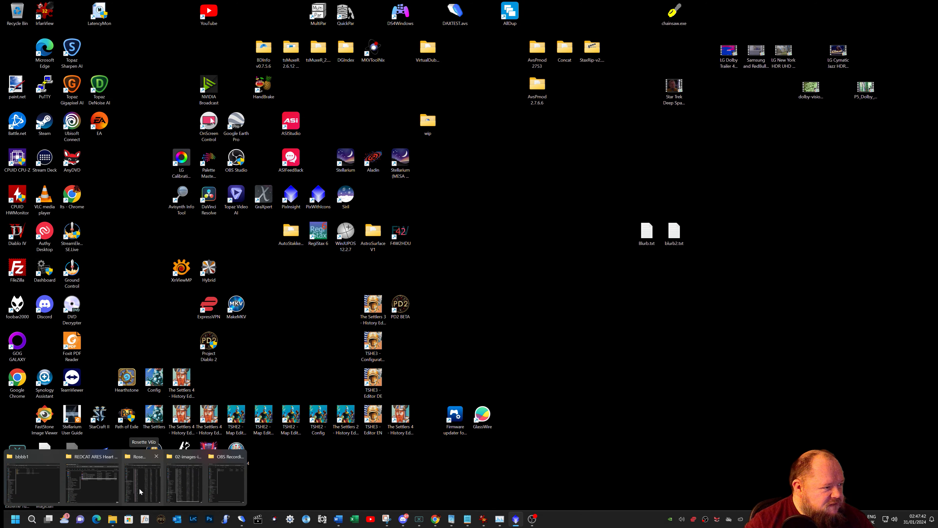
{"action": "mouse_move", "coordinate": [177, 489]}
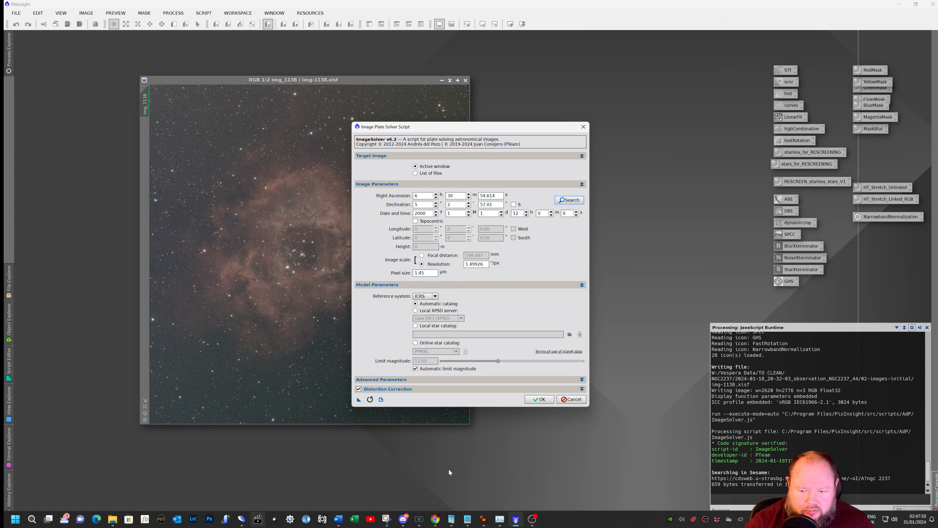
{"action": "left_click", "coordinate": [482, 213]}
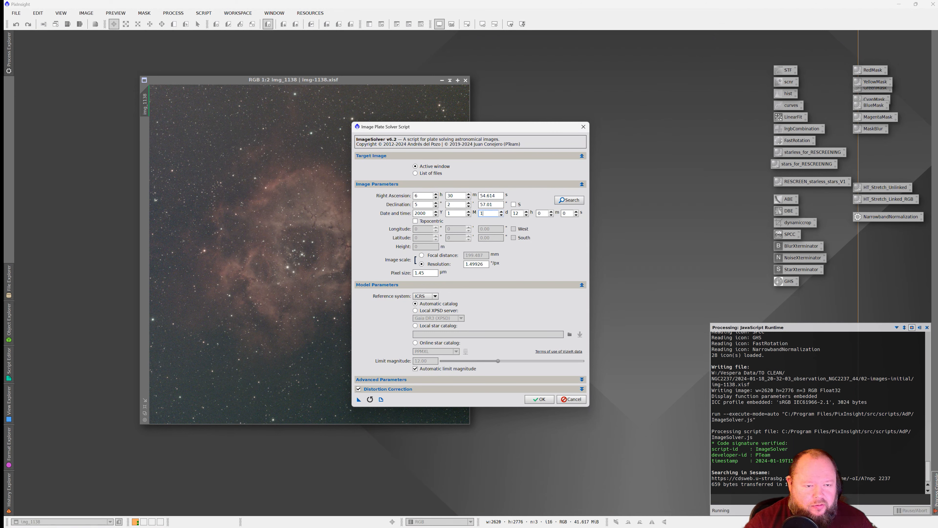
{"action": "type", "text": "18"}
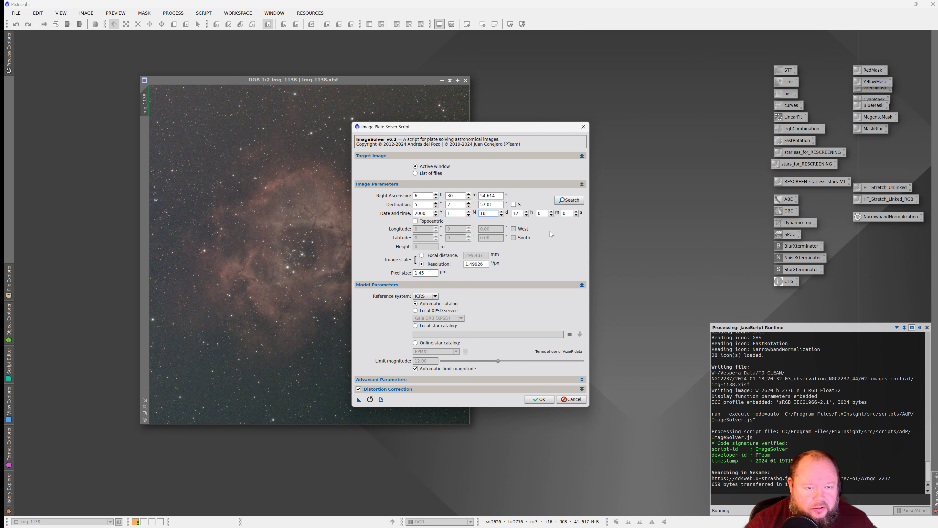
{"action": "key", "text": "Tab"}
{"action": "type", "text": "3"}
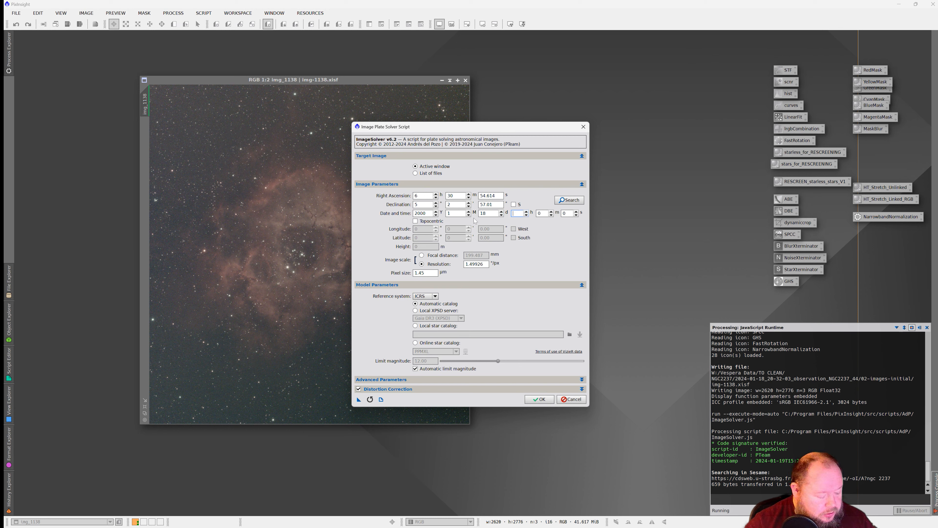
{"action": "key", "text": "Tab"}
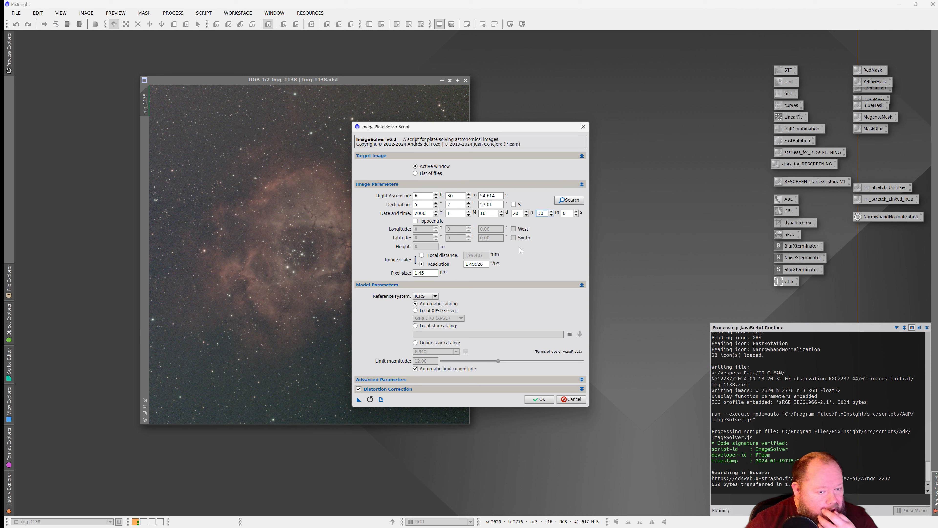
- Define the image scale by focal distance with a value of 200 mm, and set the pixel size to 2.9 µm
{"action": "left_click", "coordinate": [421, 255]}
{"action": "key", "text": "Tab"}
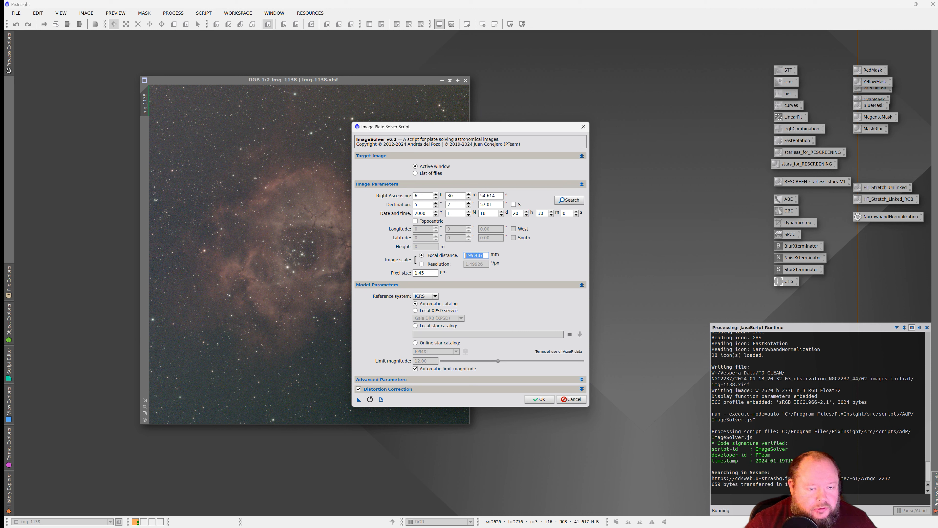
{"action": "type", "text": "200"}
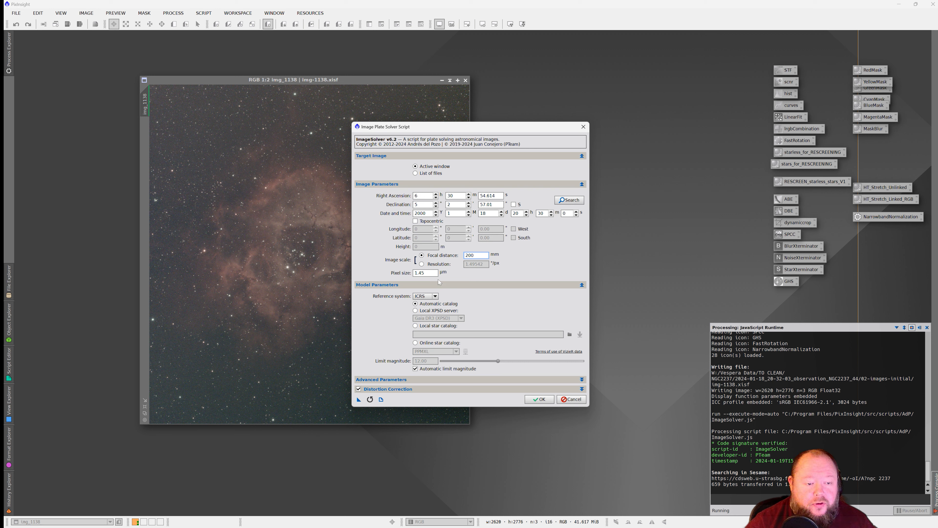
{"action": "key", "text": "Tab"}
{"action": "type", "text": "2"}
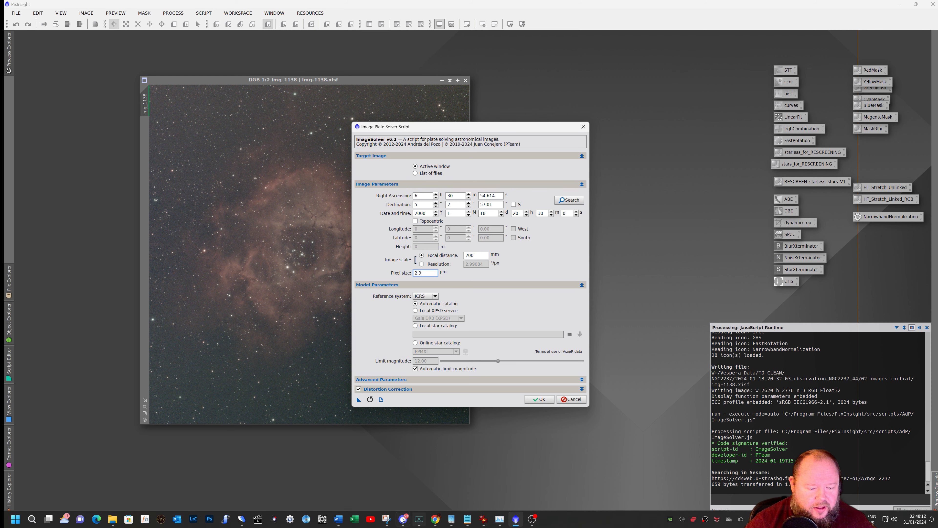
- Switch to Chrome and look up the telescope's focal length in the specifications on the Vaonis Vespera page
{"action": "mouse_move", "coordinate": [435, 519]}
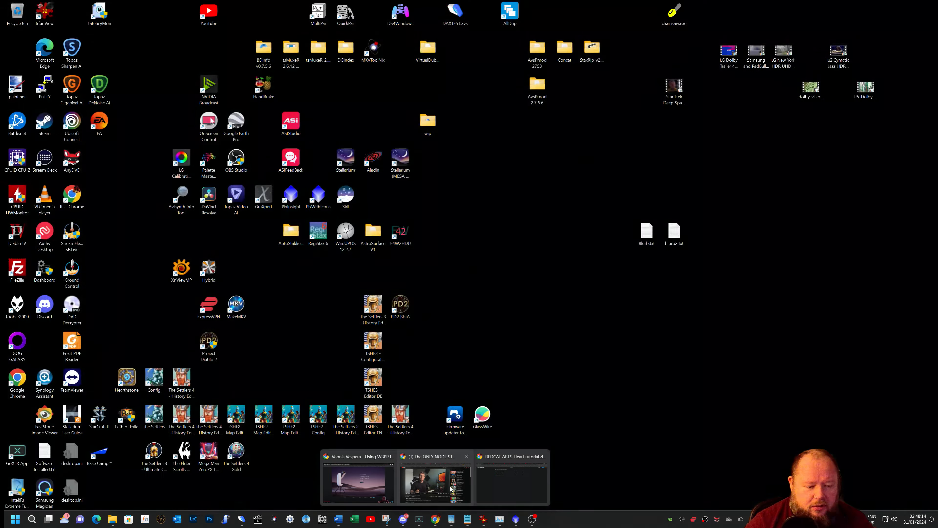
{"action": "left_click", "coordinate": [512, 483]}
{"action": "left_click", "coordinate": [823, 7]}
{"action": "scroll", "coordinate": [632, 251], "scroll_direction": "down", "scroll_amount": 15}
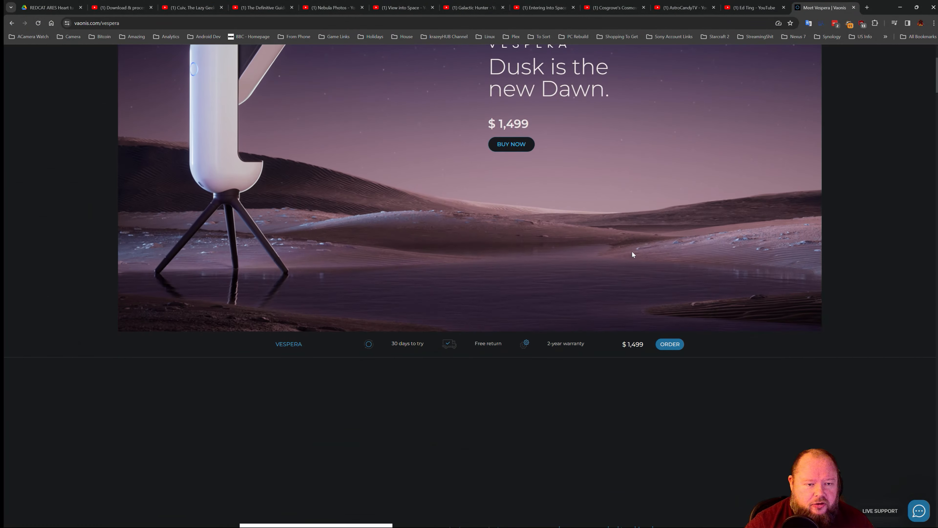
{"action": "scroll", "coordinate": [617, 261], "scroll_direction": "down", "scroll_amount": 20}
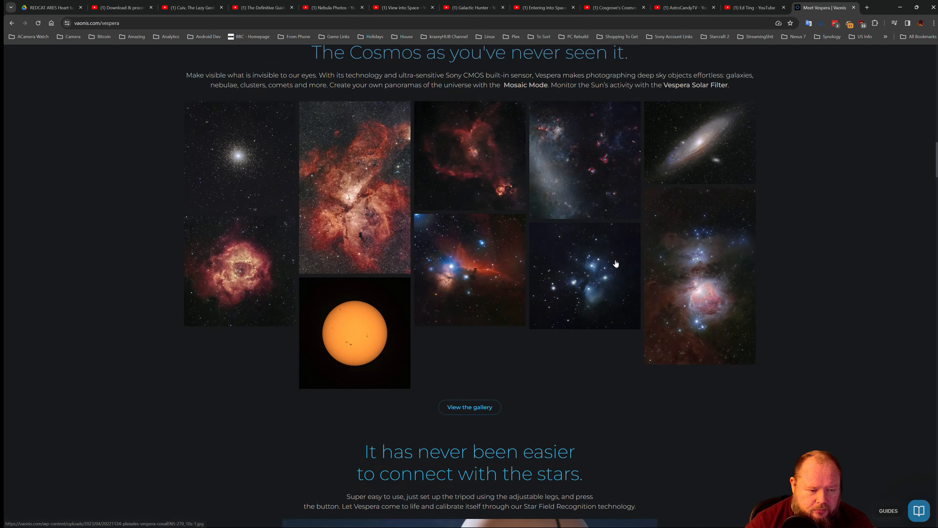
{"action": "scroll", "coordinate": [600, 273], "scroll_direction": "down", "scroll_amount": 10}
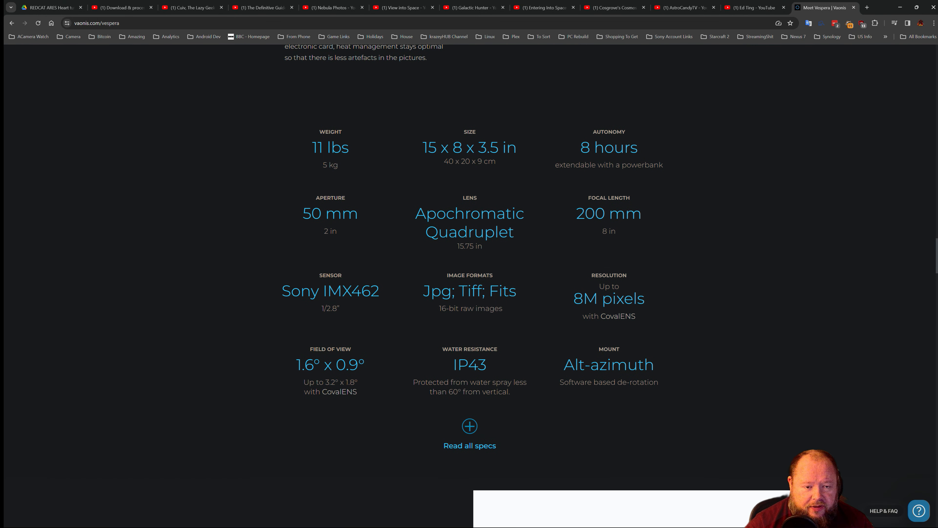
{"action": "left_click_drag", "start_coordinate": [573, 214], "coordinate": [643, 214]}
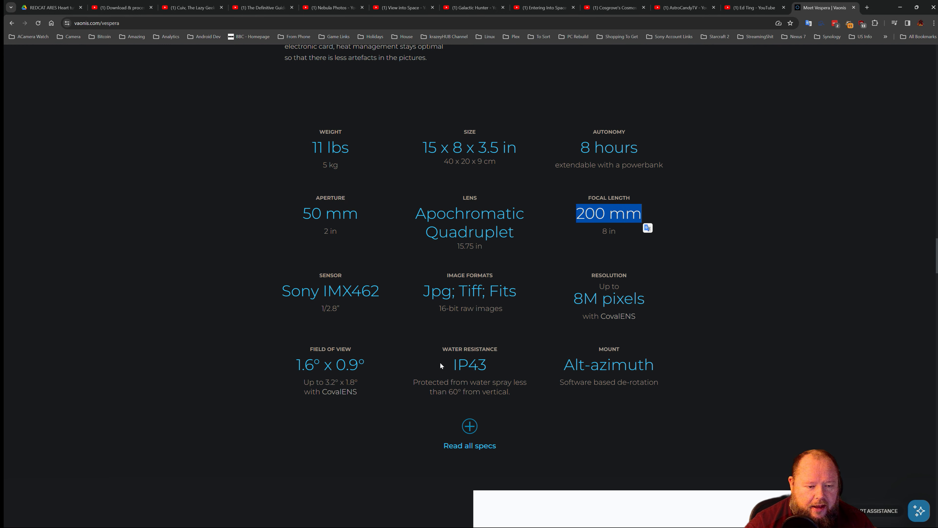
- Look up the sensor's pixel size in the Vespera page's sensor description, review the remaining specifications and switch back to PixInsight
{"action": "scroll", "coordinate": [358, 259], "scroll_direction": "up", "scroll_amount": 5}
{"action": "scroll", "coordinate": [363, 266], "scroll_direction": "down", "scroll_amount": 12}
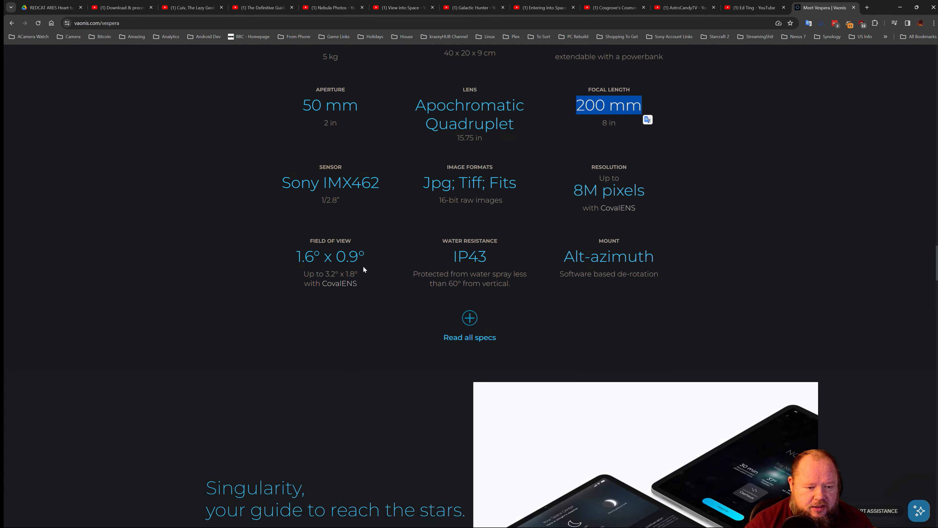
{"action": "scroll", "coordinate": [363, 266], "scroll_direction": "up", "scroll_amount": 20}
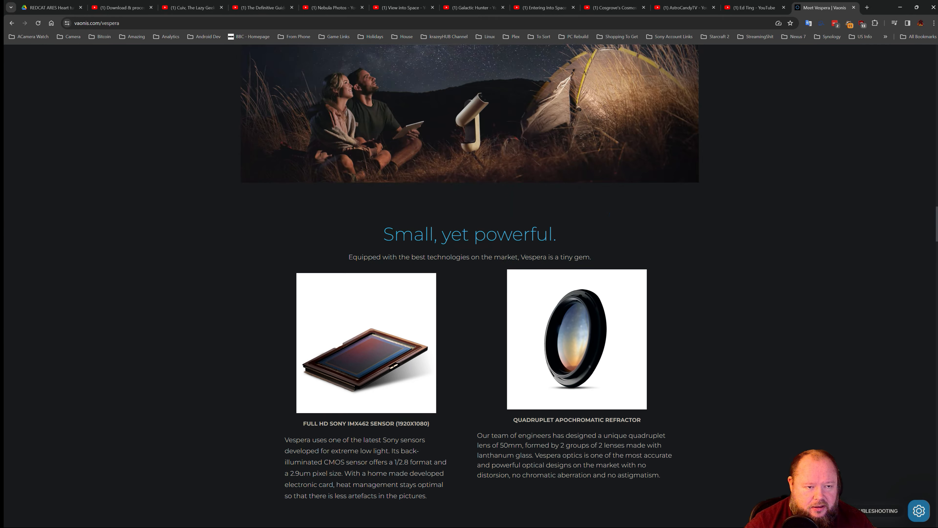
{"action": "scroll", "coordinate": [330, 278], "scroll_direction": "up", "scroll_amount": 4}
{"action": "scroll", "coordinate": [330, 278], "scroll_direction": "down", "scroll_amount": 12}
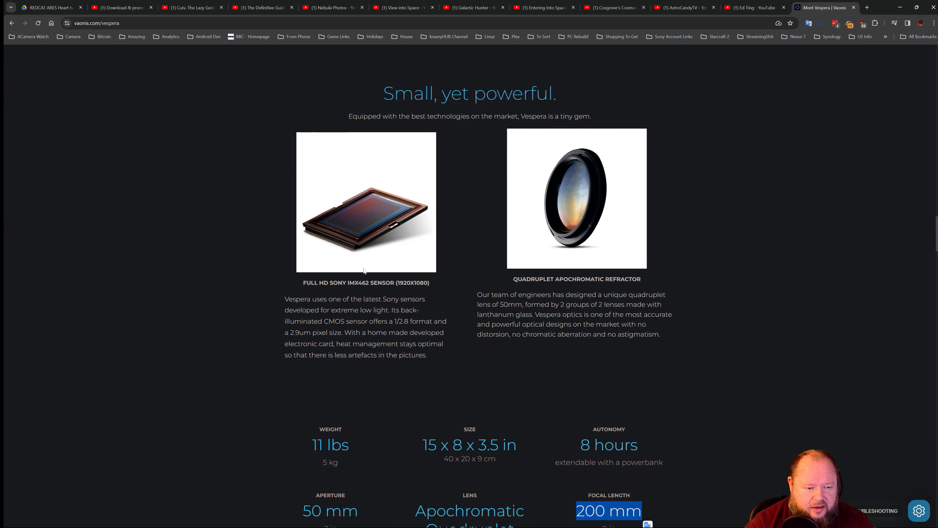
{"action": "scroll", "coordinate": [330, 276], "scroll_direction": "down", "scroll_amount": 2}
{"action": "scroll", "coordinate": [330, 277], "scroll_direction": "up", "scroll_amount": 4}
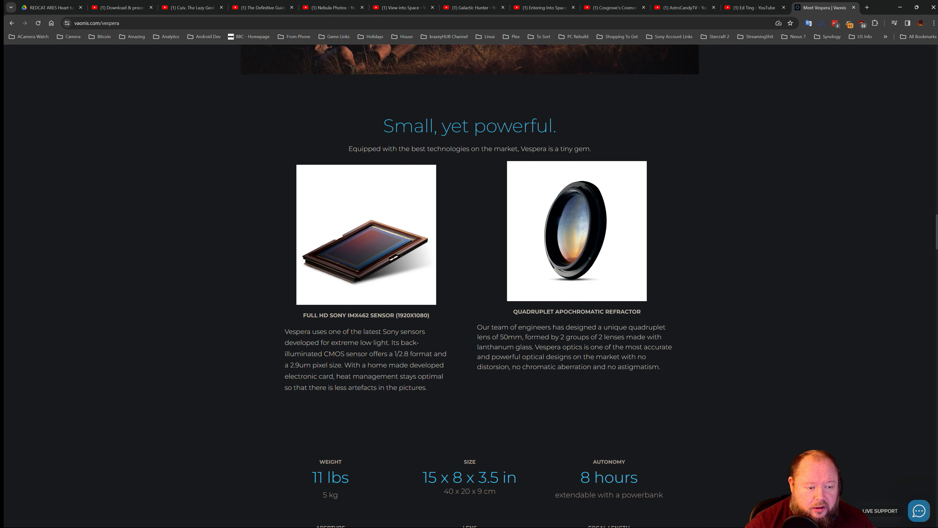
{"action": "scroll", "coordinate": [375, 321], "scroll_direction": "down", "scroll_amount": 5}
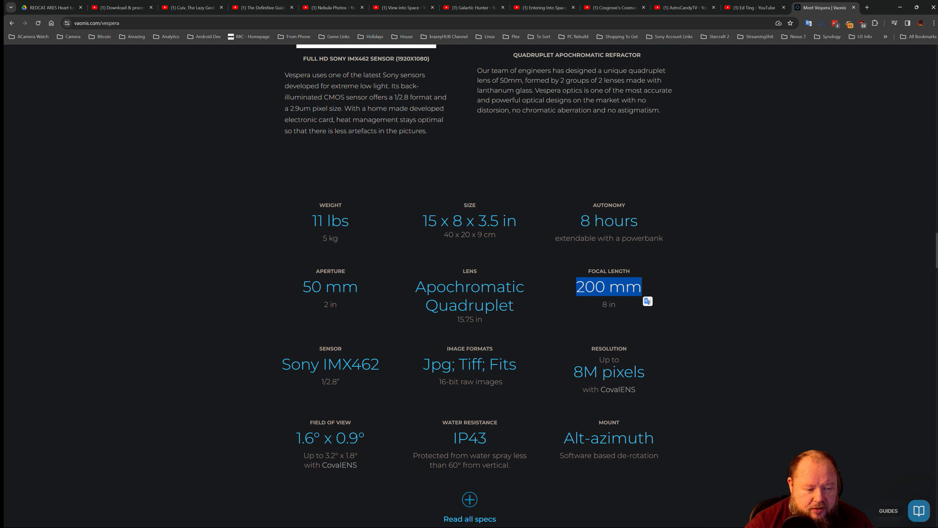
{"action": "scroll", "coordinate": [346, 361], "scroll_direction": "up", "scroll_amount": 6}
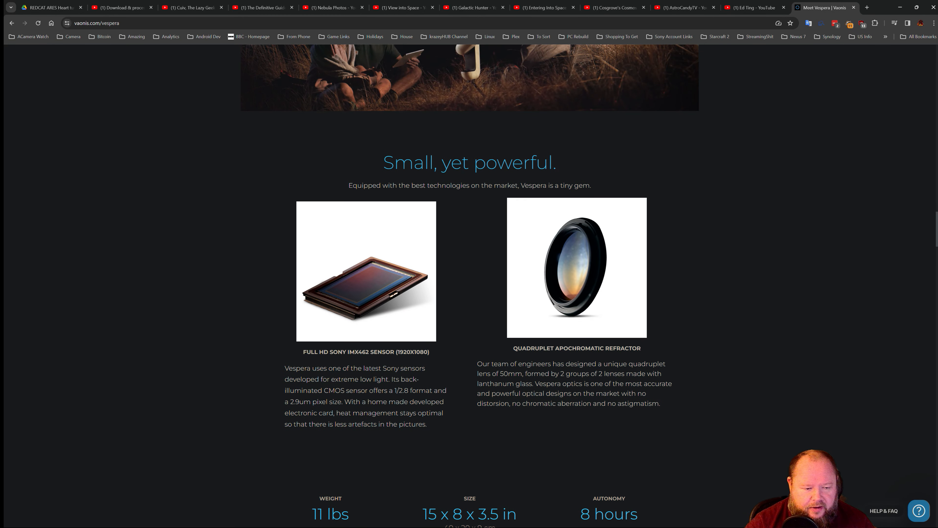
{"action": "left_click_drag", "start_coordinate": [290, 402], "coordinate": [341, 402]}
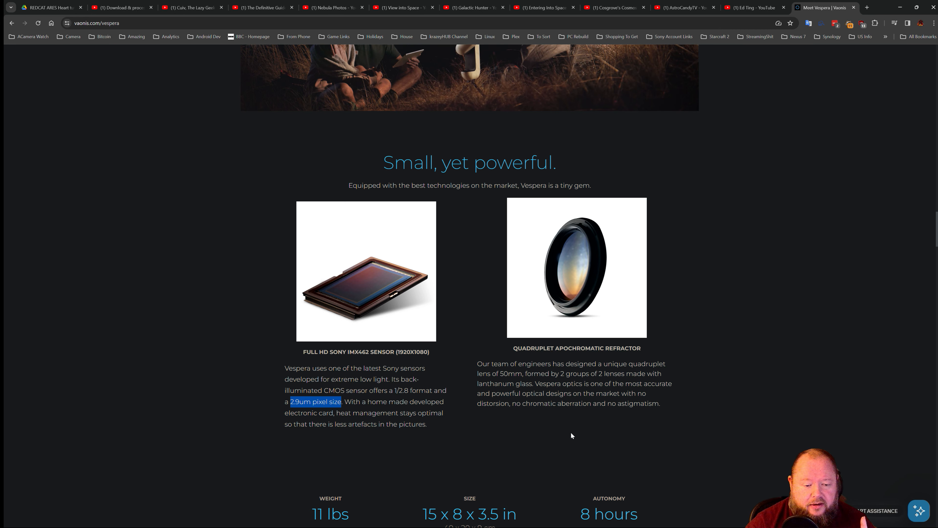
{"action": "scroll", "coordinate": [565, 419], "scroll_direction": "up", "scroll_amount": 10}
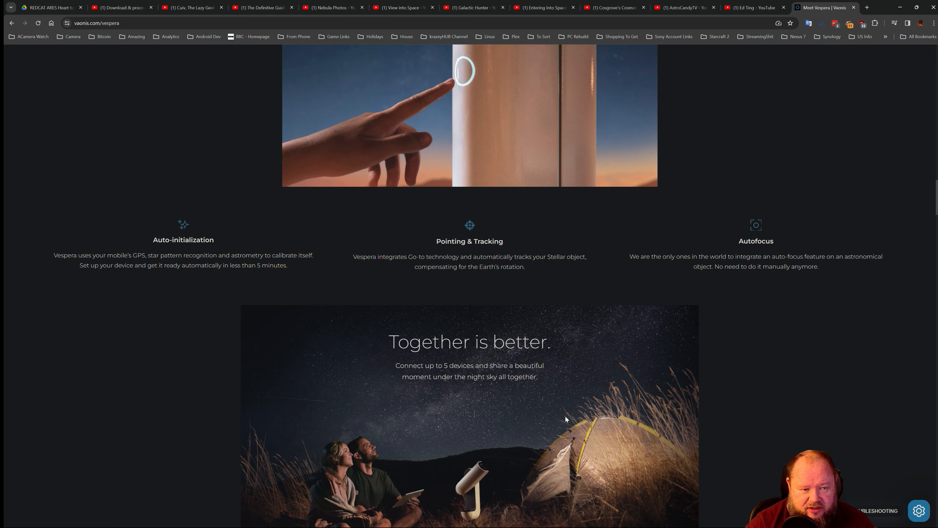
{"action": "scroll", "coordinate": [566, 416], "scroll_direction": "down", "scroll_amount": 15}
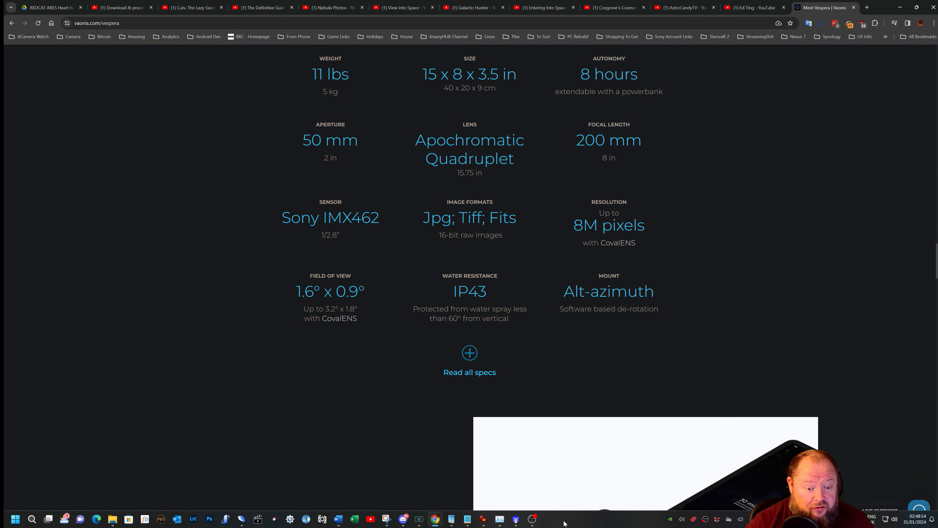
{"action": "mouse_move", "coordinate": [531, 518]}
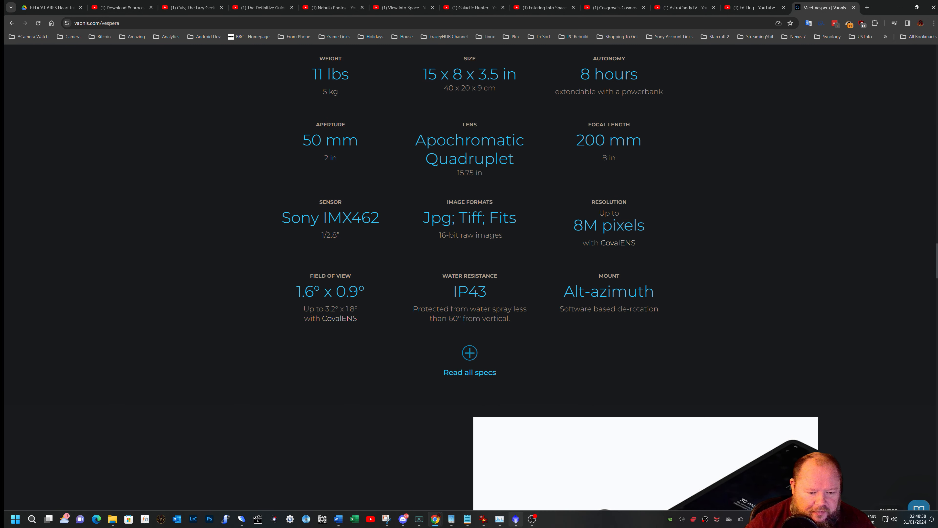
{"action": "left_click", "coordinate": [516, 523]}
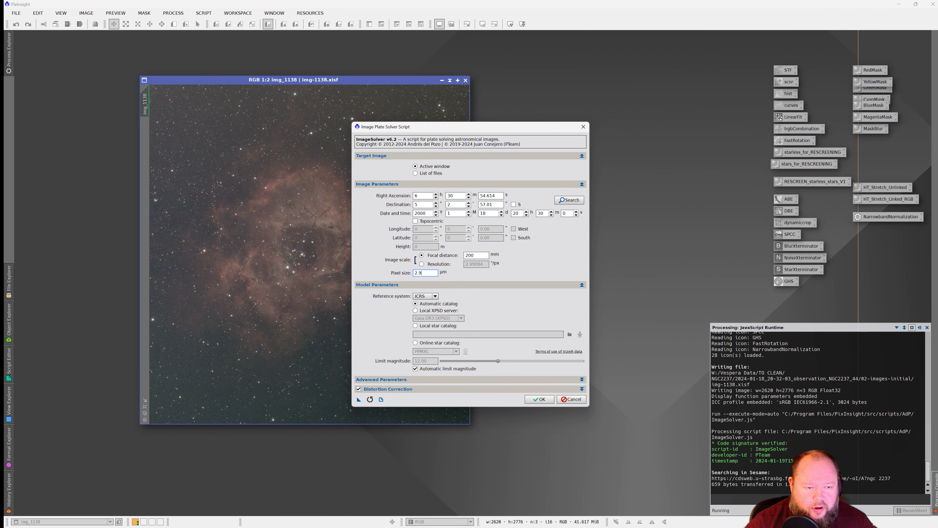
- Enable the Topocentric option in the plate solver and move its dialog aside, then shift the img_1138 window slightly within the workspace
{"action": "left_click", "coordinate": [417, 221]}
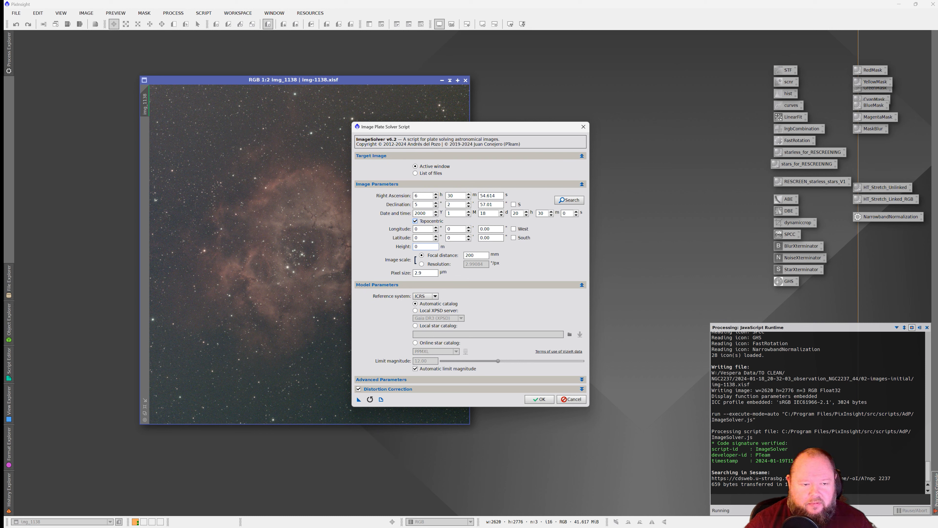
{"action": "left_click_drag", "start_coordinate": [460, 127], "coordinate": [0, 142]}
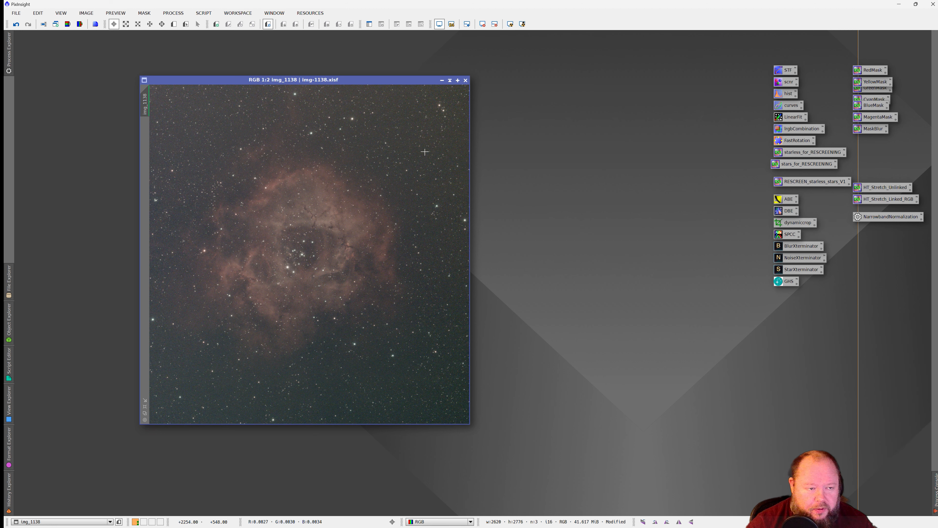
{"action": "left_click_drag", "start_coordinate": [306, 80], "coordinate": [319, 82]}
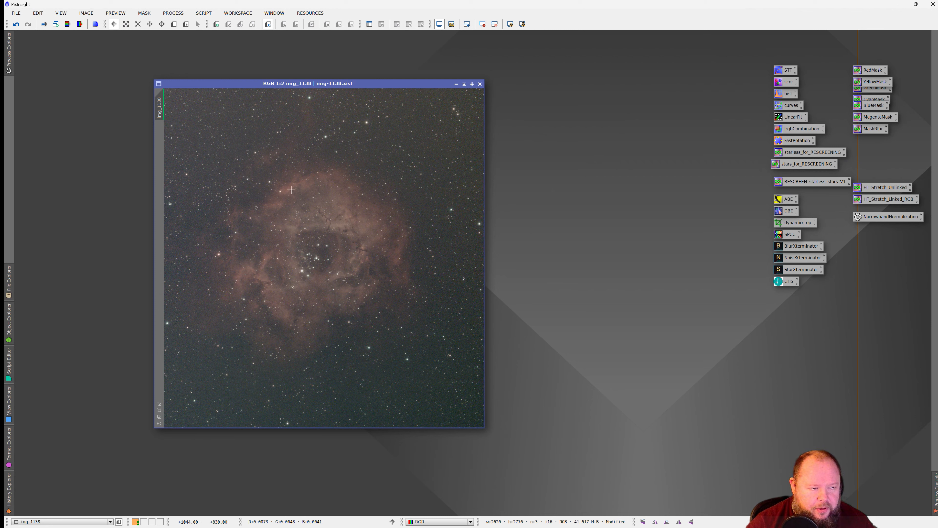
- Examine the repository addresses in the Manage Update Repositories dialog and close it without changes
{"action": "left_click", "coordinate": [204, 13]}
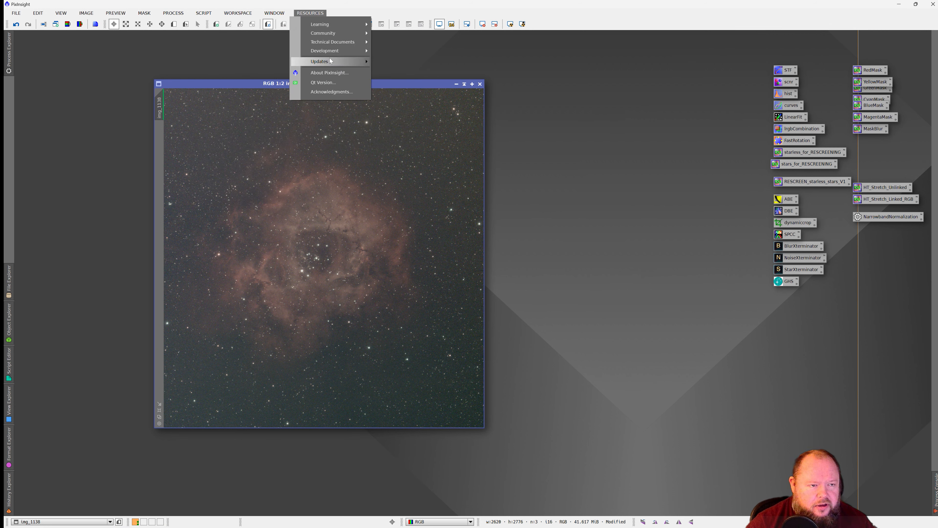
{"action": "mouse_move", "coordinate": [334, 65]}
{"action": "left_click", "coordinate": [410, 61]}
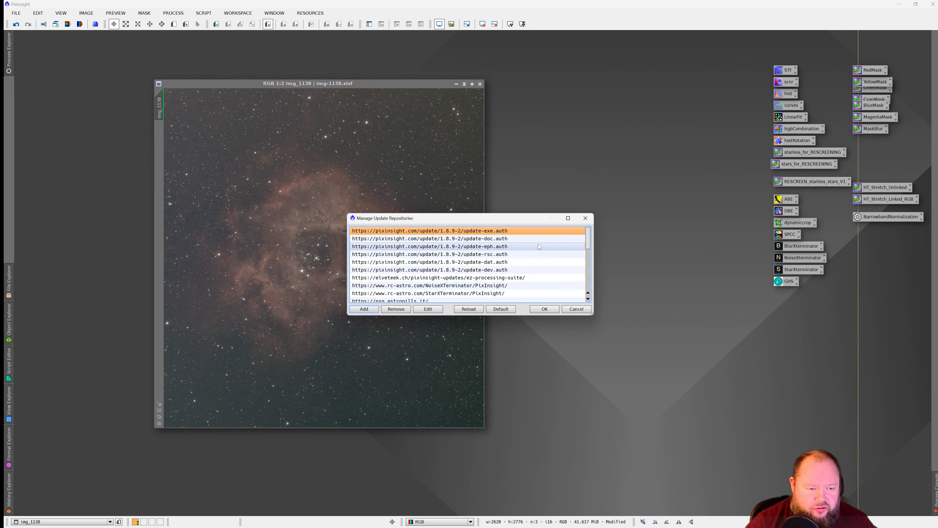
{"action": "scroll", "coordinate": [540, 260], "scroll_direction": "down", "scroll_amount": 1}
{"action": "scroll", "coordinate": [540, 259], "scroll_direction": "down", "scroll_amount": 1}
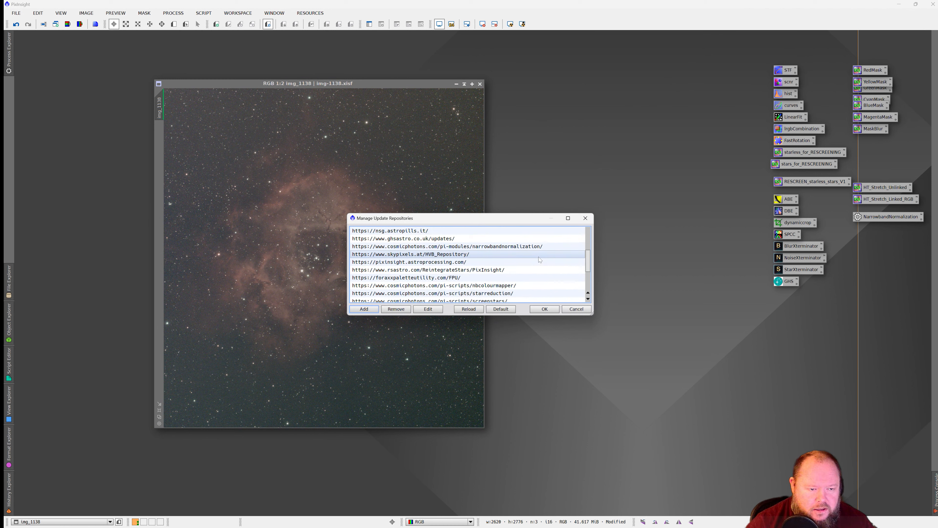
{"action": "scroll", "coordinate": [537, 254], "scroll_direction": "down", "scroll_amount": 1}
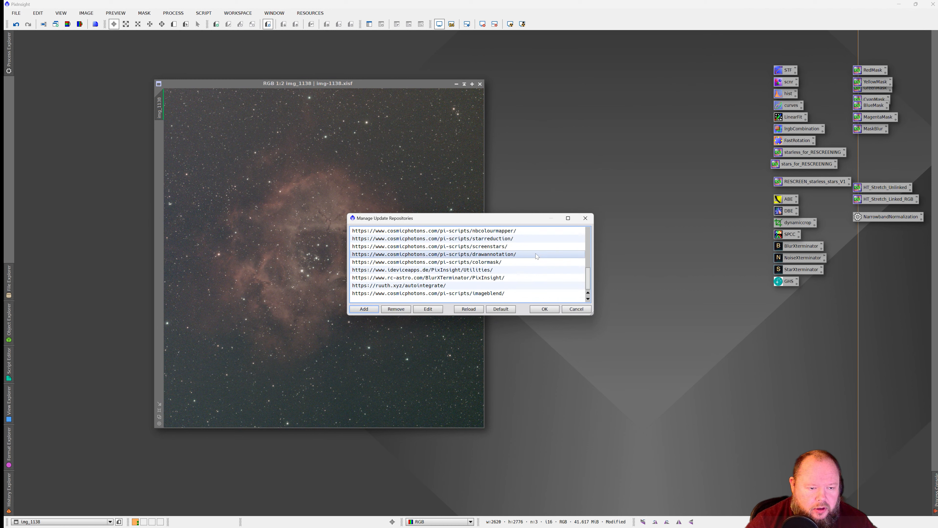
{"action": "scroll", "coordinate": [536, 256], "scroll_direction": "up", "scroll_amount": 3}
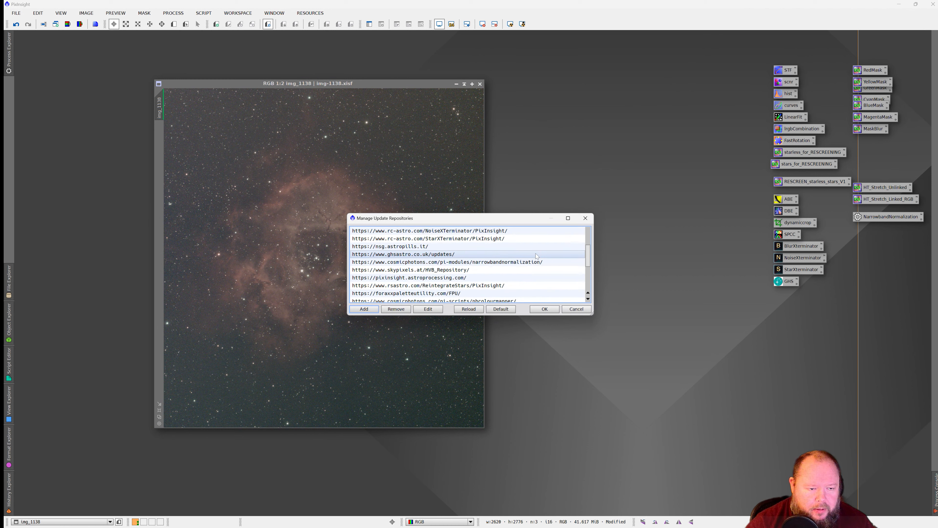
{"action": "scroll", "coordinate": [536, 256], "scroll_direction": "up", "scroll_amount": 3}
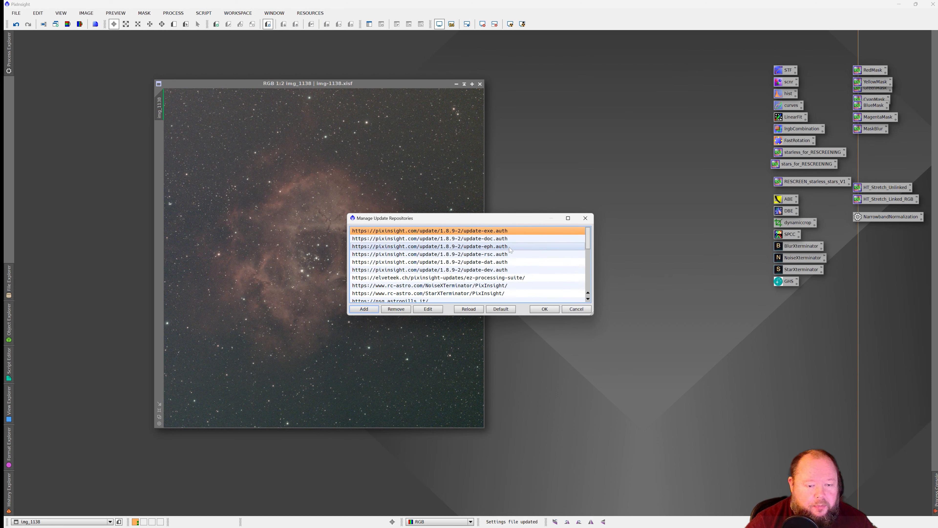
{"action": "left_click", "coordinate": [569, 308]}
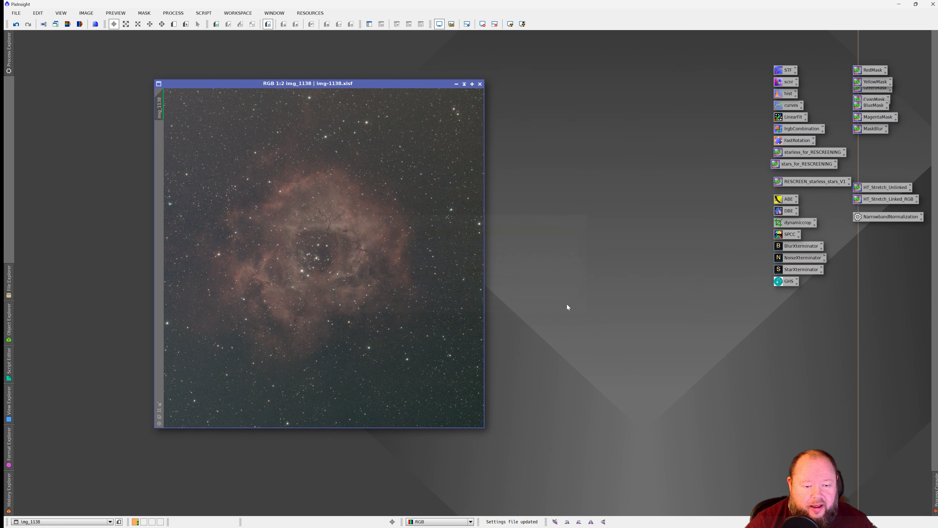
{"action": "left_click", "coordinate": [203, 13]}
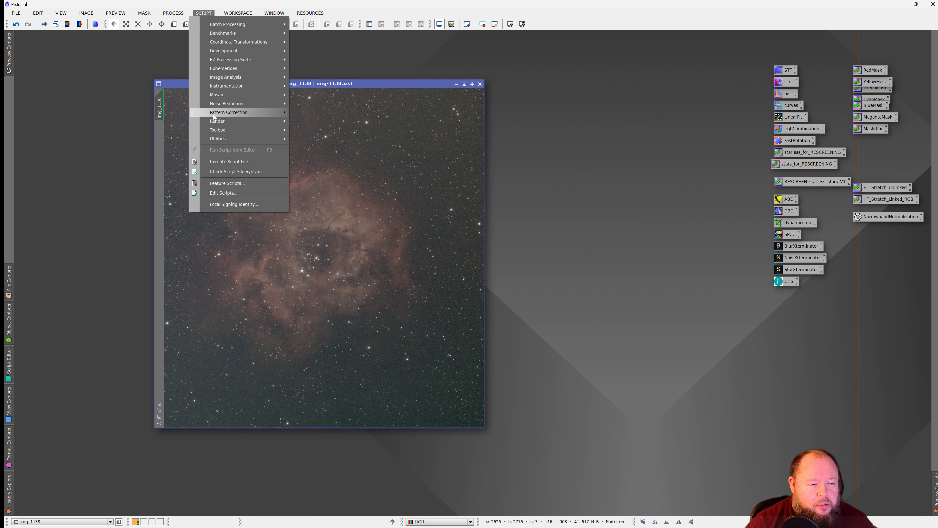
{"action": "mouse_move", "coordinate": [218, 130]}
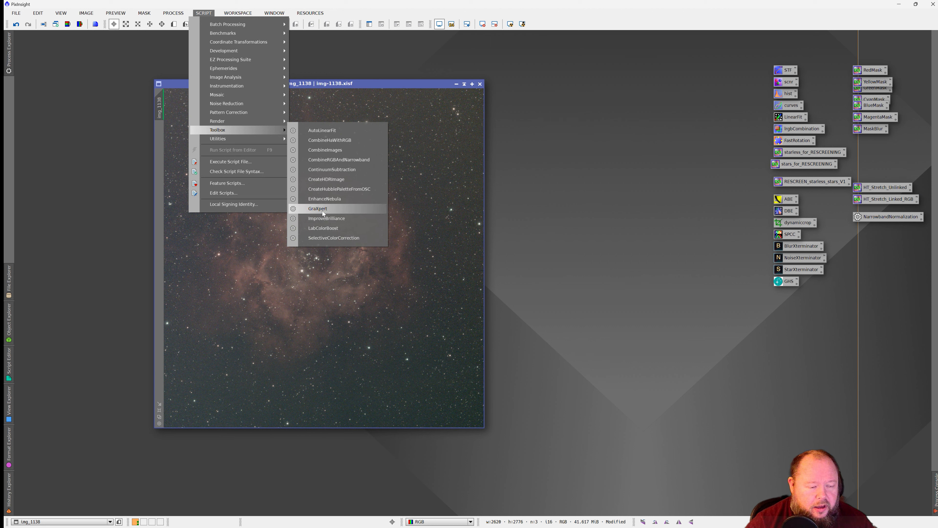
{"action": "mouse_move", "coordinate": [314, 13]}
{"action": "mouse_move", "coordinate": [16, 13]}
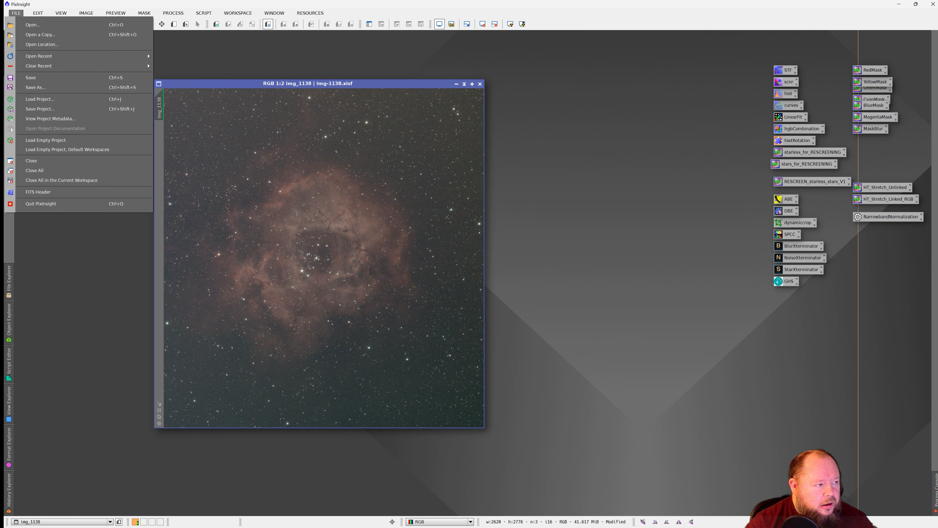
{"action": "key", "text": "Escape"}
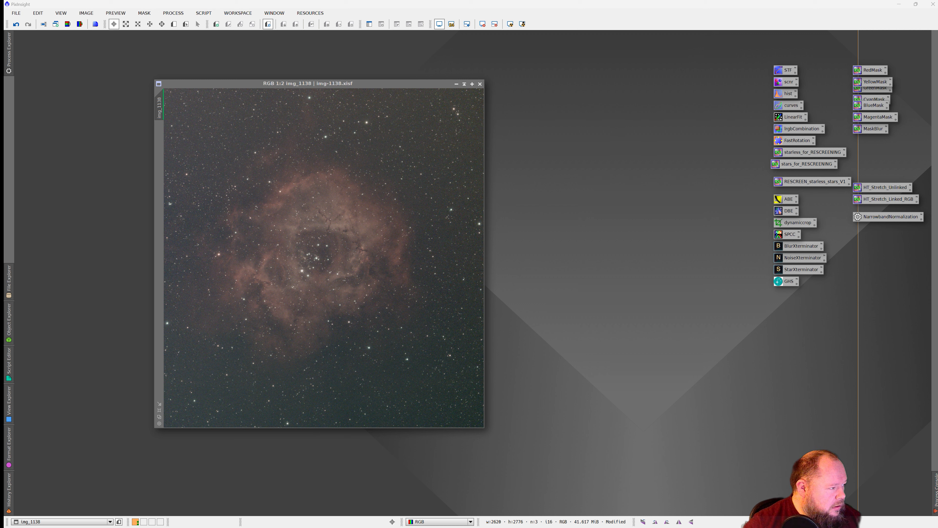
{"action": "left_click", "coordinate": [303, 14]}
{"action": "mouse_move", "coordinate": [321, 62]}
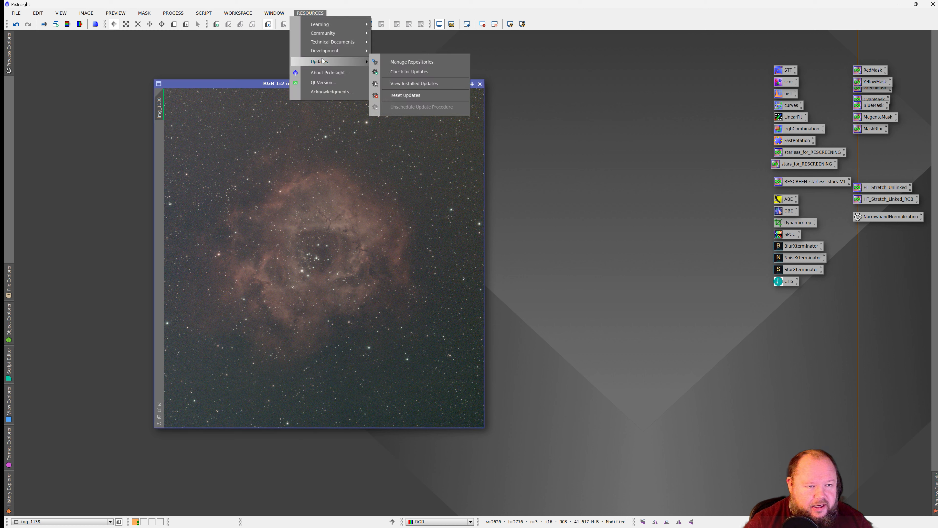
{"action": "left_click", "coordinate": [398, 62]}
{"action": "scroll", "coordinate": [531, 248], "scroll_direction": "down", "scroll_amount": 6}
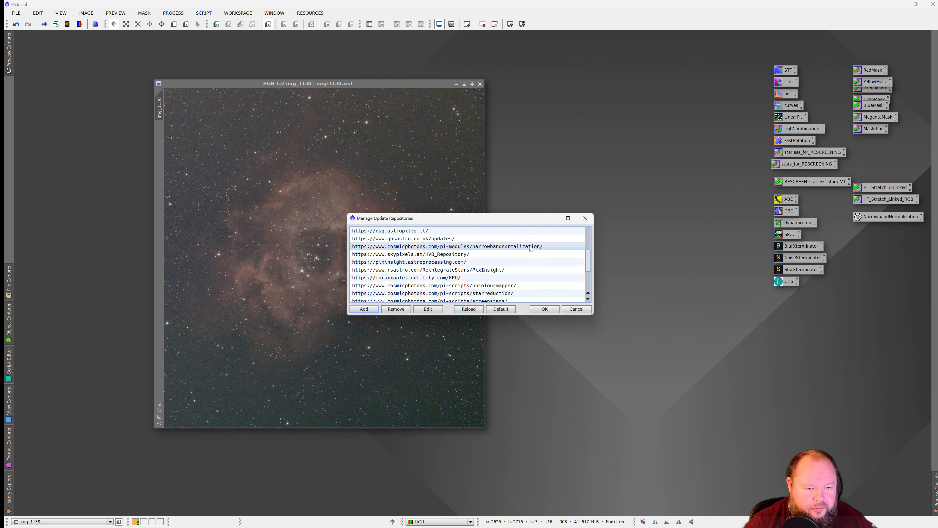
{"action": "left_click", "coordinate": [447, 270]}
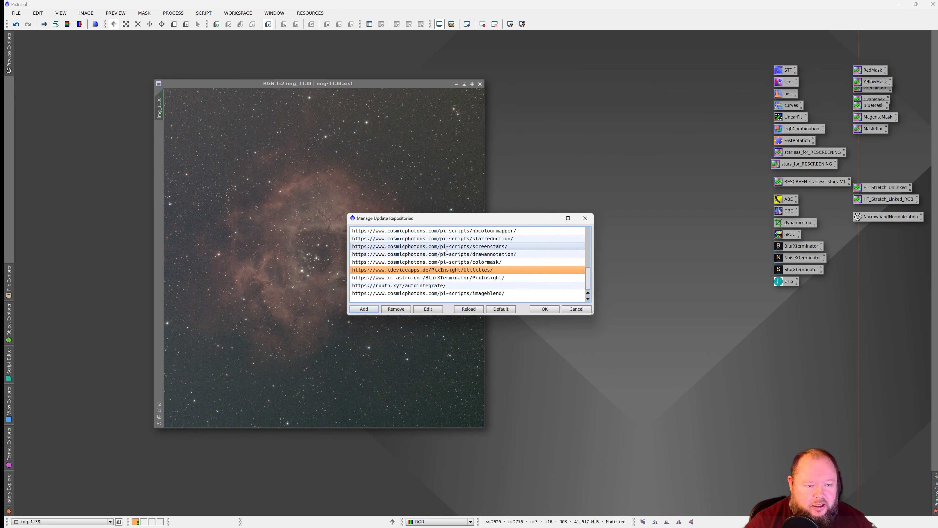
{"action": "left_click", "coordinate": [575, 308]}
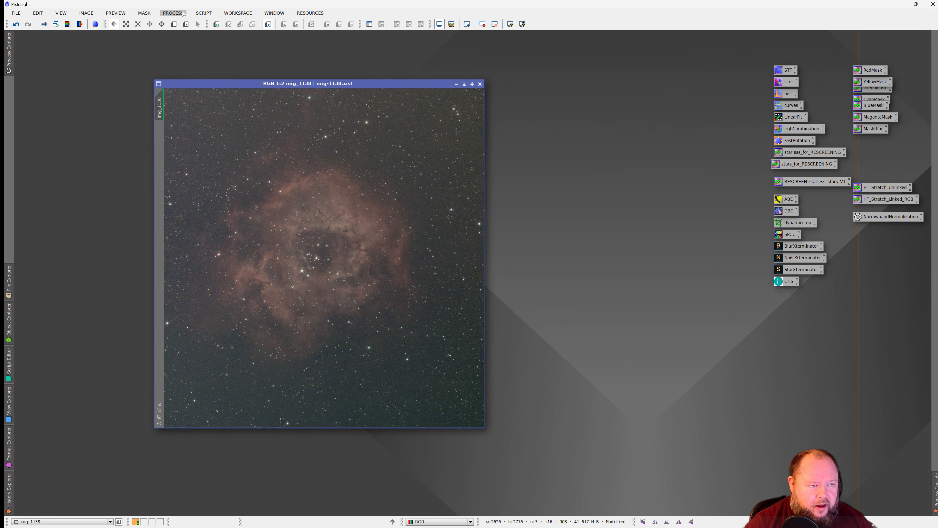
- Run the GraXpert script on img_1138 with Subtraction correction, 0.000 smoothing, the background model shown and the target view replaced
{"action": "left_click", "coordinate": [203, 12]}
{"action": "mouse_move", "coordinate": [239, 121]}
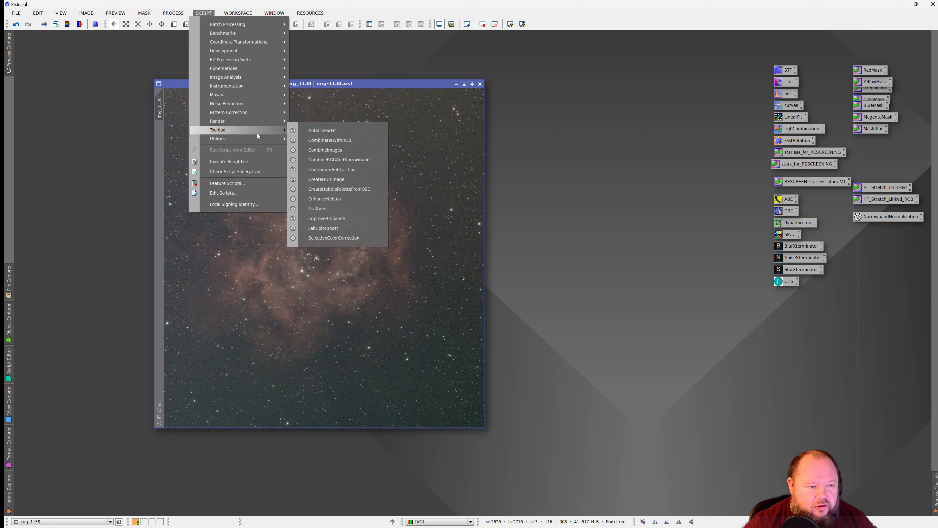
{"action": "left_click", "coordinate": [345, 209]}
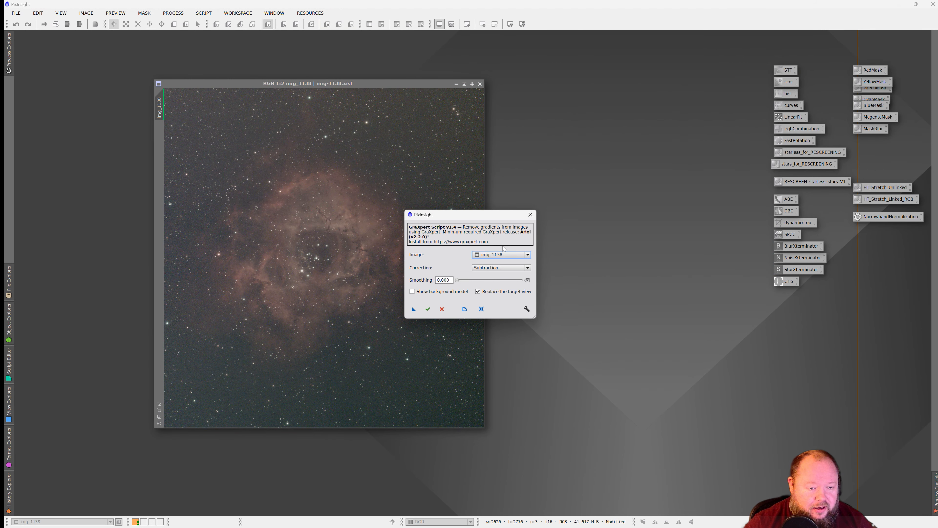
{"action": "left_click_drag", "start_coordinate": [485, 215], "coordinate": [555, 147]}
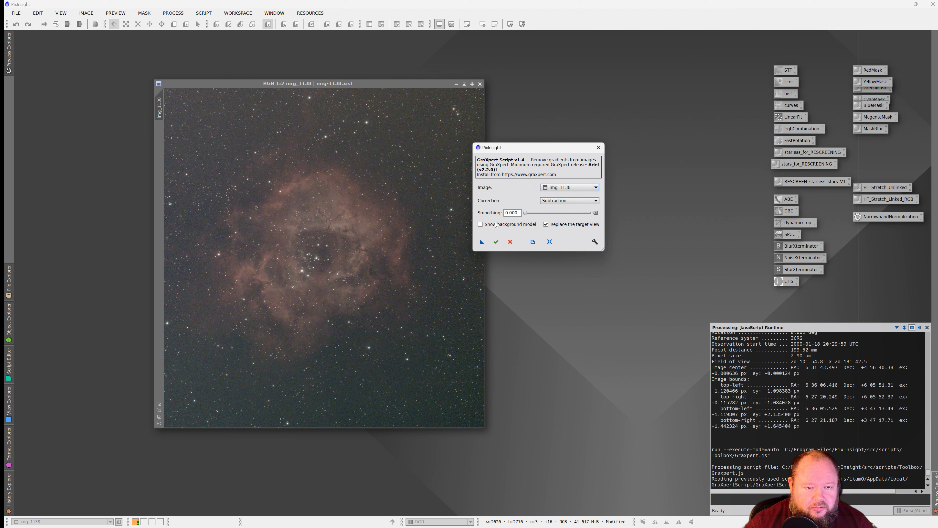
{"action": "left_click", "coordinate": [484, 224]}
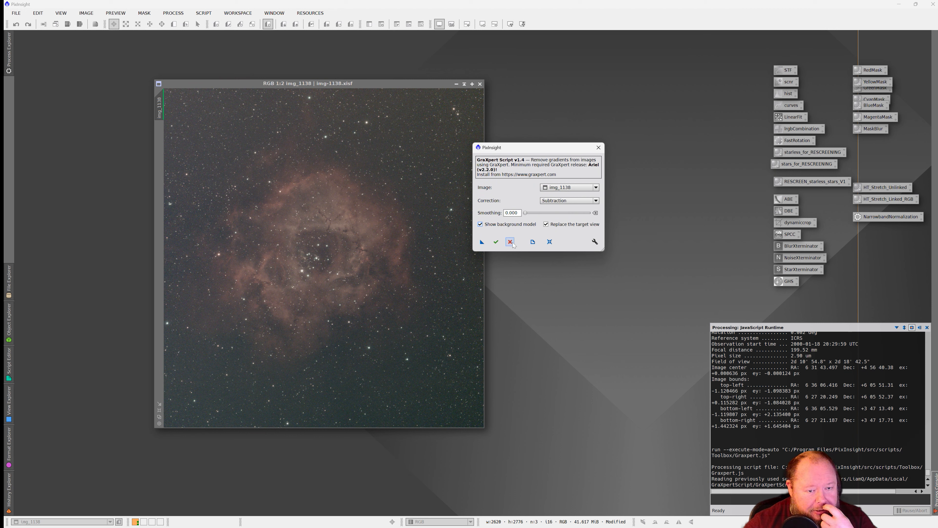
{"action": "left_click", "coordinate": [496, 242]}
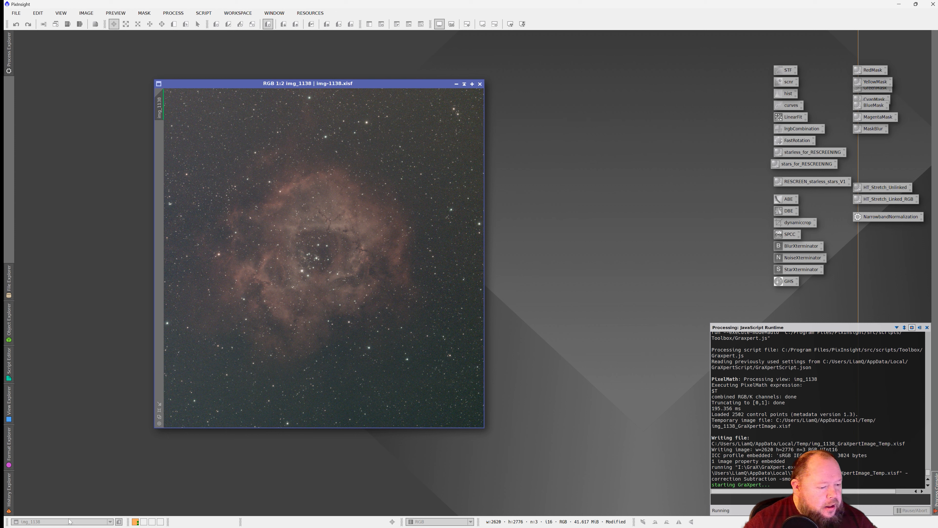
{"action": "mouse_move", "coordinate": [438, 508]}
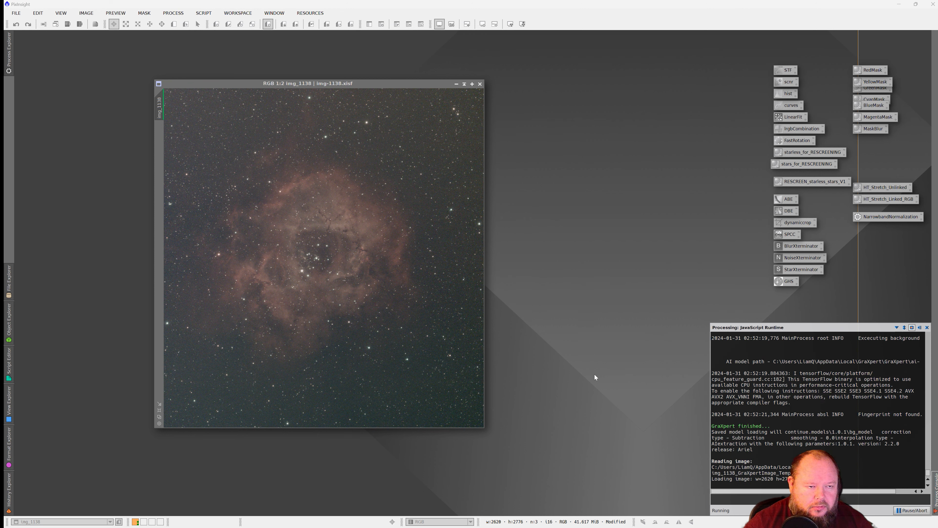
- Place the background model and img_1138 windows side by side and compare the image before and after the gradient correction
{"action": "left_click_drag", "start_coordinate": [236, 76], "coordinate": [677, 86]}
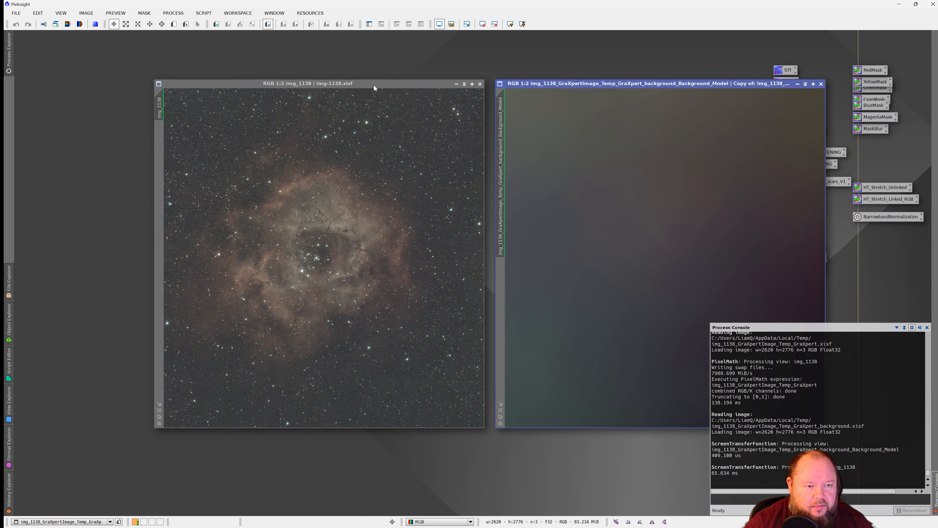
{"action": "left_click_drag", "start_coordinate": [373, 84], "coordinate": [333, 84]}
{"action": "right_click", "coordinate": [336, 219]}
{"action": "left_click", "coordinate": [380, 231]}
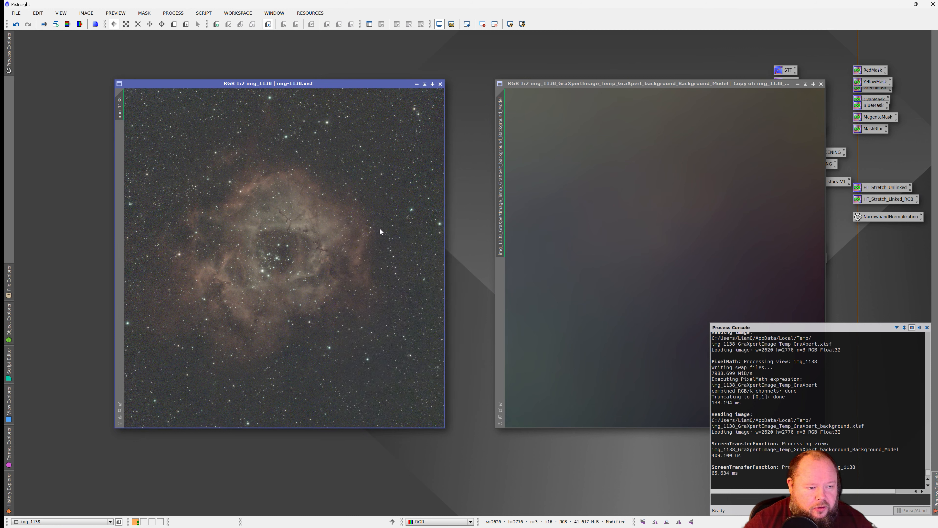
{"action": "right_click", "coordinate": [357, 243]}
{"action": "left_click", "coordinate": [383, 251]}
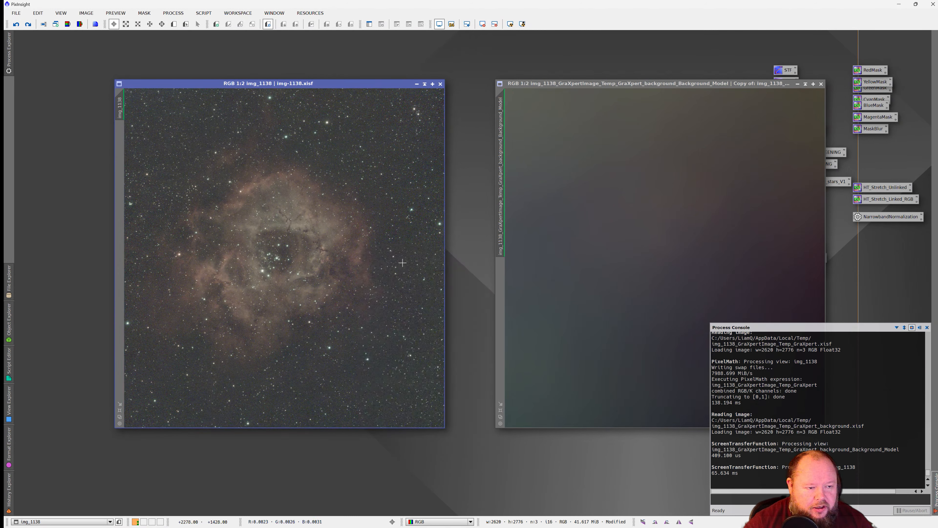
{"action": "right_click", "coordinate": [364, 228]}
{"action": "left_click", "coordinate": [387, 237]}
{"action": "right_click", "coordinate": [355, 235]}
{"action": "left_click", "coordinate": [382, 244]}
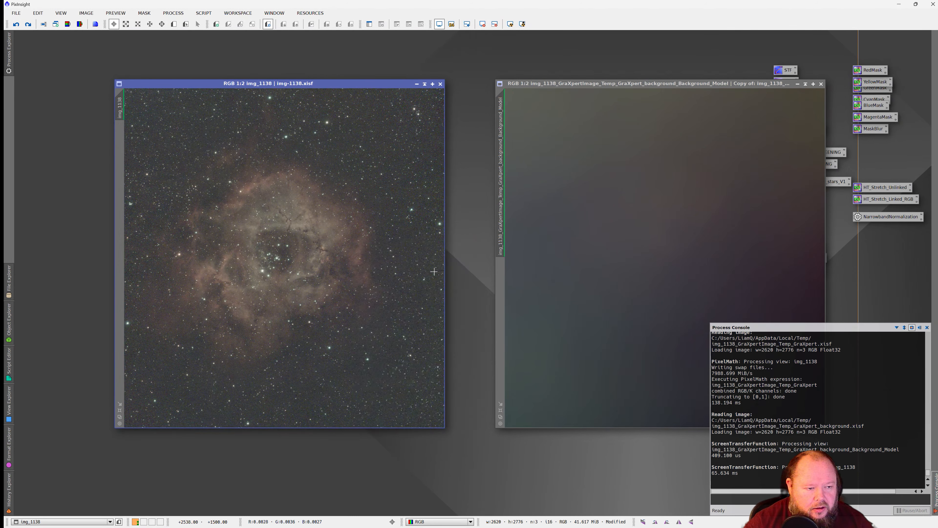
- Close the background model image without keeping it, then reposition and enlarge the img_1138 window
{"action": "left_click", "coordinate": [821, 85]}
{"action": "left_click_drag", "start_coordinate": [311, 84], "coordinate": [291, 59]}
{"action": "left_click_drag", "start_coordinate": [426, 399], "coordinate": [620, 496]}
- Examine the noise, stars and dust detail of the gradient-corrected nebula both close up and in full
{"action": "scroll", "coordinate": [333, 299], "scroll_direction": "up", "scroll_amount": 1}
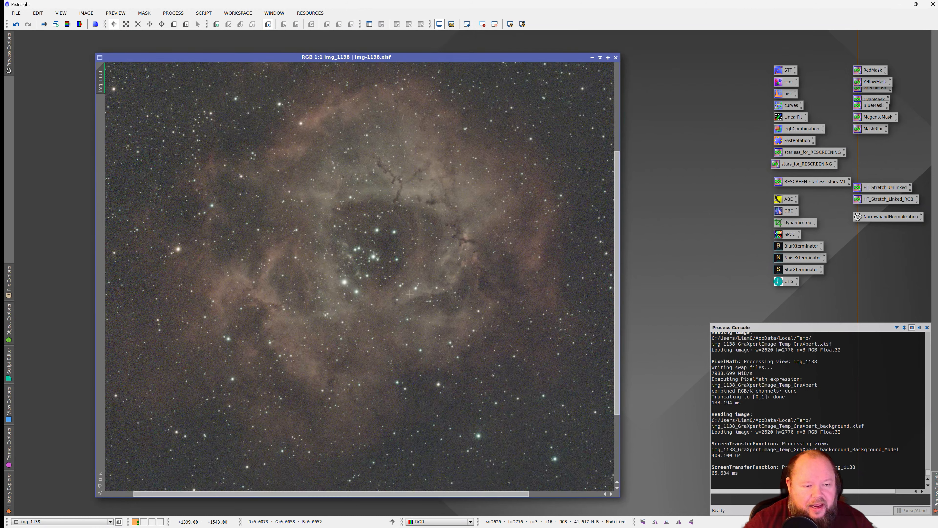
{"action": "scroll", "coordinate": [406, 297], "scroll_direction": "down", "scroll_amount": 1}
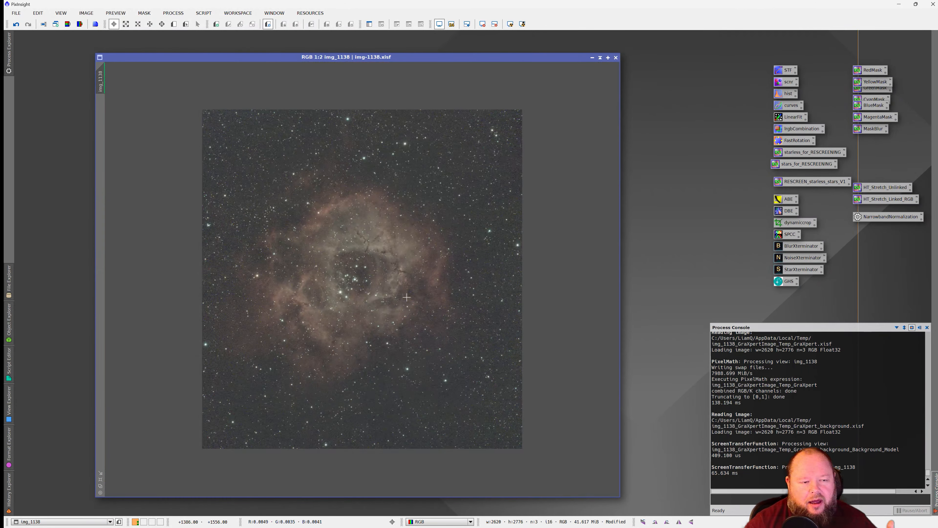
{"action": "scroll", "coordinate": [303, 279], "scroll_direction": "up", "scroll_amount": 1}
{"action": "scroll", "coordinate": [498, 284], "scroll_direction": "up", "scroll_amount": 1}
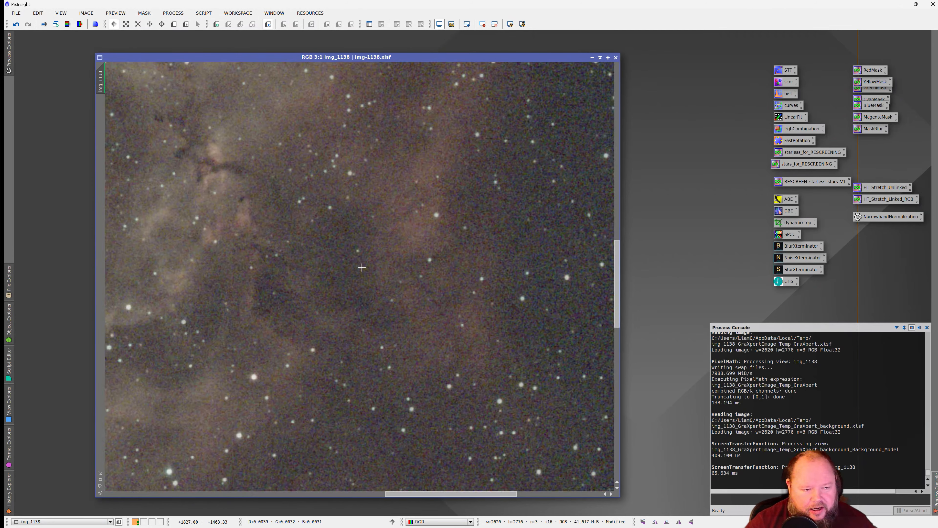
{"action": "scroll", "coordinate": [406, 274], "scroll_direction": "down", "scroll_amount": 3}
{"action": "scroll", "coordinate": [363, 261], "scroll_direction": "up", "scroll_amount": 4}
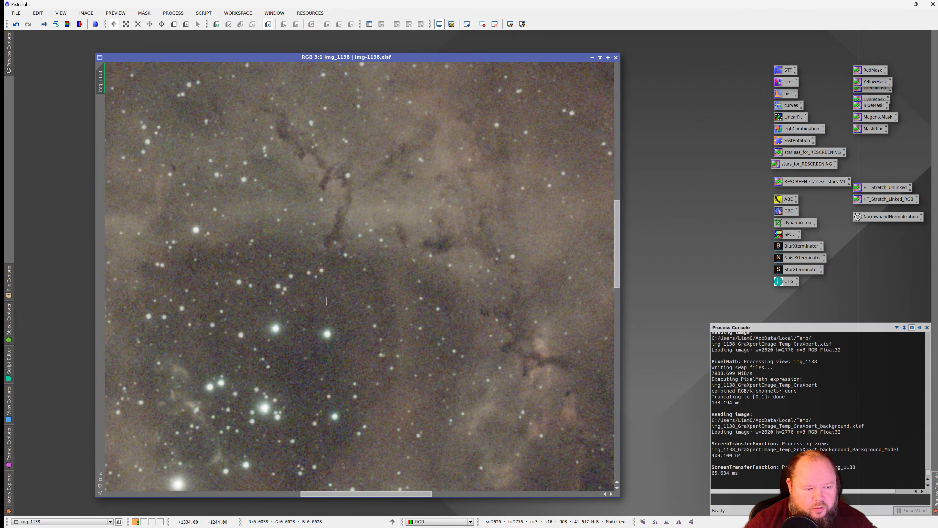
{"action": "scroll", "coordinate": [329, 310], "scroll_direction": "down", "scroll_amount": 3}
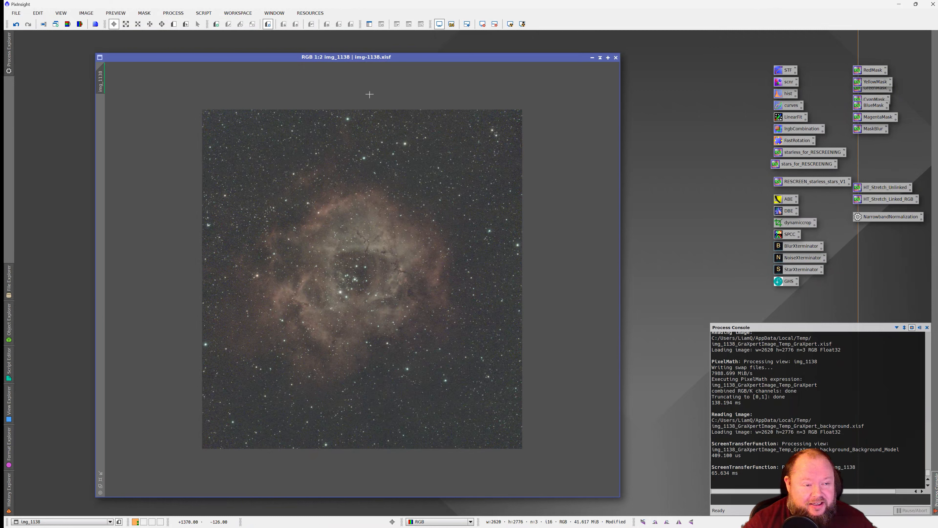
{"action": "left_click", "coordinate": [212, 14]}
{"action": "mouse_move", "coordinate": [244, 24]}
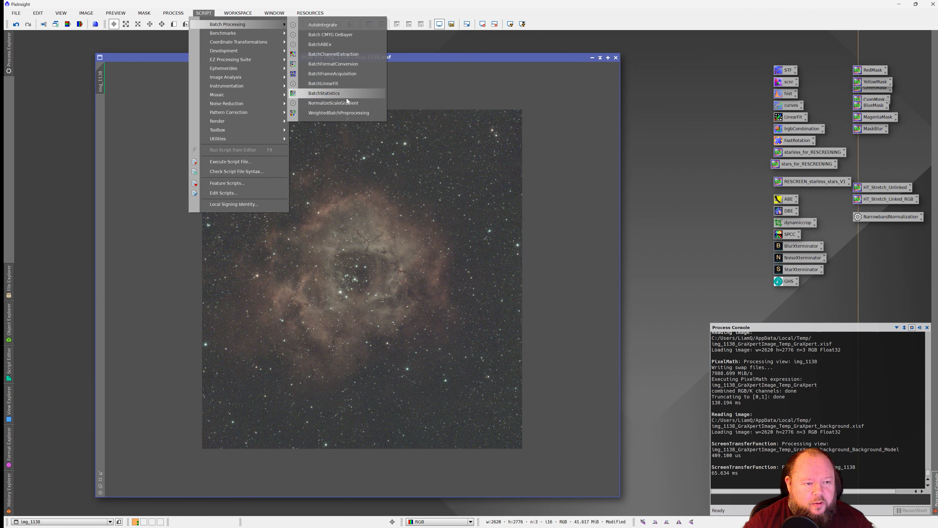
{"action": "left_click", "coordinate": [452, 62]}
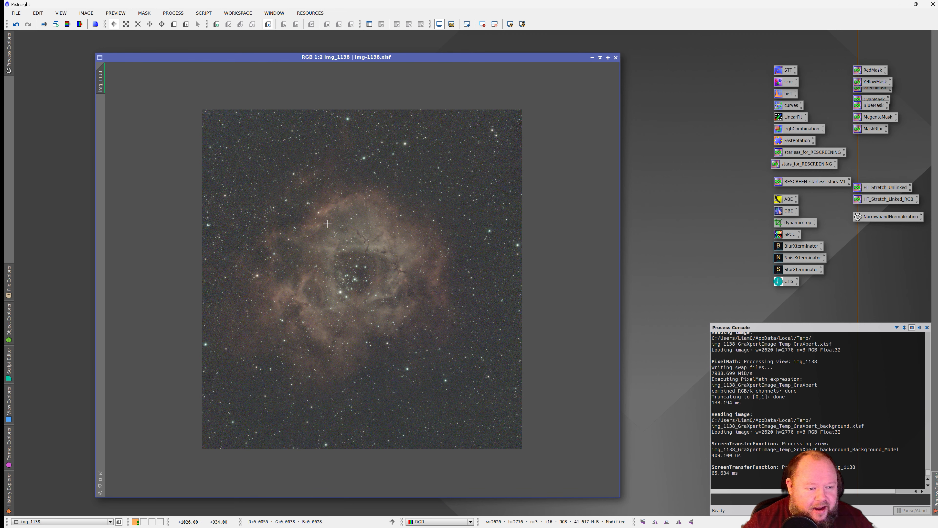
{"action": "scroll", "coordinate": [358, 276], "scroll_direction": "up", "scroll_amount": 2}
{"action": "scroll", "coordinate": [358, 275], "scroll_direction": "down", "scroll_amount": 1}
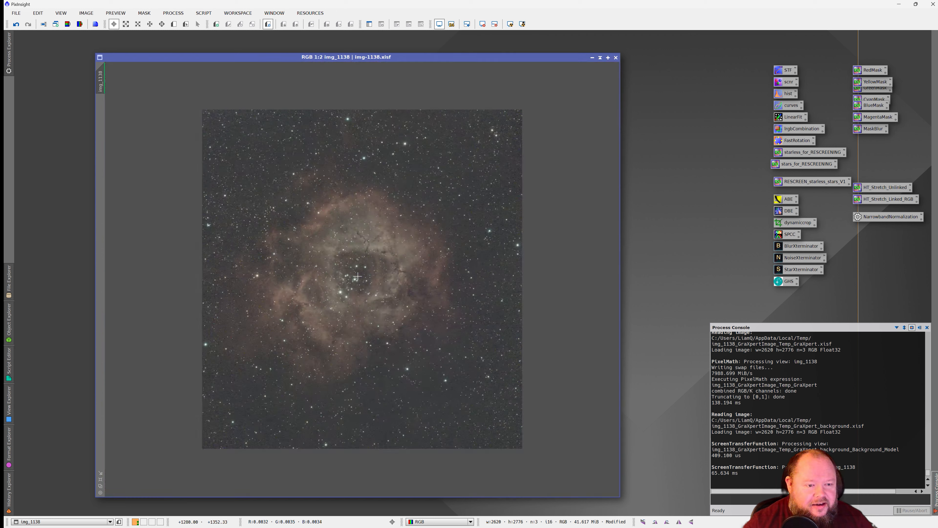
{"action": "scroll", "coordinate": [357, 275], "scroll_direction": "up", "scroll_amount": 1}
{"action": "scroll", "coordinate": [356, 273], "scroll_direction": "down", "scroll_amount": 1}
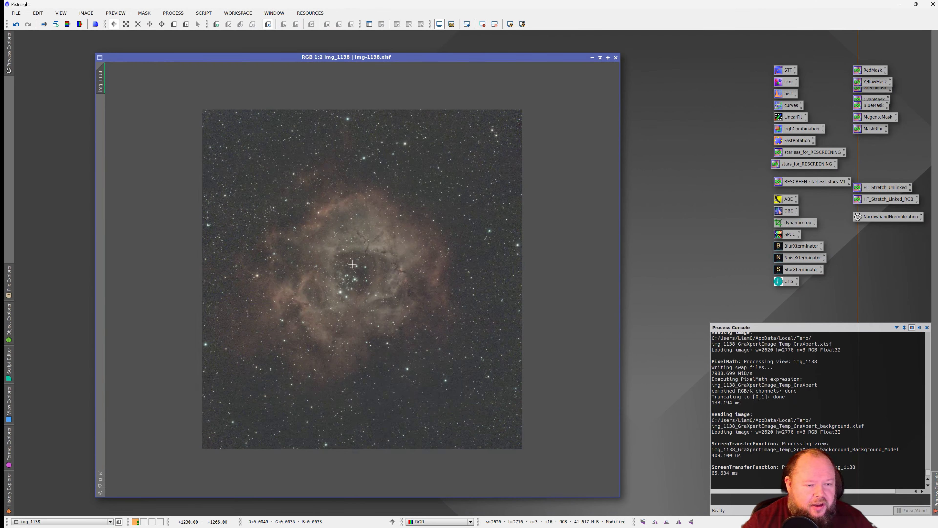
{"action": "scroll", "coordinate": [352, 264], "scroll_direction": "up", "scroll_amount": 1}
{"action": "scroll", "coordinate": [353, 265], "scroll_direction": "down", "scroll_amount": 1}
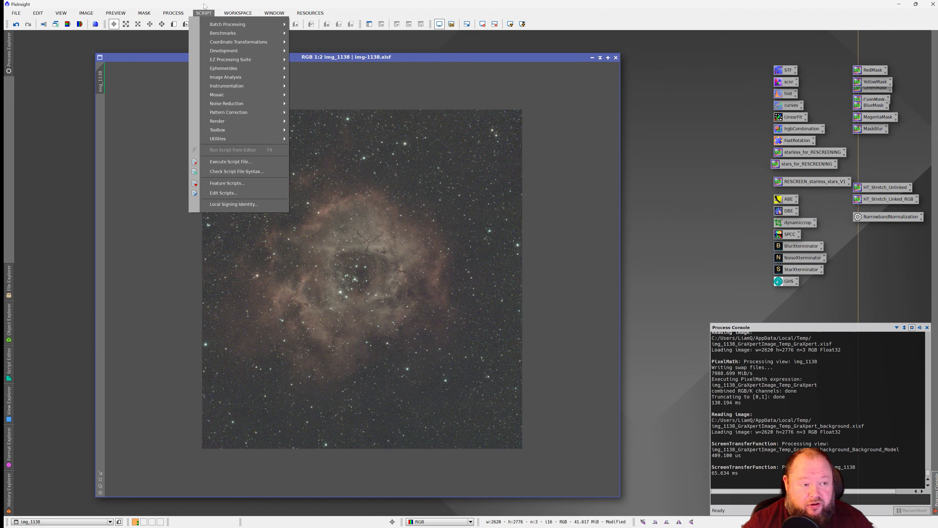
- Open HistogramTransformation, select img_1138 as its view and place the dialog clear of the image
{"action": "left_click", "coordinate": [171, 13]}
{"action": "left_click", "coordinate": [171, 13]}
{"action": "mouse_move", "coordinate": [175, 25]}
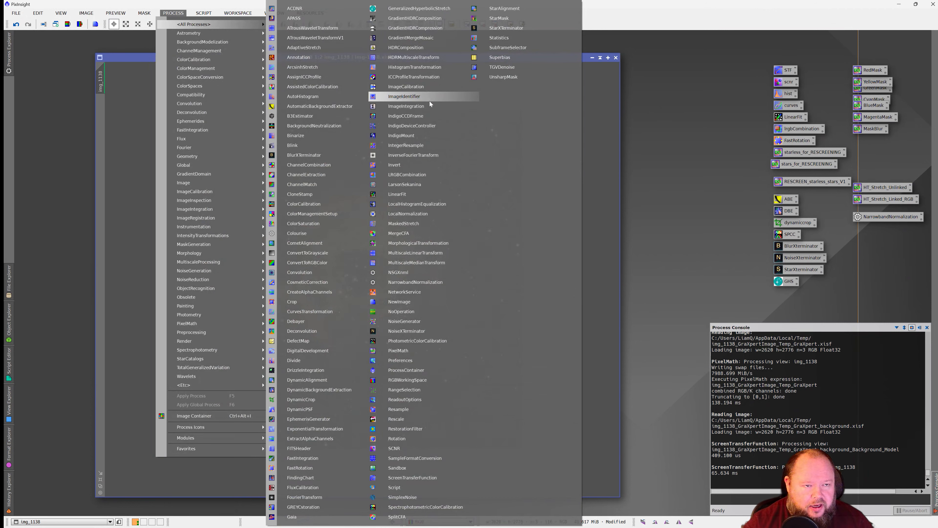
{"action": "left_click", "coordinate": [430, 68]}
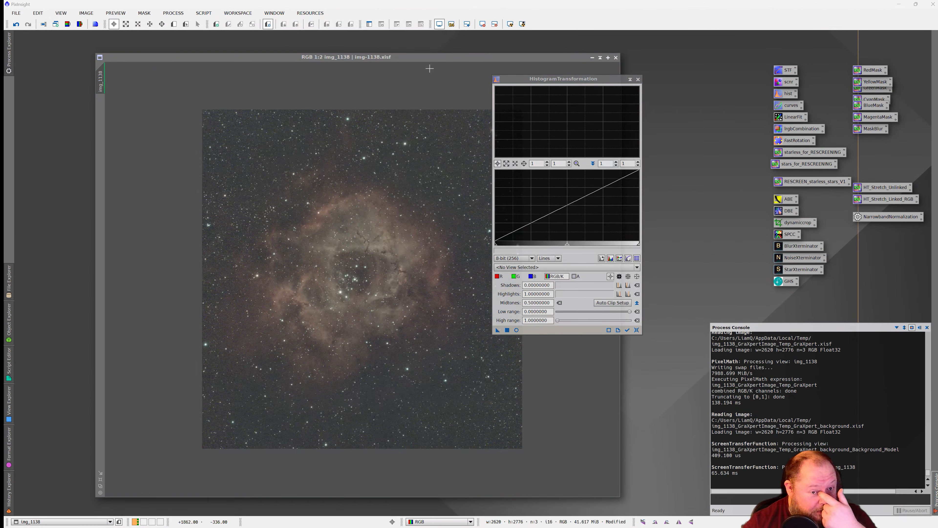
{"action": "left_click", "coordinate": [547, 266]}
{"action": "left_click", "coordinate": [546, 275]}
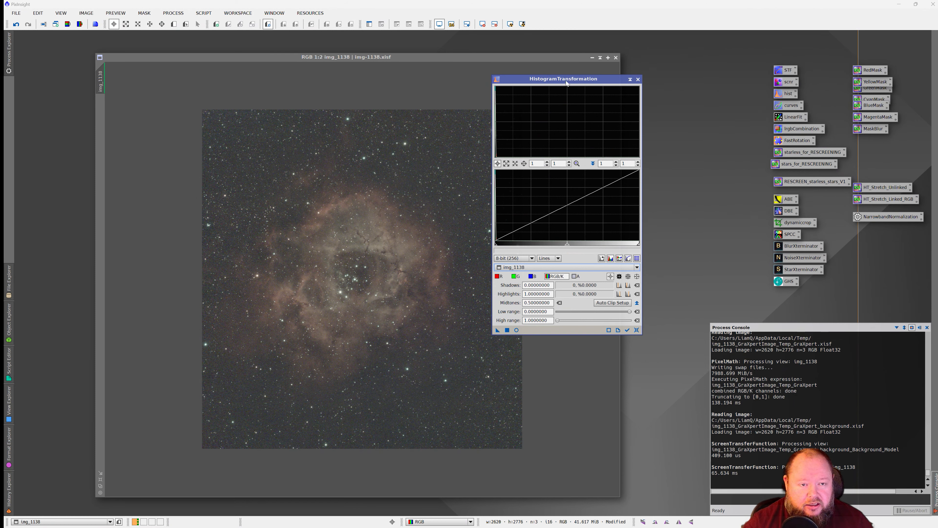
{"action": "left_click_drag", "start_coordinate": [528, 79], "coordinate": [639, 127]}
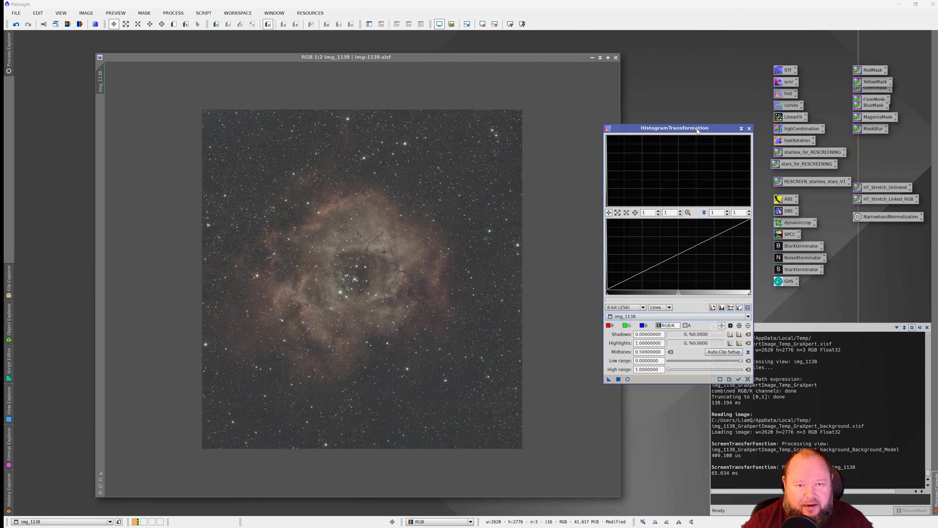
{"action": "left_click_drag", "start_coordinate": [697, 130], "coordinate": [771, 130]}
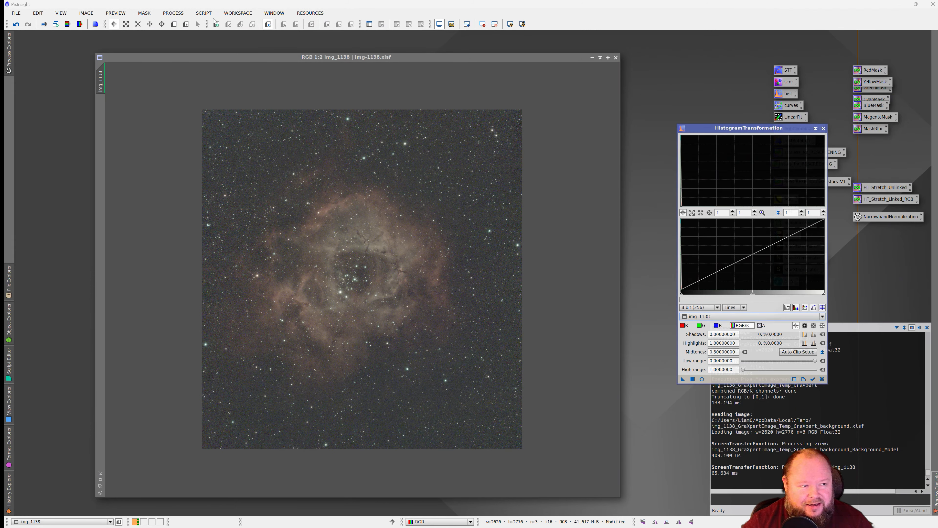
- Open ScreenTransferFunction from its saved STF process icon in the workspace
{"action": "left_click", "coordinate": [203, 13]}
{"action": "mouse_move", "coordinate": [174, 13]}
{"action": "mouse_move", "coordinate": [194, 24]}
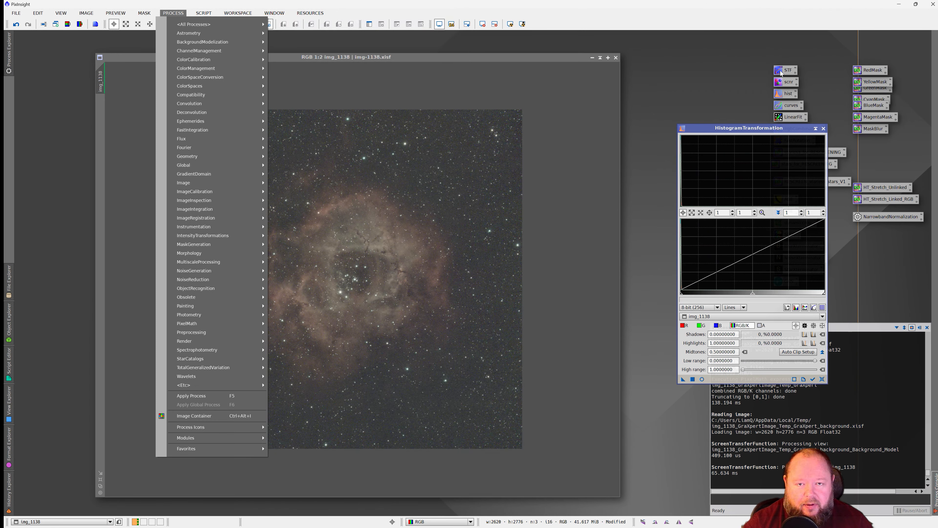
{"action": "double_click", "coordinate": [781, 72]}
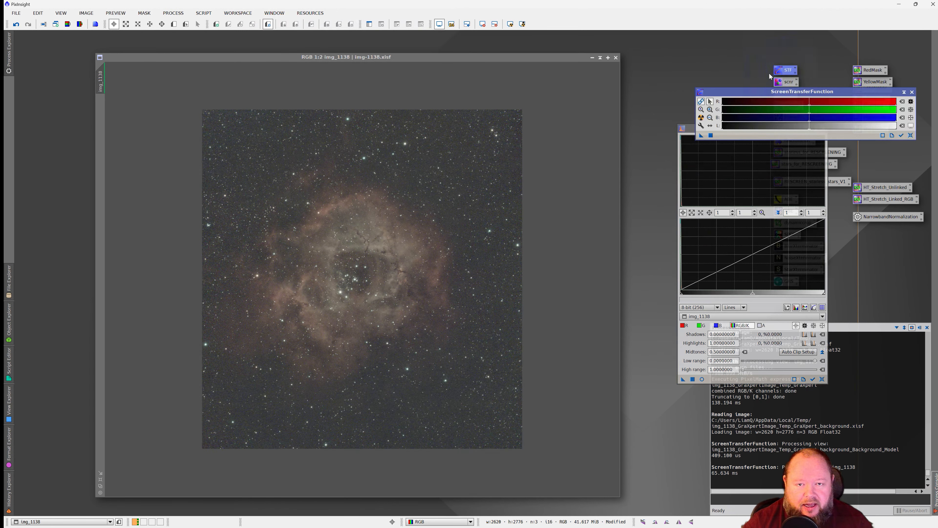
- Close HistogramTransformation and move the img_1138 window farther away from the ScreenTransferFunction dialog
{"action": "left_click", "coordinate": [911, 135]}
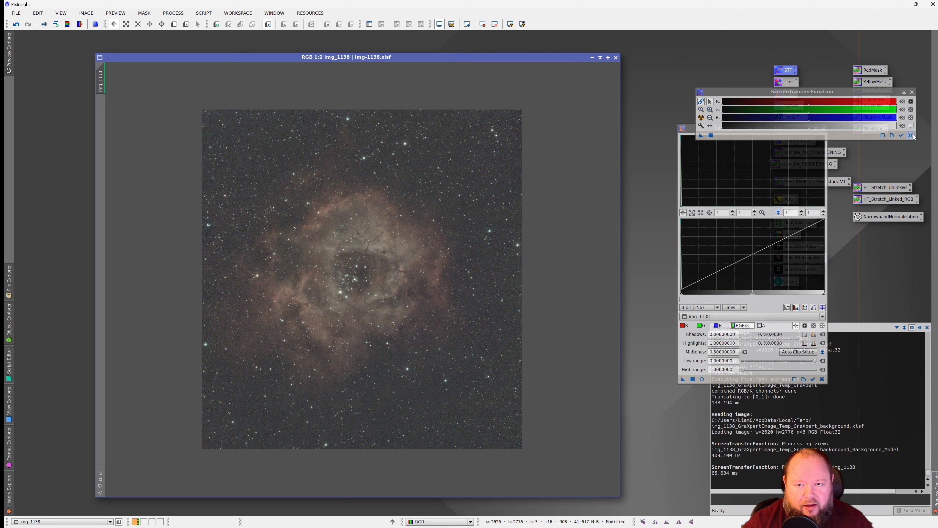
{"action": "left_click", "coordinate": [912, 136]}
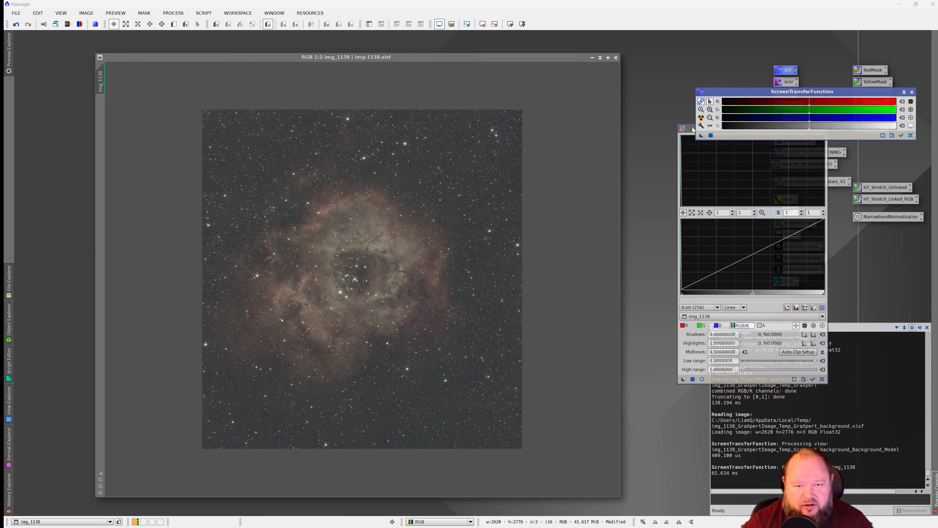
{"action": "left_click_drag", "start_coordinate": [693, 128], "coordinate": [667, 155]}
{"action": "left_click", "coordinate": [798, 155]}
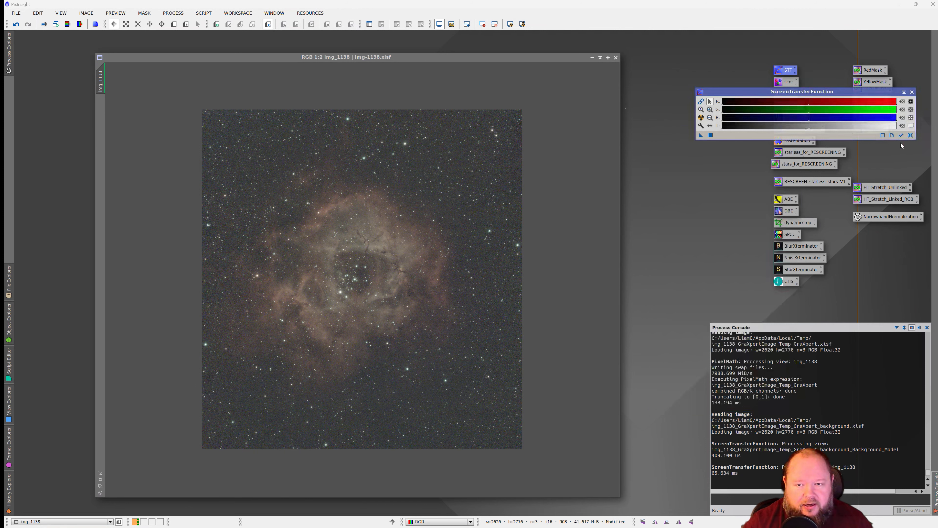
{"action": "left_click_drag", "start_coordinate": [379, 59], "coordinate": [354, 56]}
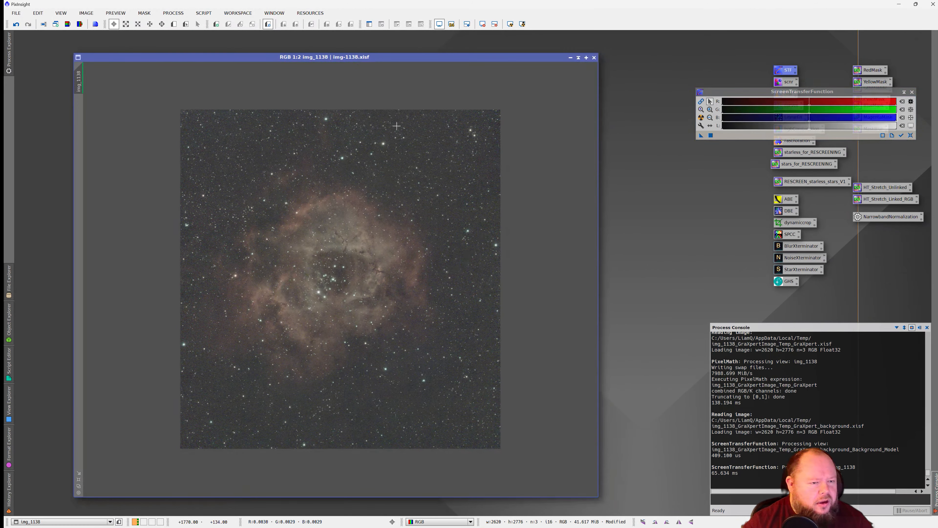
{"action": "scroll", "coordinate": [350, 253], "scroll_direction": "down", "scroll_amount": 1}
{"action": "scroll", "coordinate": [351, 253], "scroll_direction": "up", "scroll_amount": 1}
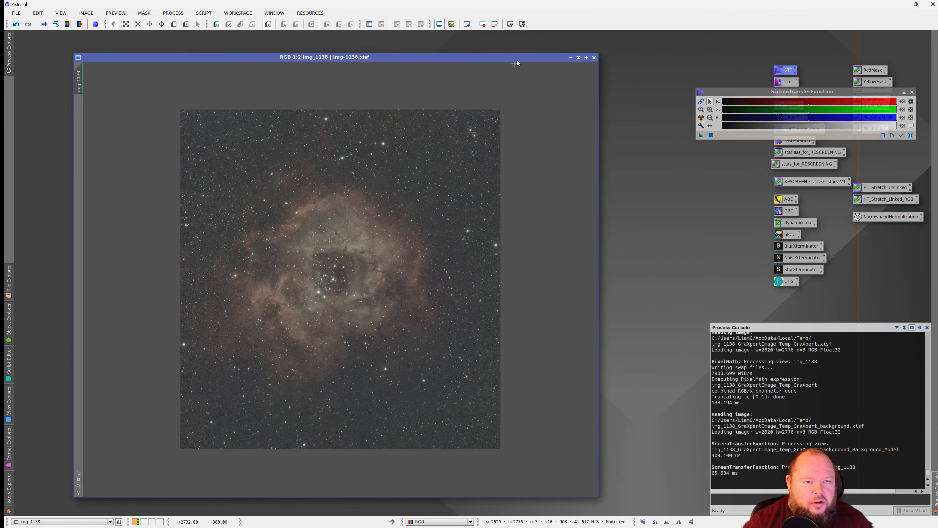
- Reset the screen stretch of img_1138 to show its linear data, and reapply an auto stretch with ScreenTransferFunction
{"action": "left_click", "coordinate": [512, 27]}
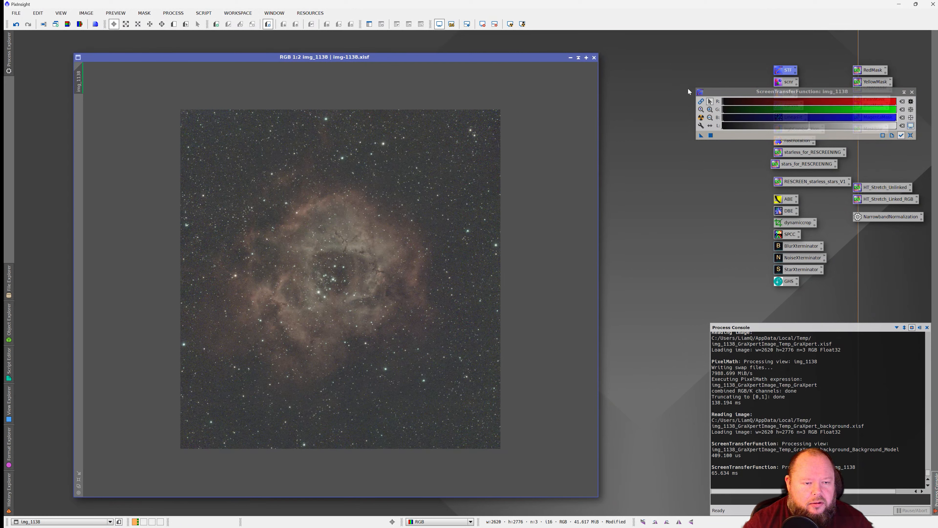
{"action": "left_click", "coordinate": [911, 135]}
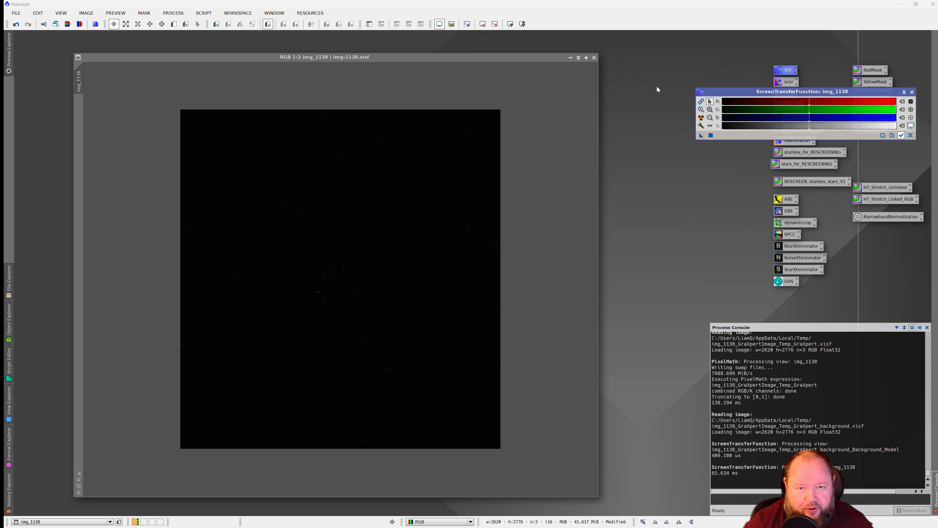
{"action": "left_click", "coordinate": [701, 118]}
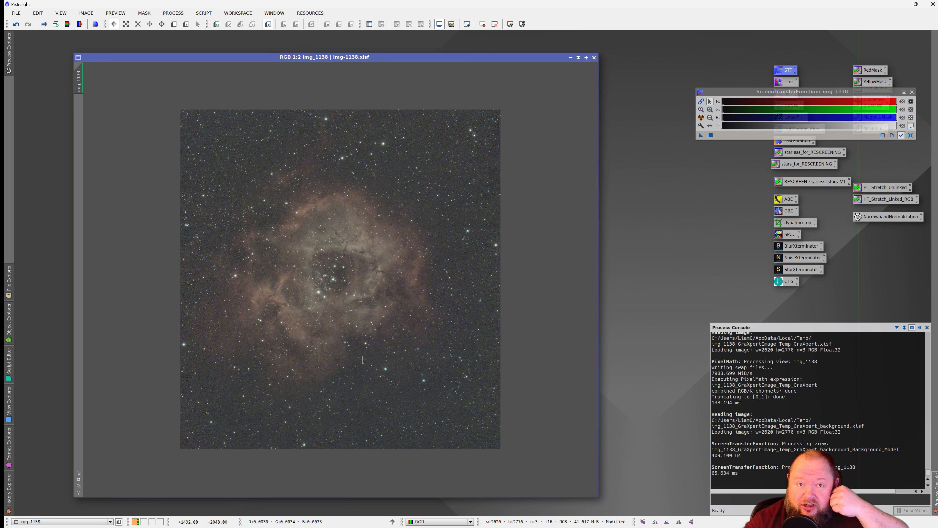
{"action": "left_click", "coordinate": [206, 14]}
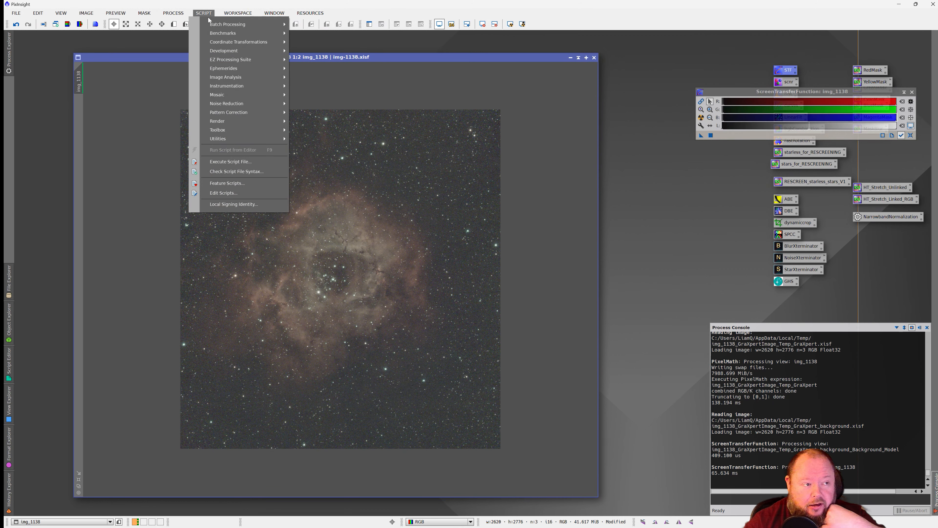
{"action": "mouse_move", "coordinate": [173, 13]}
{"action": "mouse_move", "coordinate": [207, 25]}
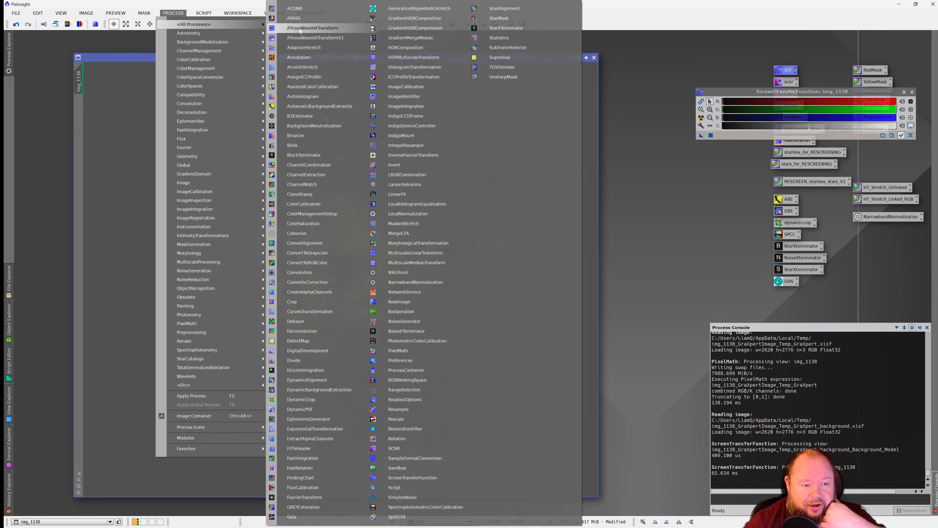
{"action": "left_click", "coordinate": [436, 66]}
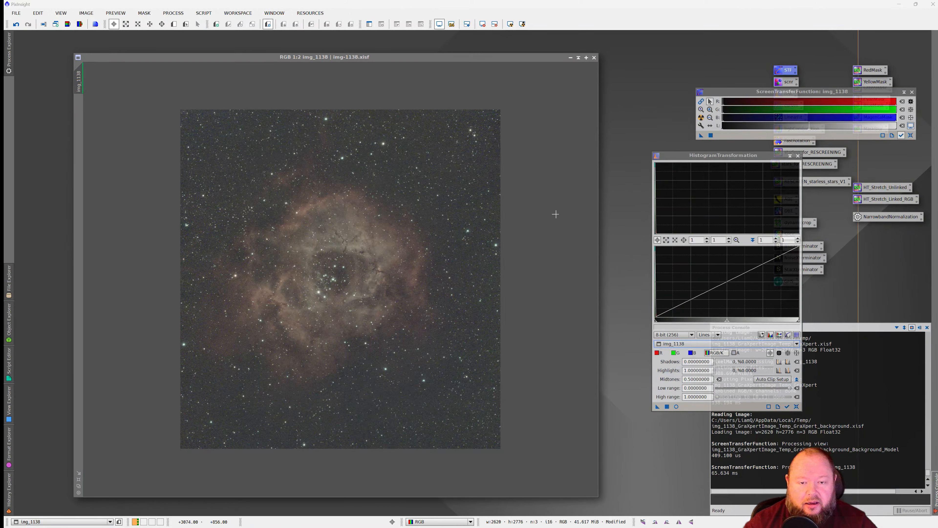
{"action": "left_click", "coordinate": [797, 156]}
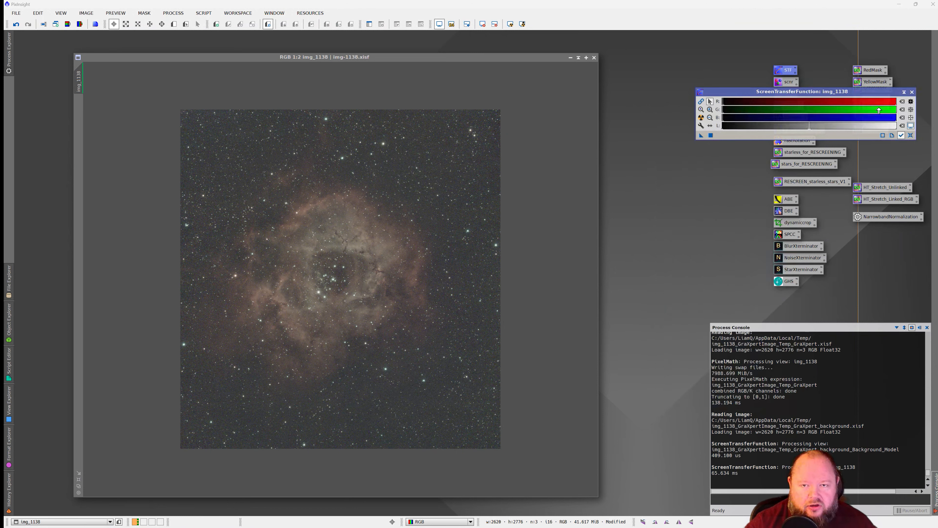
- Close ScreenTransferFunction and examine the stretched nebula at full size and as a whole
{"action": "left_click", "coordinate": [912, 92]}
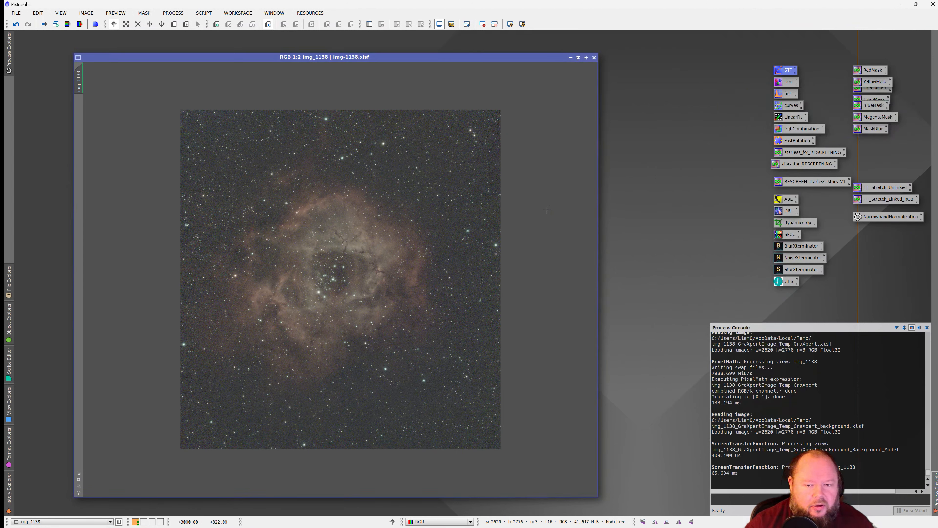
{"action": "scroll", "coordinate": [371, 280], "scroll_direction": "up", "scroll_amount": 1}
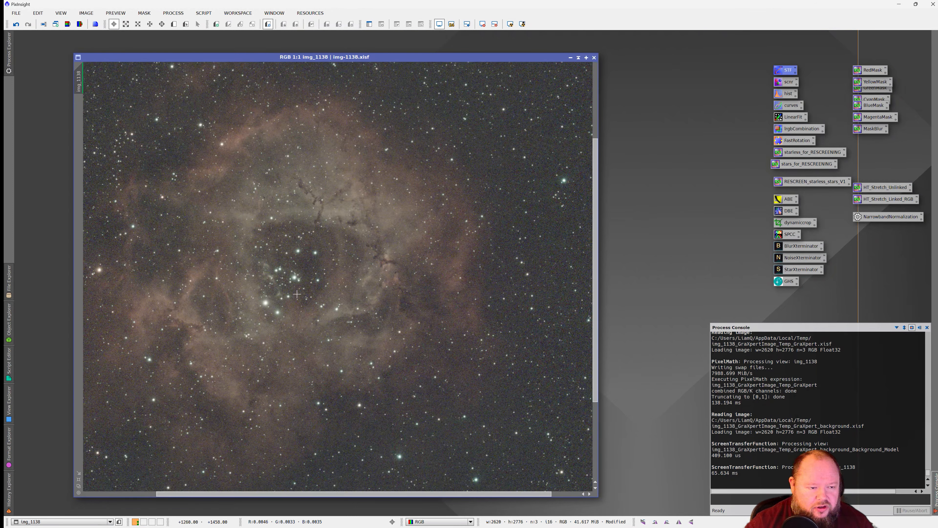
{"action": "scroll", "coordinate": [296, 294], "scroll_direction": "down", "scroll_amount": 1}
{"action": "scroll", "coordinate": [299, 292], "scroll_direction": "up", "scroll_amount": 1}
{"action": "scroll", "coordinate": [314, 291], "scroll_direction": "down", "scroll_amount": 1}
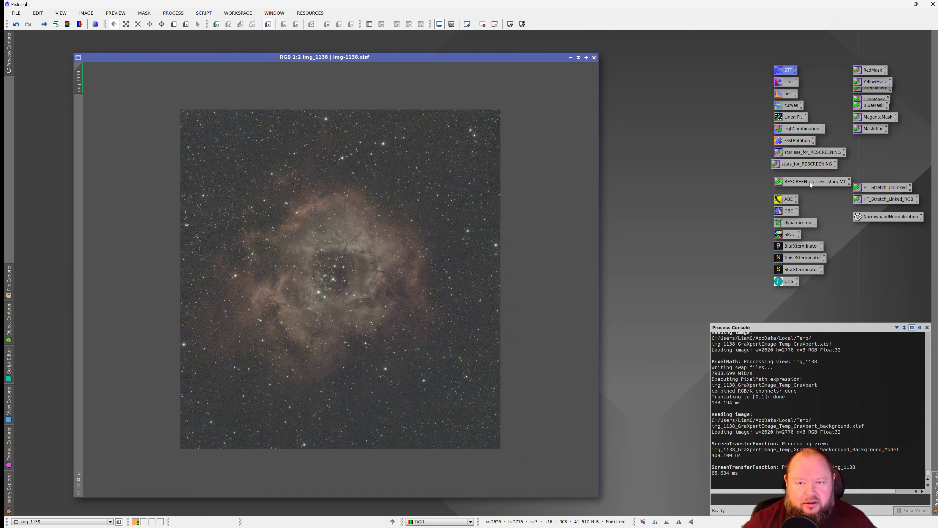
- Rearrange the color mask process icons in the workspace so that they no longer overlap
{"action": "left_click_drag", "start_coordinate": [919, 102], "coordinate": [876, 116]}
{"action": "left_click_drag", "start_coordinate": [857, 54], "coordinate": [876, 75]}
{"action": "left_click", "coordinate": [866, 82]}
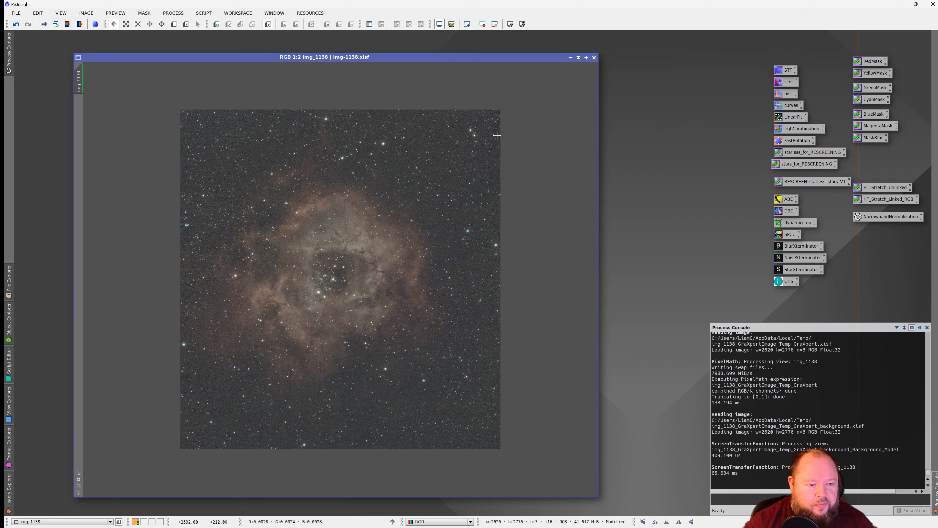
- Apply BlurXTerminator to img_1138 with Sharpen Stars at 0.21 and Sharpen Nonstellar at 0.60
{"action": "double_click", "coordinate": [795, 246]}
{"action": "left_click_drag", "start_coordinate": [779, 222], "coordinate": [674, 95]}
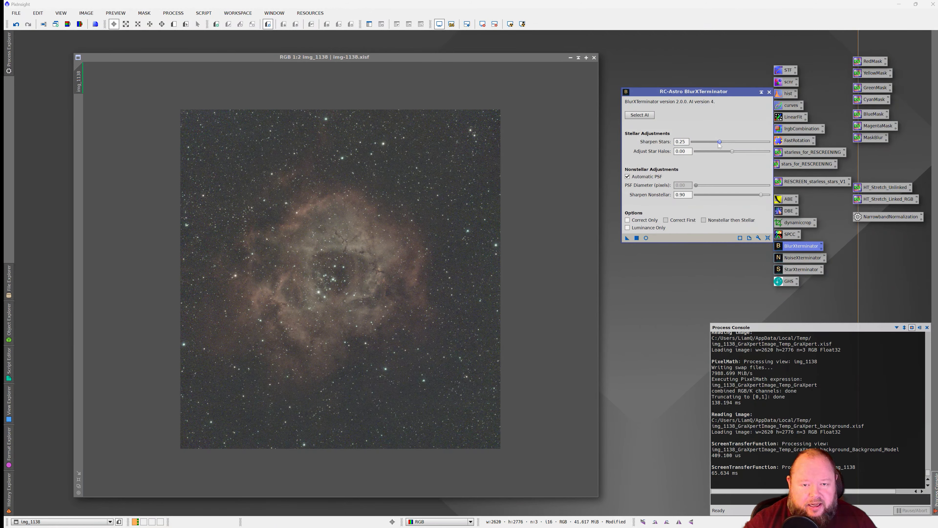
{"action": "left_click_drag", "start_coordinate": [718, 142], "coordinate": [717, 142]}
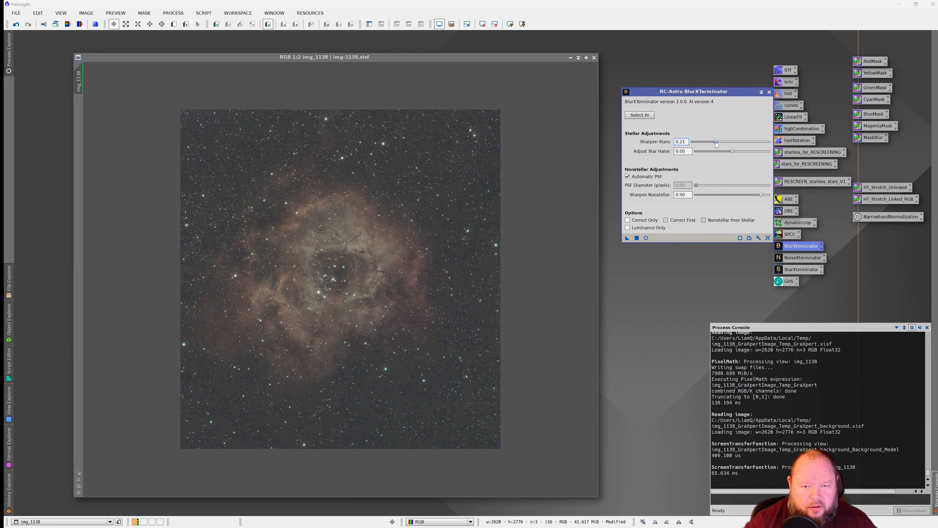
{"action": "left_click_drag", "start_coordinate": [760, 194], "coordinate": [740, 201]}
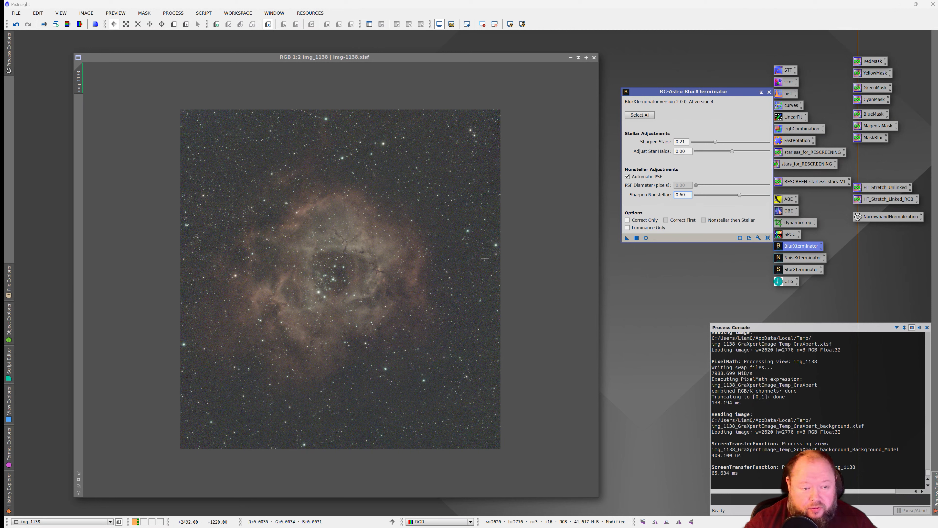
{"action": "left_click", "coordinate": [636, 238]}
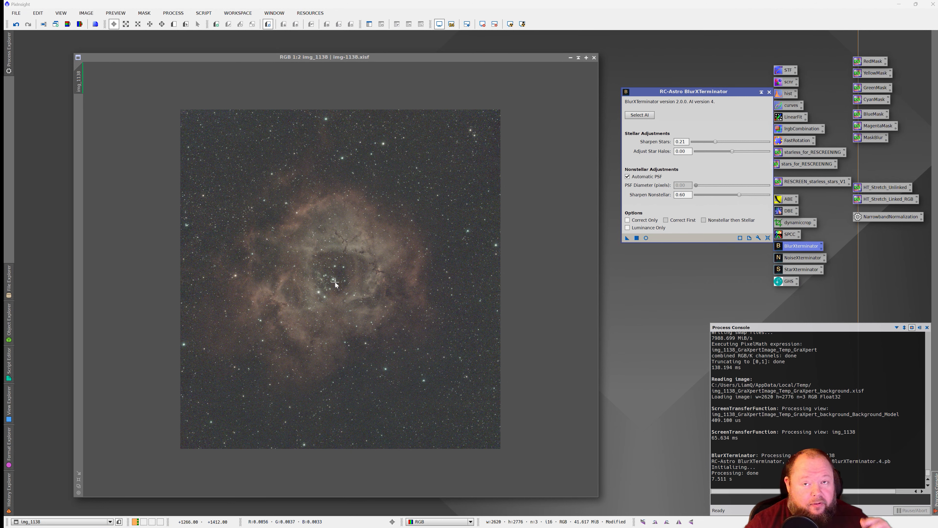
- Compare the dust lanes and stars close up with and without the BlurXTerminator sharpening, keep it applied and close its dialog
{"action": "scroll", "coordinate": [342, 280], "scroll_direction": "up", "scroll_amount": 2}
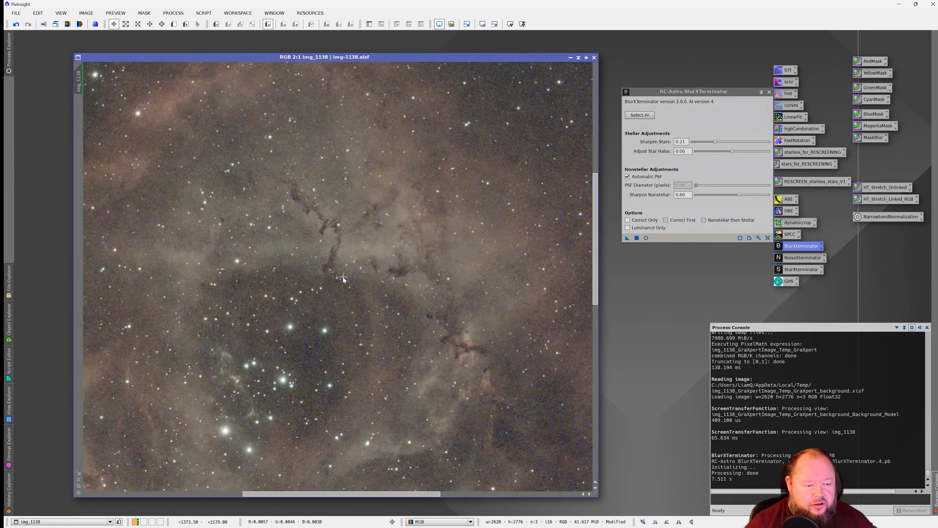
{"action": "scroll", "coordinate": [327, 275], "scroll_direction": "up", "scroll_amount": 1}
{"action": "scroll", "coordinate": [327, 274], "scroll_direction": "down", "scroll_amount": 1}
{"action": "scroll", "coordinate": [326, 275], "scroll_direction": "up", "scroll_amount": 1}
{"action": "right_click", "coordinate": [366, 243]}
{"action": "left_click", "coordinate": [405, 255]}
{"action": "right_click", "coordinate": [372, 241]}
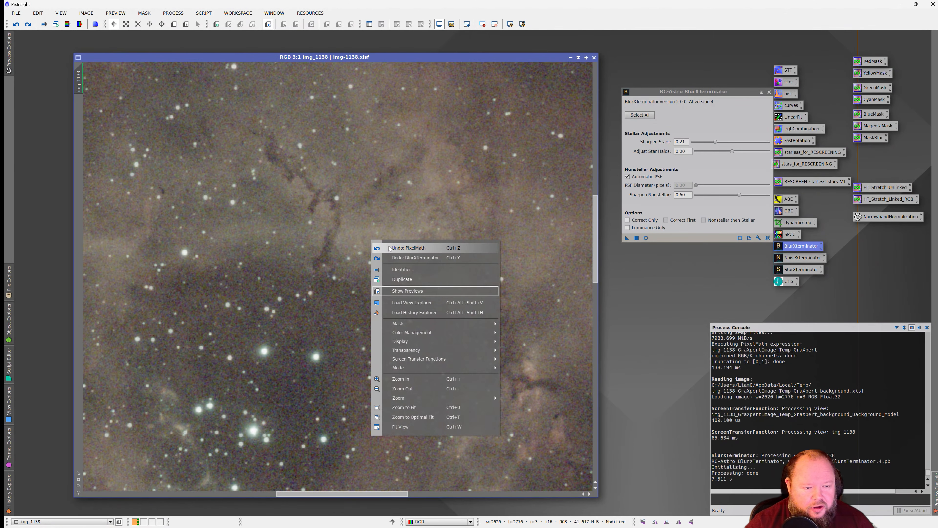
{"action": "left_click", "coordinate": [399, 258]}
{"action": "scroll", "coordinate": [318, 240], "scroll_direction": "up", "scroll_amount": 1}
{"action": "right_click", "coordinate": [404, 261]}
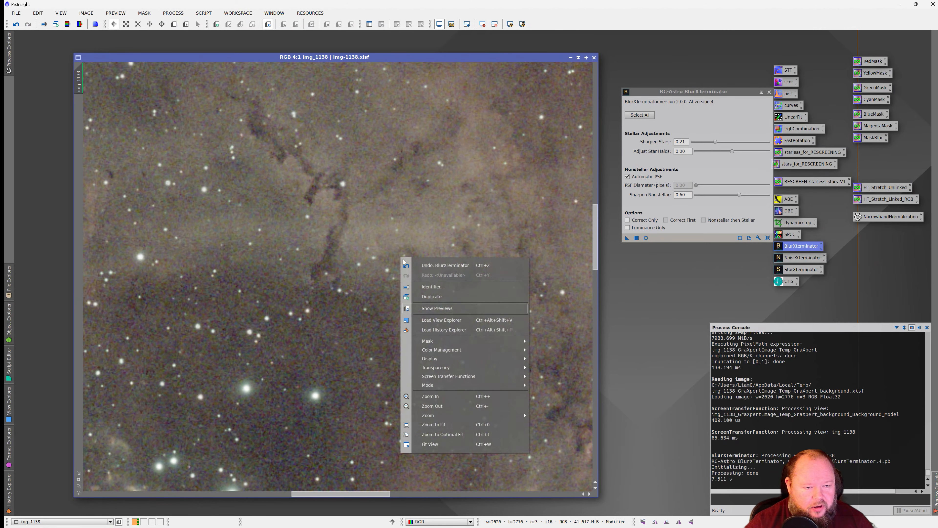
{"action": "left_click", "coordinate": [407, 265]}
{"action": "right_click", "coordinate": [387, 244]}
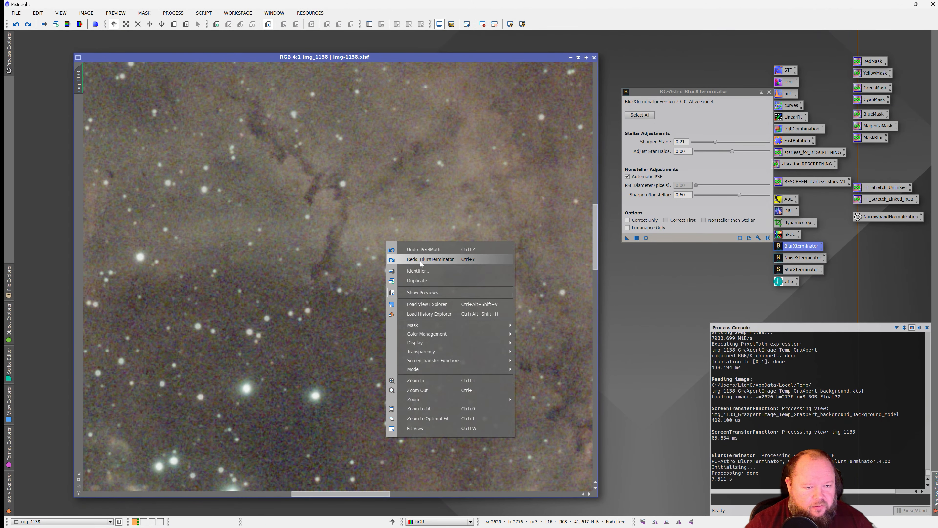
{"action": "left_click", "coordinate": [420, 264]}
{"action": "right_click", "coordinate": [401, 222]}
{"action": "left_click", "coordinate": [421, 233]}
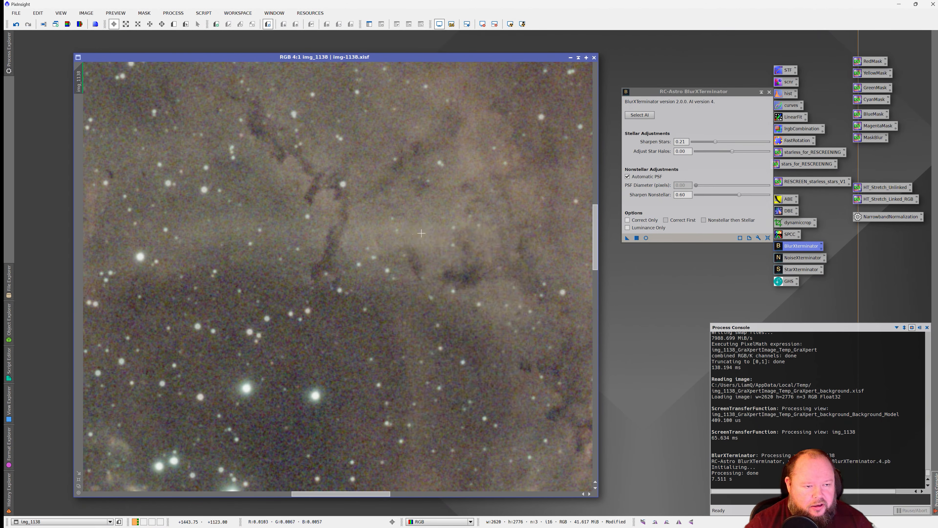
{"action": "right_click", "coordinate": [401, 240]}
{"action": "left_click", "coordinate": [433, 263]}
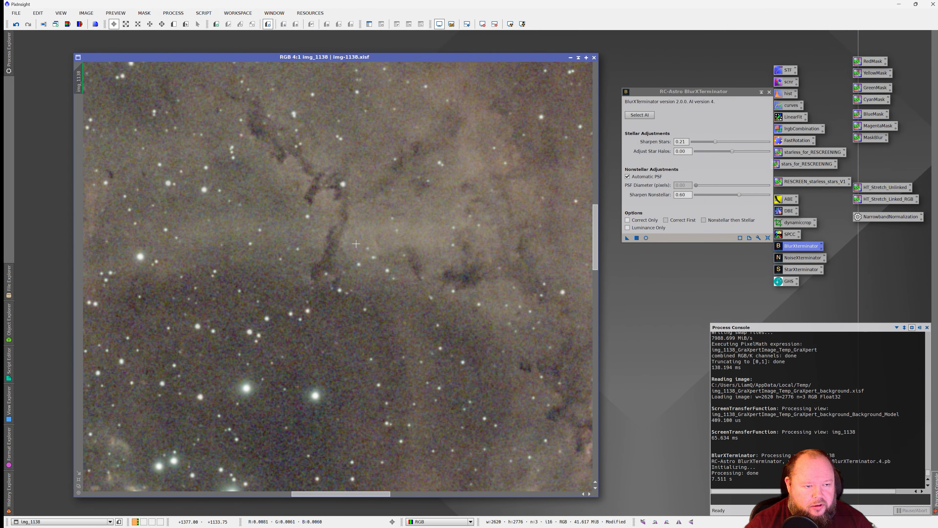
{"action": "scroll", "coordinate": [359, 280], "scroll_direction": "down", "scroll_amount": 1}
{"action": "scroll", "coordinate": [325, 312], "scroll_direction": "down", "scroll_amount": 1}
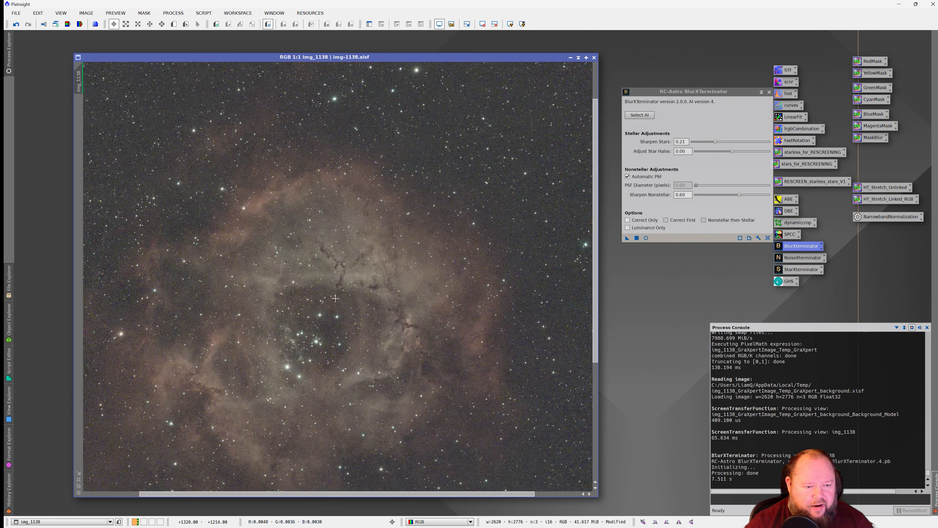
{"action": "left_click", "coordinate": [769, 92]}
- Apply NoiseXTerminator to img_1138 with Denoise set to 0.69
{"action": "double_click", "coordinate": [804, 261]}
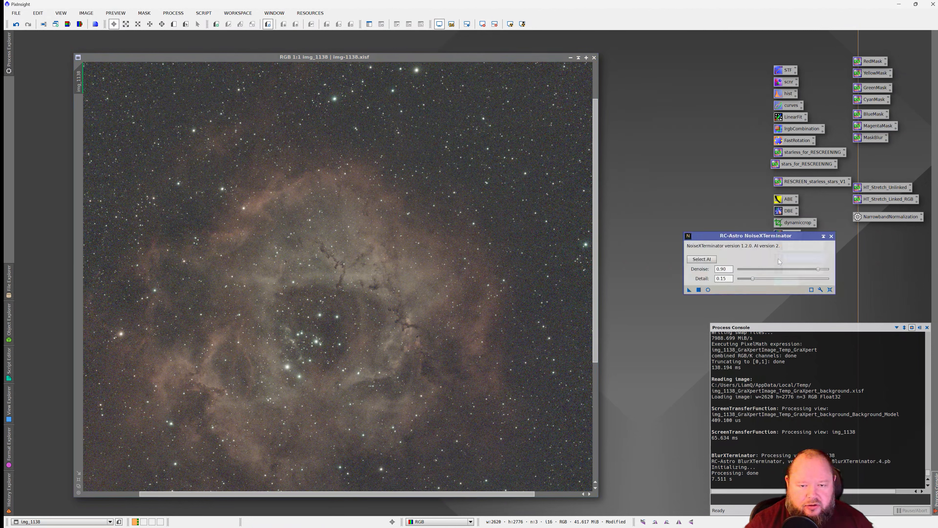
{"action": "left_click_drag", "start_coordinate": [818, 269], "coordinate": [807, 269]}
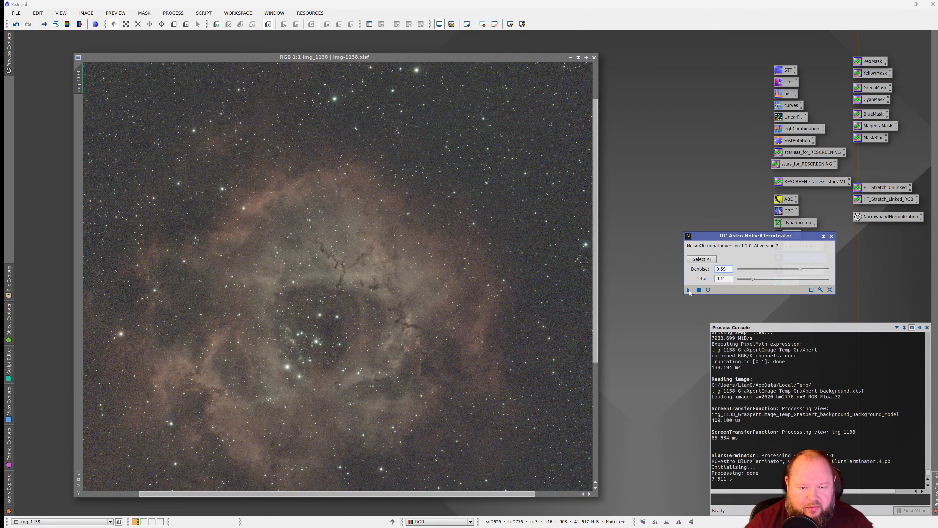
{"action": "left_click_drag", "start_coordinate": [690, 290], "coordinate": [482, 283]}
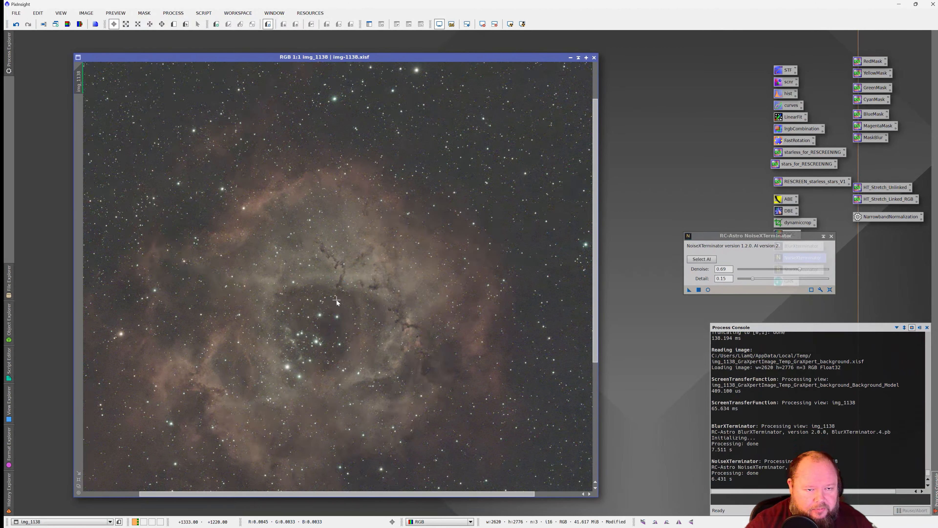
- Compare the nebula's background noise close up before and after NoiseXTerminator, leaving the noise reduction applied
{"action": "scroll", "coordinate": [336, 299], "scroll_direction": "up", "scroll_amount": 3}
{"action": "right_click", "coordinate": [401, 207]}
{"action": "left_click", "coordinate": [461, 215]}
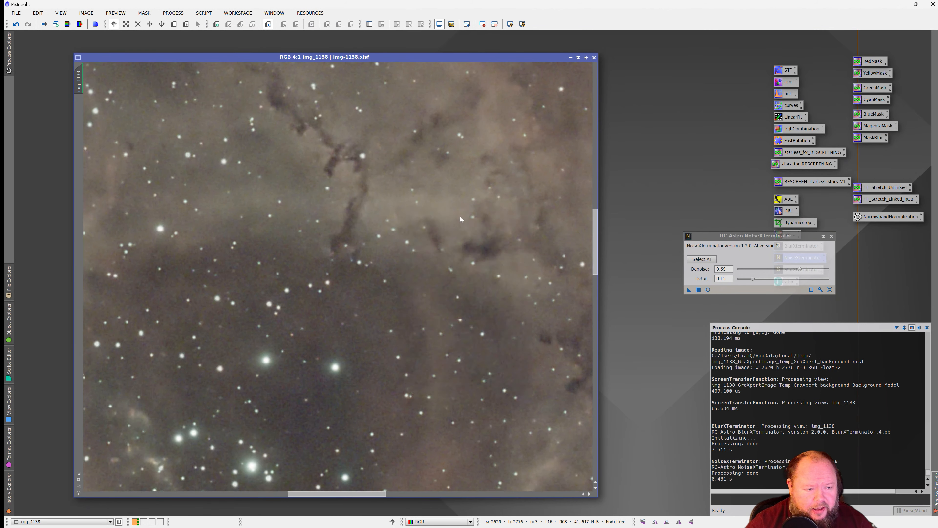
{"action": "right_click", "coordinate": [442, 201]}
{"action": "left_click", "coordinate": [459, 217]}
{"action": "right_click", "coordinate": [434, 194]}
{"action": "left_click", "coordinate": [452, 202]}
{"action": "right_click", "coordinate": [445, 197]}
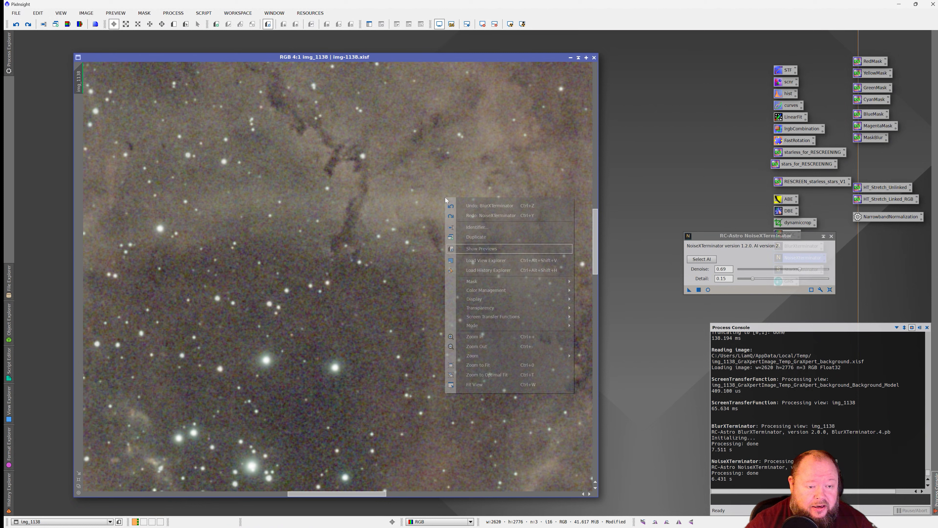
{"action": "left_click", "coordinate": [468, 216]}
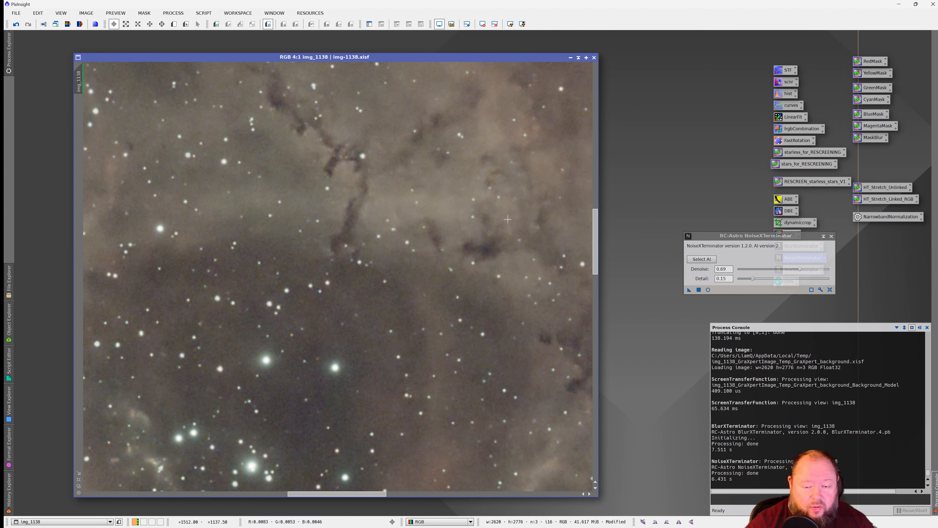
- Close NoiseXTerminator and review the sharpened, denoised nebula as a whole
{"action": "left_click", "coordinate": [831, 236]}
{"action": "scroll", "coordinate": [346, 264], "scroll_direction": "down", "scroll_amount": 4}
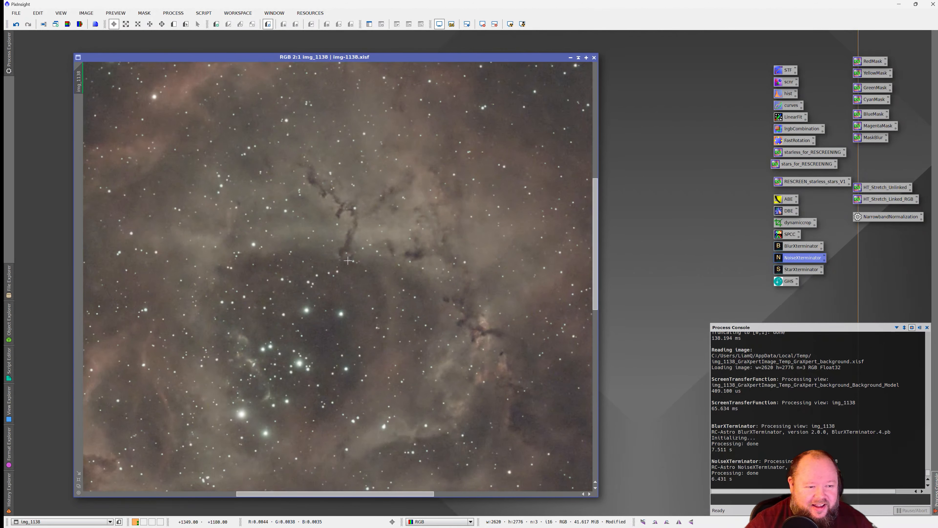
{"action": "scroll", "coordinate": [347, 263], "scroll_direction": "up", "scroll_amount": 1}
{"action": "scroll", "coordinate": [347, 263], "scroll_direction": "down", "scroll_amount": 1}
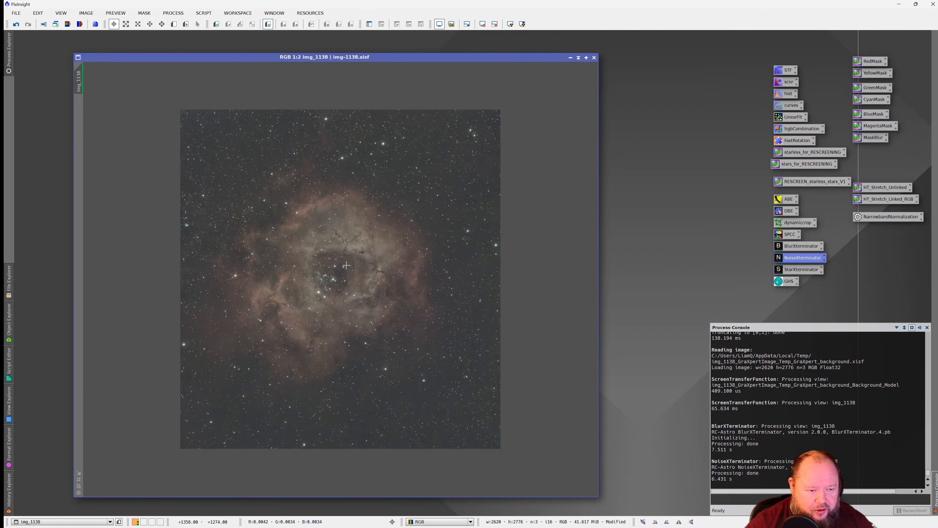
{"action": "scroll", "coordinate": [347, 264], "scroll_direction": "up", "scroll_amount": 1}
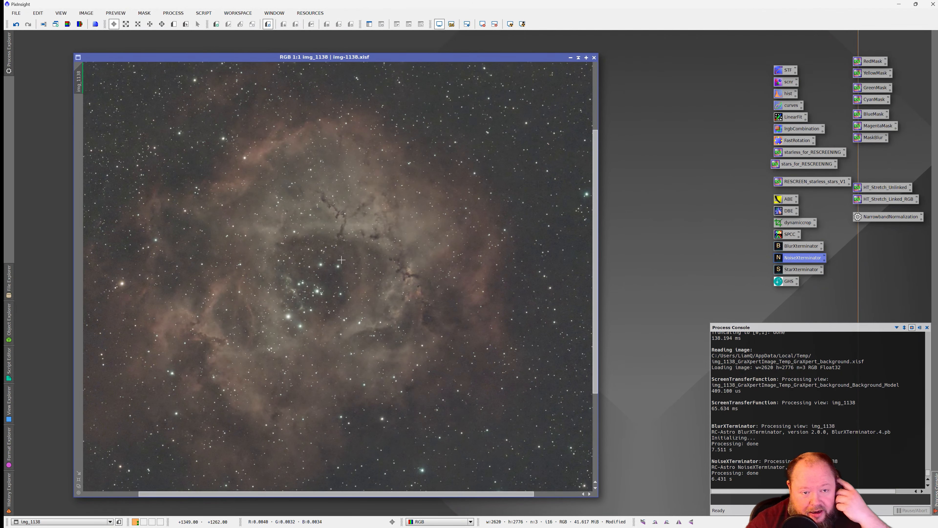
{"action": "scroll", "coordinate": [337, 259], "scroll_direction": "down", "scroll_amount": 1}
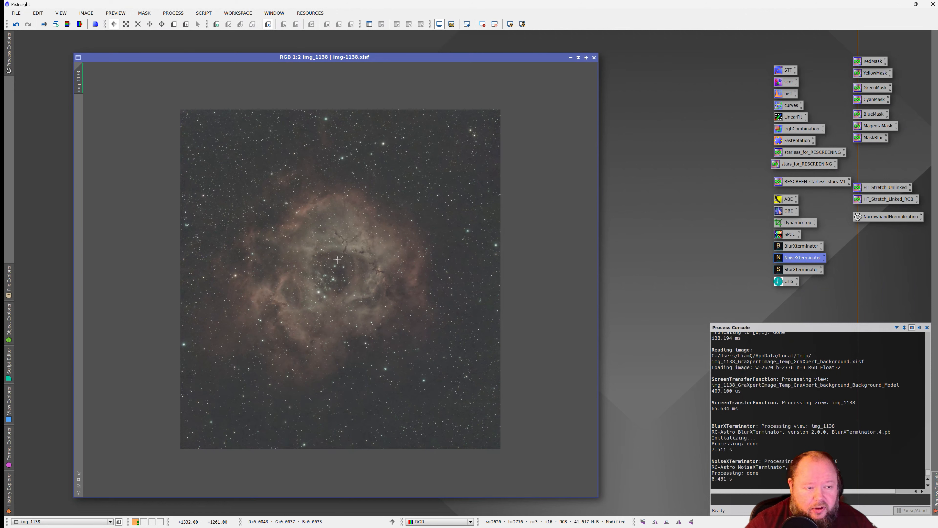
{"action": "scroll", "coordinate": [337, 259], "scroll_direction": "up", "scroll_amount": 1}
{"action": "scroll", "coordinate": [336, 261], "scroll_direction": "down", "scroll_amount": 1}
{"action": "scroll", "coordinate": [336, 261], "scroll_direction": "up", "scroll_amount": 1}
{"action": "scroll", "coordinate": [336, 260], "scroll_direction": "down", "scroll_amount": 1}
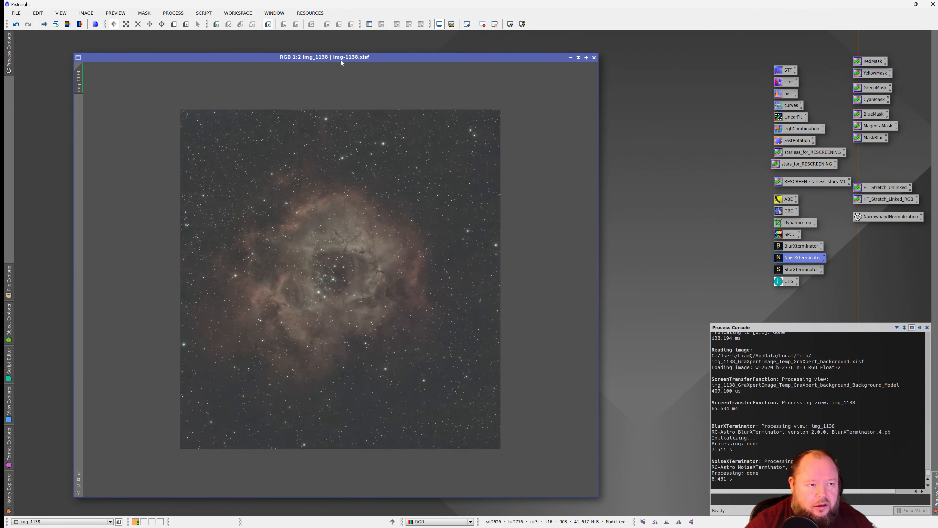
- Hide the process console, open the SpectrophotometricColorCalibration process and move its dialog up closer to the image
{"action": "left_click", "coordinate": [920, 327]}
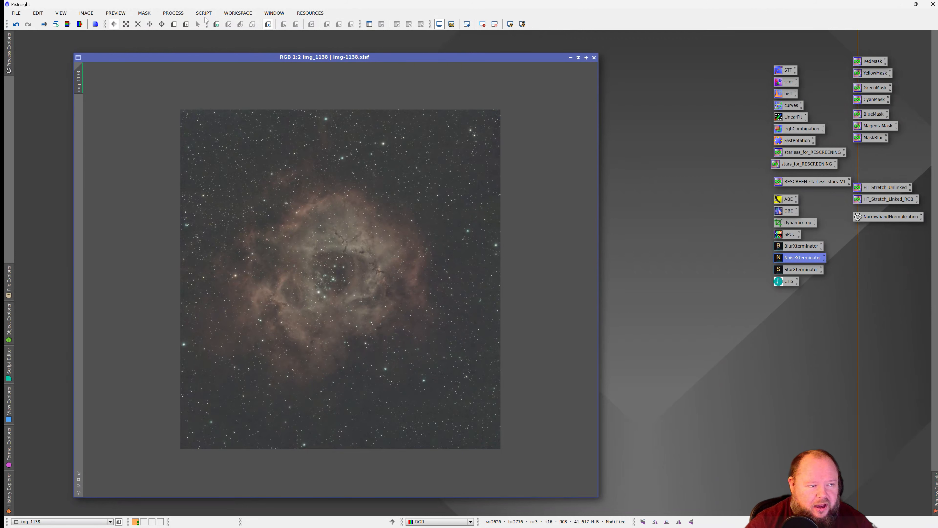
{"action": "left_click", "coordinate": [202, 13]}
{"action": "mouse_move", "coordinate": [226, 24]}
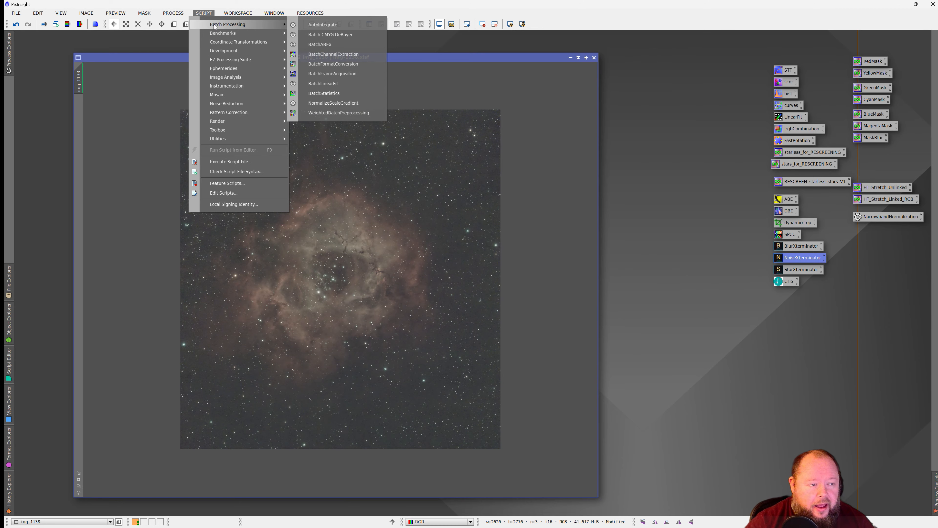
{"action": "mouse_move", "coordinate": [173, 13]}
{"action": "mouse_move", "coordinate": [194, 24]}
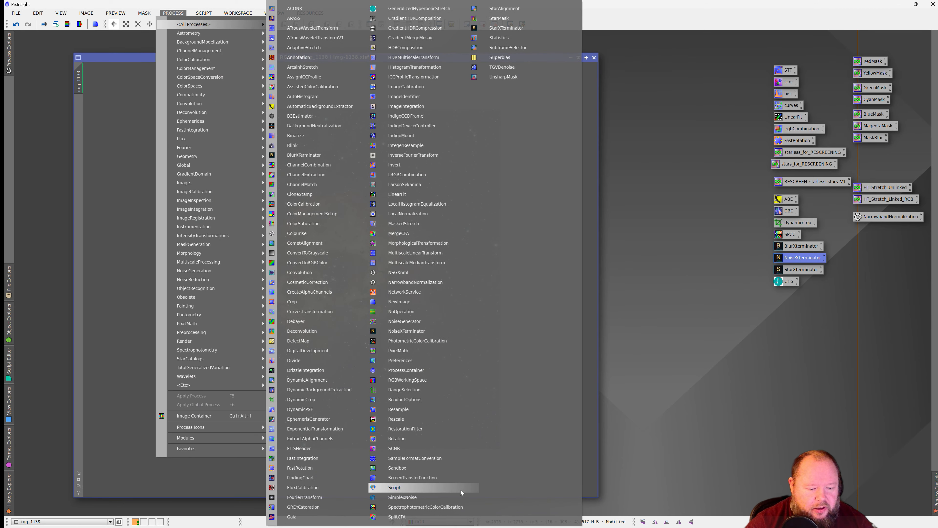
{"action": "left_click", "coordinate": [463, 506]}
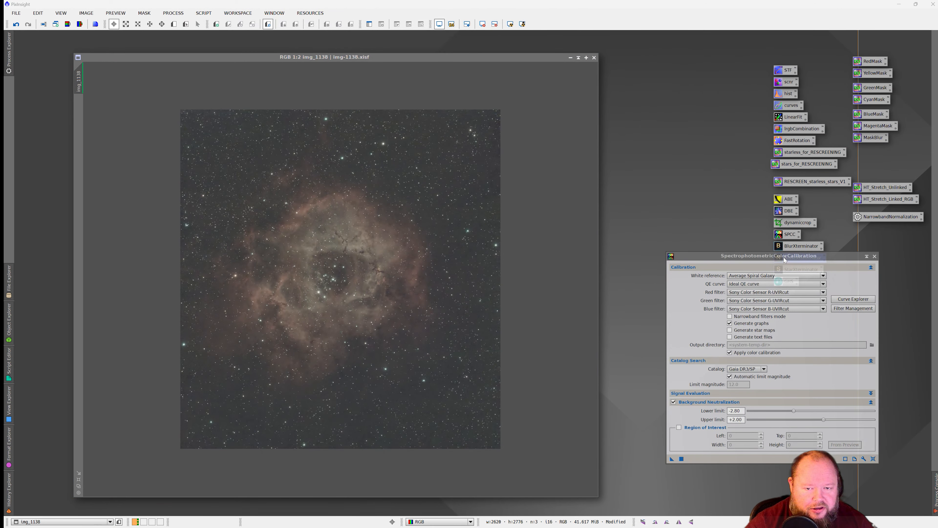
{"action": "left_click_drag", "start_coordinate": [783, 260], "coordinate": [638, 149]}
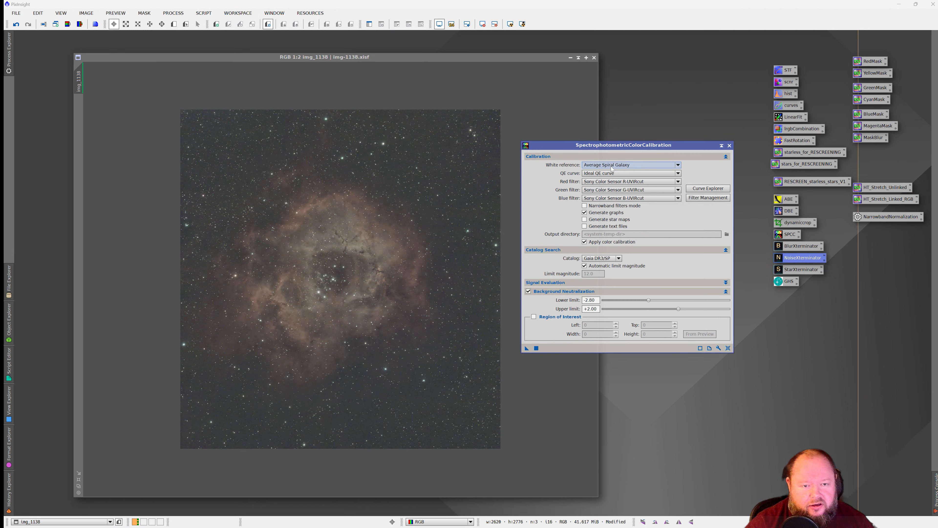
- Set the white reference for the color calibration to Photon Flux
{"action": "mouse_move", "coordinate": [611, 168]}
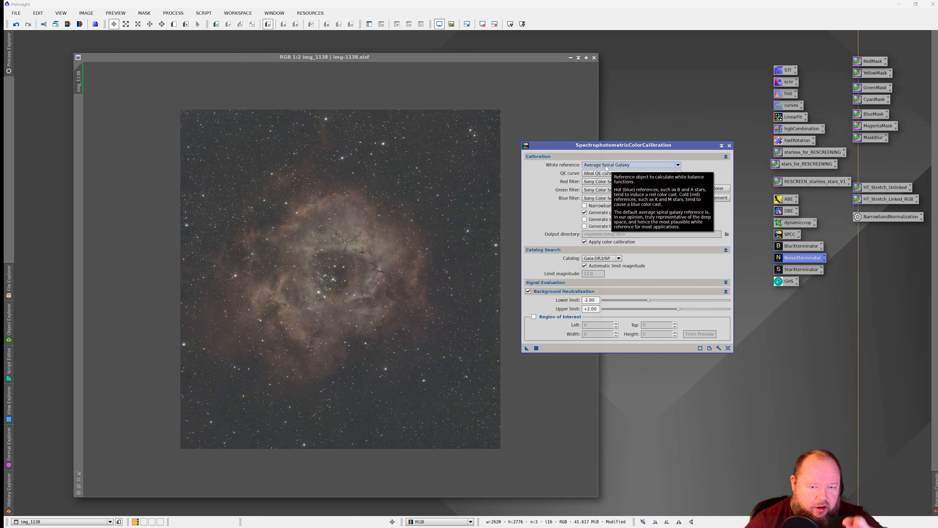
{"action": "left_click", "coordinate": [609, 167]}
{"action": "scroll", "coordinate": [635, 225], "scroll_direction": "down", "scroll_amount": 10}
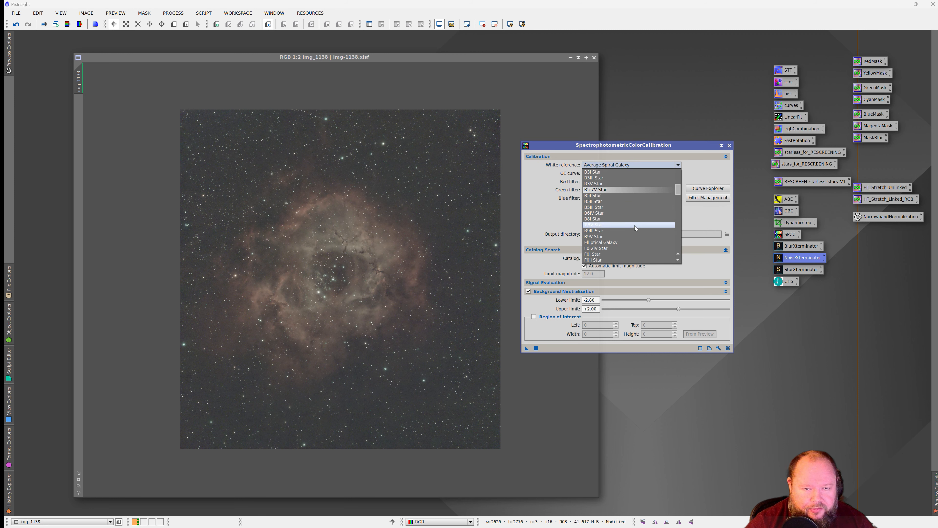
{"action": "scroll", "coordinate": [637, 225], "scroll_direction": "down", "scroll_amount": 6}
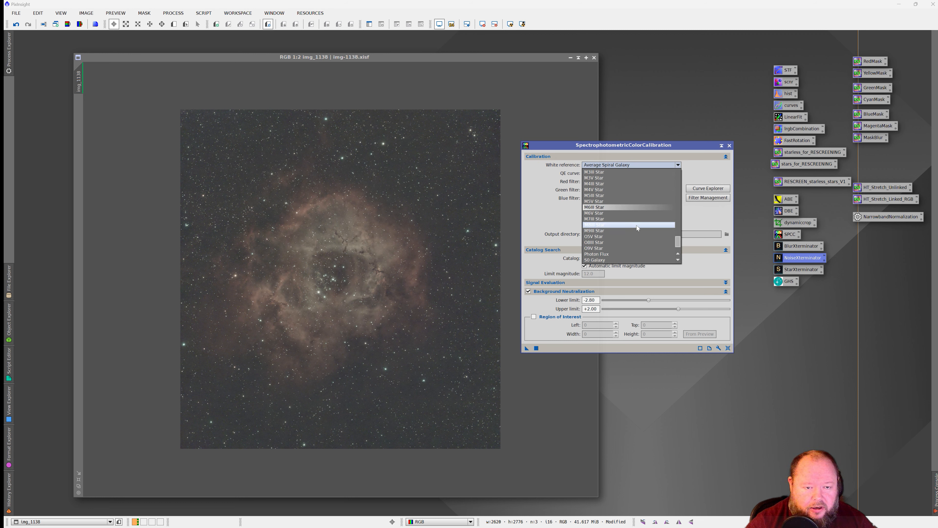
{"action": "left_click", "coordinate": [620, 225]}
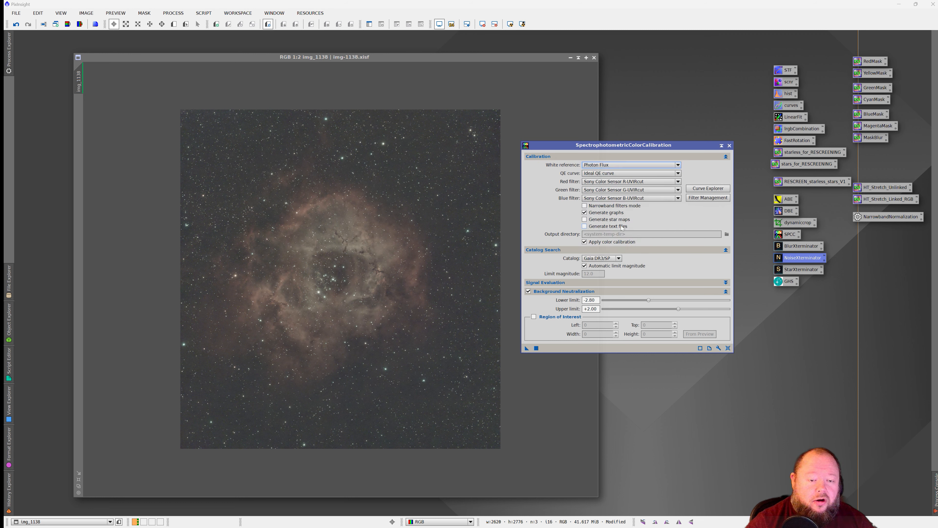
- Keep narrowband filters mode off and set the red, green and blue filters to their Sony CMOS UVIRcut / Opt. L-eNhance versions
{"action": "left_click", "coordinate": [613, 207]}
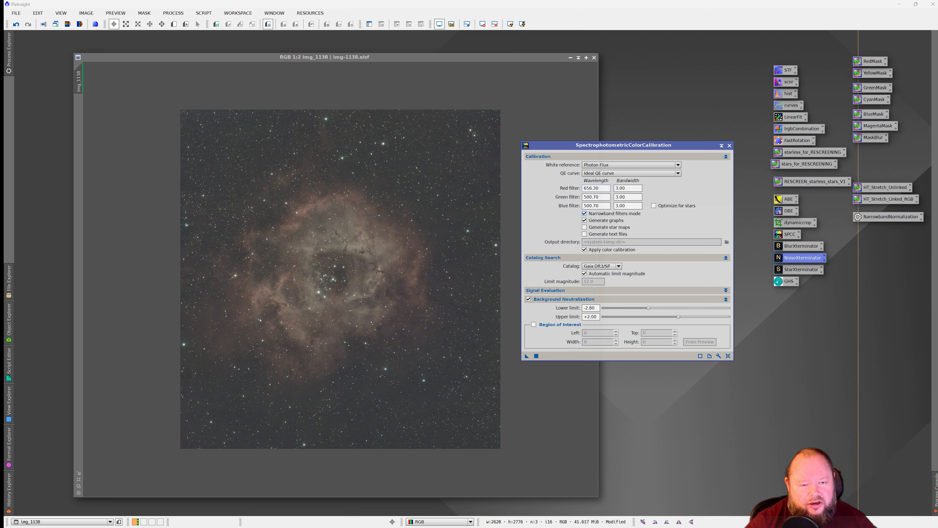
{"action": "left_click", "coordinate": [597, 213]}
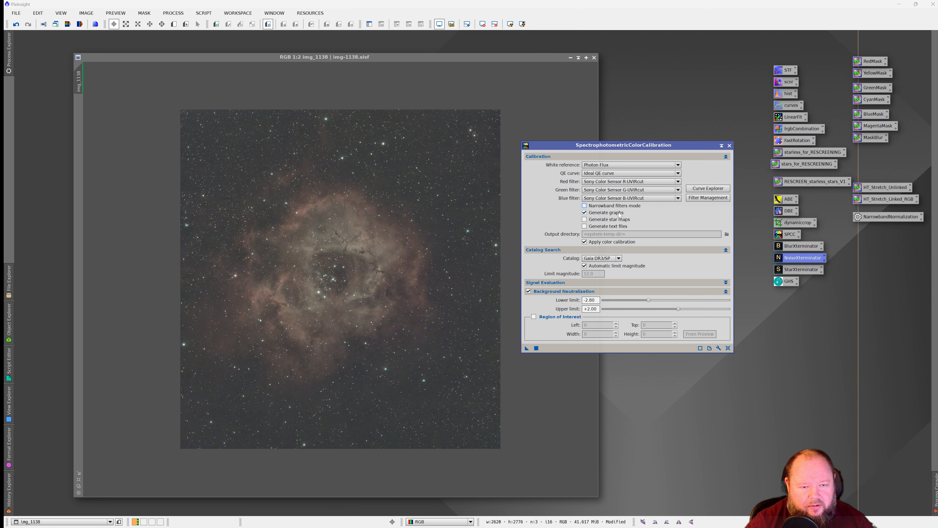
{"action": "left_click", "coordinate": [645, 182]}
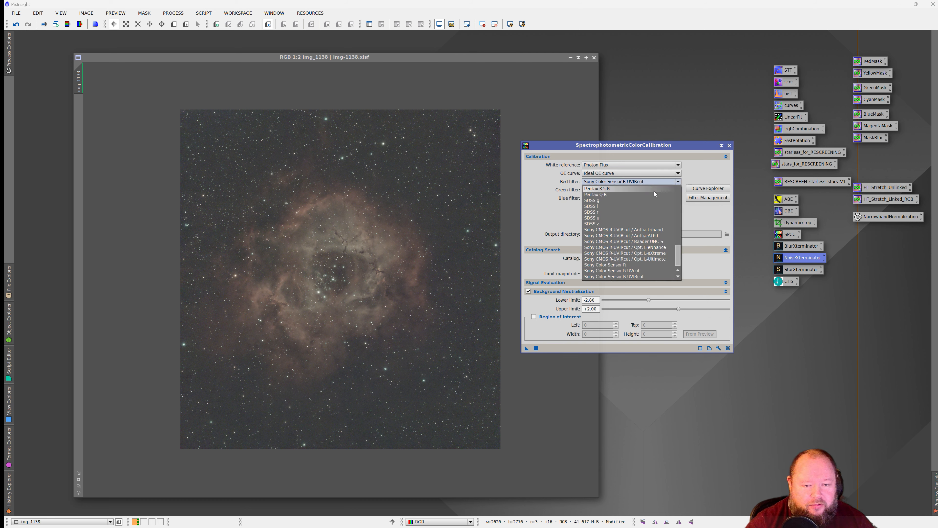
{"action": "left_click", "coordinate": [662, 249]}
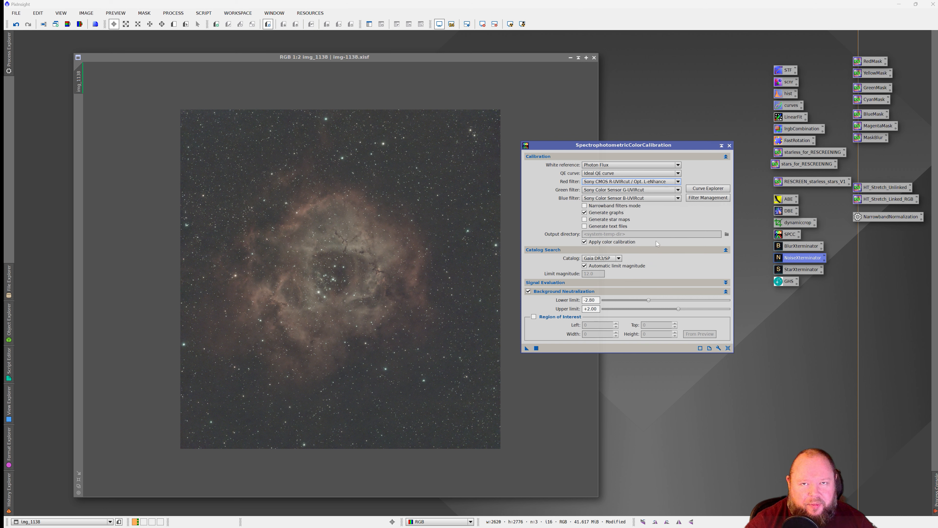
{"action": "mouse_move", "coordinate": [650, 233]}
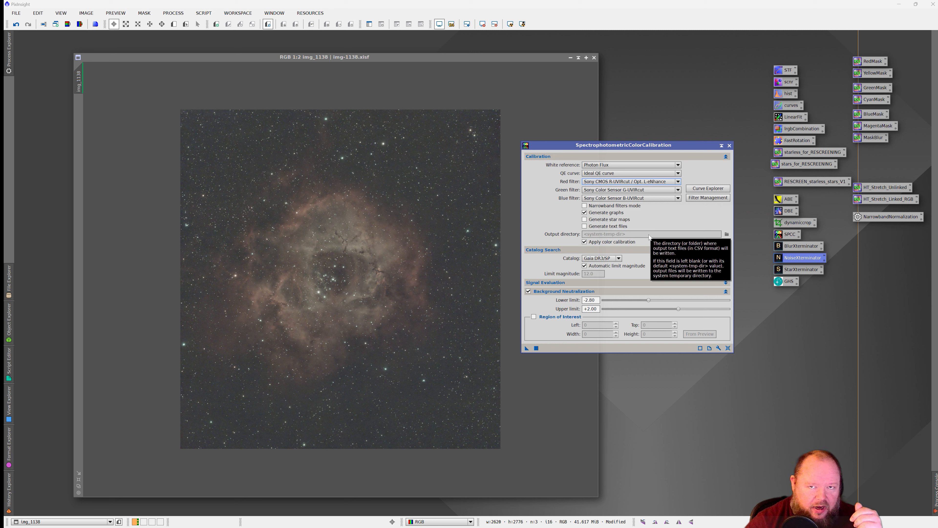
{"action": "left_click", "coordinate": [647, 190]}
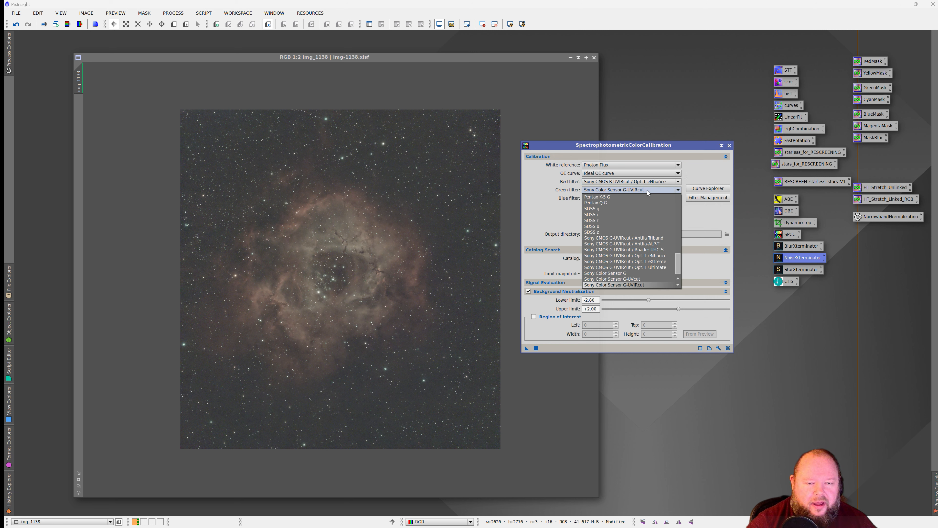
{"action": "left_click", "coordinate": [661, 255]}
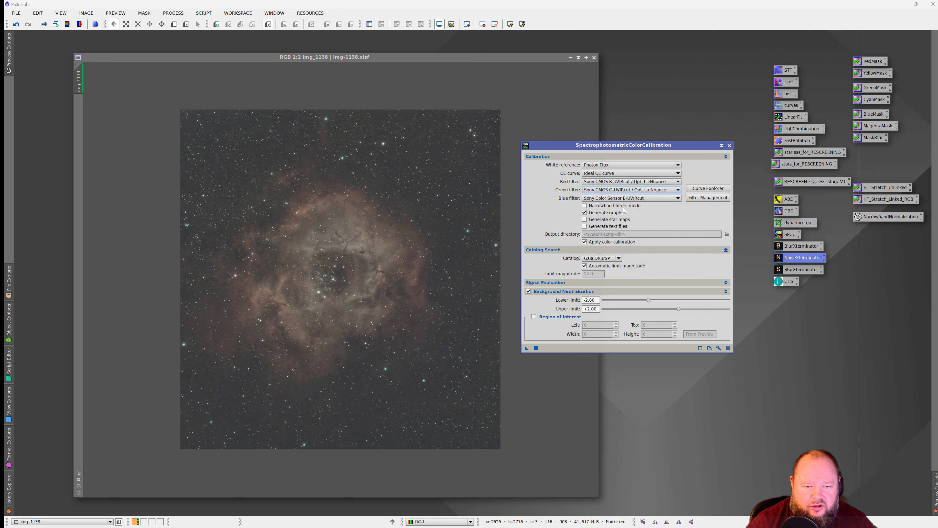
{"action": "left_click", "coordinate": [640, 199]}
{"action": "left_click", "coordinate": [667, 264]}
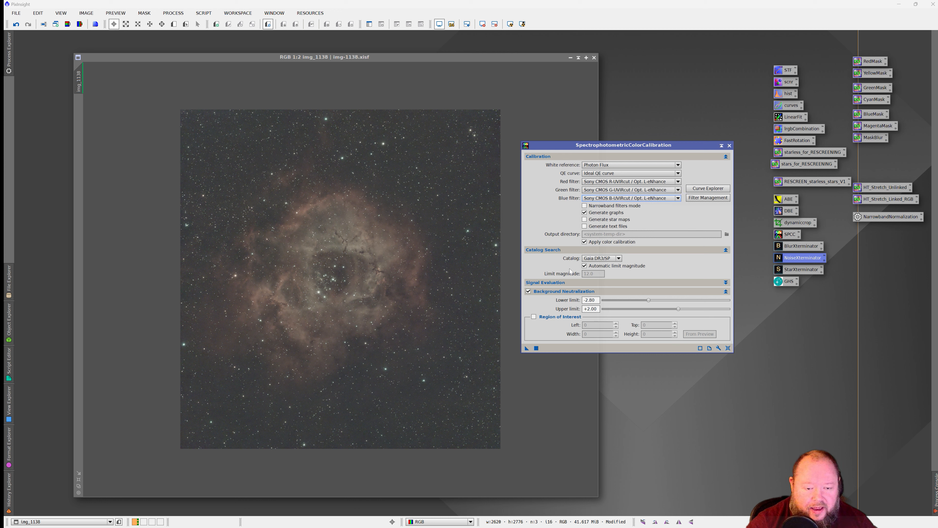
- Draw a small preview, about 132 by 138 pixels, on the dark background below the nebula in img_1138
{"action": "left_click", "coordinate": [174, 24]}
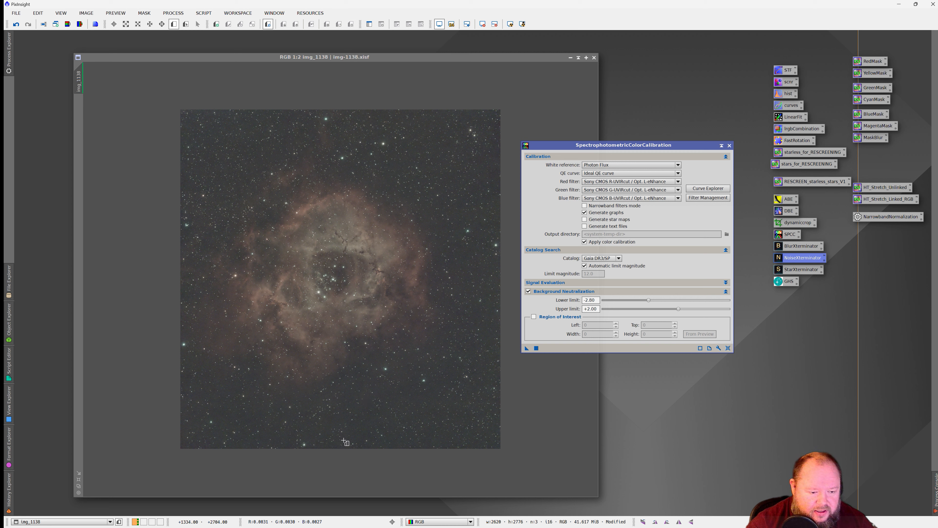
{"action": "left_click_drag", "start_coordinate": [349, 423], "coordinate": [367, 438]}
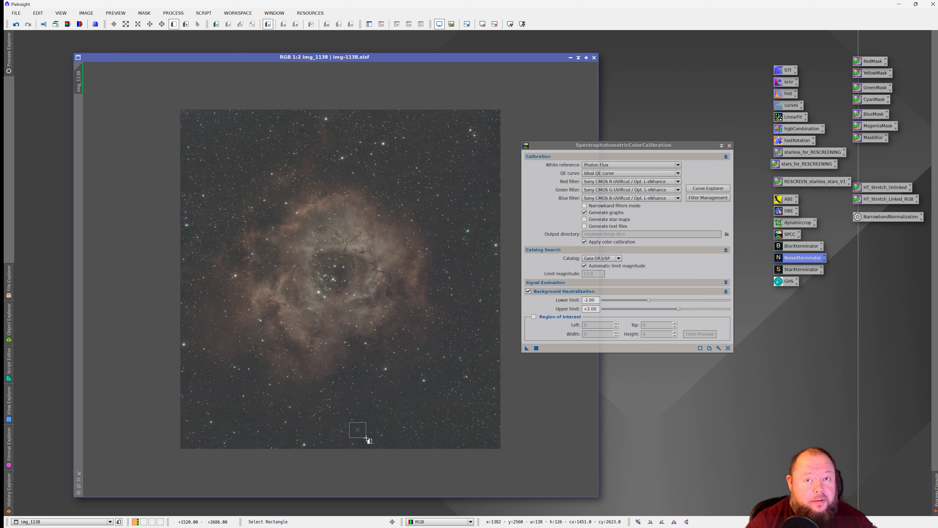
{"action": "left_click_drag", "start_coordinate": [366, 438], "coordinate": [366, 440]}
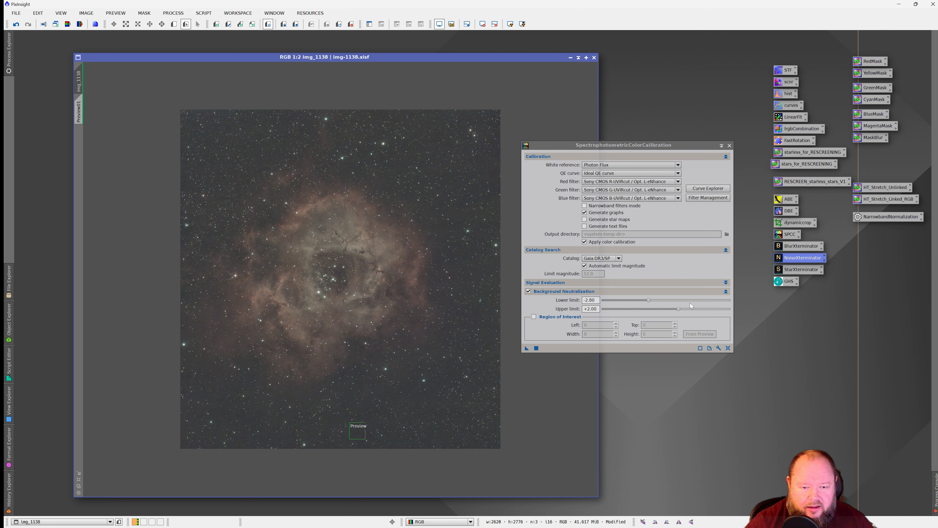
- Enable the region of interest for background neutralization and take its coordinates from img_1138->Preview01
{"action": "left_click", "coordinate": [533, 316]}
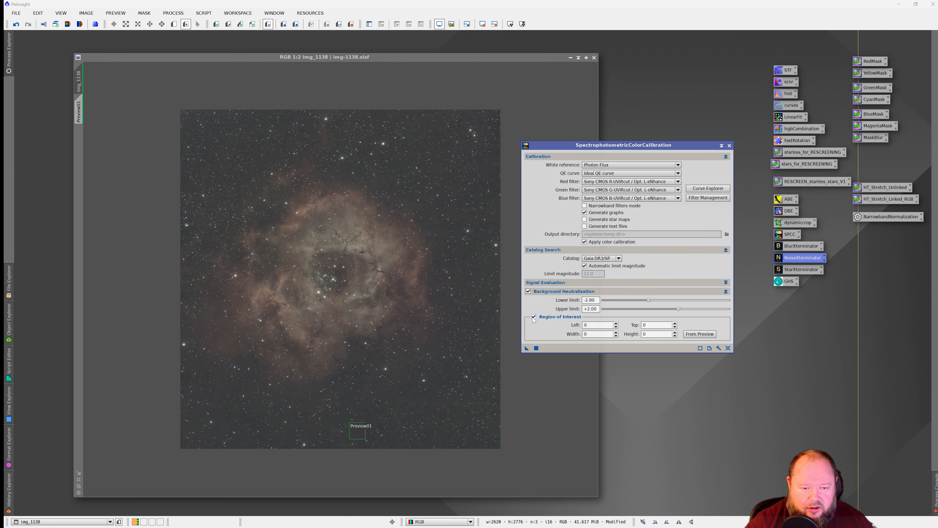
{"action": "left_click", "coordinate": [700, 333]}
{"action": "left_click", "coordinate": [540, 263]}
{"action": "left_click", "coordinate": [506, 271]}
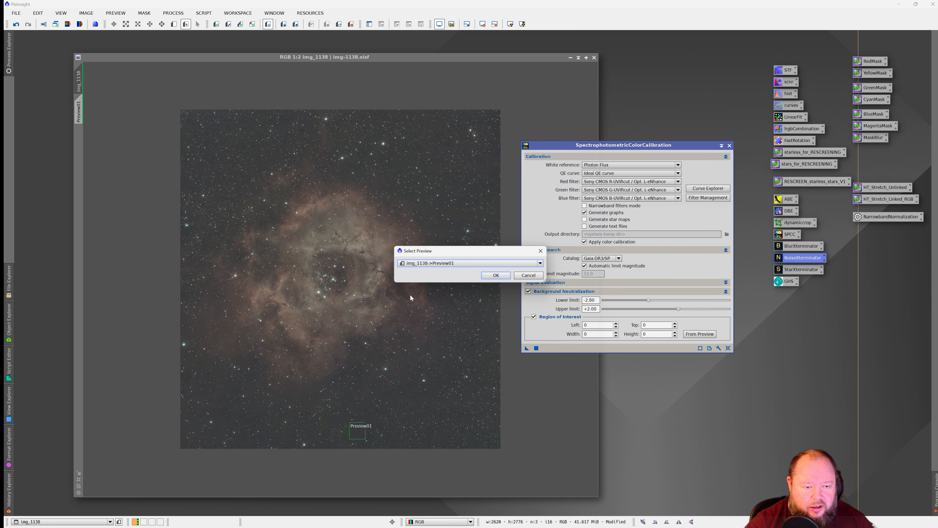
{"action": "left_click", "coordinate": [494, 275]}
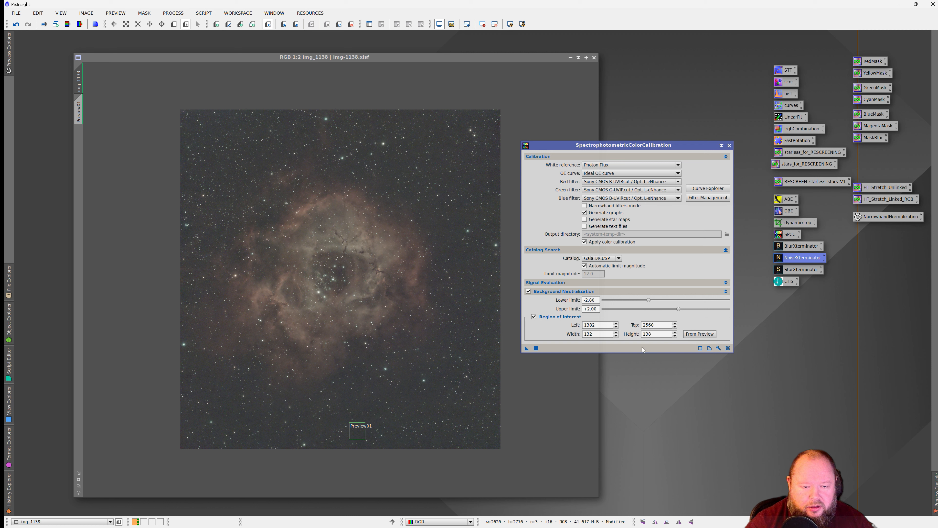
- Apply the color calibration to img_1138, closing its graphs and dialog, and delete all of the image's previews
{"action": "left_click", "coordinate": [536, 348]}
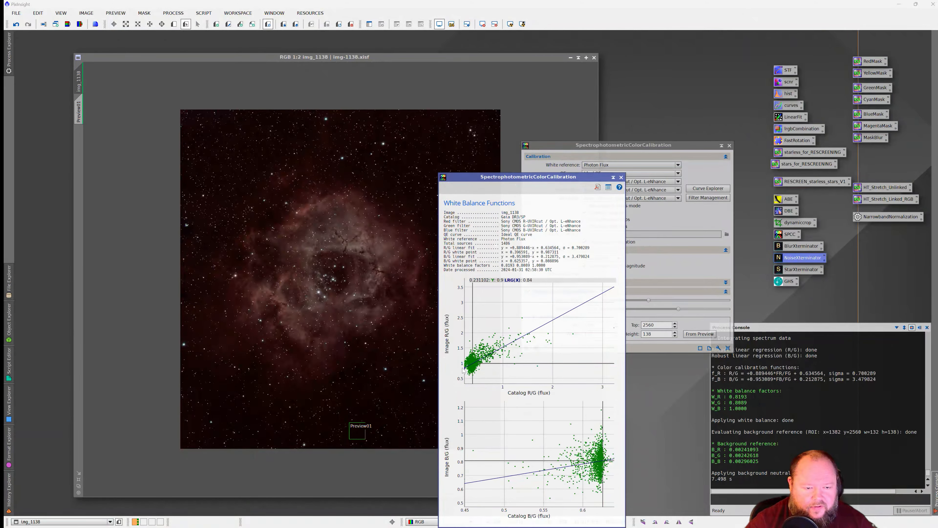
{"action": "left_click", "coordinate": [645, 170]}
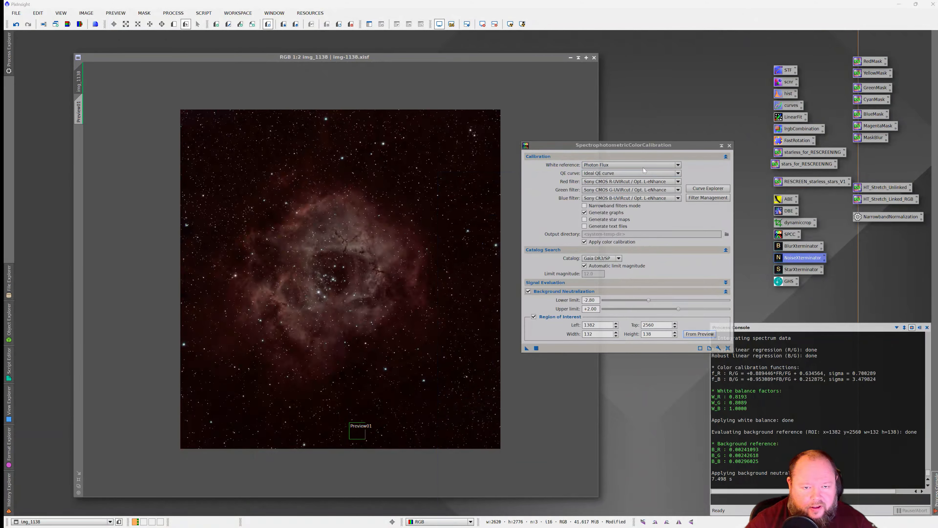
{"action": "left_click", "coordinate": [729, 146]}
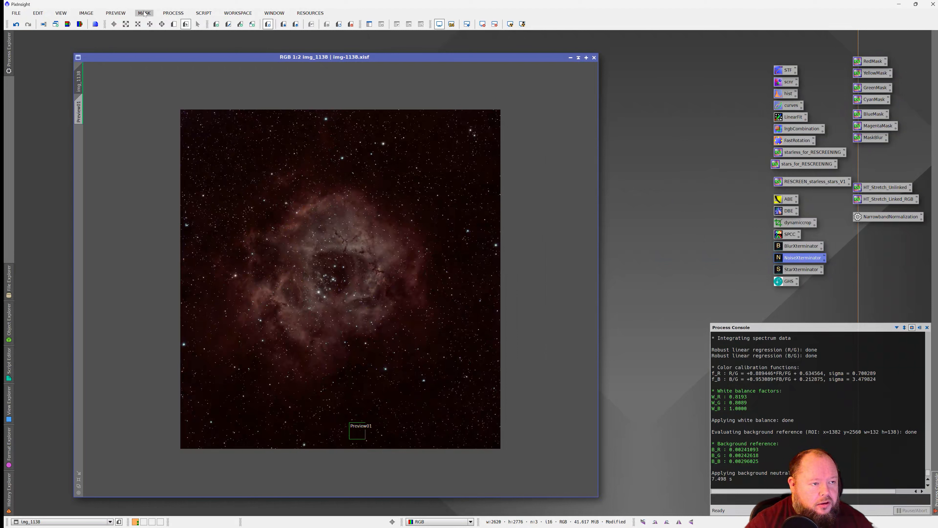
{"action": "left_click", "coordinate": [115, 13]}
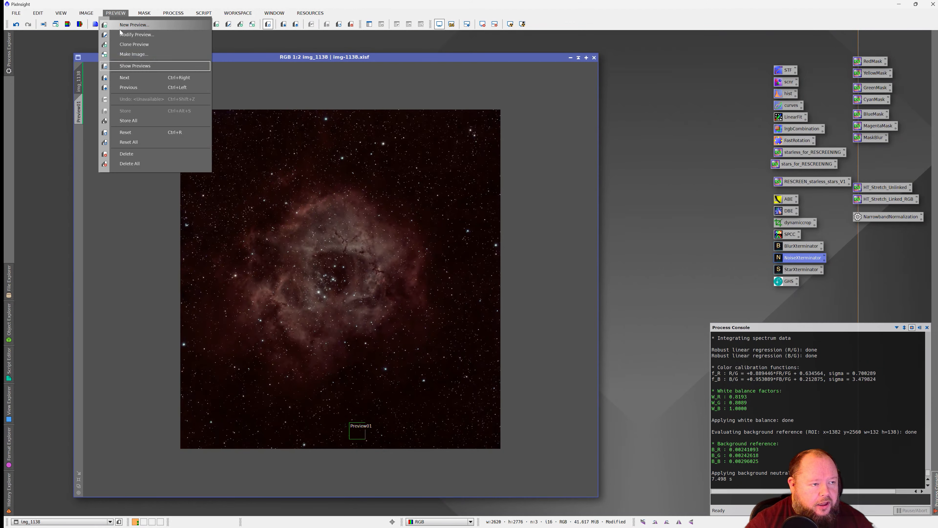
{"action": "left_click", "coordinate": [129, 163]}
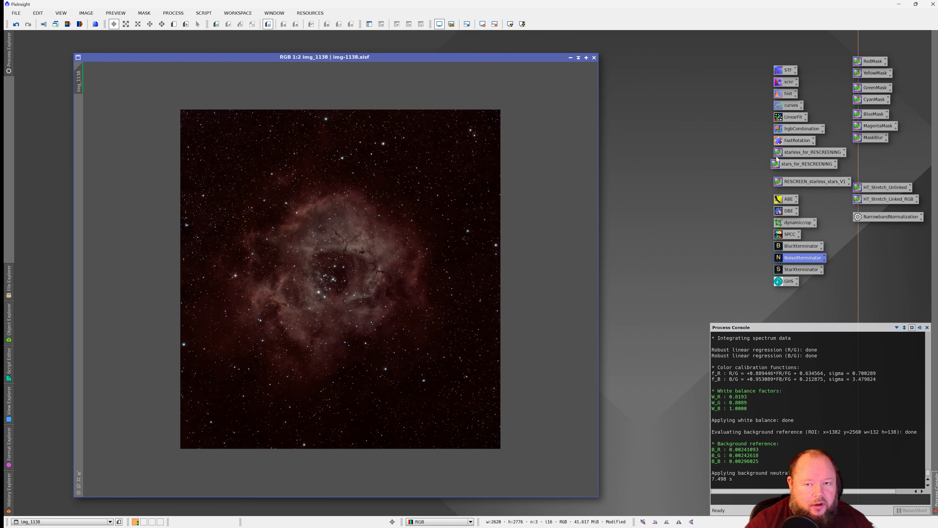
- Auto-stretch the display of img_1138 with ScreenTransferFunction, RGB channels linked, and check the calibrated nebula colors close up
{"action": "double_click", "coordinate": [785, 70]}
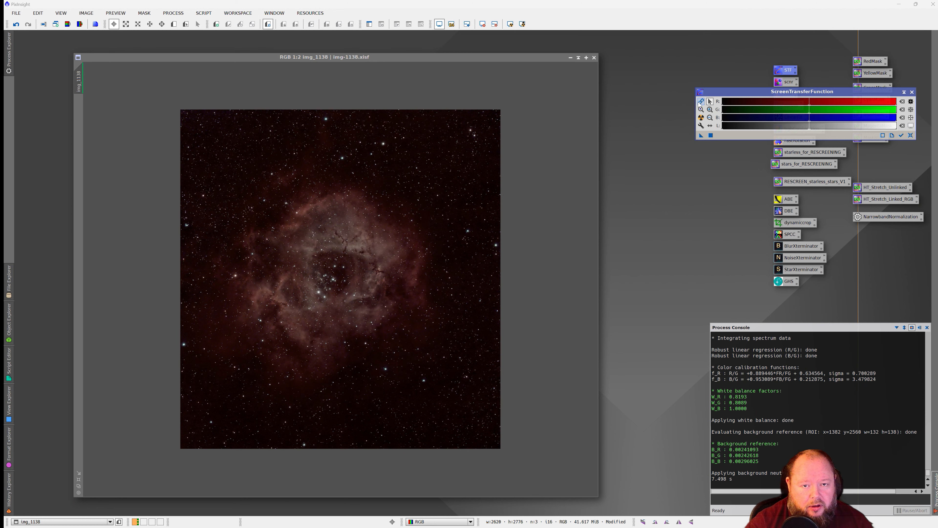
{"action": "left_click", "coordinate": [701, 118]}
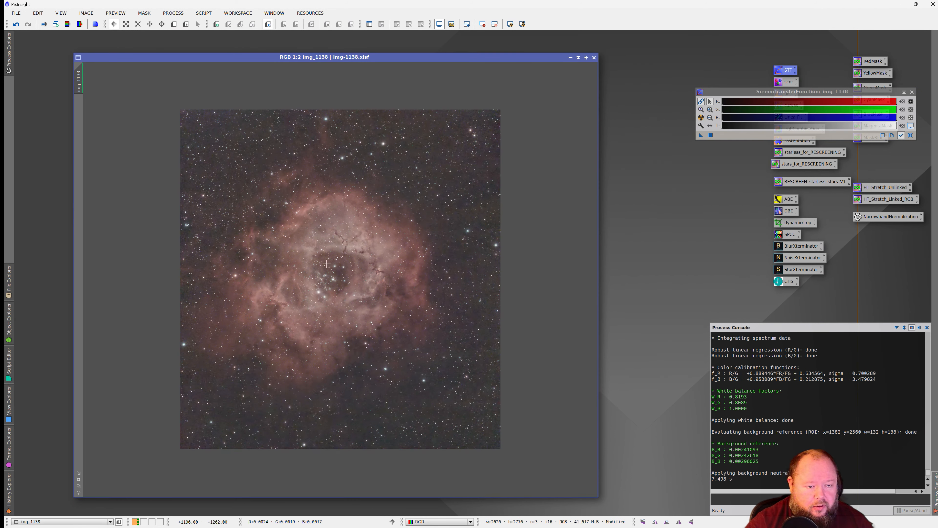
{"action": "scroll", "coordinate": [325, 266], "scroll_direction": "up", "scroll_amount": 1}
{"action": "scroll", "coordinate": [305, 296], "scroll_direction": "down", "scroll_amount": 1}
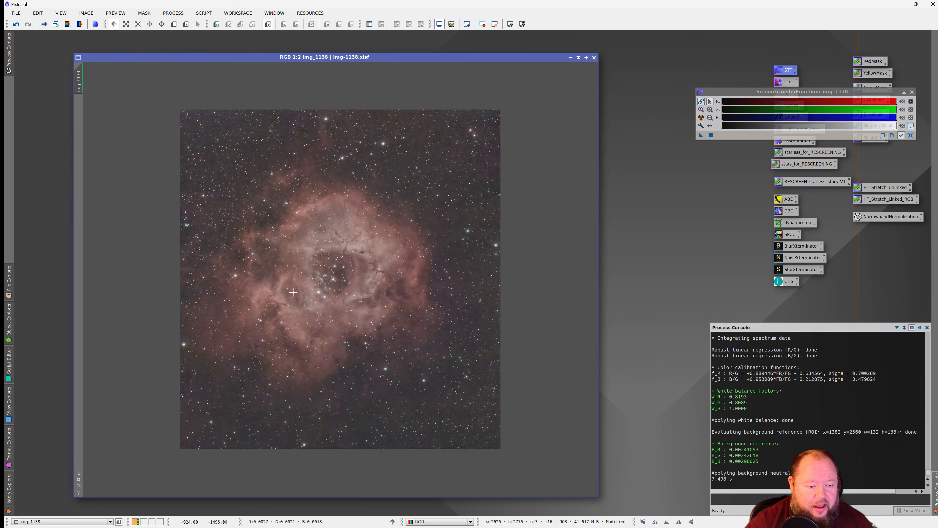
{"action": "scroll", "coordinate": [293, 292], "scroll_direction": "up", "scroll_amount": 1}
{"action": "scroll", "coordinate": [362, 264], "scroll_direction": "down", "scroll_amount": 1}
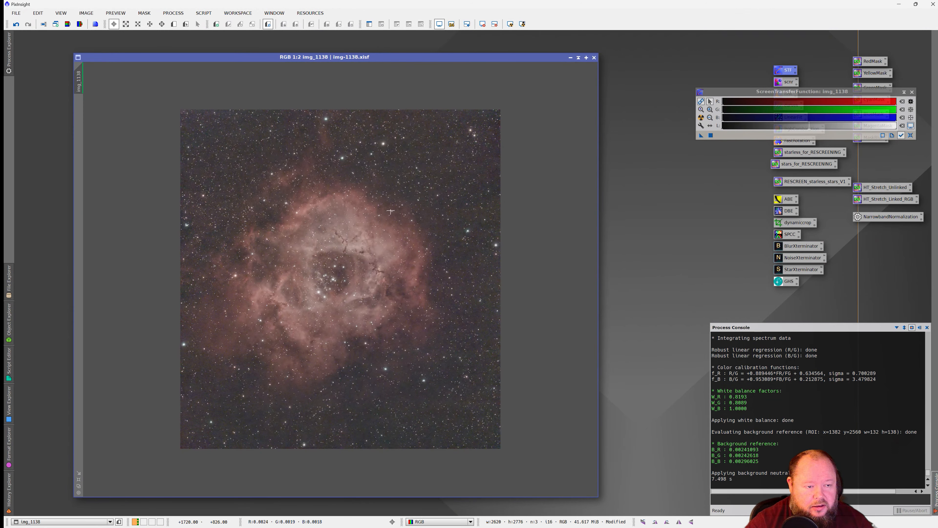
- Examine the calibrated star, nebula and background colors across img_1138 at several magnifications, and close ScreenTransferFunction
{"action": "scroll", "coordinate": [420, 253], "scroll_direction": "up", "scroll_amount": 1}
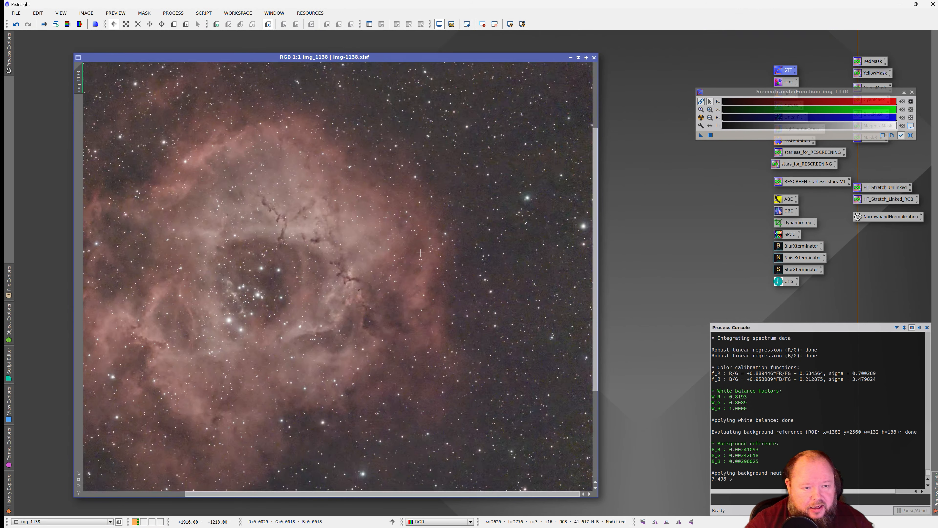
{"action": "left_click_drag", "start_coordinate": [593, 192], "coordinate": [592, 127]}
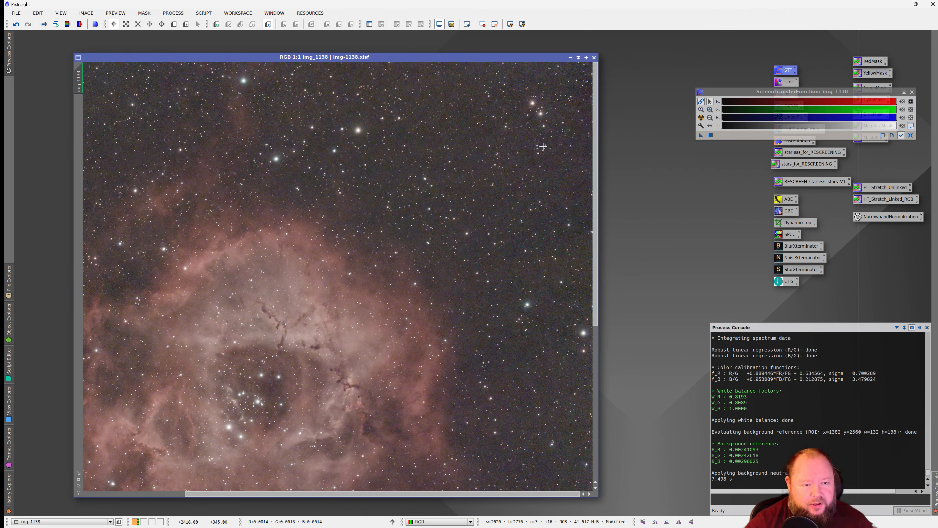
{"action": "scroll", "coordinate": [340, 342], "scroll_direction": "up", "scroll_amount": 1}
{"action": "scroll", "coordinate": [341, 341], "scroll_direction": "down", "scroll_amount": 2}
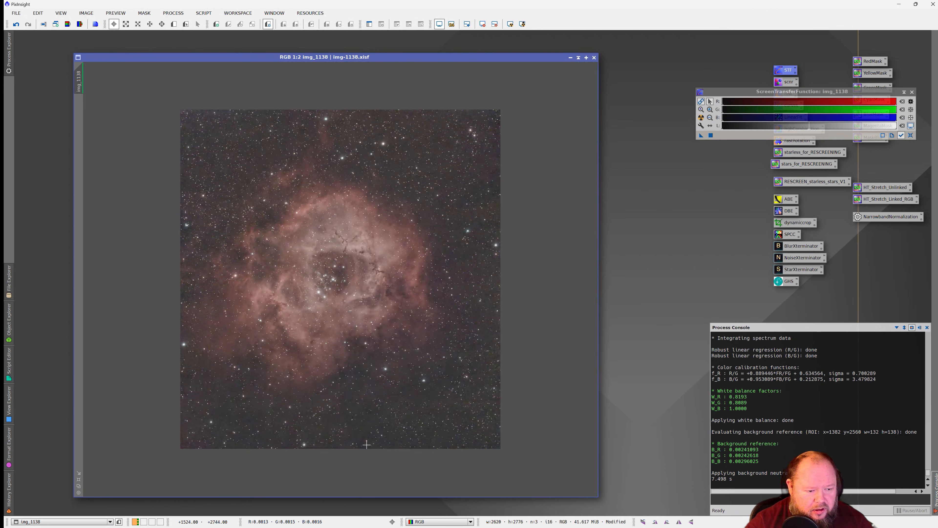
{"action": "scroll", "coordinate": [440, 415], "scroll_direction": "up", "scroll_amount": 1}
{"action": "scroll", "coordinate": [440, 415], "scroll_direction": "up", "scroll_amount": 1}
{"action": "scroll", "coordinate": [391, 388], "scroll_direction": "down", "scroll_amount": 1}
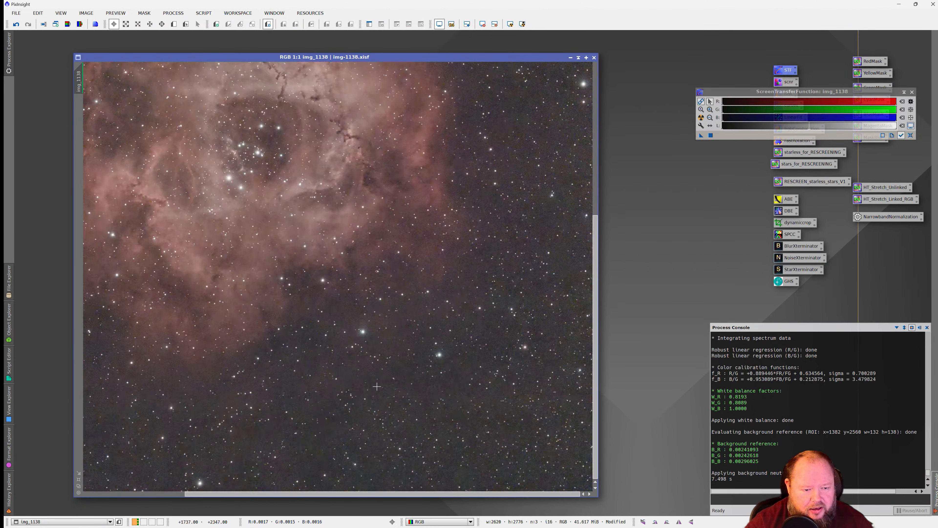
{"action": "scroll", "coordinate": [512, 420], "scroll_direction": "up", "scroll_amount": 1}
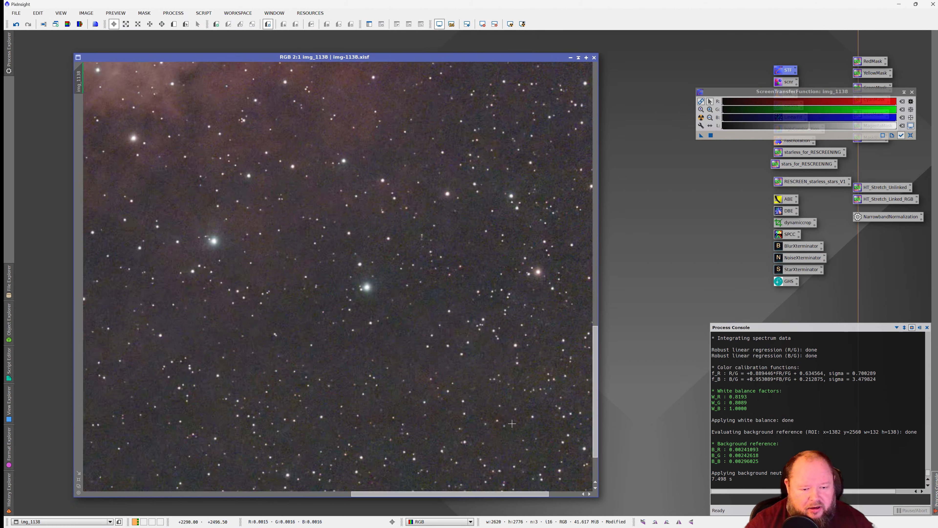
{"action": "scroll", "coordinate": [196, 305], "scroll_direction": "down", "scroll_amount": 2}
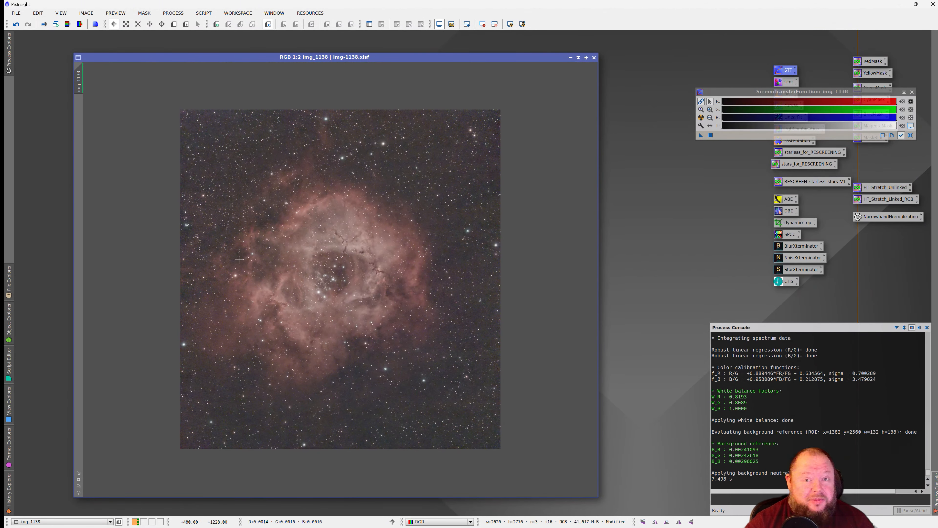
{"action": "scroll", "coordinate": [286, 273], "scroll_direction": "up", "scroll_amount": 1}
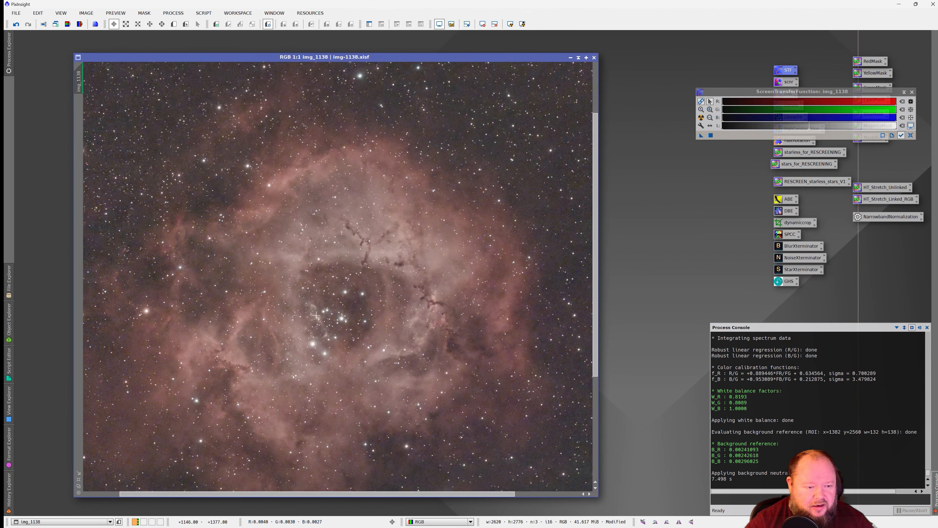
{"action": "scroll", "coordinate": [313, 318], "scroll_direction": "down", "scroll_amount": 1}
{"action": "scroll", "coordinate": [313, 318], "scroll_direction": "up", "scroll_amount": 1}
{"action": "scroll", "coordinate": [274, 405], "scroll_direction": "down", "scroll_amount": 1}
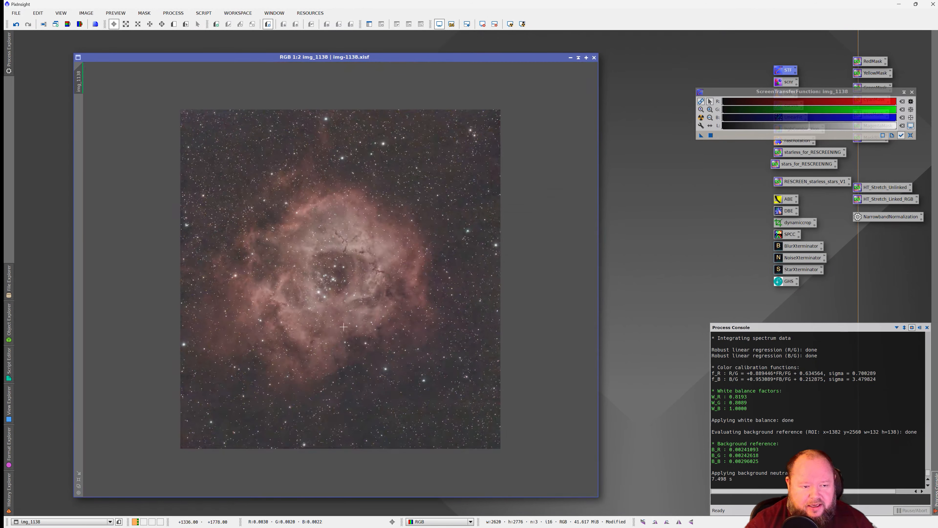
{"action": "left_click", "coordinate": [912, 92]}
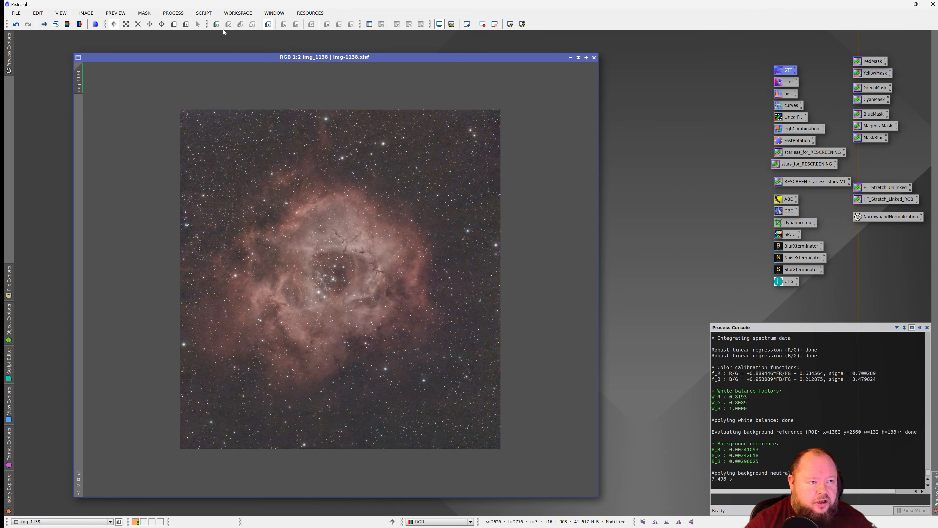
- Look through the EZ Processing Suite scripts and find the suite's address in the update repositories, leaving the repository list without changes
{"action": "left_click", "coordinate": [204, 13]}
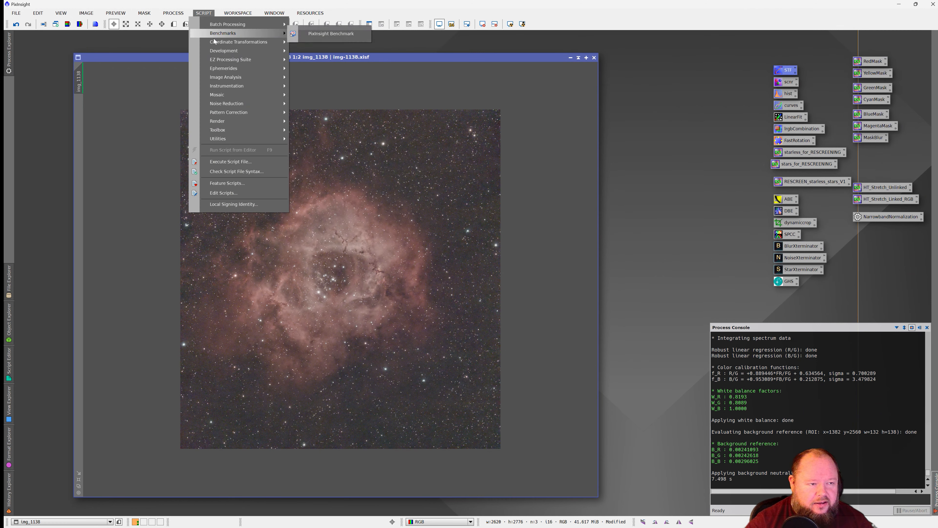
{"action": "mouse_move", "coordinate": [225, 61]}
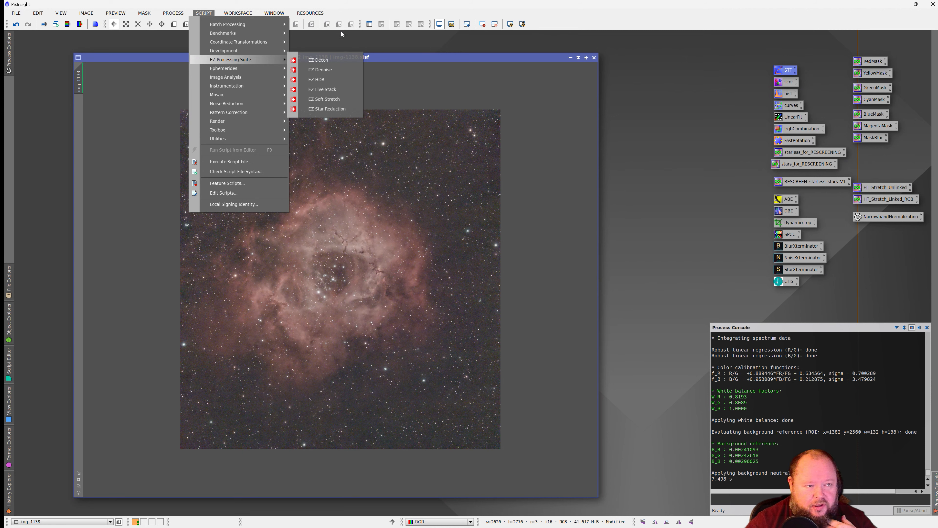
{"action": "mouse_move", "coordinate": [312, 15]}
{"action": "mouse_move", "coordinate": [324, 61]}
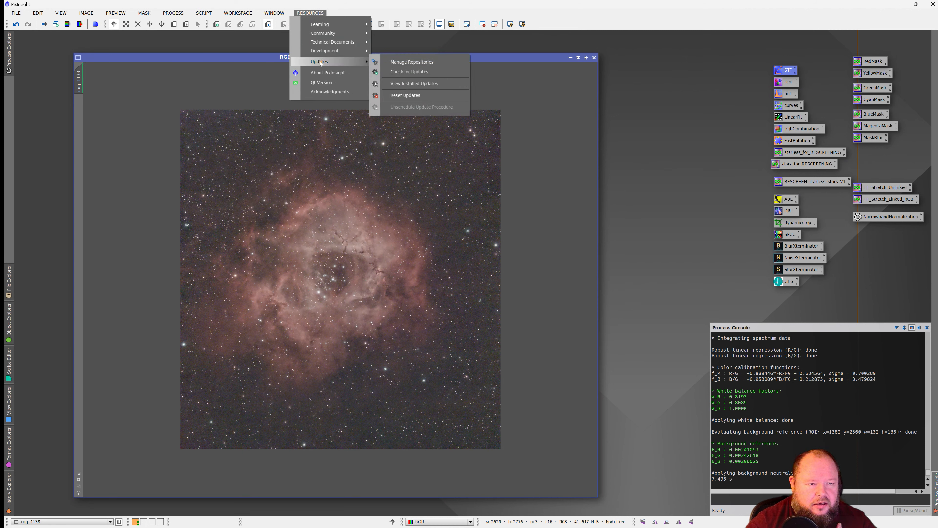
{"action": "left_click", "coordinate": [406, 62]}
{"action": "scroll", "coordinate": [521, 262], "scroll_direction": "down", "scroll_amount": 1}
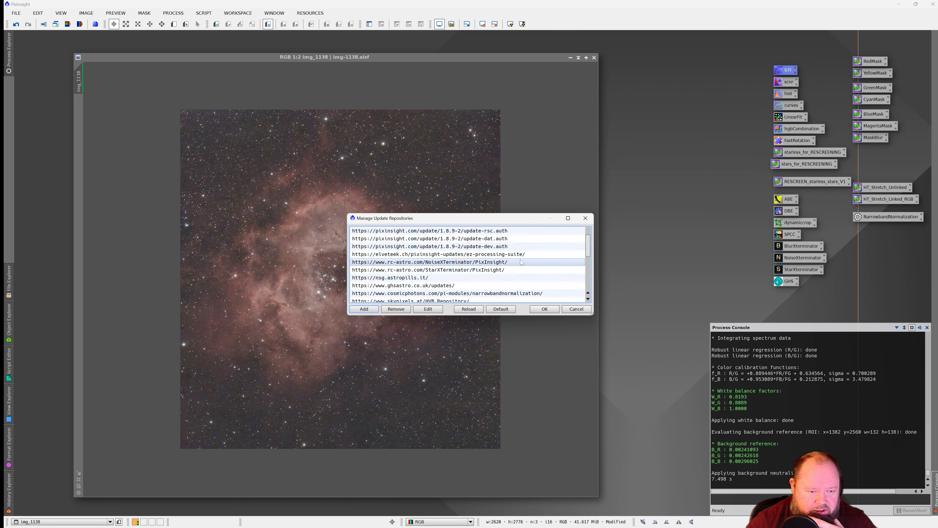
{"action": "scroll", "coordinate": [521, 262], "scroll_direction": "down", "scroll_amount": 1}
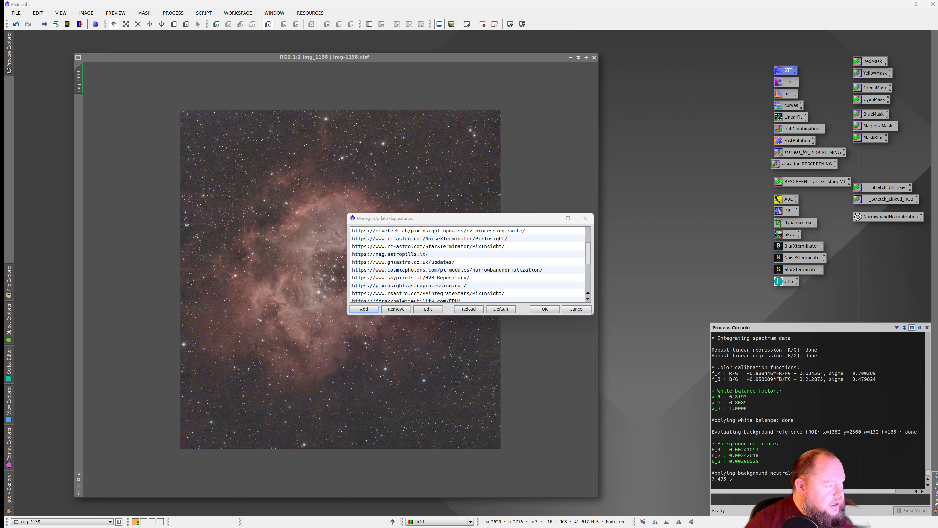
{"action": "scroll", "coordinate": [428, 254], "scroll_direction": "up", "scroll_amount": 1}
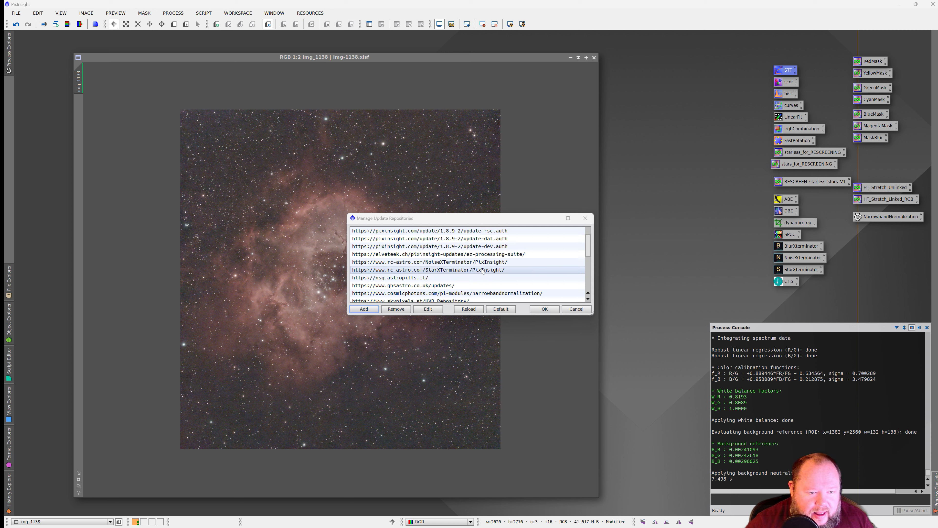
{"action": "left_click", "coordinate": [428, 254]}
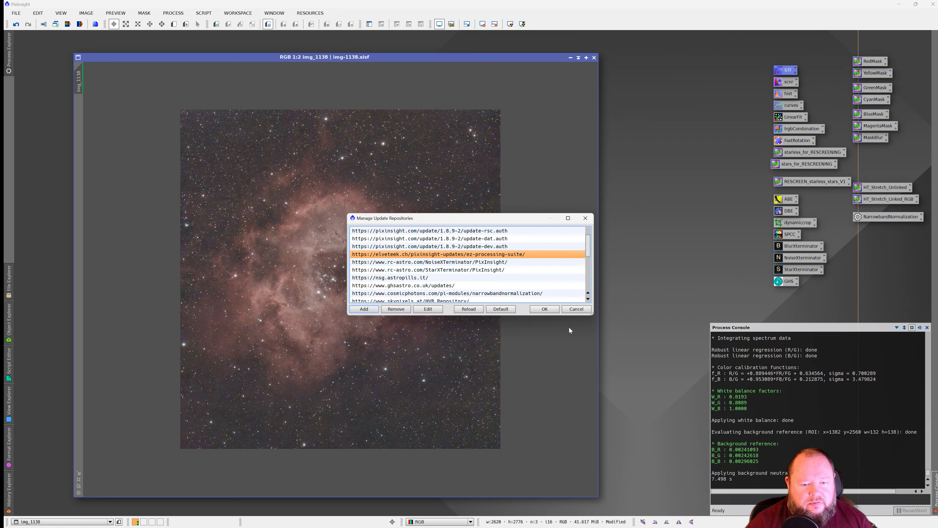
{"action": "left_click", "coordinate": [576, 308]}
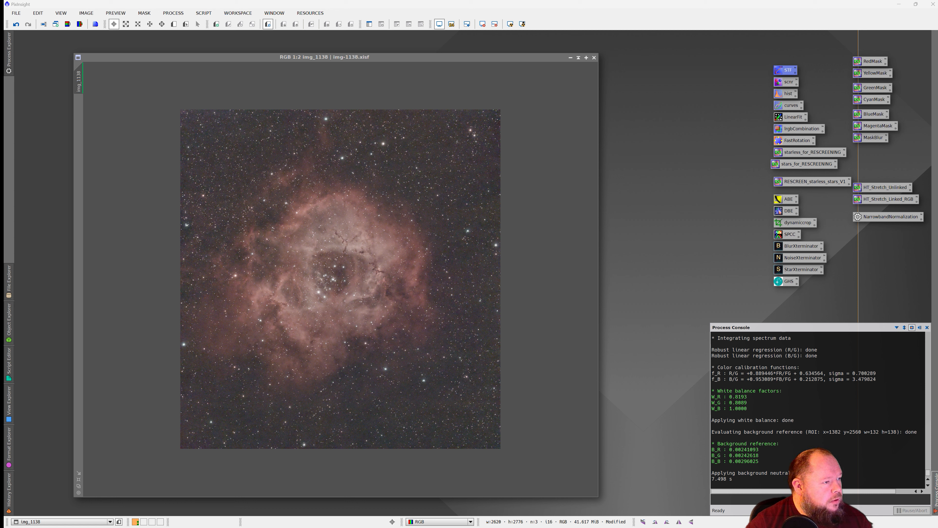
- Stretch img_1138 with the EZ Soft Stretch script, using target median 0.15, expand low 0.01 and aggressiveness 17.0
{"action": "mouse_move", "coordinate": [533, 522]}
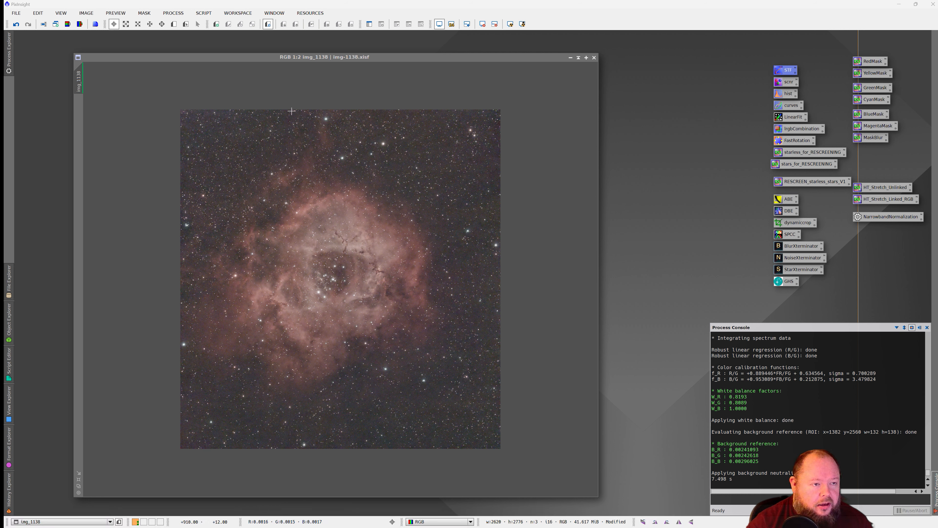
{"action": "left_click", "coordinate": [204, 13]}
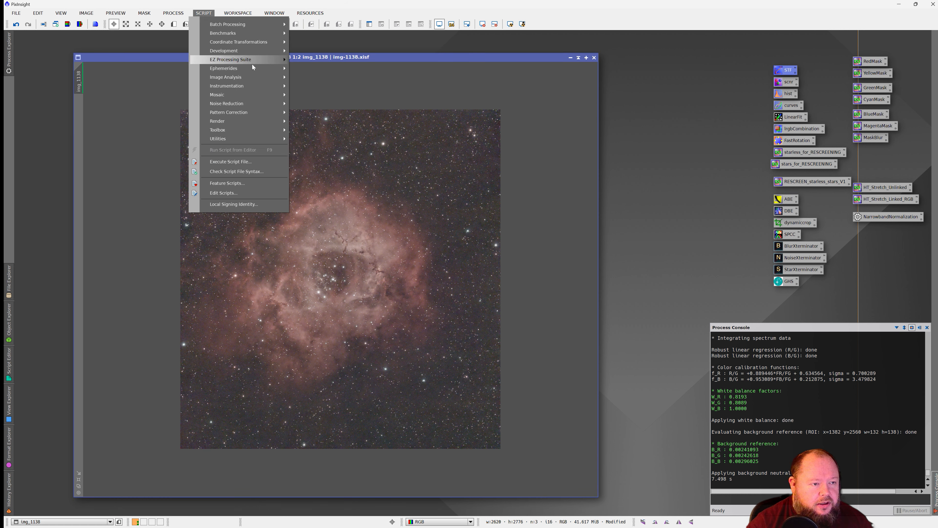
{"action": "mouse_move", "coordinate": [253, 60]}
{"action": "left_click", "coordinate": [321, 99]}
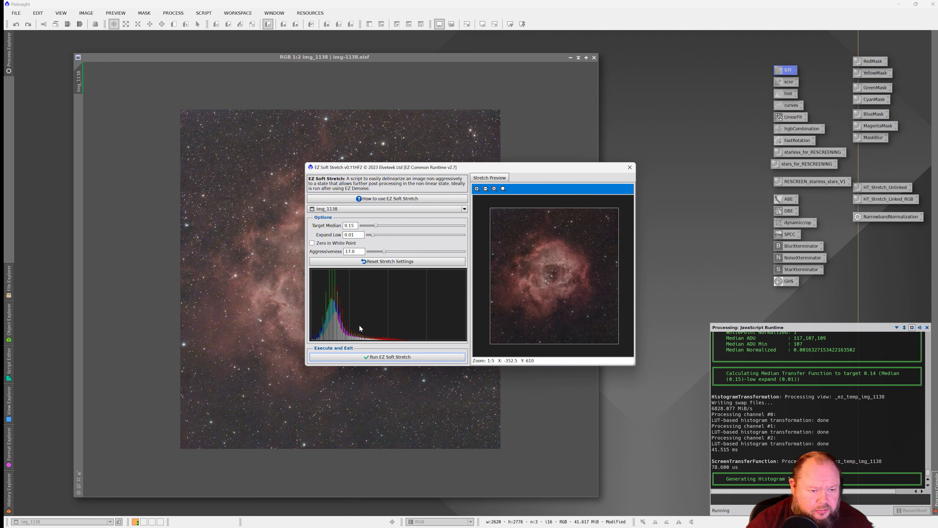
{"action": "left_click", "coordinate": [406, 356]}
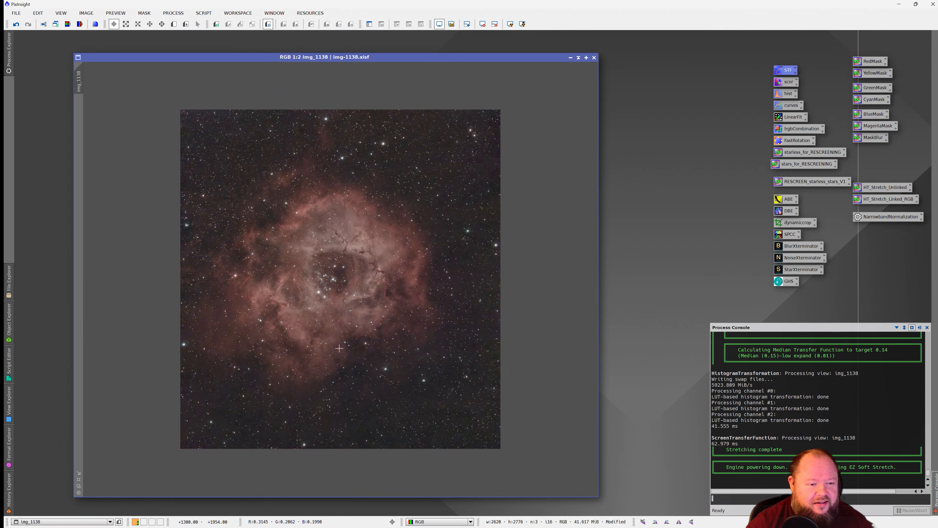
- Check the stretched img_1138 in HistogramTransformation and at close range, closing the process without applying it and hiding the process console
{"action": "left_click", "coordinate": [174, 12]}
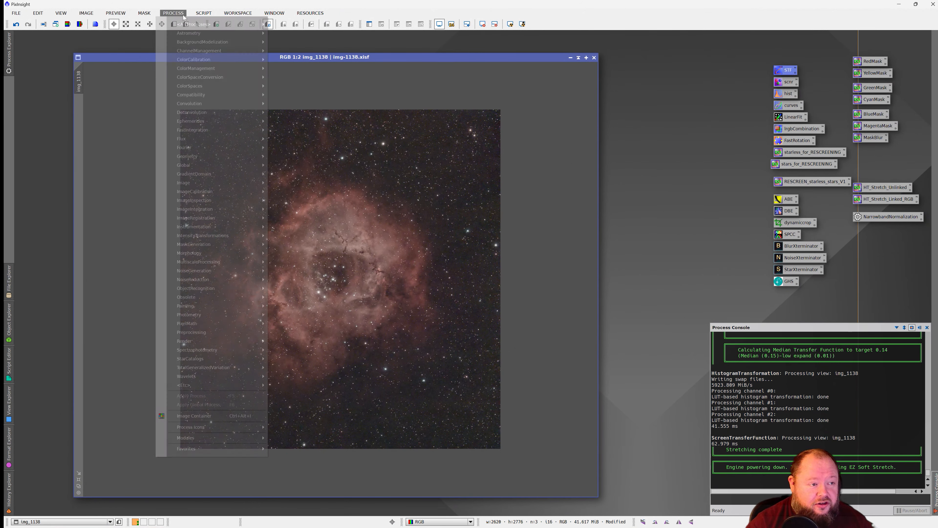
{"action": "mouse_move", "coordinate": [207, 24]}
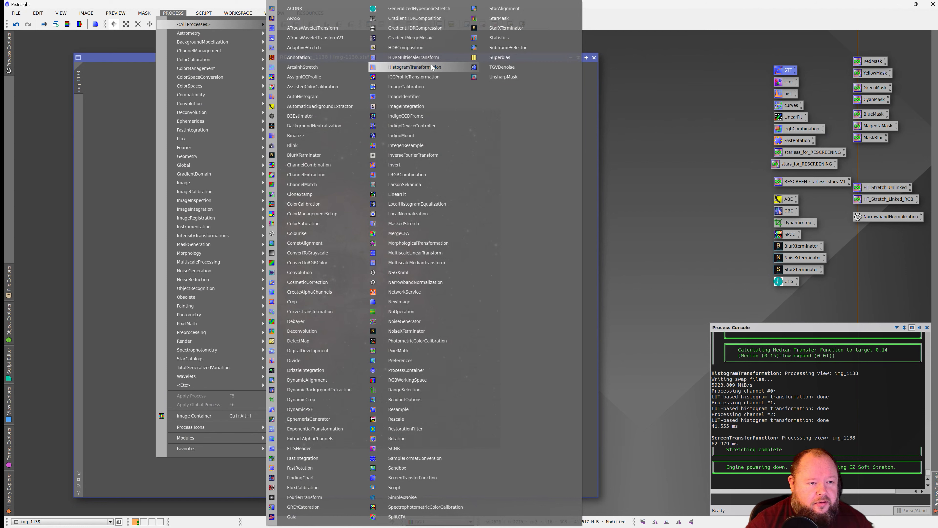
{"action": "left_click", "coordinate": [425, 67]}
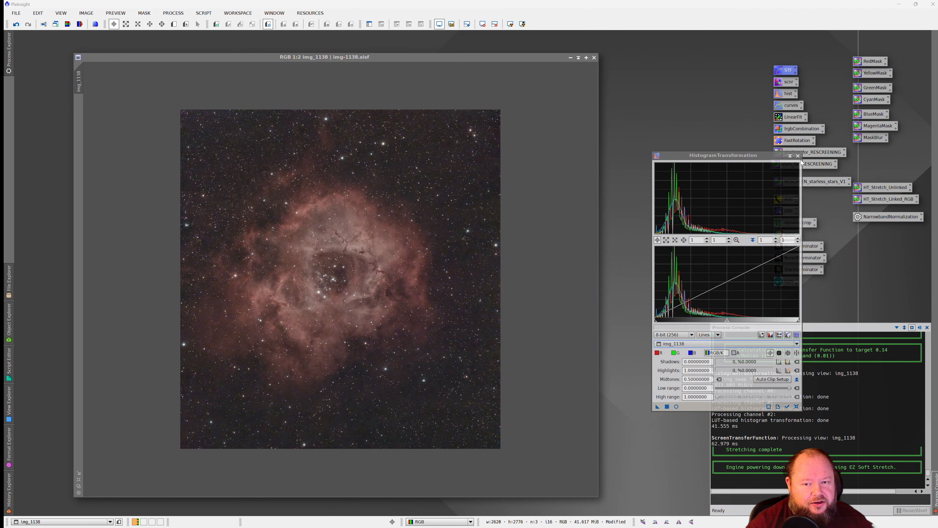
{"action": "left_click", "coordinate": [798, 155]}
{"action": "scroll", "coordinate": [327, 273], "scroll_direction": "up", "scroll_amount": 1}
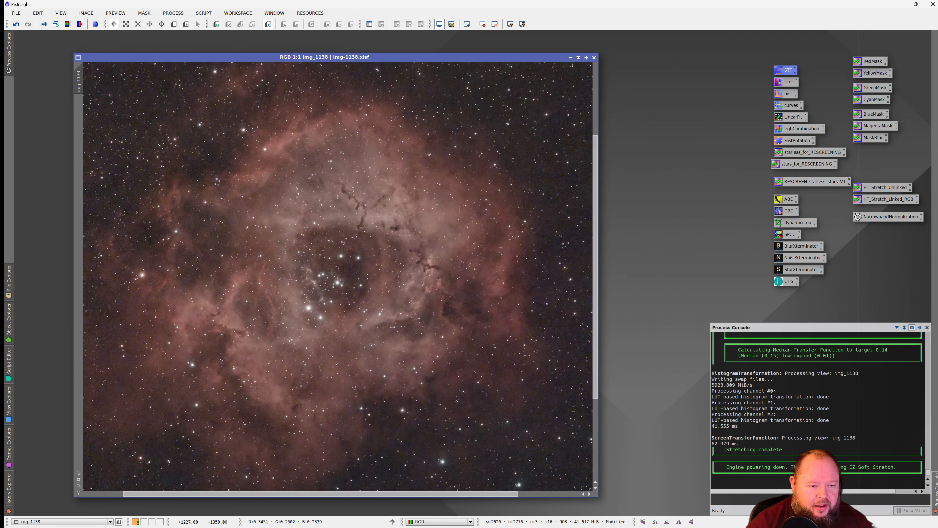
{"action": "scroll", "coordinate": [326, 274], "scroll_direction": "down", "scroll_amount": 1}
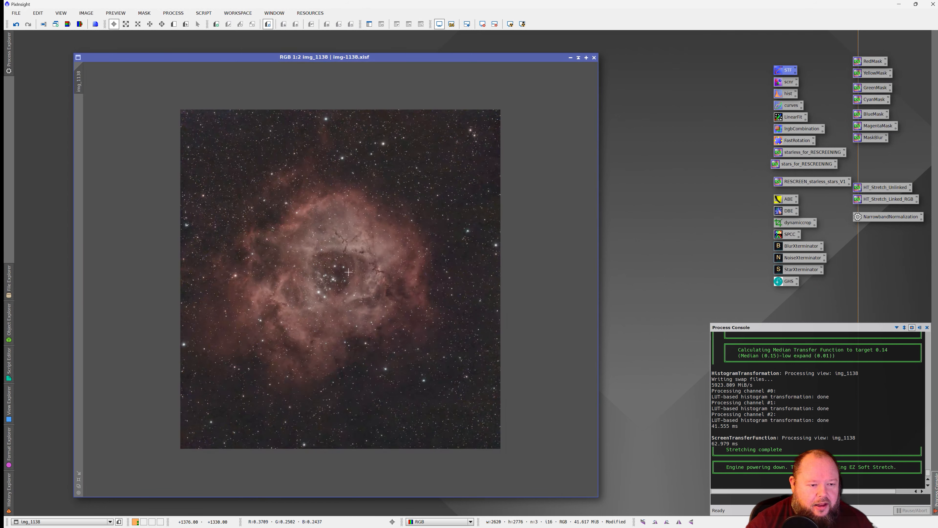
{"action": "left_click", "coordinate": [920, 327]}
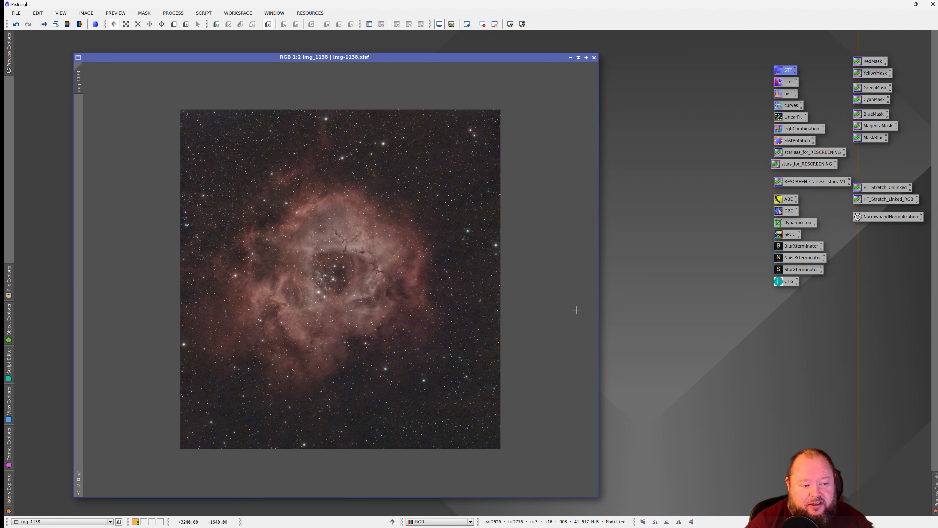
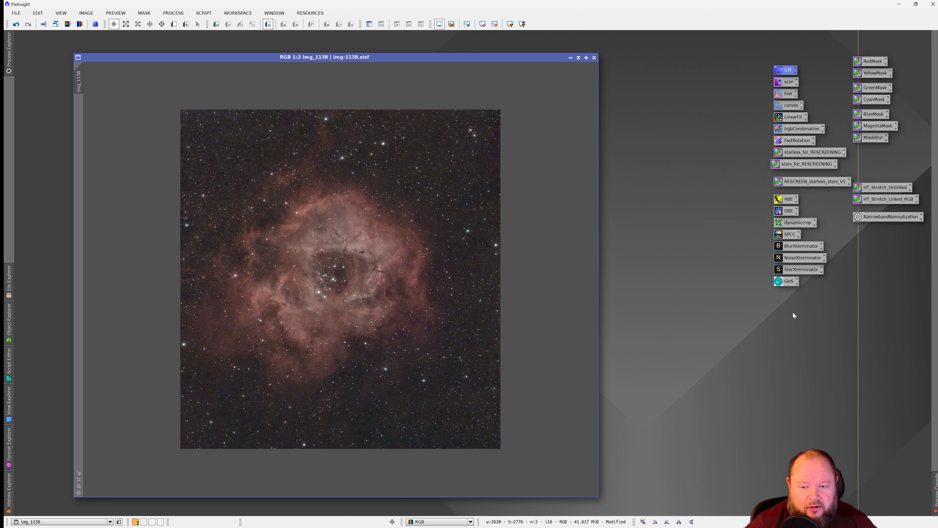
- Remove the stars from img_1138 with StarXTerminator, generating an unscreened star image, and place the star image beside the starless nebula
{"action": "left_click", "coordinate": [805, 270]}
{"action": "double_click", "coordinate": [792, 272]}
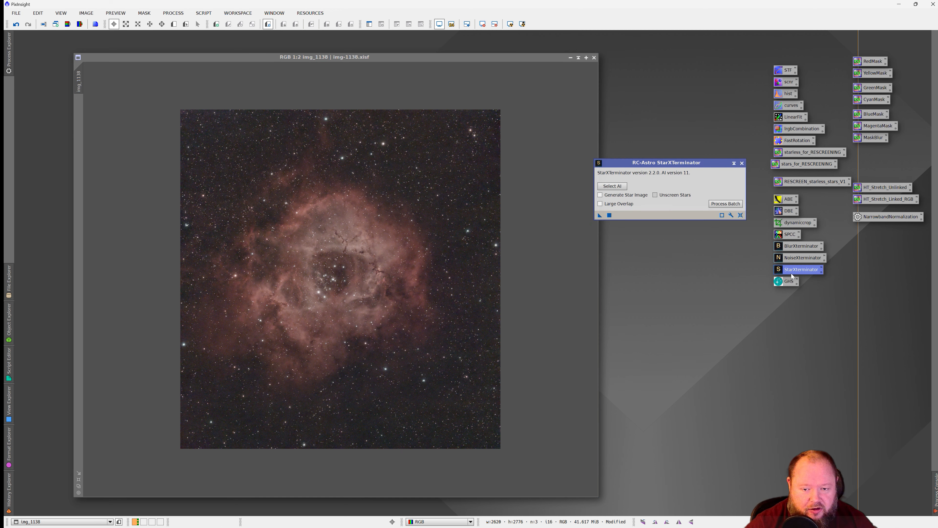
{"action": "left_click", "coordinate": [612, 186]}
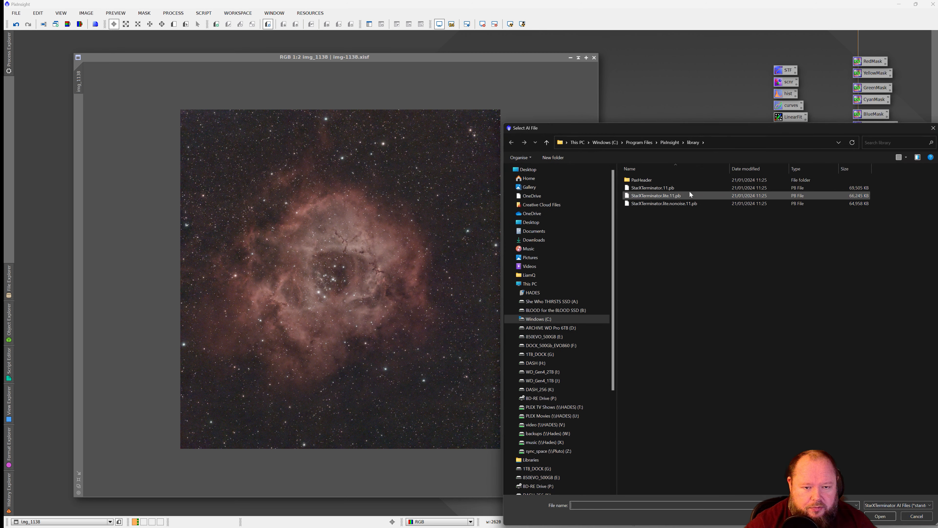
{"action": "left_click", "coordinate": [934, 127]}
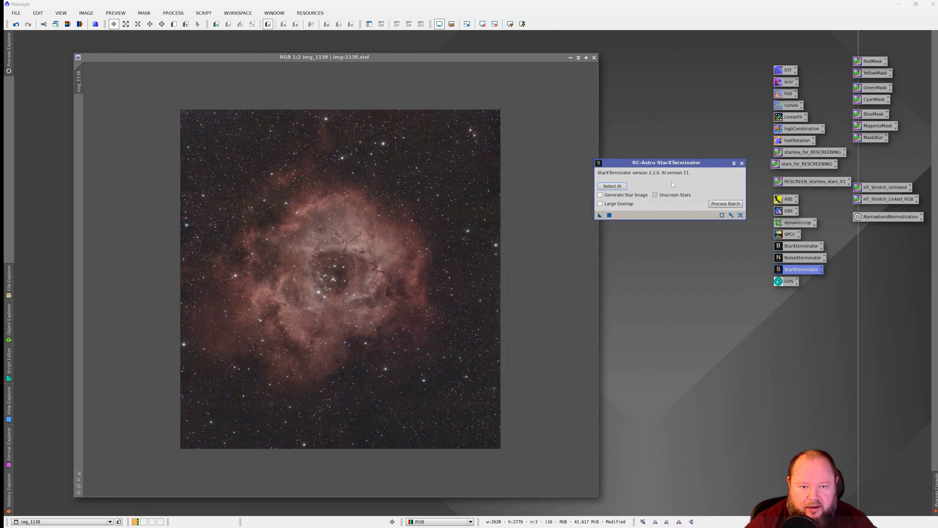
{"action": "left_click", "coordinate": [629, 197]}
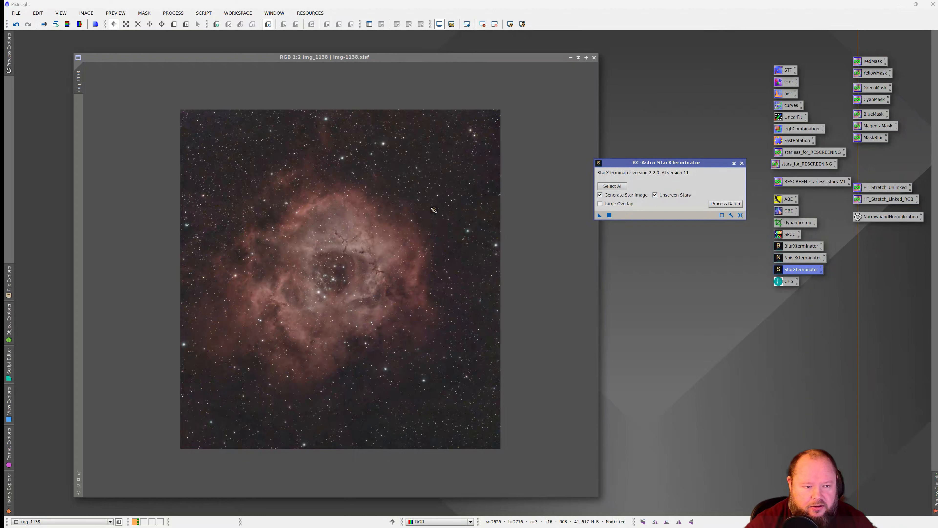
{"action": "left_click_drag", "start_coordinate": [434, 211], "coordinate": [434, 213]}
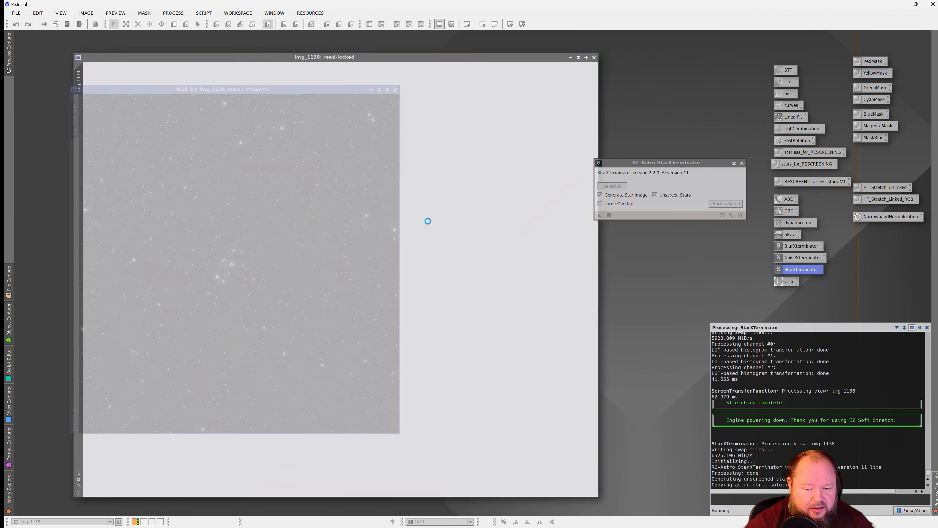
{"action": "left_click", "coordinate": [741, 163]}
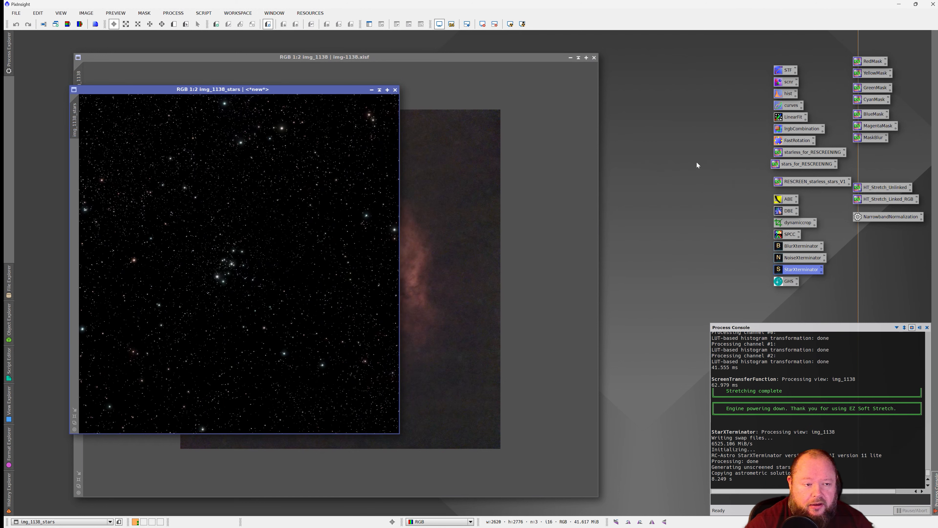
{"action": "left_click_drag", "start_coordinate": [255, 92], "coordinate": [680, 108]}
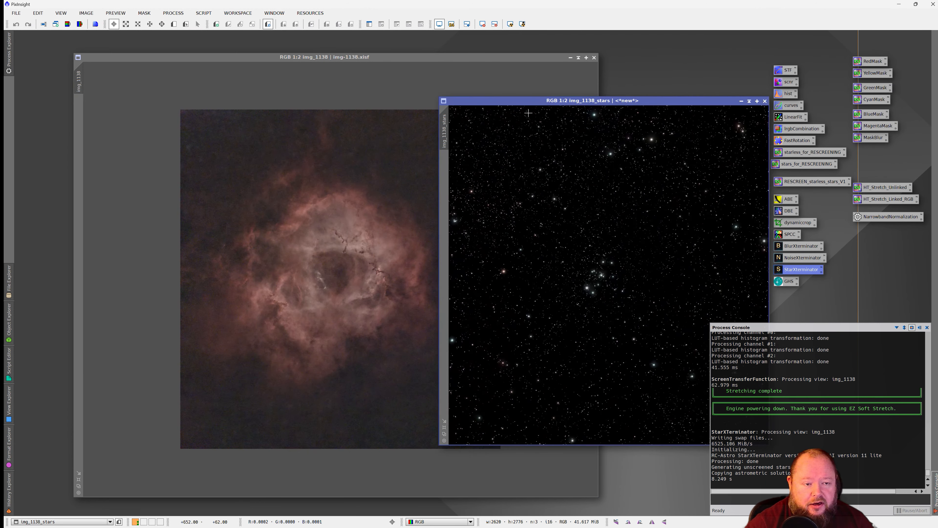
- Rename the star image as Stars, minimize it, and park its icon in a clear corner beside the img_1138 window
{"action": "right_click", "coordinate": [444, 133]}
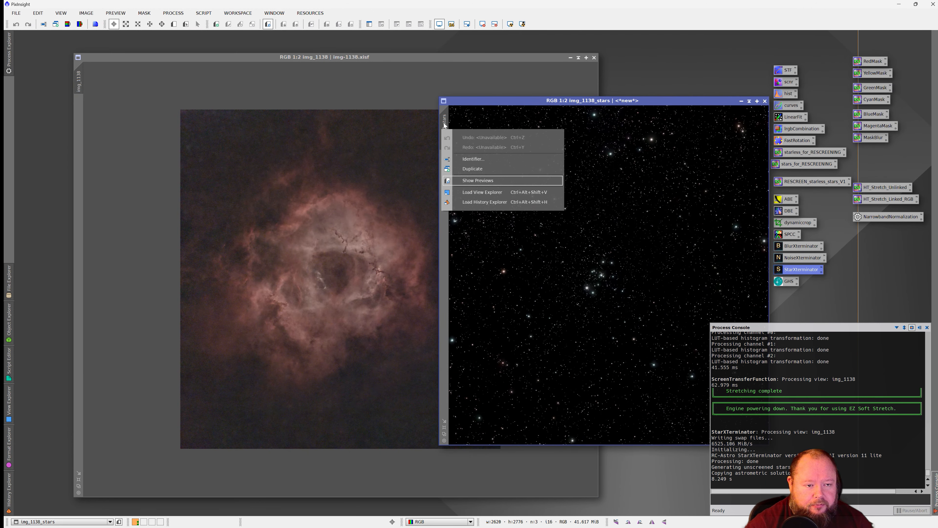
{"action": "double_click", "coordinate": [445, 126]}
{"action": "type", "text": "Stars"}
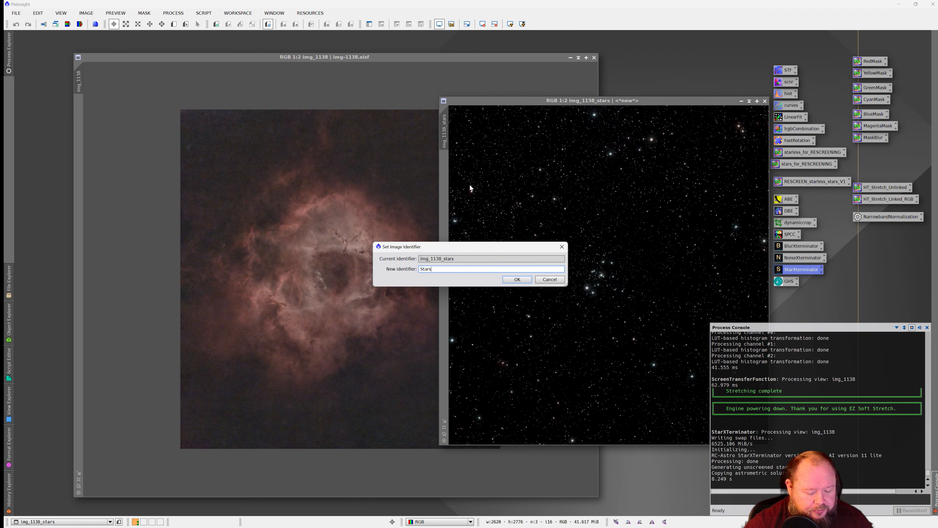
{"action": "key", "text": "Return"}
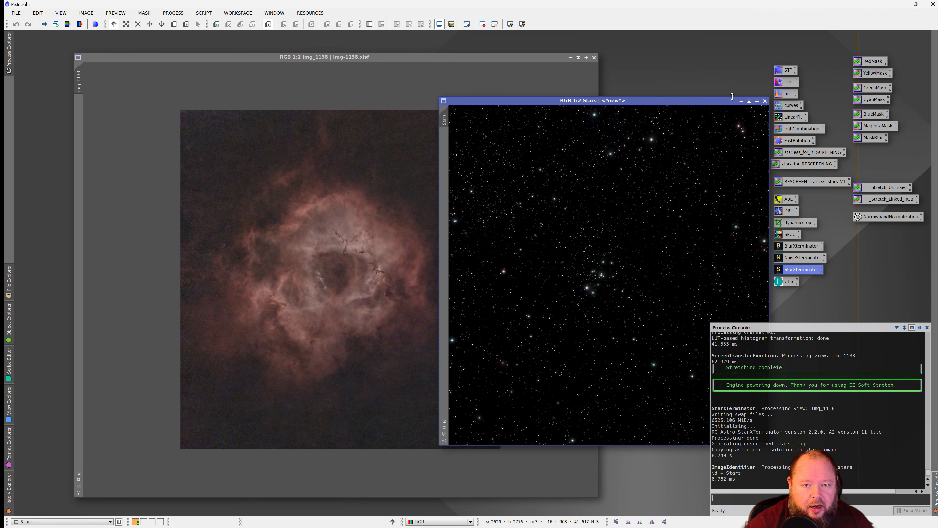
{"action": "left_click", "coordinate": [742, 100]}
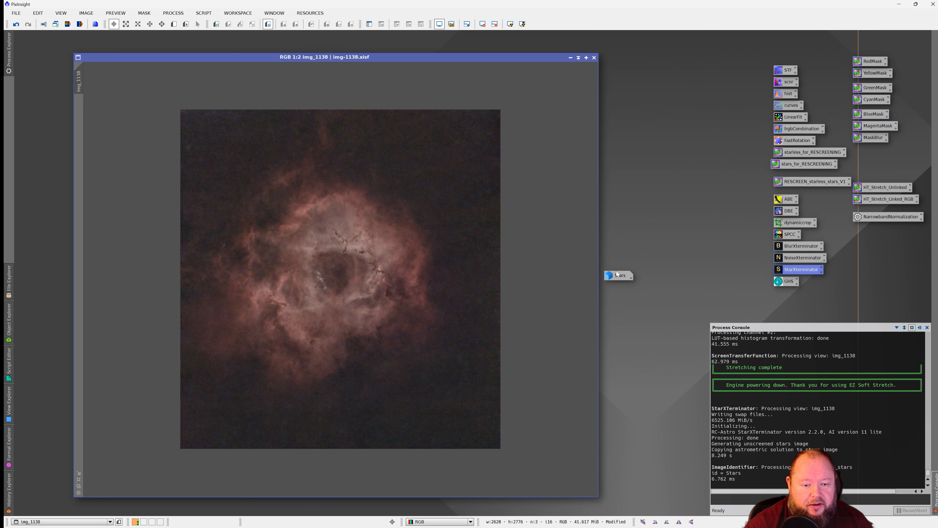
{"action": "left_click_drag", "start_coordinate": [618, 274], "coordinate": [48, 55]}
{"action": "left_click_drag", "start_coordinate": [153, 56], "coordinate": [204, 56]}
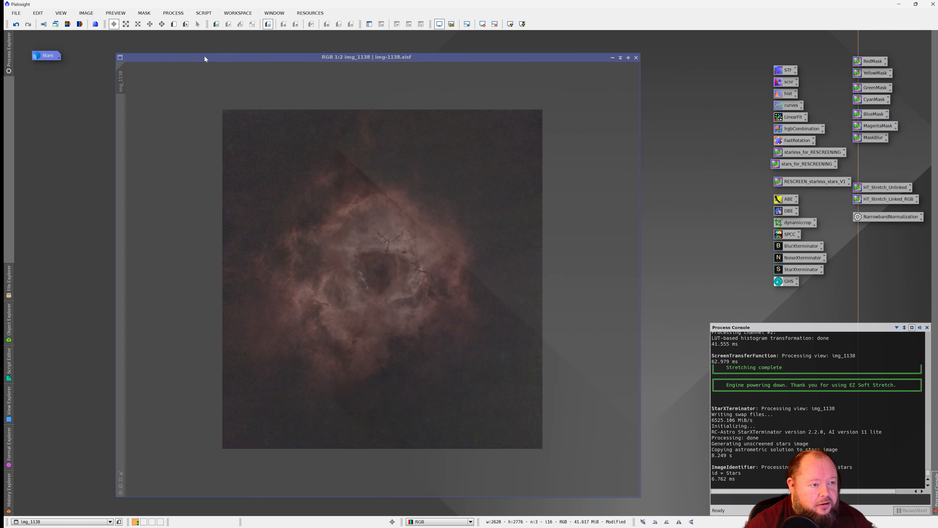
{"action": "left_click_drag", "start_coordinate": [50, 58], "coordinate": [42, 49]}
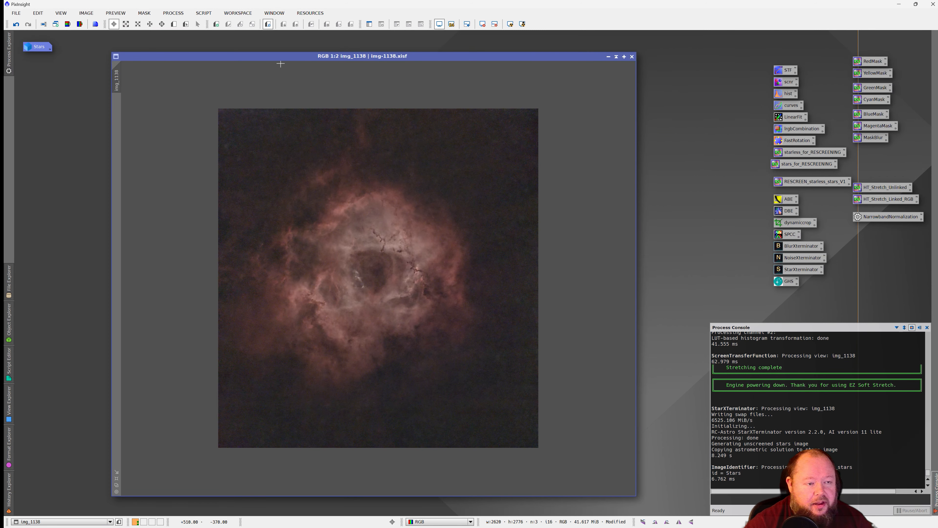
{"action": "left_click_drag", "start_coordinate": [275, 55], "coordinate": [251, 54]}
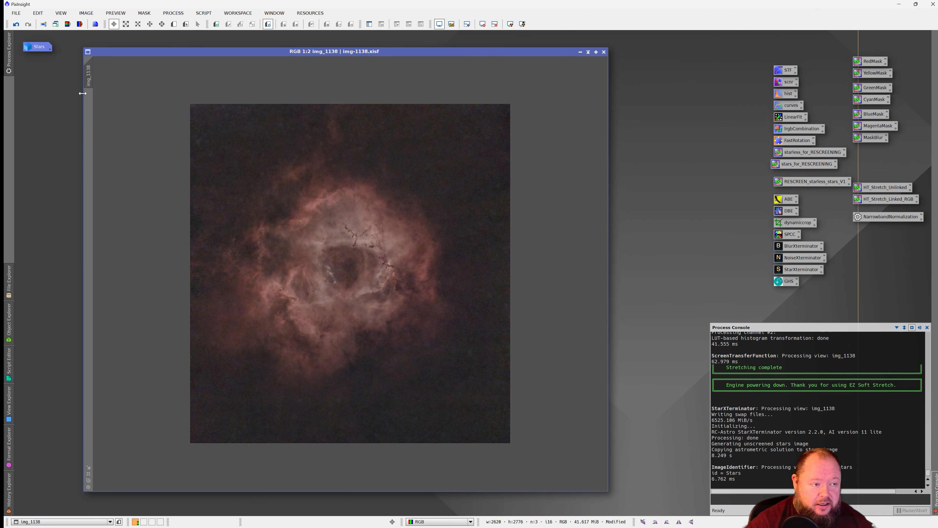
- Duplicate the starless img_1138, minimize the original under the Stars icon, and enlarge the clone's window as the working image
{"action": "left_click_drag", "start_coordinate": [90, 76], "coordinate": [145, 112]}
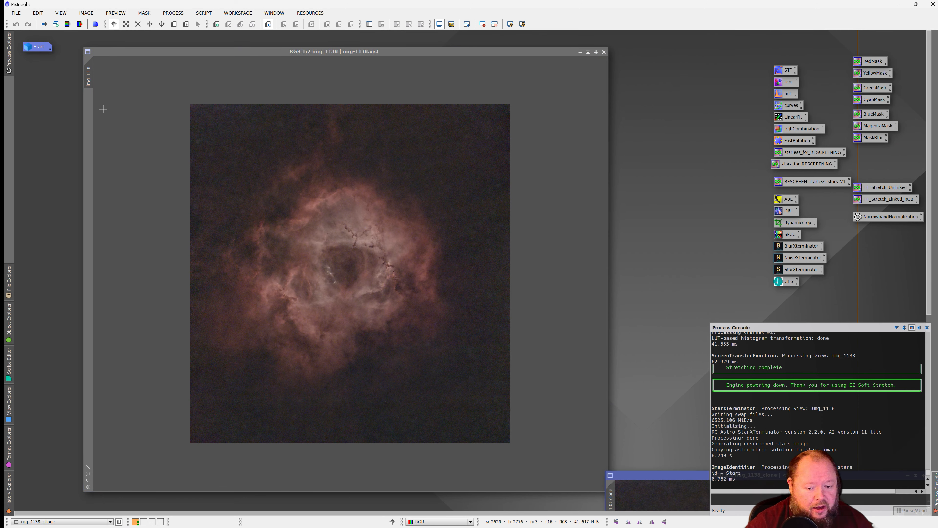
{"action": "left_click_drag", "start_coordinate": [669, 475], "coordinate": [300, 92]}
{"action": "left_click_drag", "start_coordinate": [356, 98], "coordinate": [306, 93]}
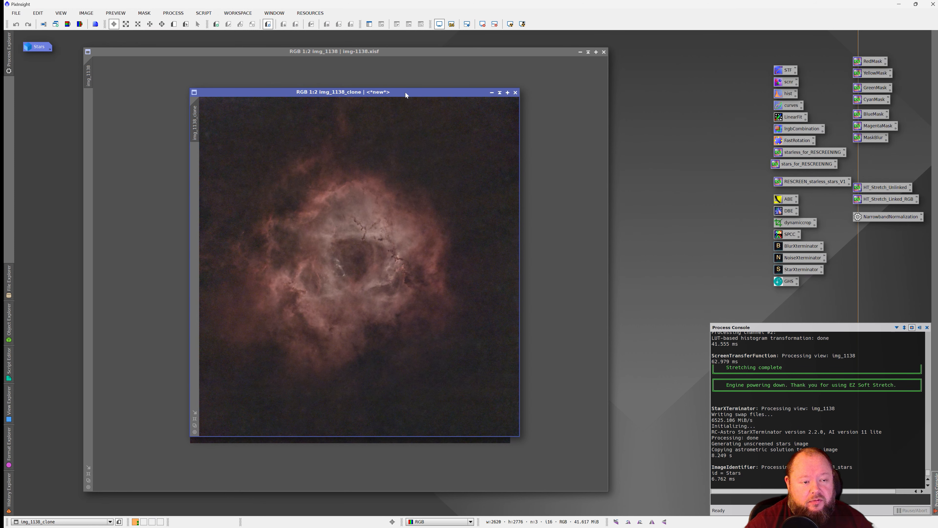
{"action": "left_click_drag", "start_coordinate": [404, 92], "coordinate": [526, 123]}
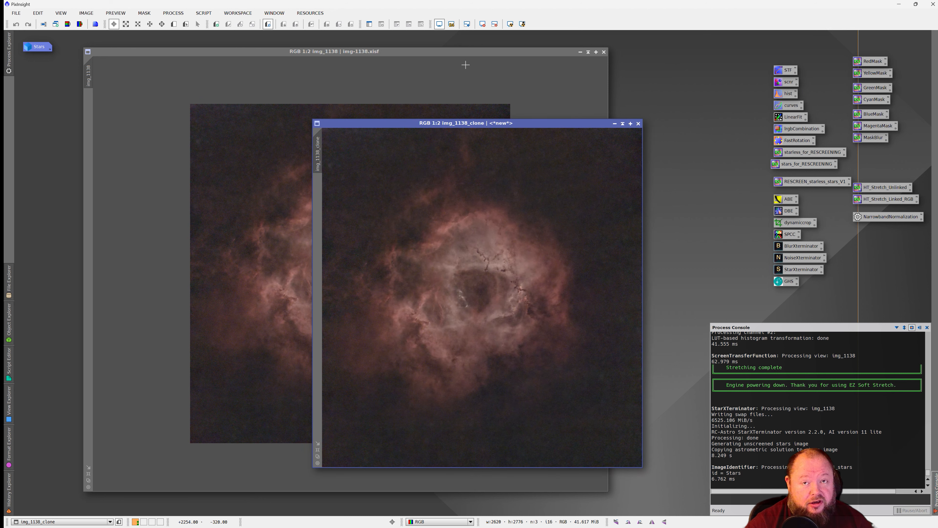
{"action": "left_click", "coordinate": [580, 52]}
{"action": "left_click_drag", "start_coordinate": [474, 125], "coordinate": [520, 126]}
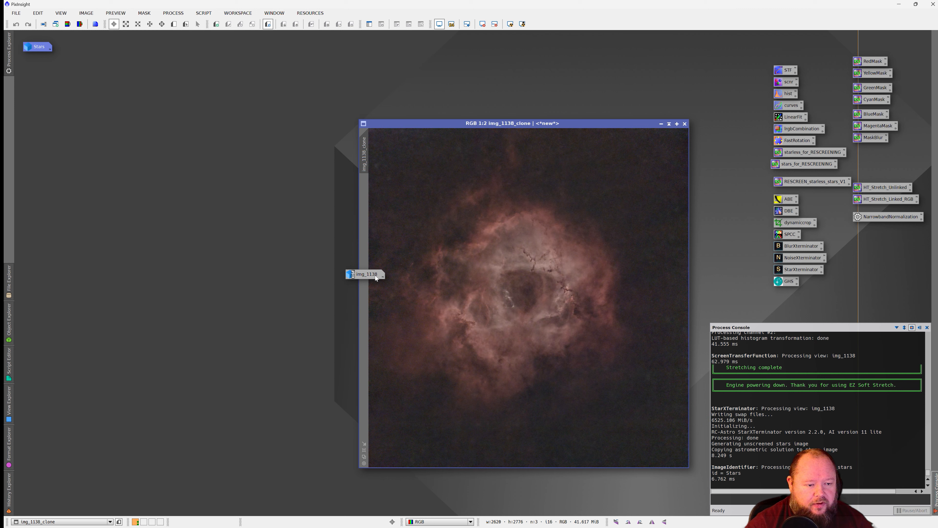
{"action": "mouse_move", "coordinate": [366, 279]}
{"action": "left_mouse_down"}
{"action": "mouse_move", "coordinate": [319, 259]}
{"action": "mouse_move", "coordinate": [40, 69]}
{"action": "left_mouse_up"}
{"action": "left_click_drag", "start_coordinate": [423, 126], "coordinate": [225, 59]}
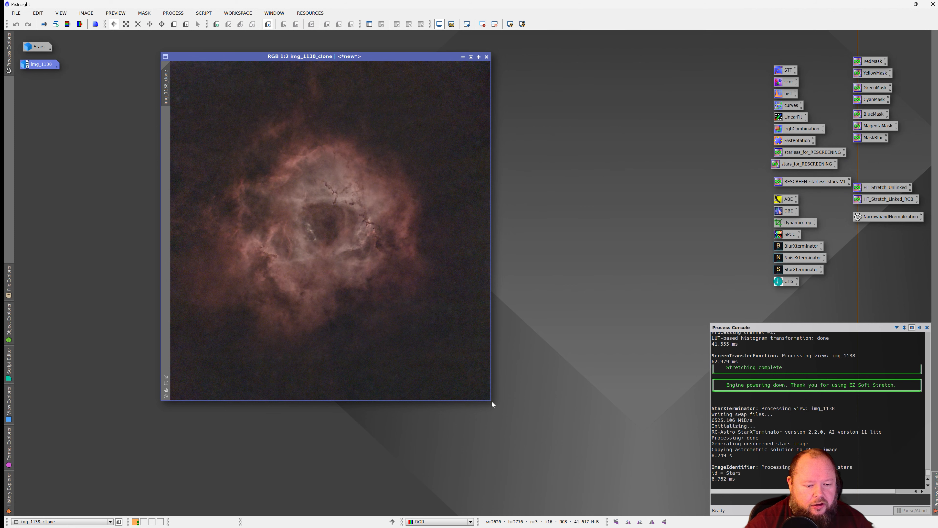
{"action": "left_click_drag", "start_coordinate": [492, 401], "coordinate": [642, 493]}
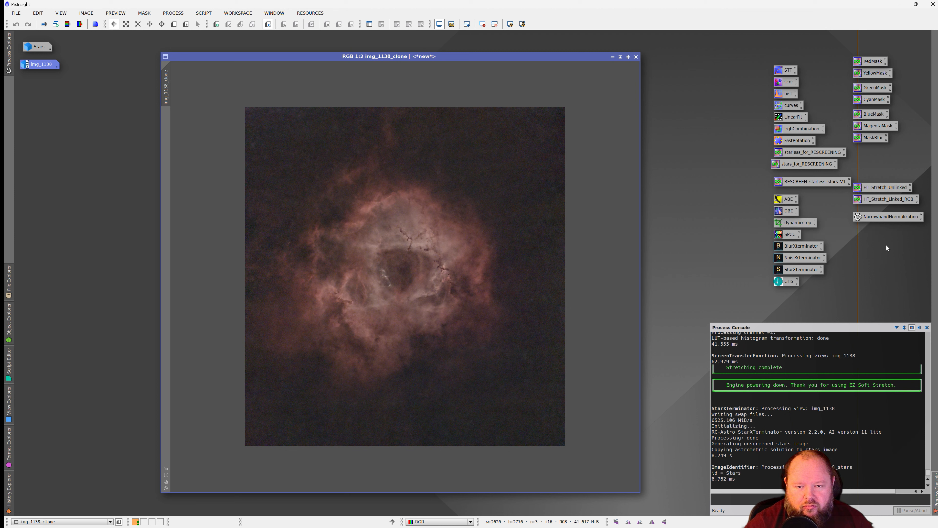
- Preview NarrowbandNormalization on img_1138_clone in real time, trying blend modes Mode2 and Mode3 before returning to Mode1
{"action": "double_click", "coordinate": [885, 219]}
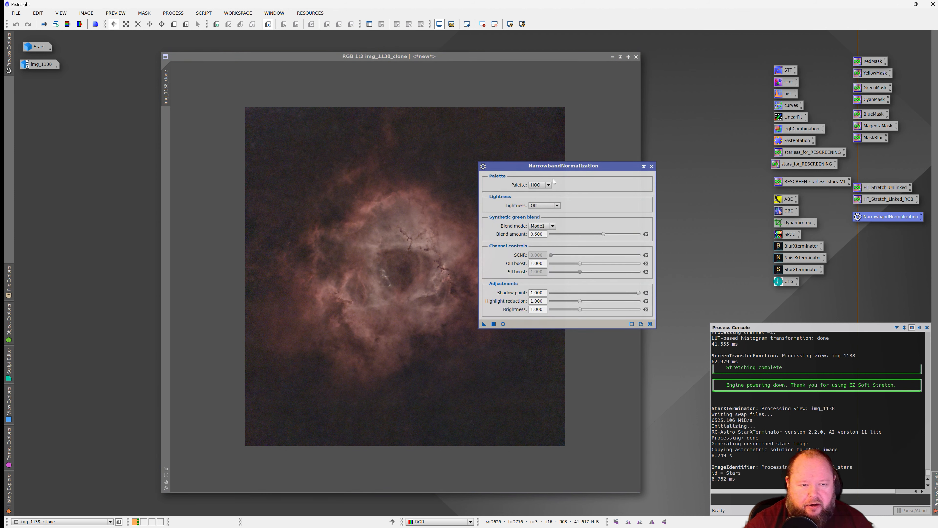
{"action": "left_click_drag", "start_coordinate": [571, 166], "coordinate": [688, 149]}
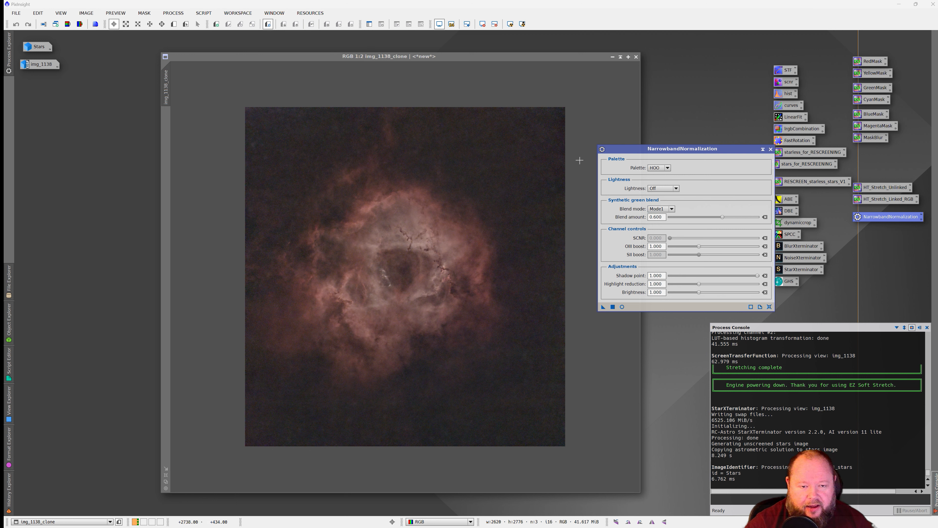
{"action": "left_click_drag", "start_coordinate": [664, 148], "coordinate": [620, 125]}
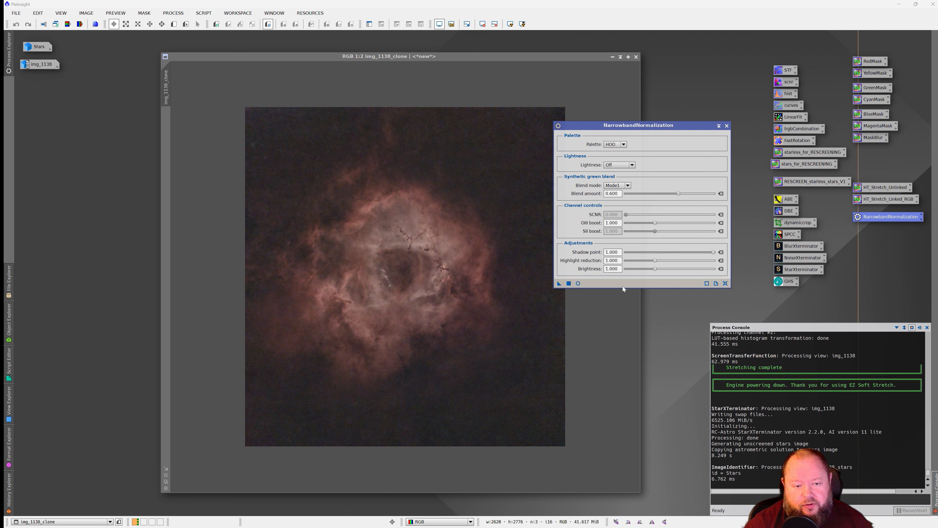
{"action": "left_click", "coordinate": [578, 283]}
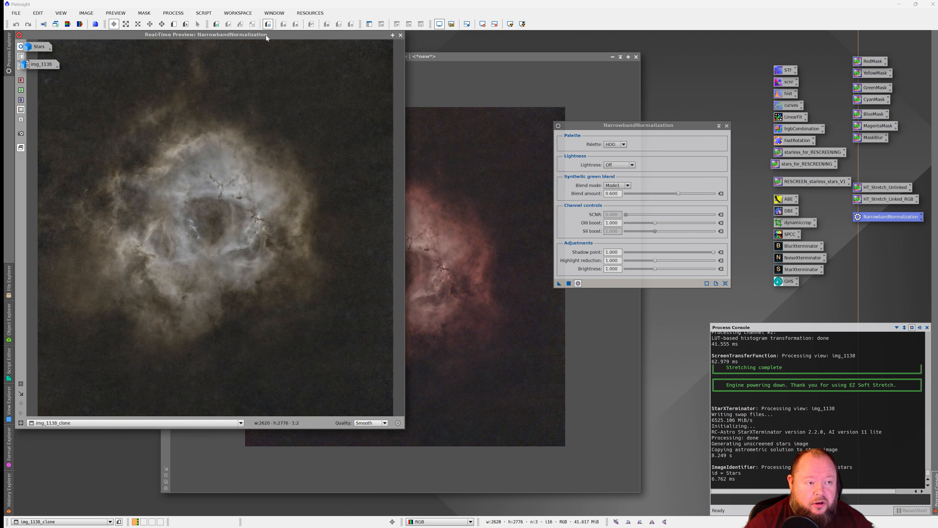
{"action": "left_click_drag", "start_coordinate": [267, 38], "coordinate": [405, 71]}
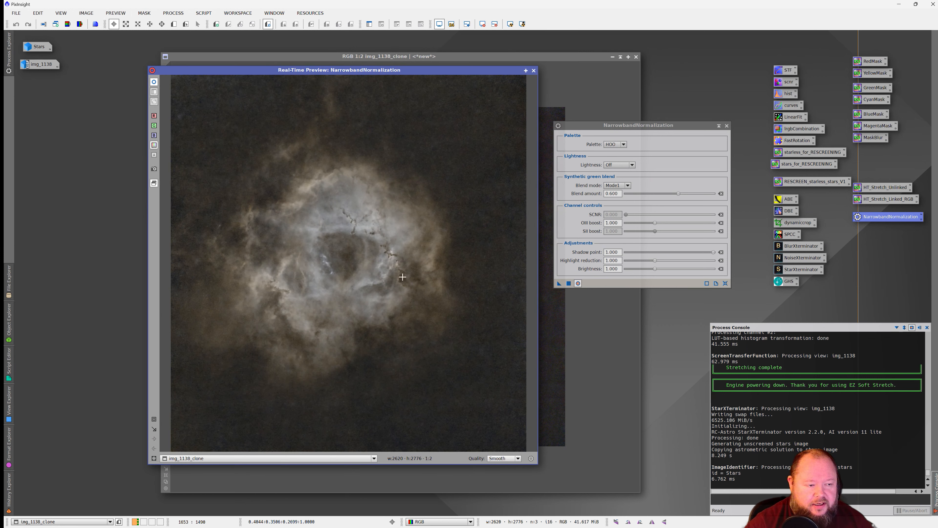
{"action": "left_click", "coordinate": [617, 185]}
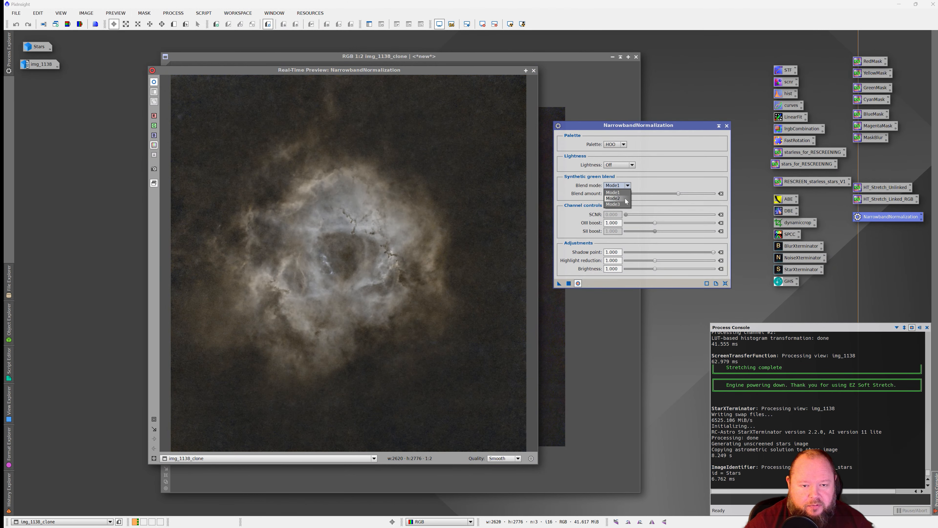
{"action": "left_click", "coordinate": [615, 199]}
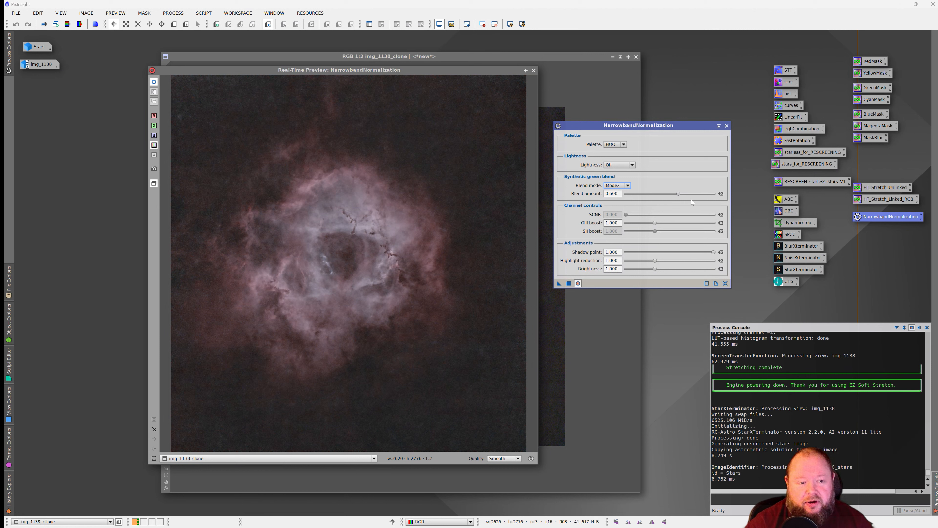
{"action": "left_click", "coordinate": [616, 203]}
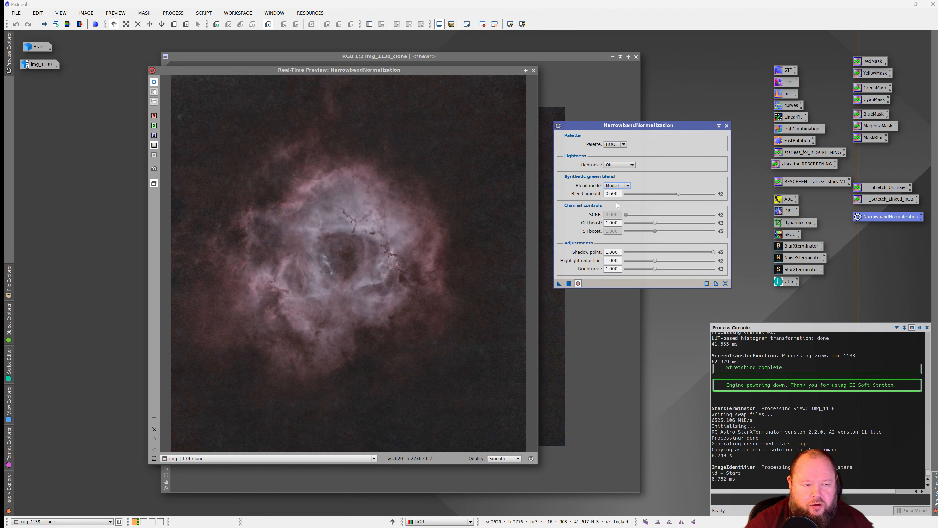
{"action": "left_click", "coordinate": [627, 186]}
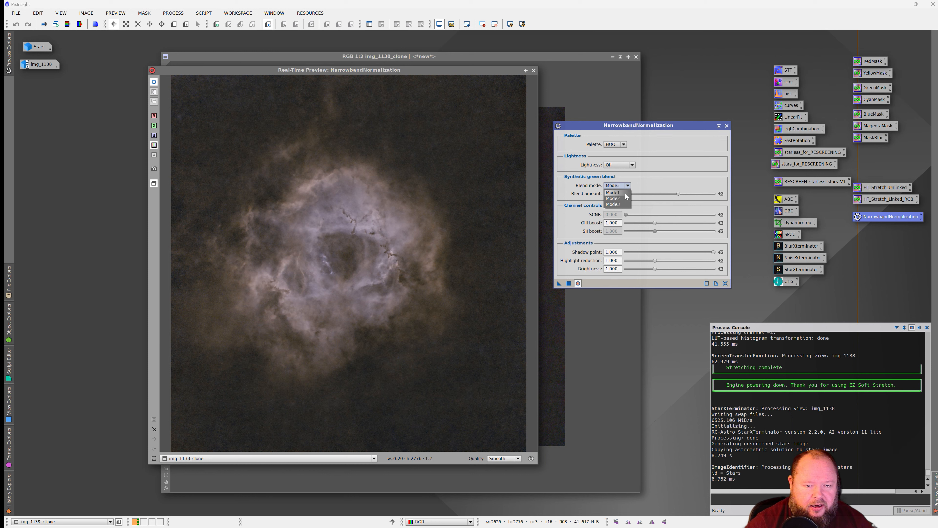
{"action": "left_click", "coordinate": [619, 190]}
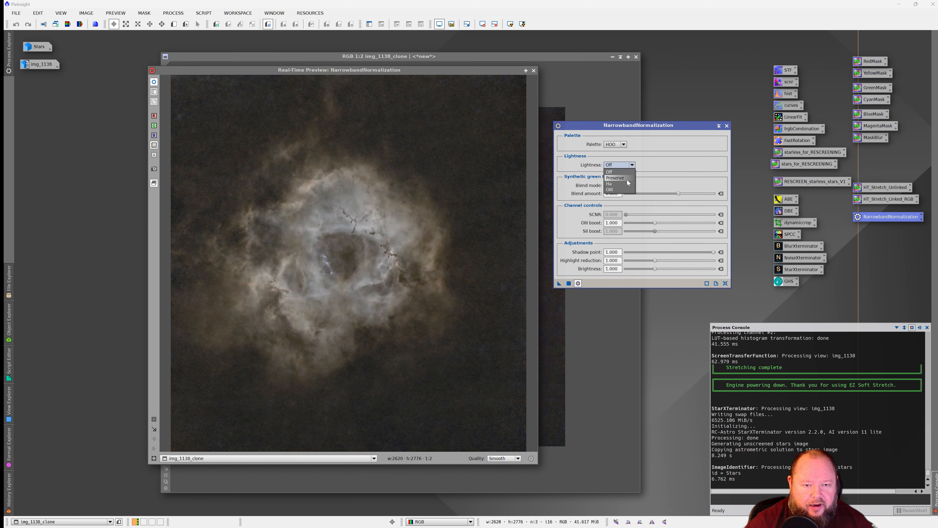
- Try lightness Preserve in NarrowbandNormalization with a blend amount of 0.545 and an OIII boost of 1.266
{"action": "left_click", "coordinate": [627, 177]}
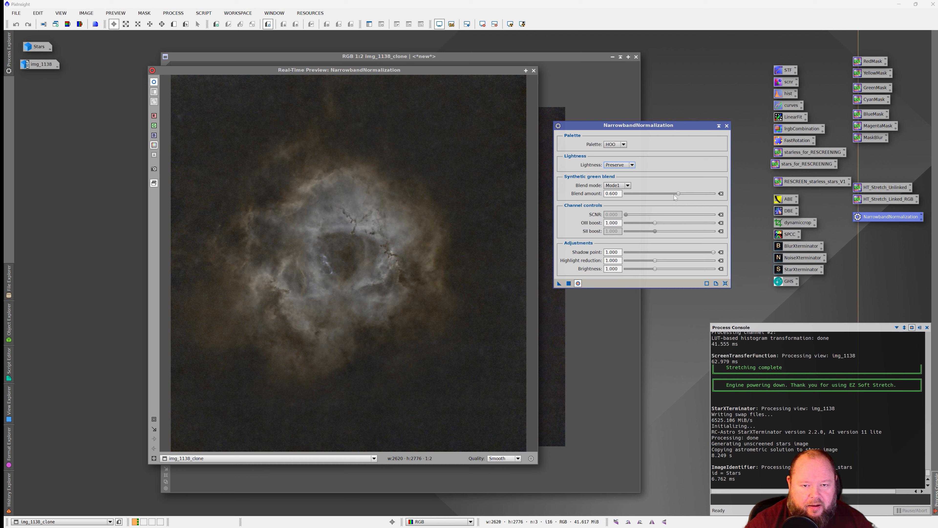
{"action": "left_click_drag", "start_coordinate": [678, 195], "coordinate": [674, 194]}
{"action": "left_click_drag", "start_coordinate": [655, 222], "coordinate": [680, 223]}
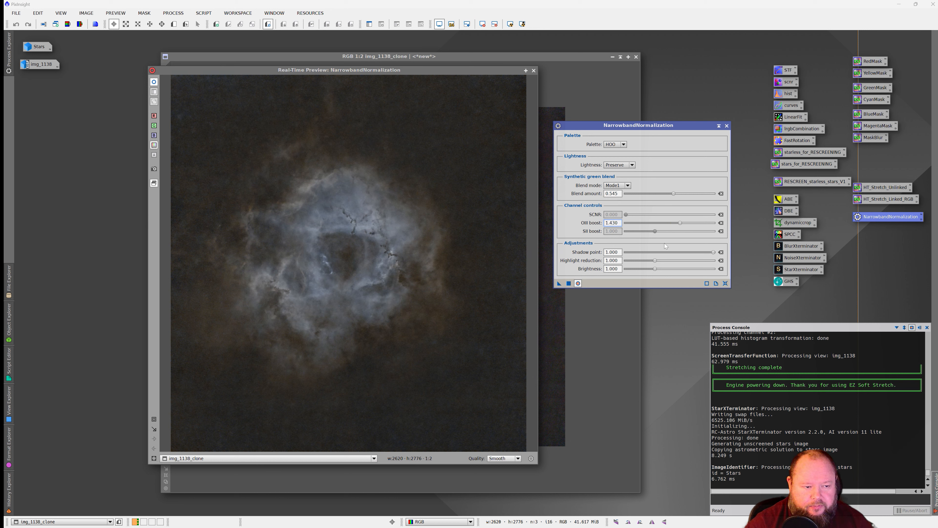
{"action": "left_click_drag", "start_coordinate": [677, 223], "coordinate": [670, 224]}
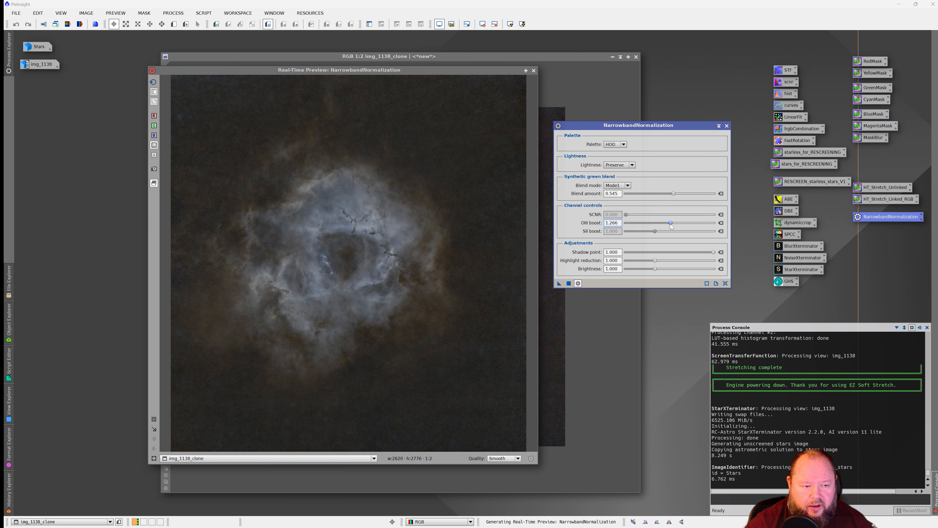
{"action": "left_click", "coordinate": [627, 192]}
- Try lightness Off with an OIII boost of 1.120, and close NarrowbandNormalization and its preview without applying it
{"action": "left_click", "coordinate": [632, 165]}
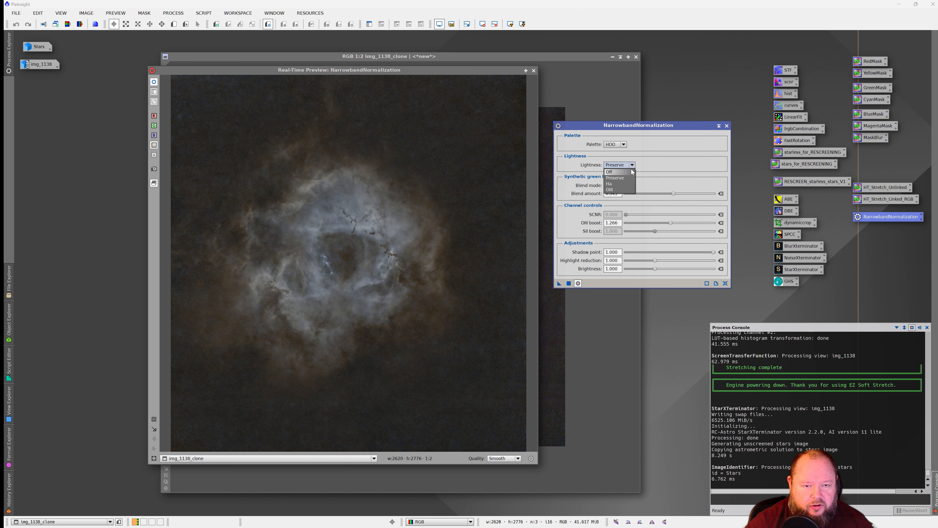
{"action": "left_click", "coordinate": [631, 173]}
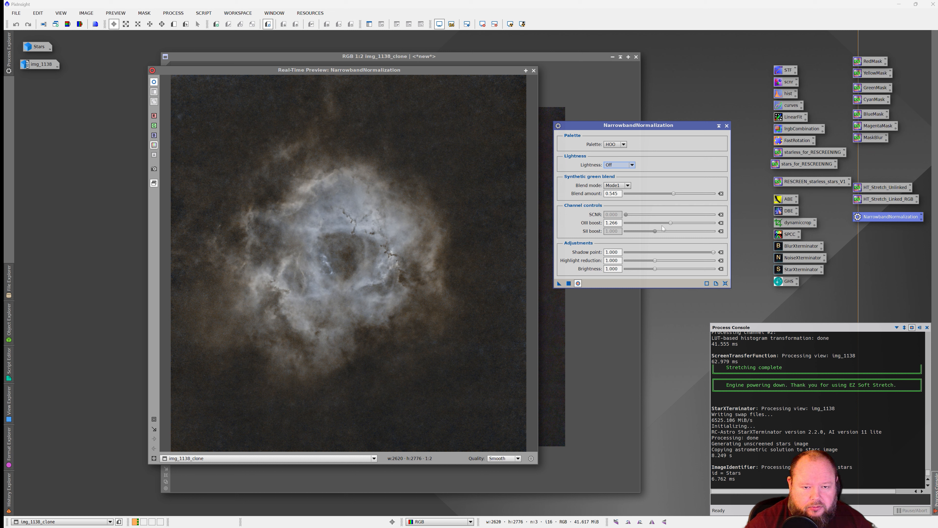
{"action": "left_click_drag", "start_coordinate": [668, 223], "coordinate": [667, 223]}
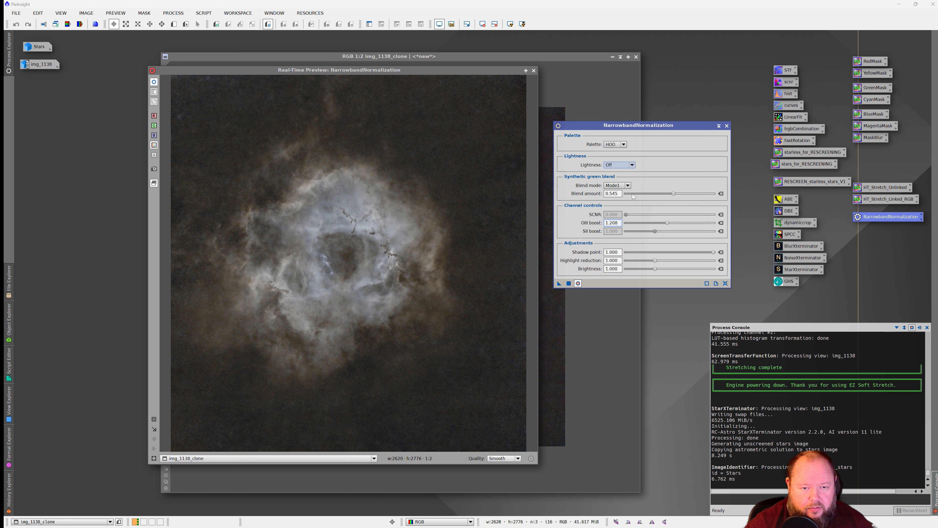
{"action": "left_click", "coordinate": [619, 193]}
{"action": "left_click_drag", "start_coordinate": [666, 222], "coordinate": [662, 224]}
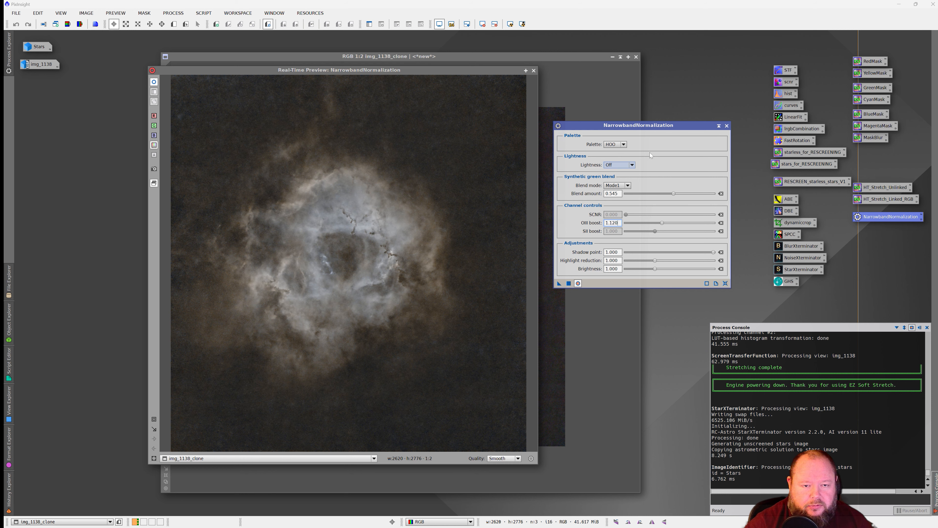
{"action": "left_click", "coordinate": [726, 126]}
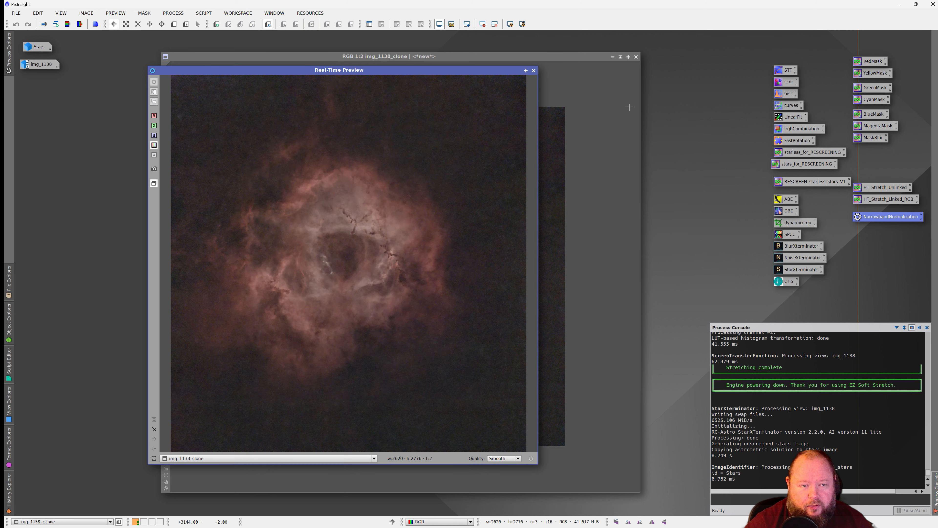
{"action": "left_click", "coordinate": [534, 70]}
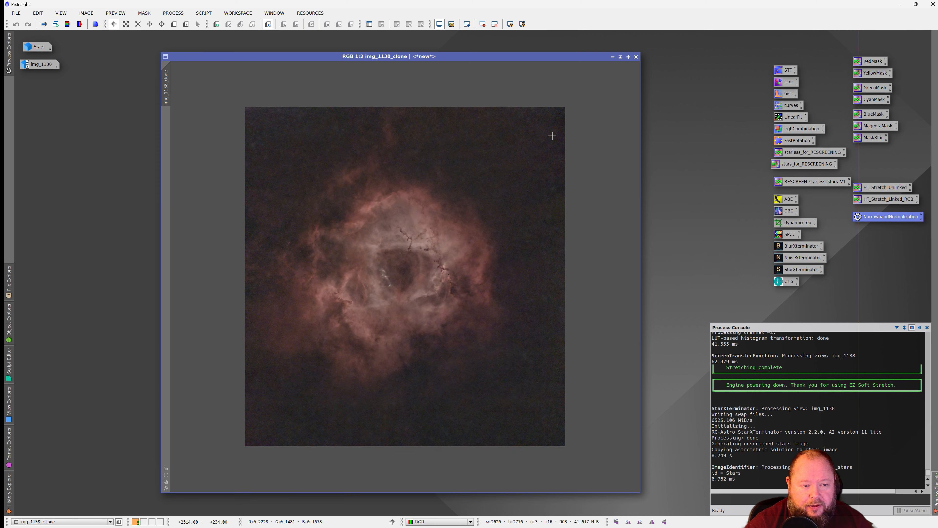
- Open CurvesTransformation beside img_1138_clone with a real-time preview and inspect the nebula's tones on the curve
{"action": "double_click", "coordinate": [780, 108]}
{"action": "left_click_drag", "start_coordinate": [598, 191], "coordinate": [621, 88]}
{"action": "left_click", "coordinate": [579, 294]}
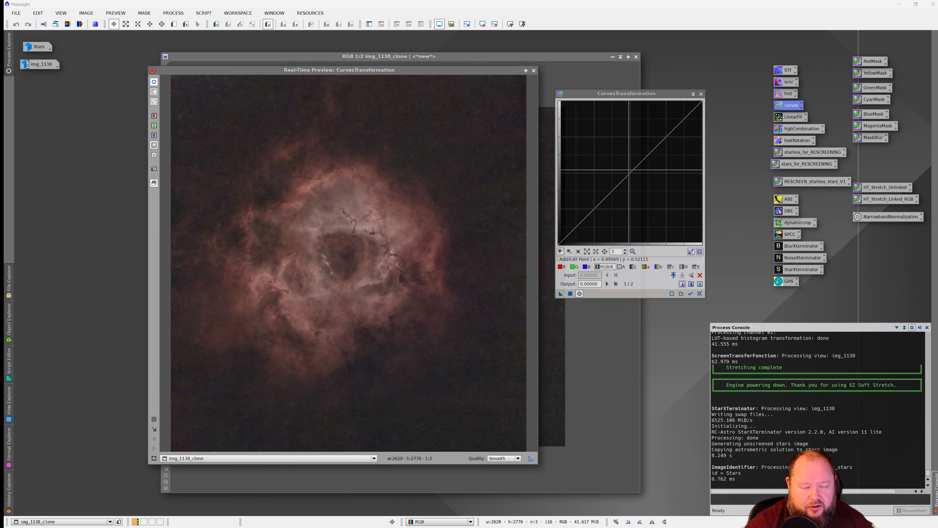
{"action": "mouse_move", "coordinate": [429, 212]}
{"action": "left_mouse_down"}
{"action": "mouse_move", "coordinate": [438, 200]}
{"action": "mouse_move", "coordinate": [393, 178]}
{"action": "left_mouse_up"}
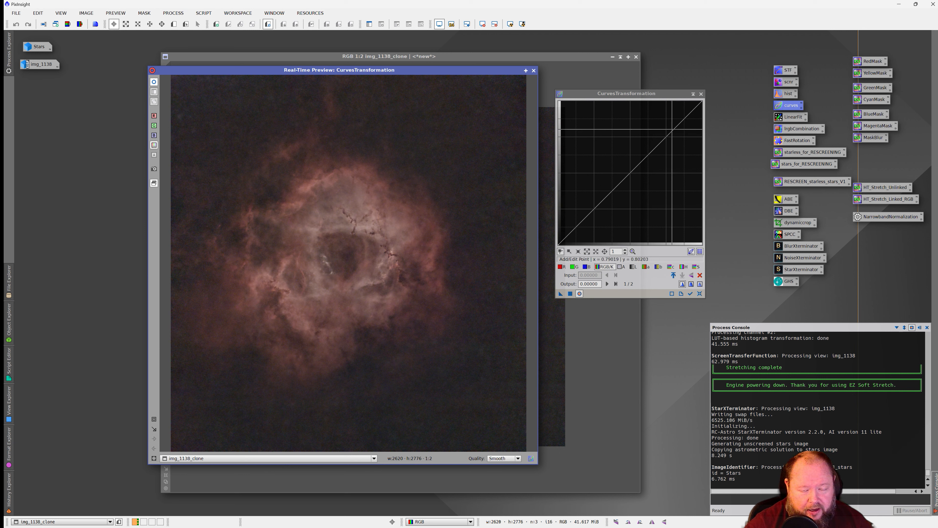
- Shape an RGB/K S-curve with points at about 0.67 input, 0.78 output and 0.23 input, 0.21 output
{"action": "left_click_drag", "start_coordinate": [341, 205], "coordinate": [346, 193]}
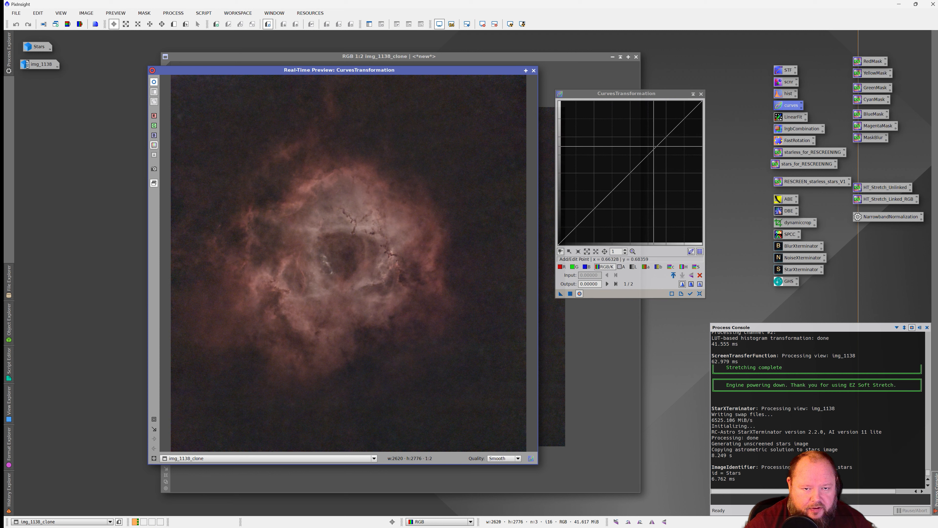
{"action": "left_click", "coordinate": [659, 140]}
{"action": "mouse_move", "coordinate": [659, 140]}
{"action": "left_mouse_down"}
{"action": "mouse_move", "coordinate": [661, 127]}
{"action": "mouse_move", "coordinate": [657, 135]}
{"action": "left_mouse_up"}
{"action": "left_click_drag", "start_coordinate": [587, 210], "coordinate": [592, 212]}
{"action": "left_click_drag", "start_coordinate": [657, 136], "coordinate": [656, 132]}
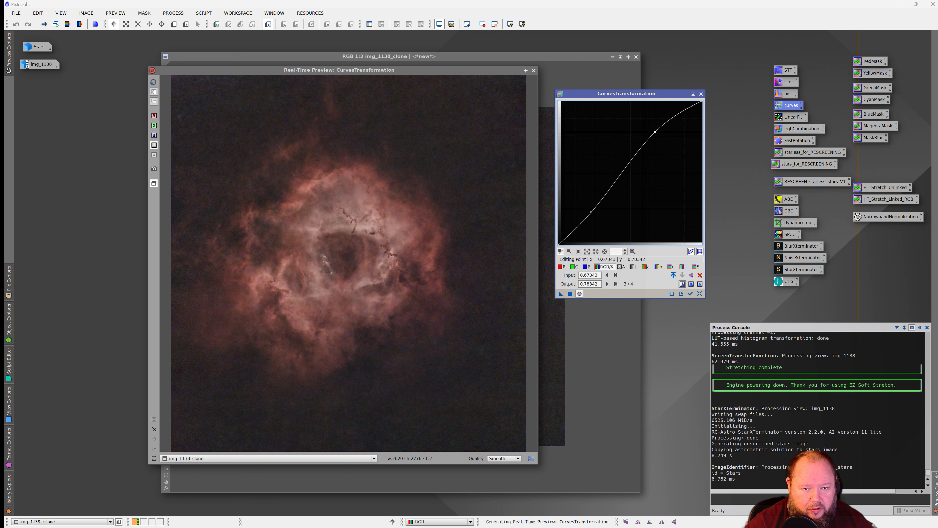
{"action": "left_click_drag", "start_coordinate": [592, 212], "coordinate": [591, 215]}
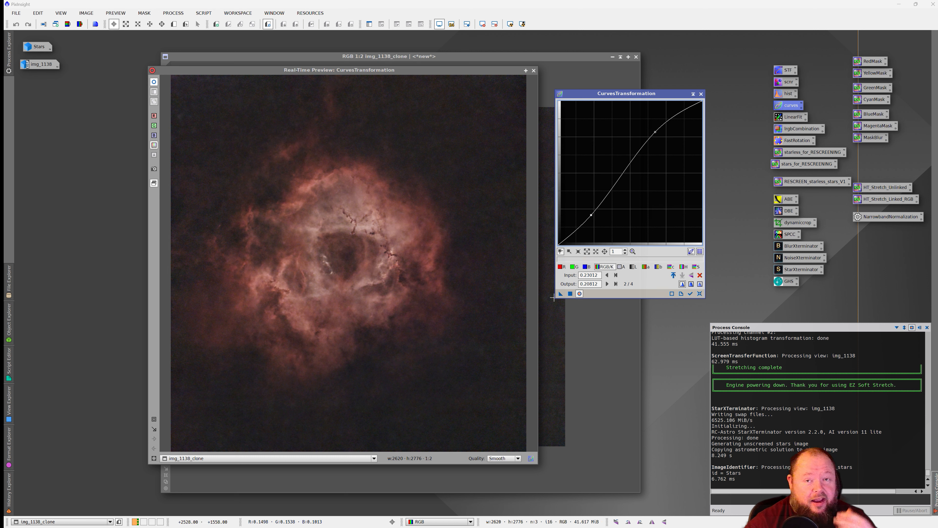
- Apply the curve adjustment to img_1138_clone, close its real-time preview, and compare the result with the original img_1138
{"action": "left_click_drag", "start_coordinate": [559, 294], "coordinate": [459, 284]}
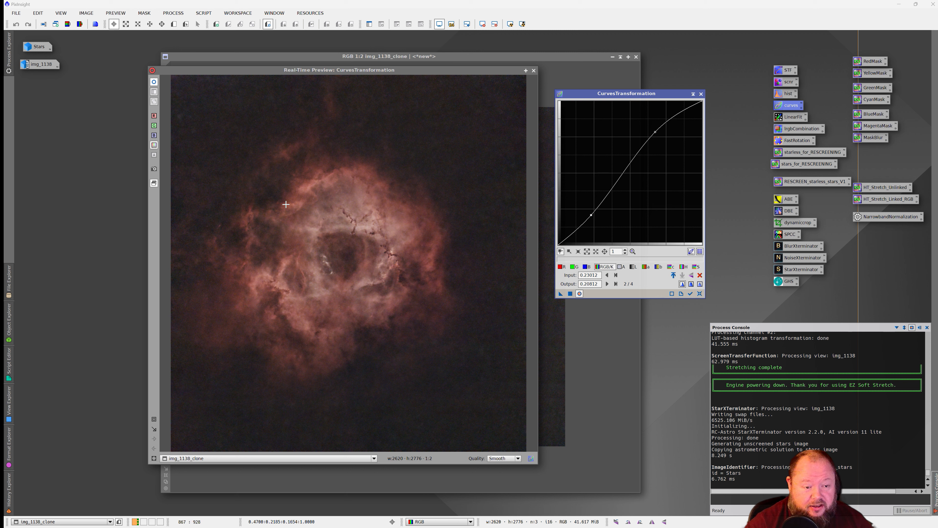
{"action": "left_click", "coordinate": [570, 293]}
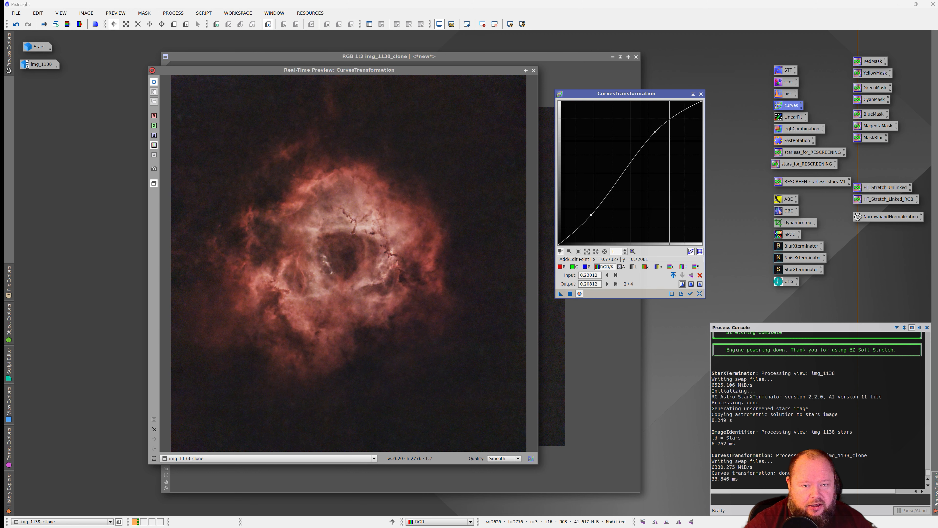
{"action": "left_click", "coordinate": [701, 93]}
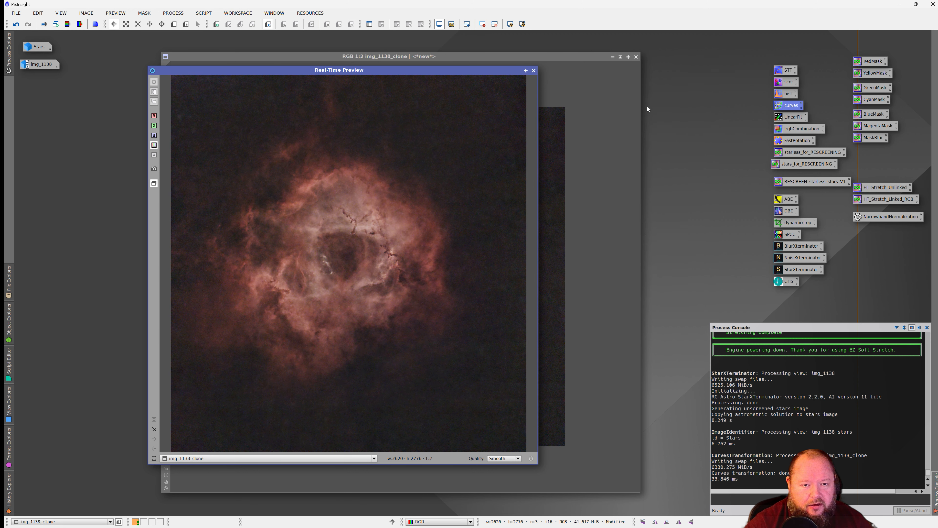
{"action": "left_click", "coordinate": [534, 71]}
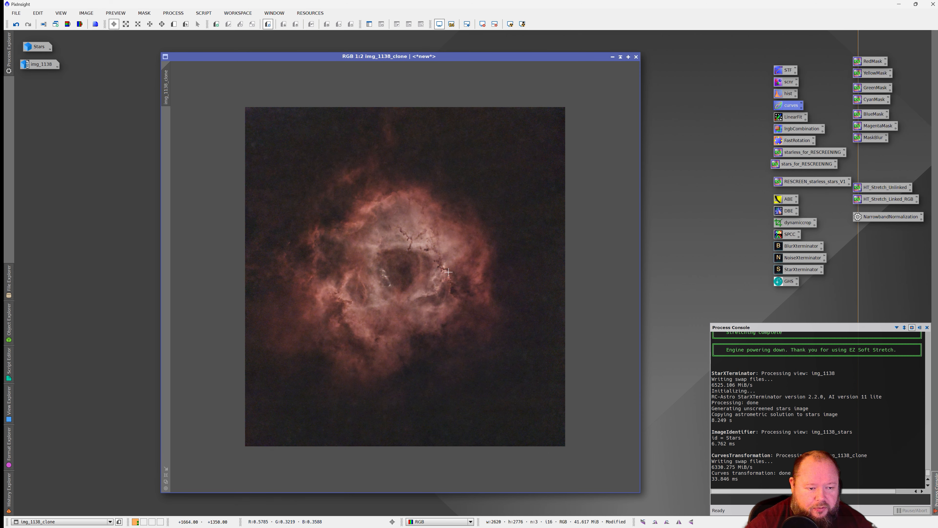
{"action": "double_click", "coordinate": [38, 66]}
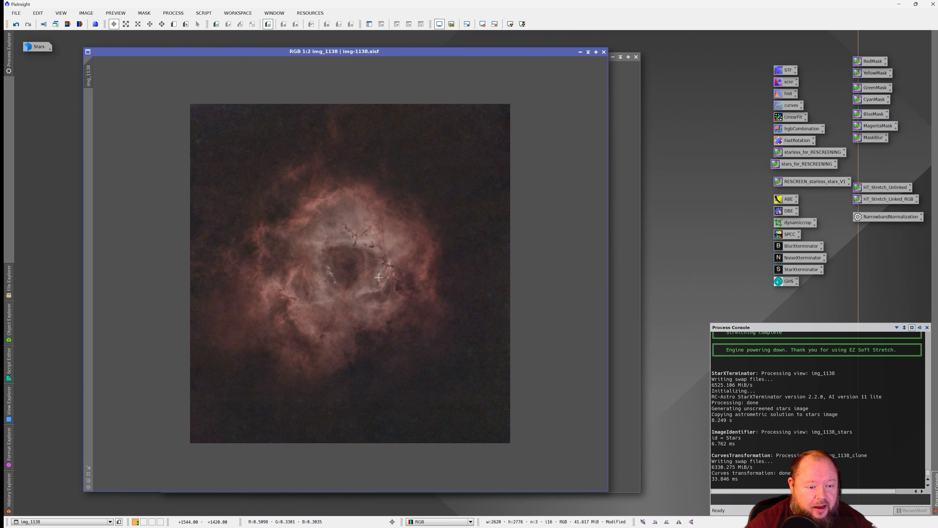
{"action": "left_click", "coordinate": [580, 52]}
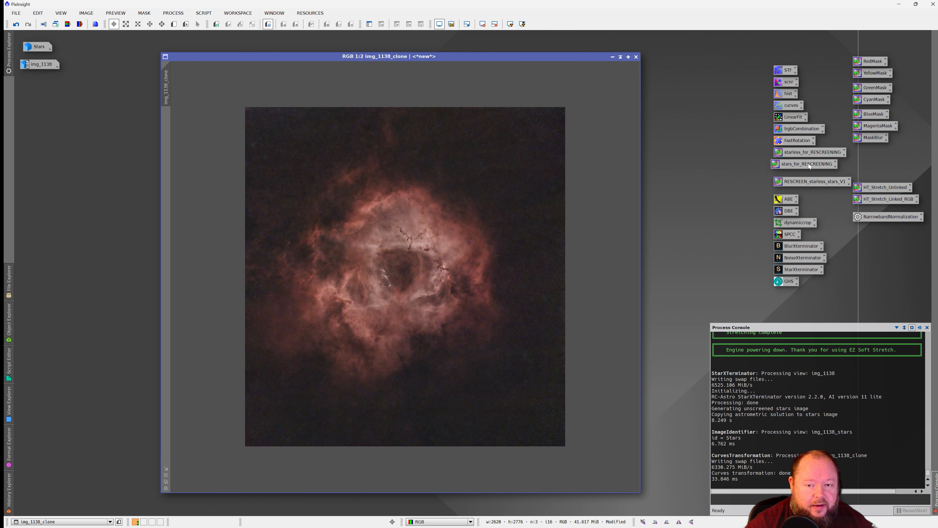
- Apply NarrowbandNormalization to img_1138_clone using the HOO palette, OIII boost 1.016 and brightness 1.007
{"action": "double_click", "coordinate": [877, 218]}
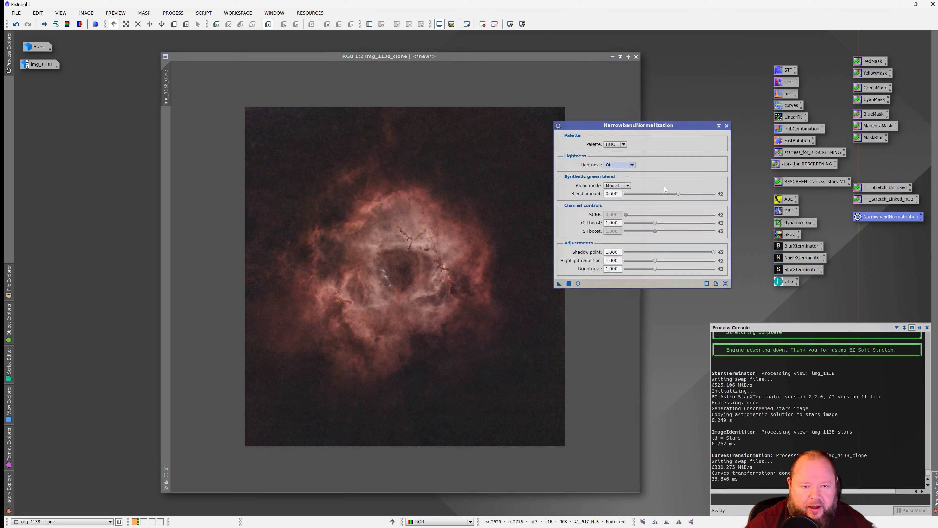
{"action": "left_click", "coordinate": [578, 283]}
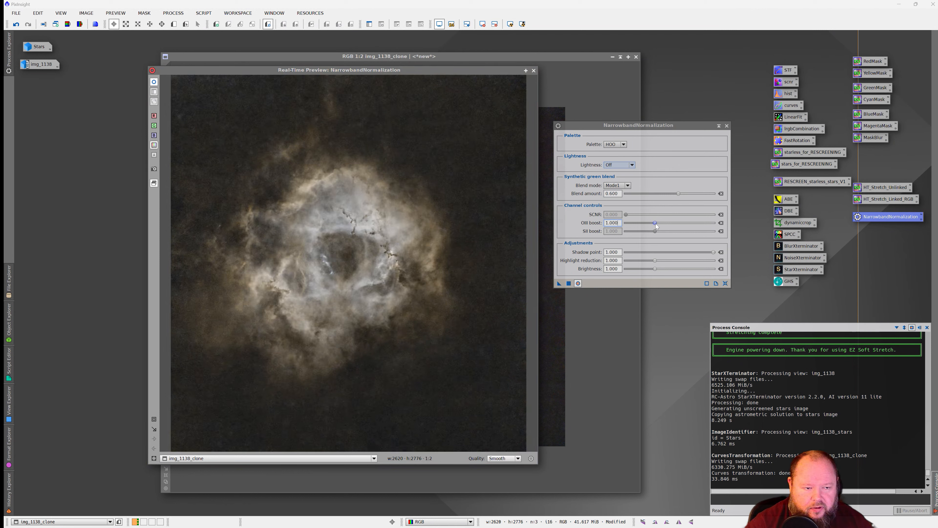
{"action": "left_click_drag", "start_coordinate": [656, 223], "coordinate": [656, 223]}
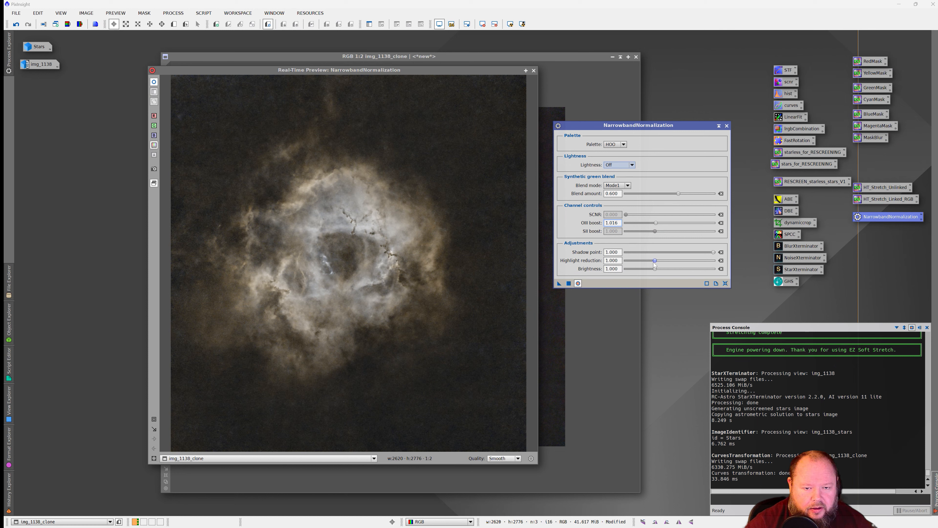
{"action": "left_click_drag", "start_coordinate": [655, 268], "coordinate": [655, 269]}
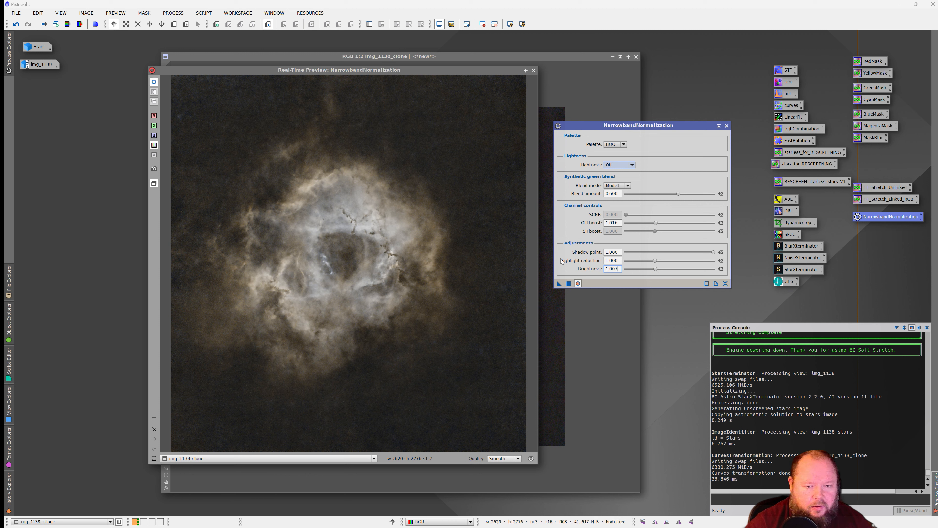
{"action": "left_click", "coordinate": [569, 284]}
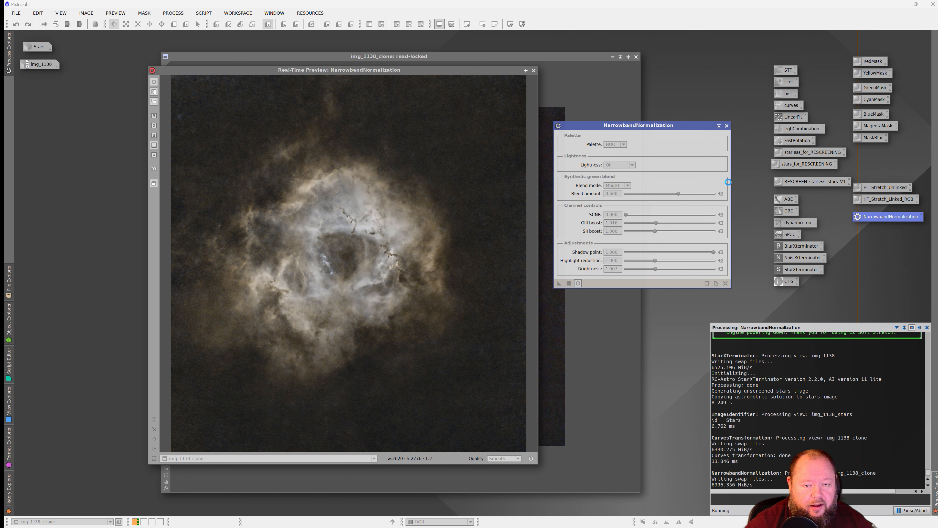
{"action": "left_click", "coordinate": [726, 126]}
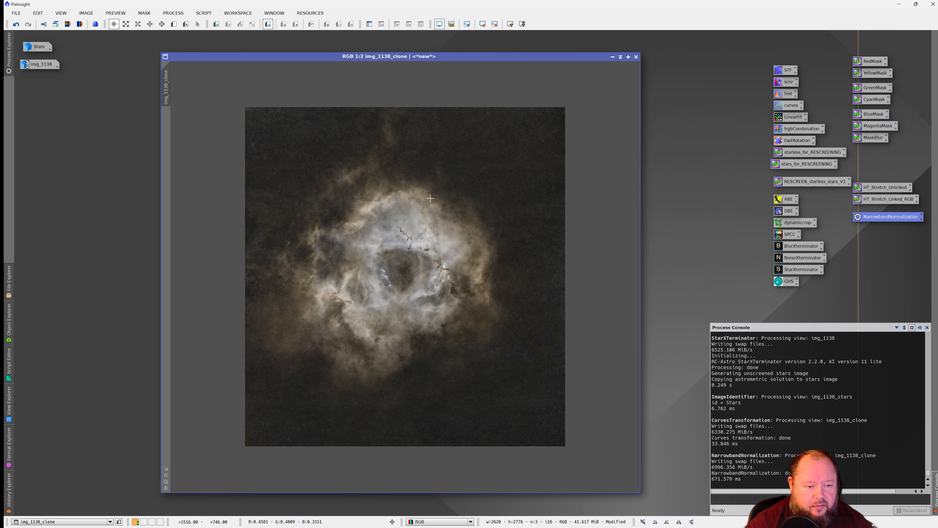
- Generate a yellow color mask from img_1138_clone with the YellowMask process and place the mask window aside
{"action": "left_click_drag", "start_coordinate": [483, 54], "coordinate": [469, 46]}
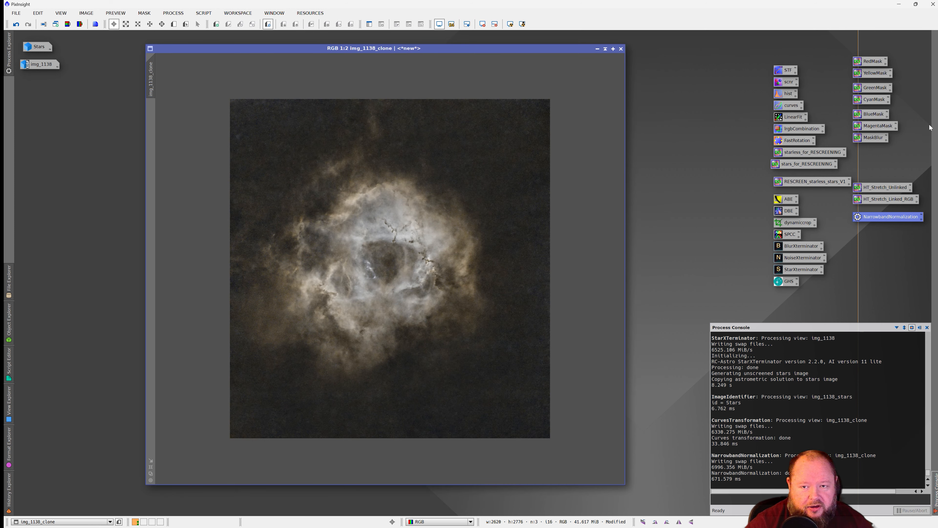
{"action": "left_click", "coordinate": [872, 72]}
{"action": "left_click_drag", "start_coordinate": [824, 84], "coordinate": [861, 69]}
{"action": "left_click_drag", "start_coordinate": [517, 51], "coordinate": [483, 46]}
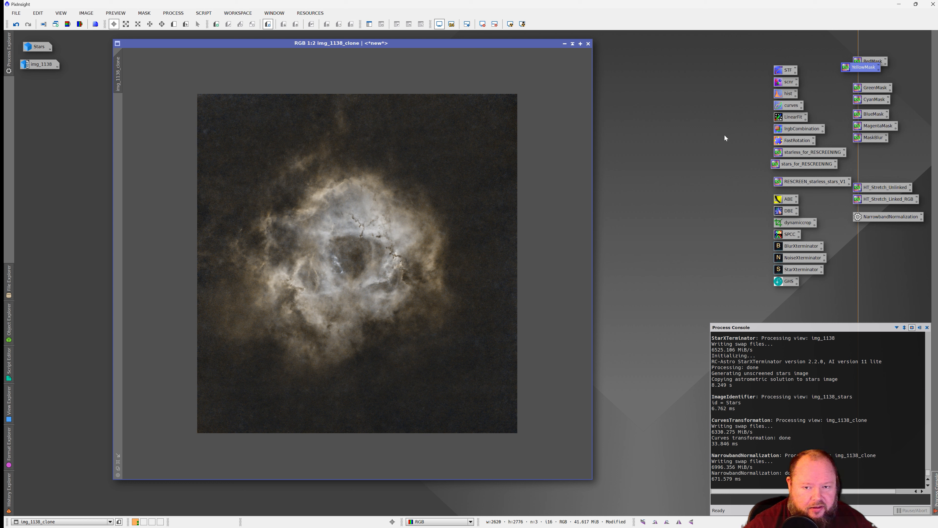
{"action": "left_click_drag", "start_coordinate": [853, 69], "coordinate": [450, 205]}
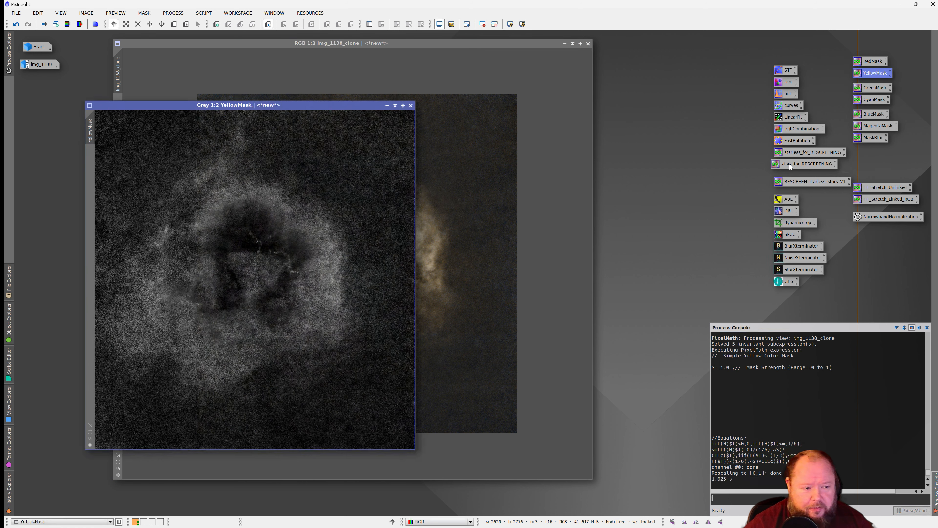
{"action": "left_click_drag", "start_coordinate": [278, 106], "coordinate": [467, 96]}
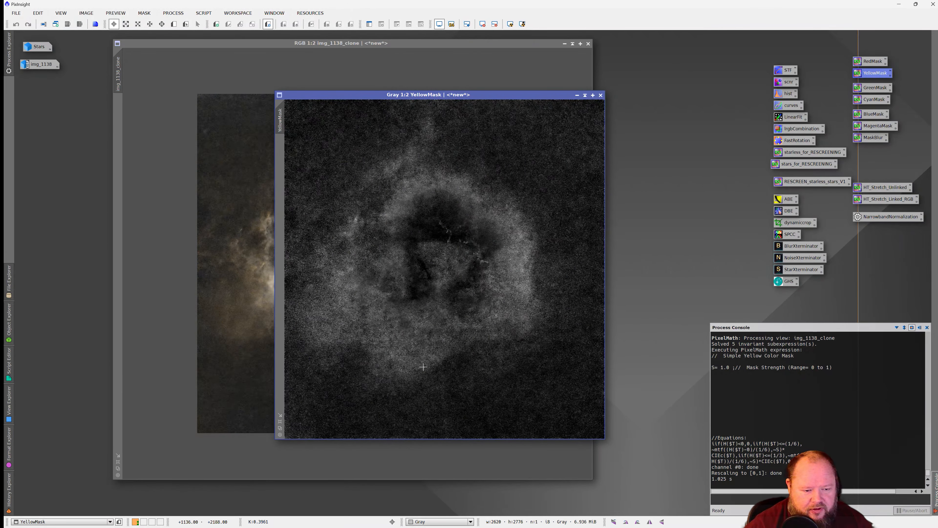
- Blur the YellowMask image three times with MaskBlur and move it clear of the clone image
{"action": "left_click_drag", "start_coordinate": [869, 138], "coordinate": [486, 242]}
{"action": "left_click_drag", "start_coordinate": [866, 139], "coordinate": [445, 227]}
{"action": "left_click_drag", "start_coordinate": [874, 139], "coordinate": [445, 225]}
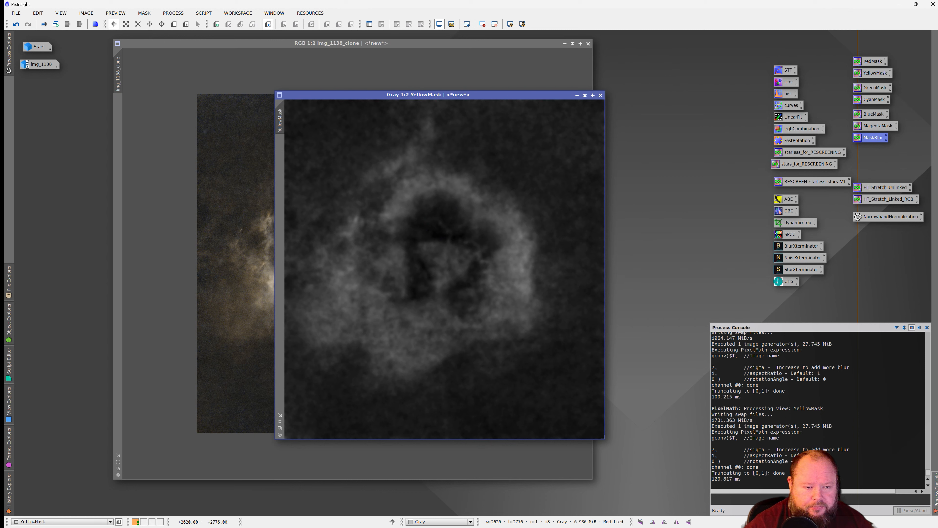
{"action": "left_click_drag", "start_coordinate": [451, 97], "coordinate": [606, 117]}
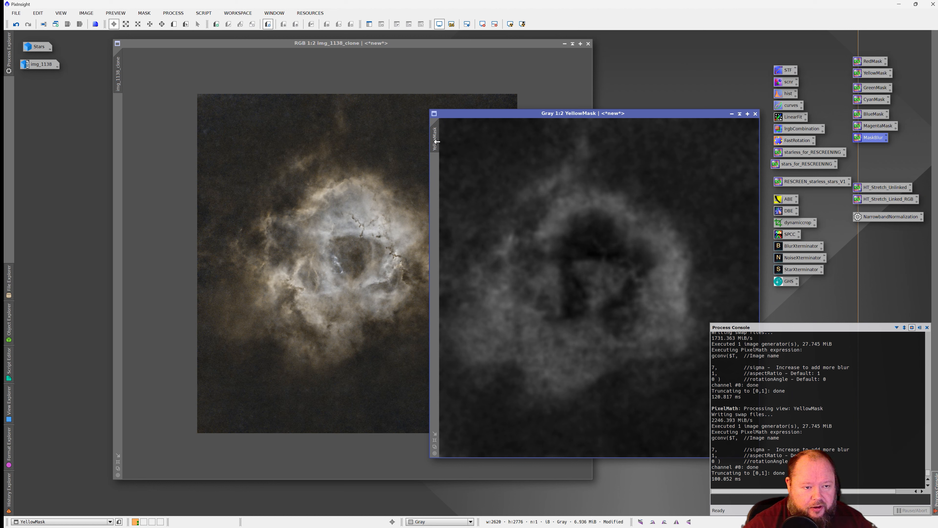
- Assign YellowMask as the mask of img_1138_clone and minimize the mask image onto the empty workspace
{"action": "mouse_move", "coordinate": [438, 141]}
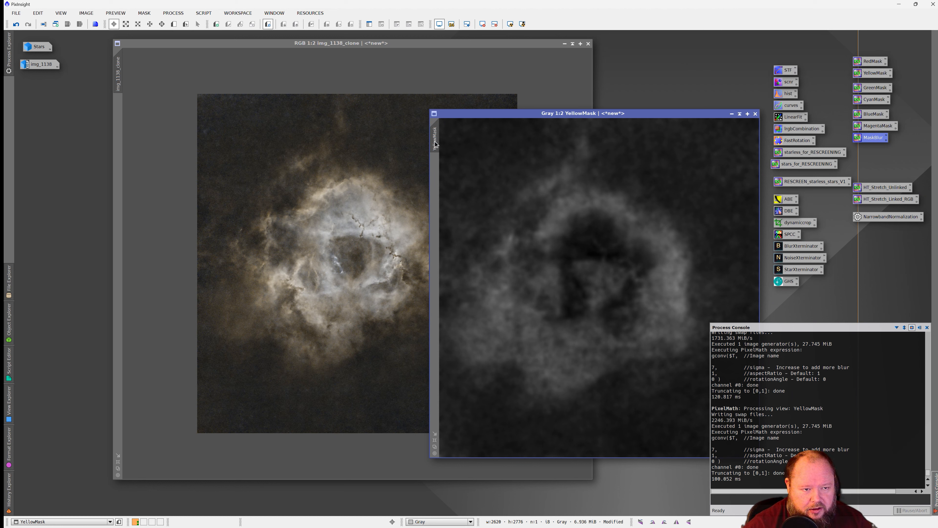
{"action": "left_click_drag", "start_coordinate": [436, 145], "coordinate": [118, 113]}
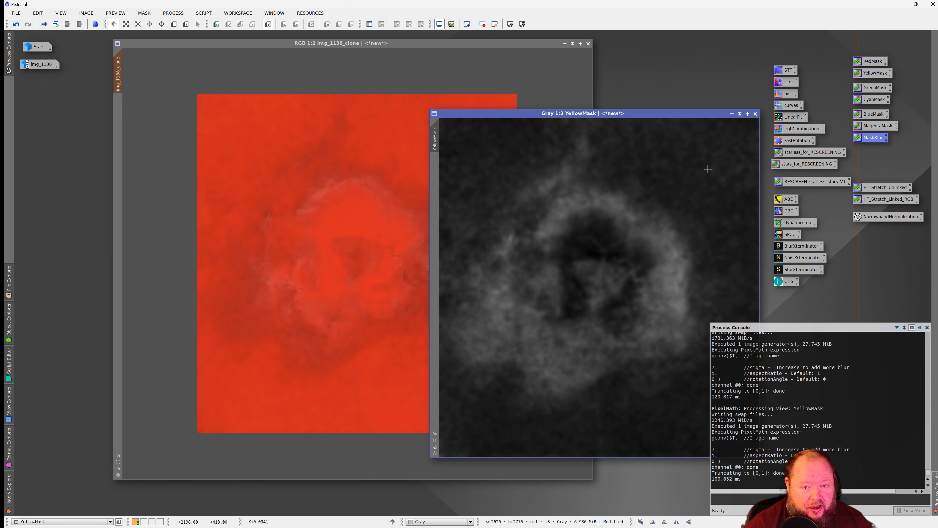
{"action": "left_click", "coordinate": [731, 114]}
{"action": "left_click_drag", "start_coordinate": [612, 288], "coordinate": [666, 68]}
{"action": "left_click_drag", "start_coordinate": [404, 44], "coordinate": [377, 56]}
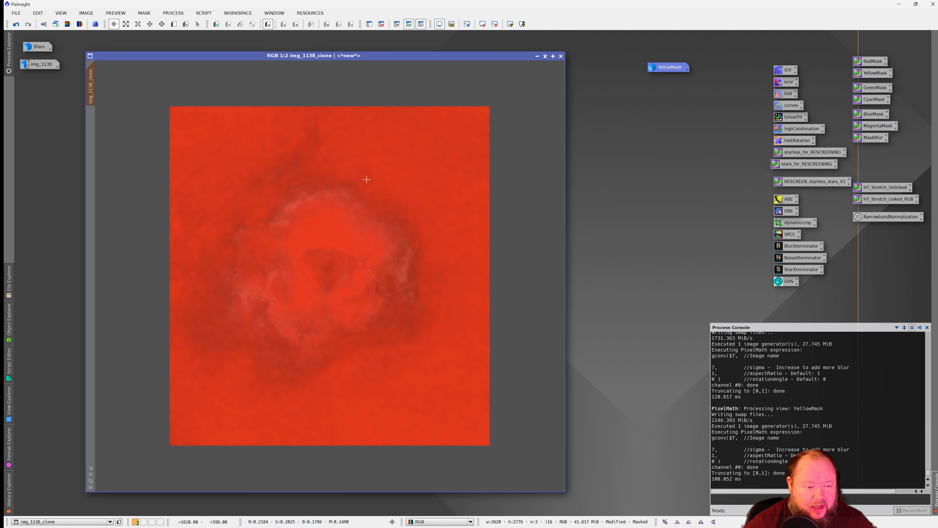
- Hide the red mask overlay on img_1138_clone while keeping the mask enabled
{"action": "right_click", "coordinate": [359, 172]}
{"action": "mouse_move", "coordinate": [460, 258]}
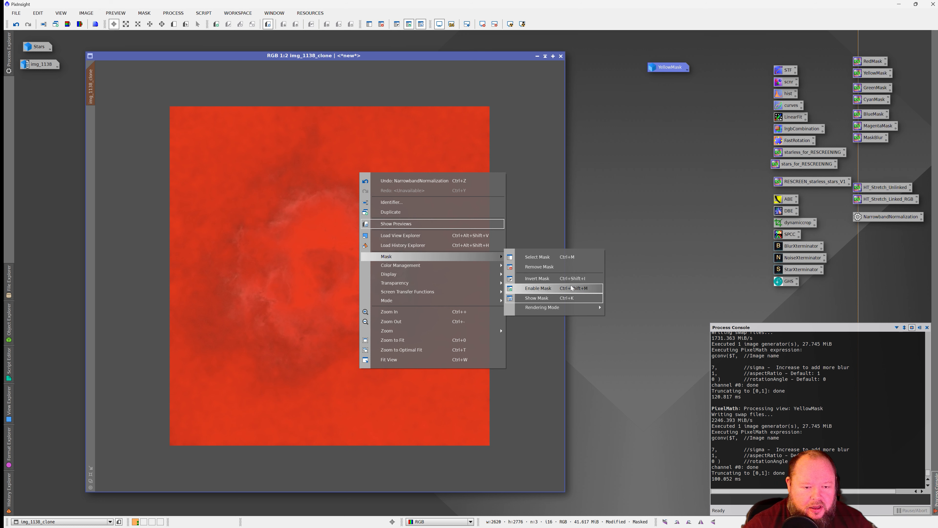
{"action": "left_click", "coordinate": [567, 297]}
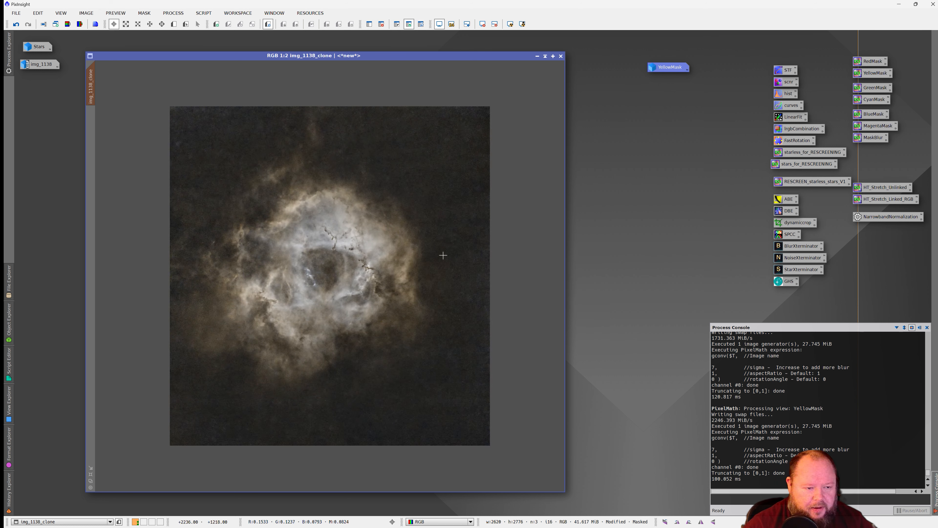
{"action": "mouse_move", "coordinate": [95, 76]}
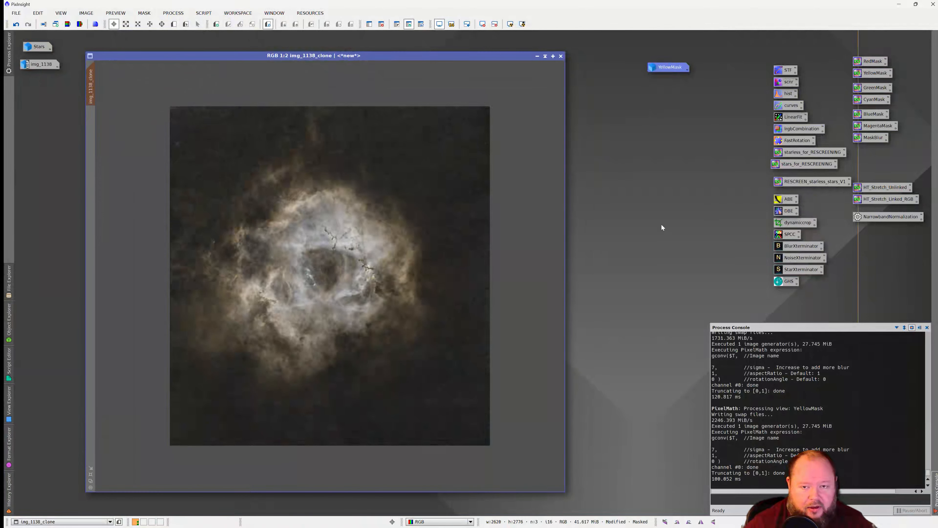
- Preview a CurvesTransformation on the masked clone in real time and raise the red curve to about 0.75 output at 0.22 input
{"action": "double_click", "coordinate": [779, 106]}
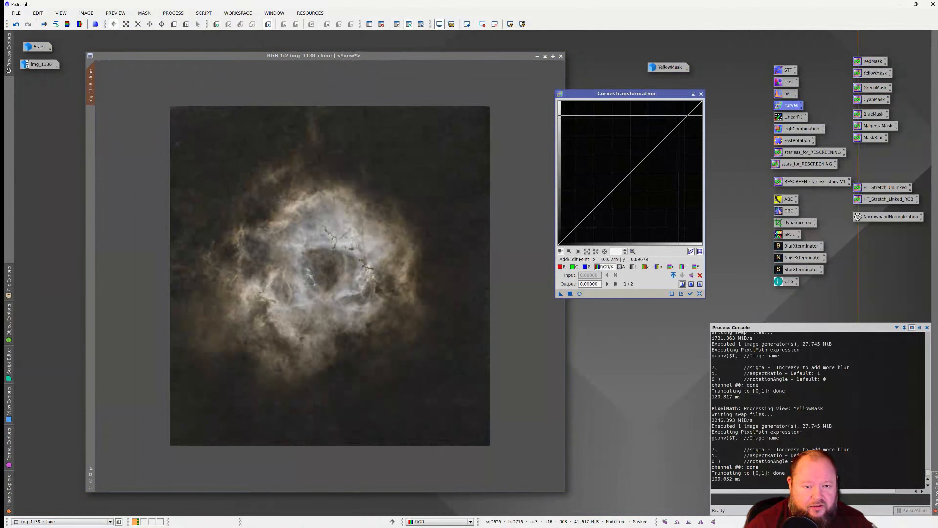
{"action": "left_click_drag", "start_coordinate": [617, 95], "coordinate": [612, 106]}
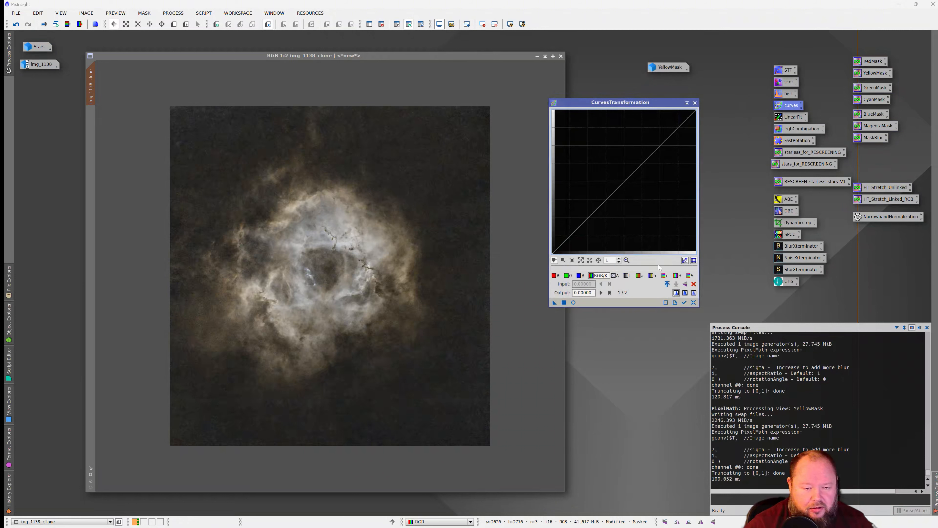
{"action": "left_click", "coordinate": [556, 276]}
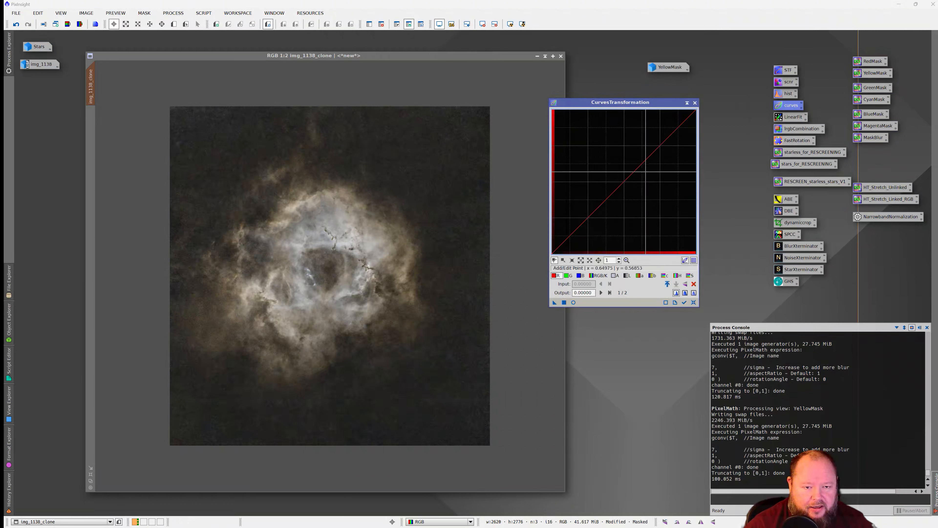
{"action": "mouse_move", "coordinate": [623, 182]}
{"action": "left_mouse_down"}
{"action": "mouse_move", "coordinate": [615, 159]}
{"action": "mouse_move", "coordinate": [636, 180]}
{"action": "left_mouse_up"}
{"action": "left_click", "coordinate": [694, 303]}
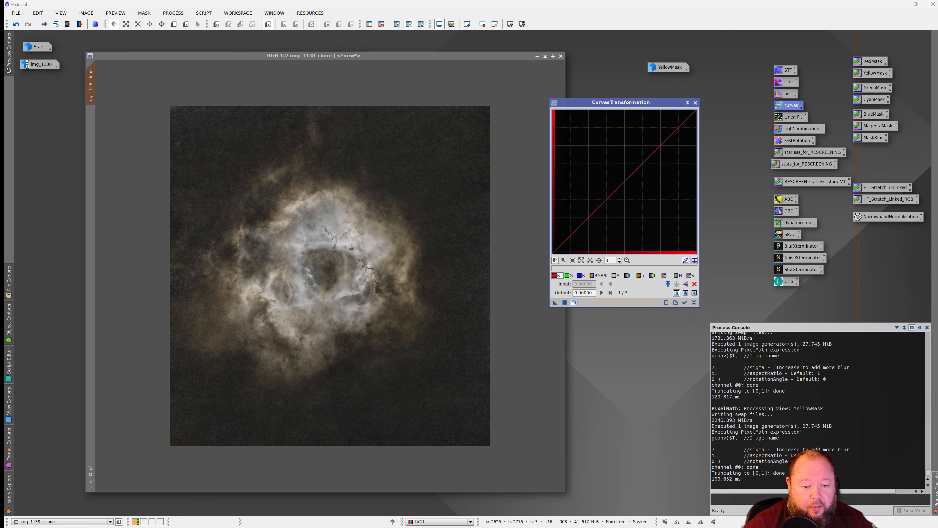
{"action": "left_click", "coordinate": [574, 303]}
{"action": "left_click_drag", "start_coordinate": [602, 204], "coordinate": [585, 146]}
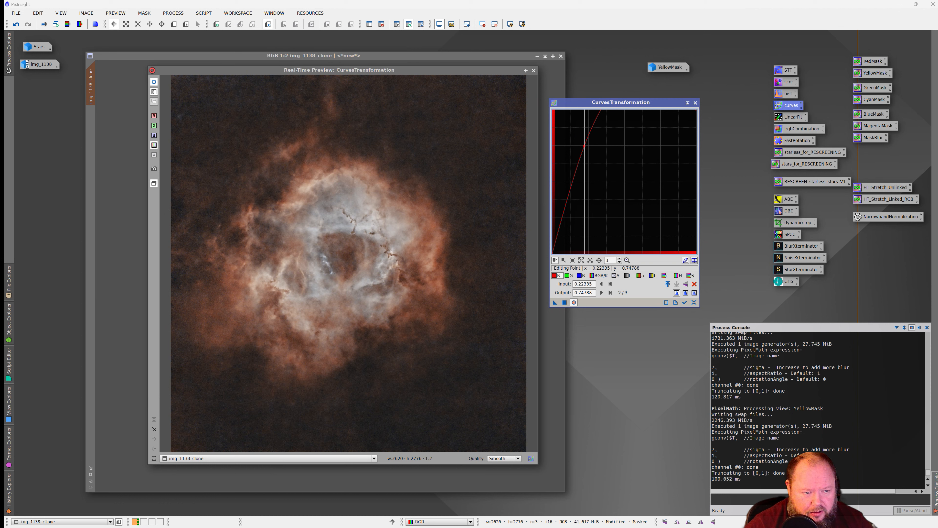
- Shape the green curve into an S with points at about 0.25 input, 0.20 output and 0.53 input, 0.74 output
{"action": "left_click", "coordinate": [568, 275]}
{"action": "left_click_drag", "start_coordinate": [628, 180], "coordinate": [624, 135]}
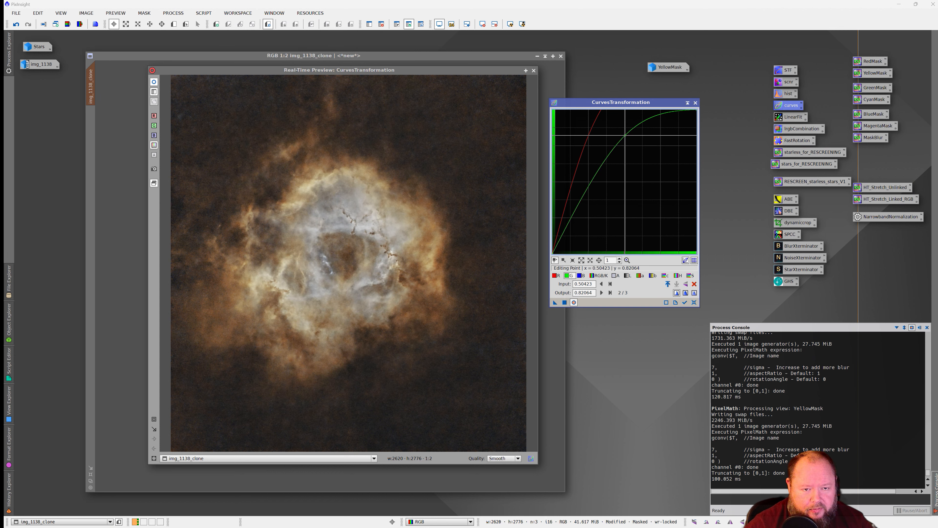
{"action": "left_click_drag", "start_coordinate": [588, 199], "coordinate": [588, 225]}
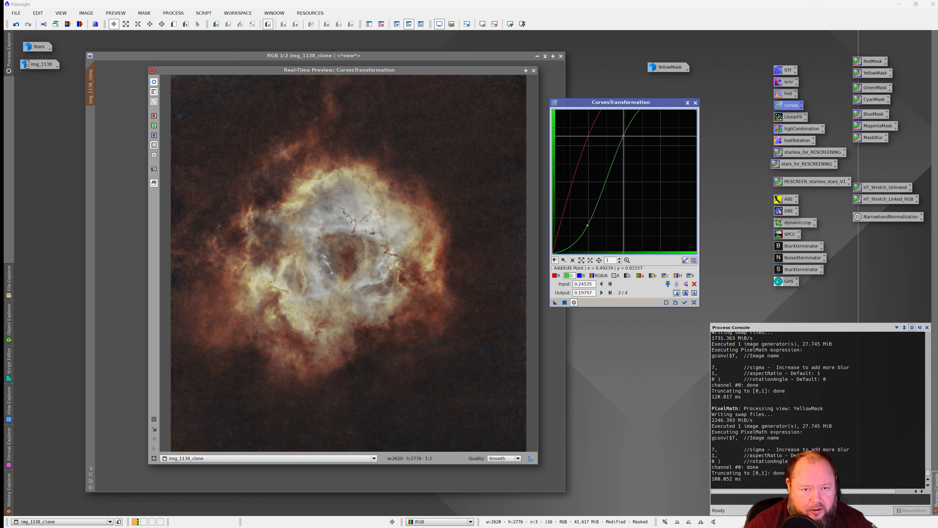
{"action": "left_click_drag", "start_coordinate": [623, 136], "coordinate": [629, 148]}
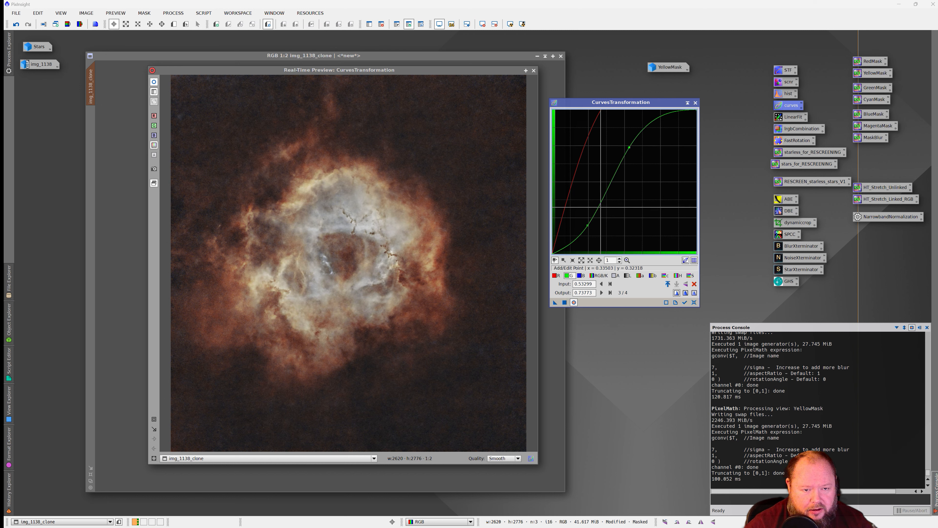
- Move the lower green curve point to about 0.23 input, 0.14 output, apply the curves to img_1138_clone, and reset them without a preview
{"action": "left_click_drag", "start_coordinate": [587, 225], "coordinate": [585, 234]}
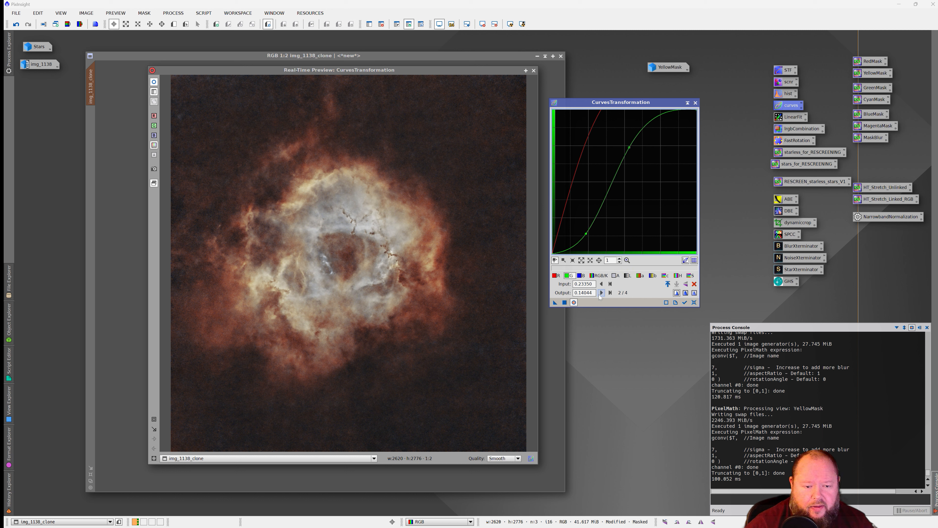
{"action": "left_click", "coordinate": [564, 302]}
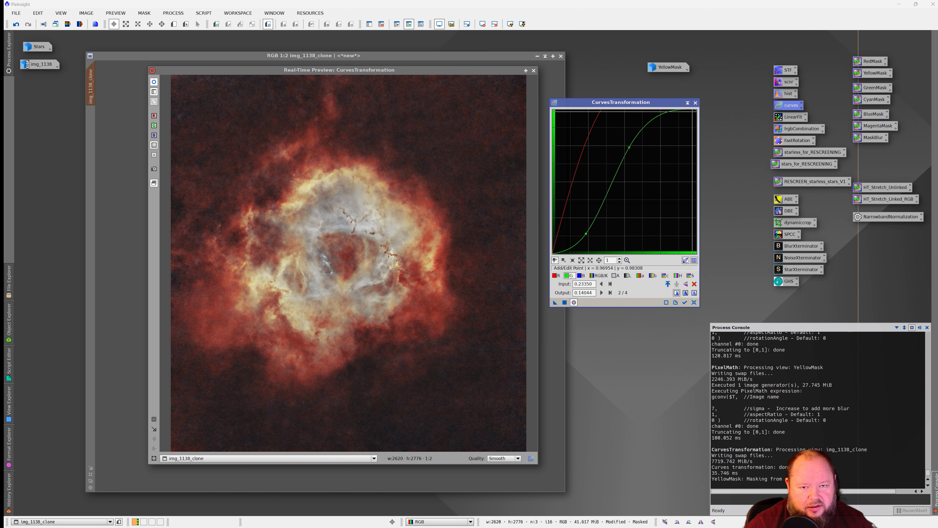
{"action": "left_click", "coordinate": [694, 302]}
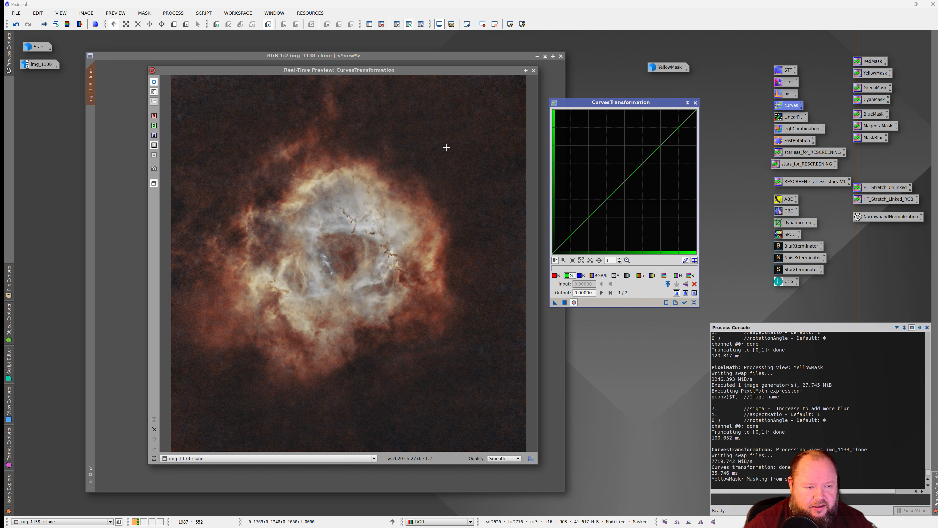
{"action": "left_click", "coordinate": [533, 70]}
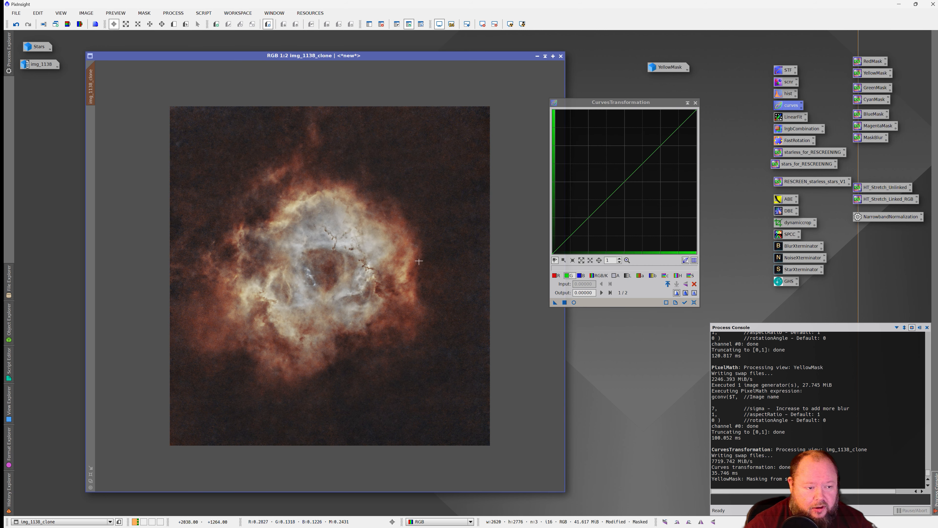
- Examine the recolored nebula in img_1138_clone up close at 1:1 and as a whole at 1:2
{"action": "scroll", "coordinate": [325, 282], "scroll_direction": "up", "scroll_amount": 1}
{"action": "scroll", "coordinate": [307, 282], "scroll_direction": "down", "scroll_amount": 1}
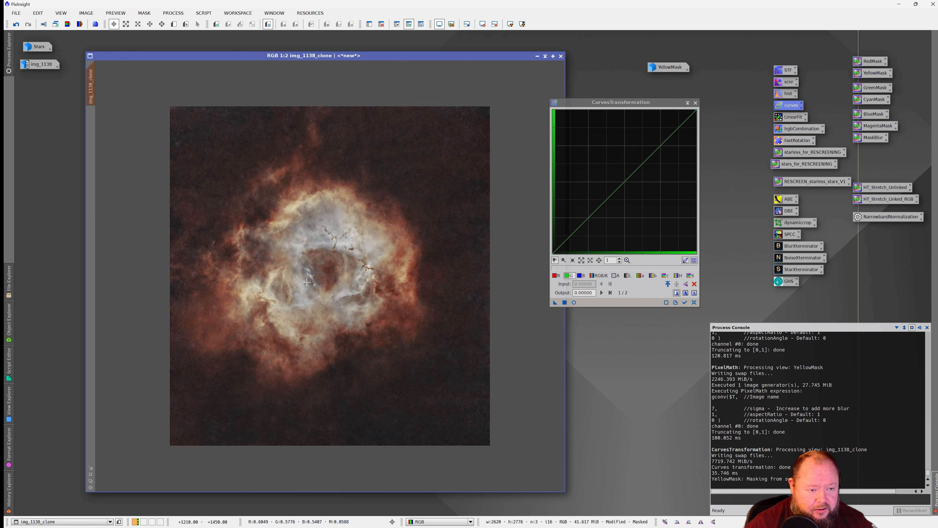
{"action": "scroll", "coordinate": [307, 282], "scroll_direction": "up", "scroll_amount": 1}
{"action": "scroll", "coordinate": [350, 282], "scroll_direction": "down", "scroll_amount": 1}
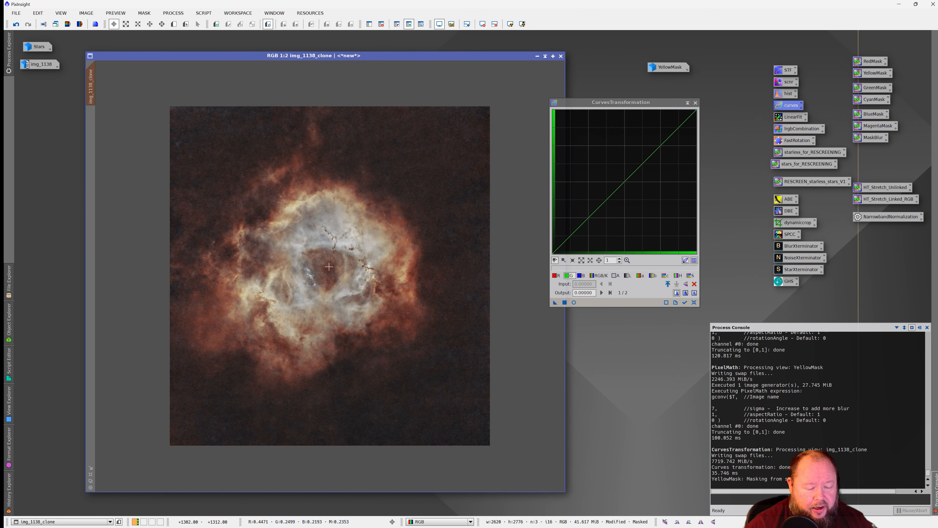
{"action": "scroll", "coordinate": [321, 310], "scroll_direction": "up", "scroll_amount": 1}
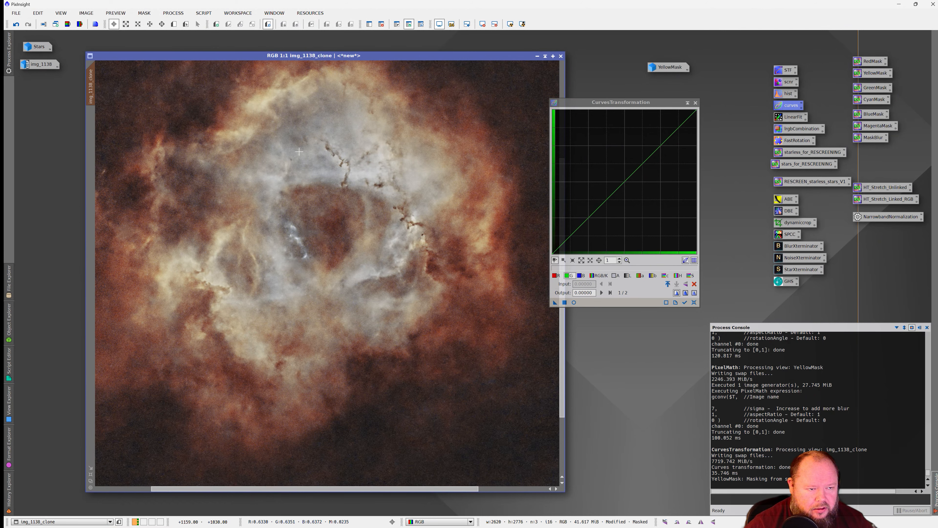
{"action": "scroll", "coordinate": [314, 220], "scroll_direction": "down", "scroll_amount": 1}
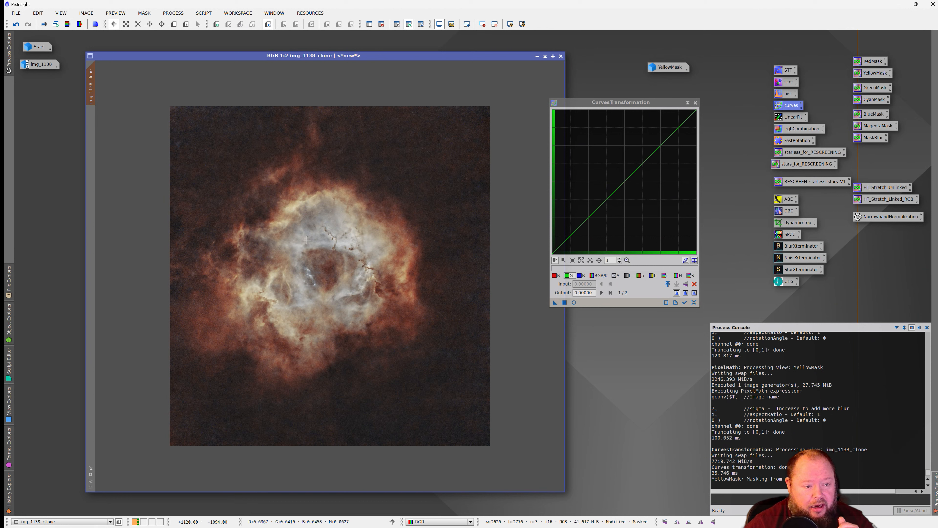
- Raise the saturation curve to about 0.28 output at 0.20 input with a real-time preview and apply it to img_1138_clone
{"action": "left_click", "coordinate": [691, 275]}
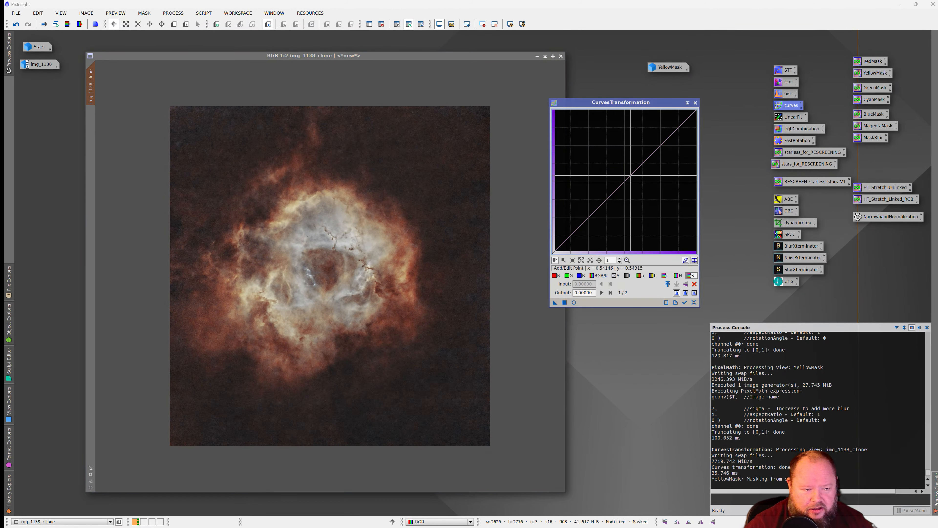
{"action": "left_click", "coordinate": [373, 235]}
{"action": "left_click", "coordinate": [320, 199]}
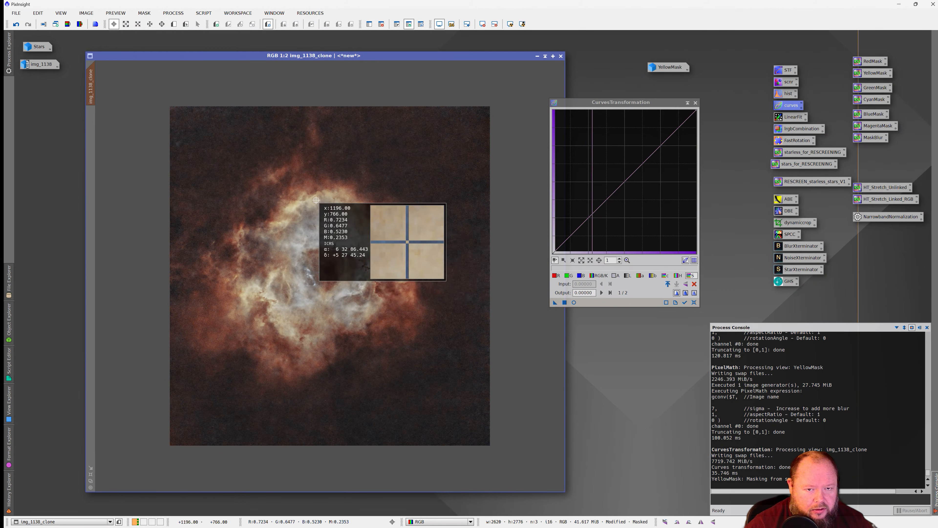
{"action": "left_click", "coordinate": [286, 221]}
{"action": "left_click", "coordinate": [286, 221]}
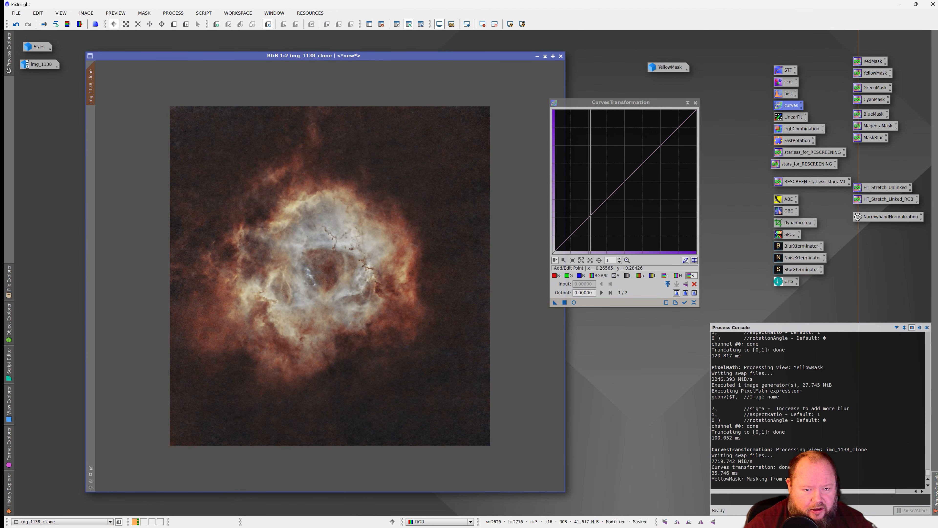
{"action": "left_click", "coordinate": [574, 302]}
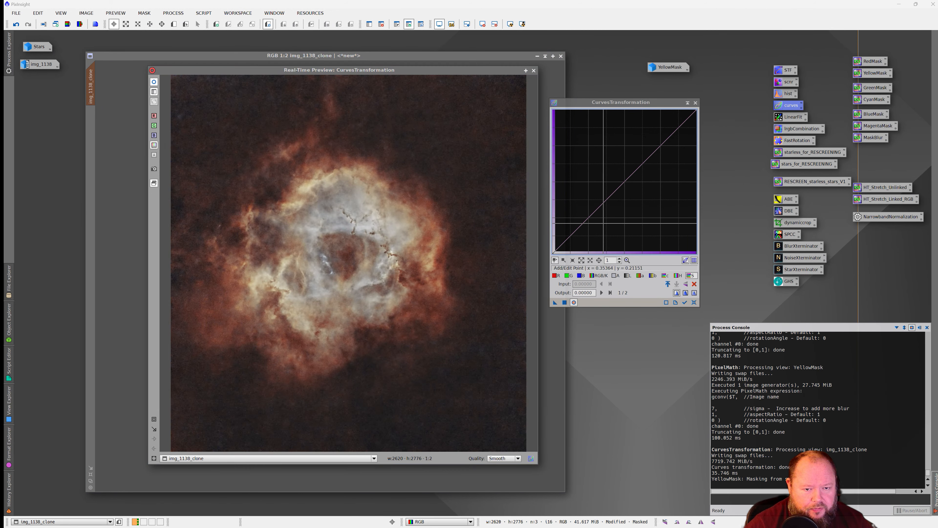
{"action": "mouse_move", "coordinate": [584, 221]}
{"action": "left_mouse_down"}
{"action": "mouse_move", "coordinate": [578, 196]}
{"action": "mouse_move", "coordinate": [581, 214]}
{"action": "left_mouse_up"}
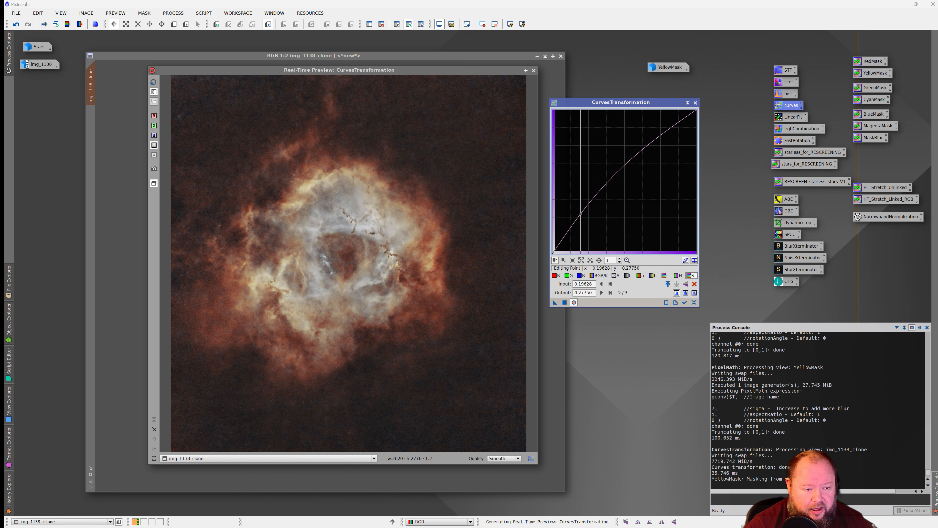
{"action": "left_click", "coordinate": [565, 302]}
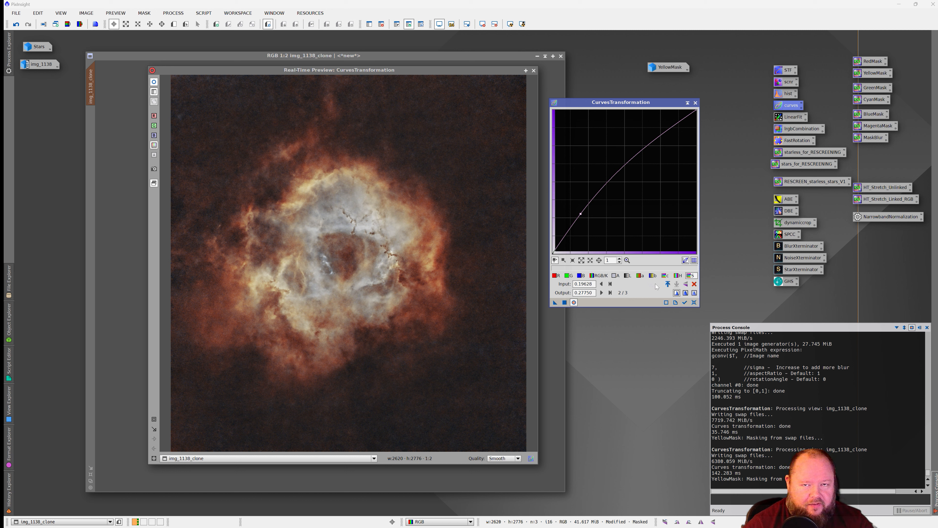
- Reset the CurvesTransformation and close both it and the real-time preview
{"action": "left_click", "coordinate": [653, 276]}
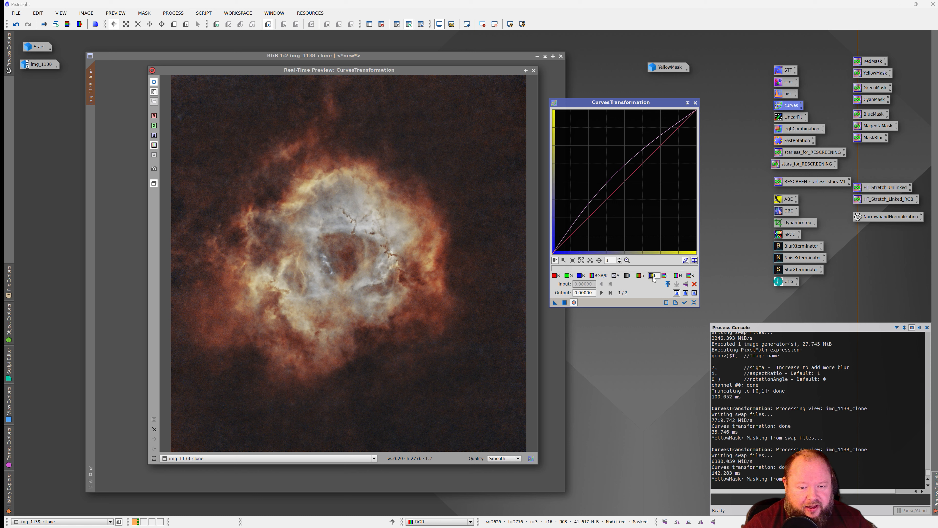
{"action": "left_click", "coordinate": [694, 303]}
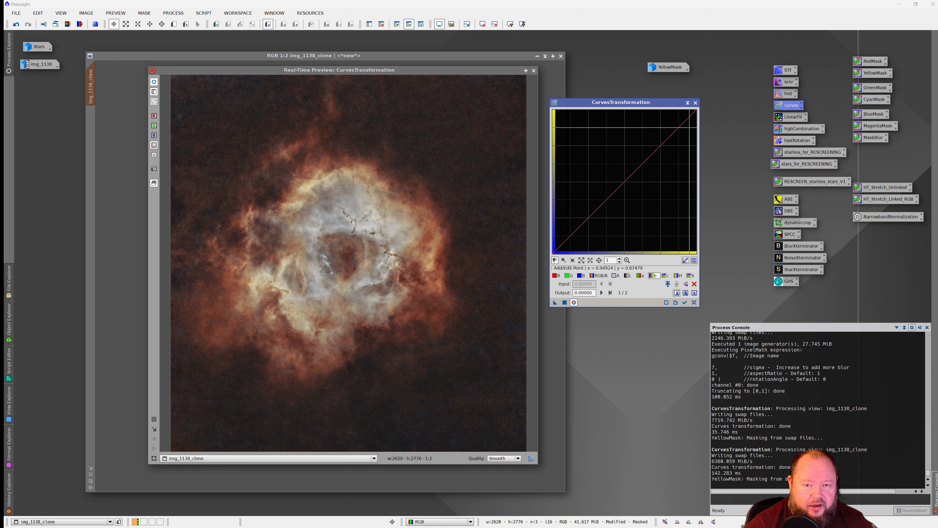
{"action": "left_click", "coordinate": [695, 103]}
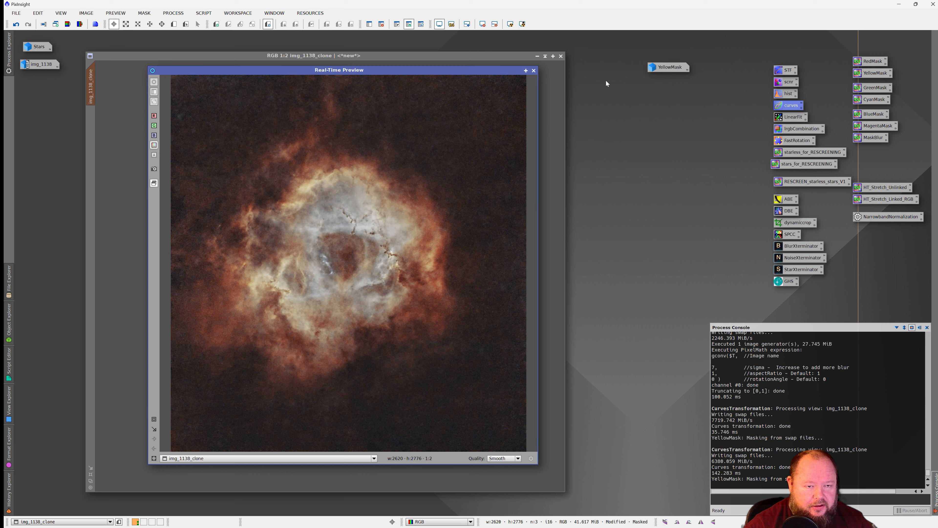
{"action": "left_click", "coordinate": [533, 71]}
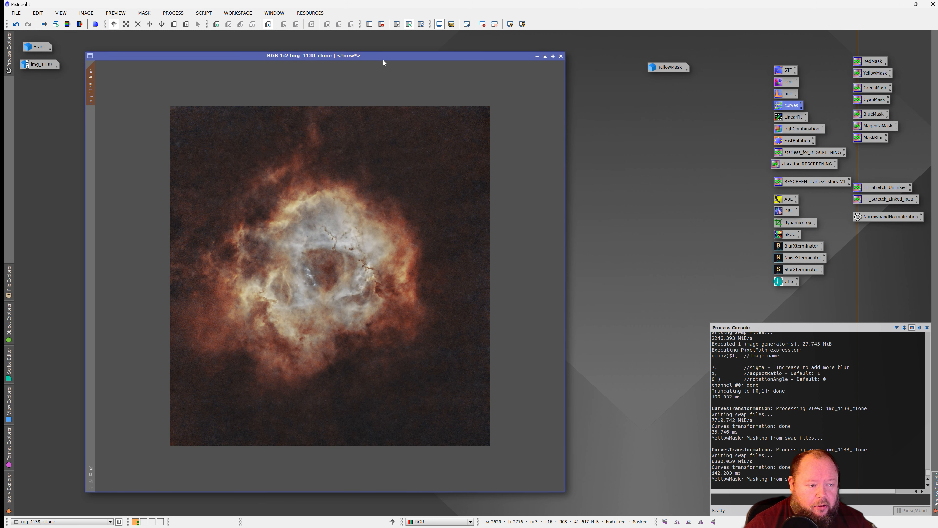
- Remove the mask from img_1138_clone, then view the YellowMask image and minimize it again
{"action": "left_click_drag", "start_coordinate": [383, 59], "coordinate": [399, 57]}
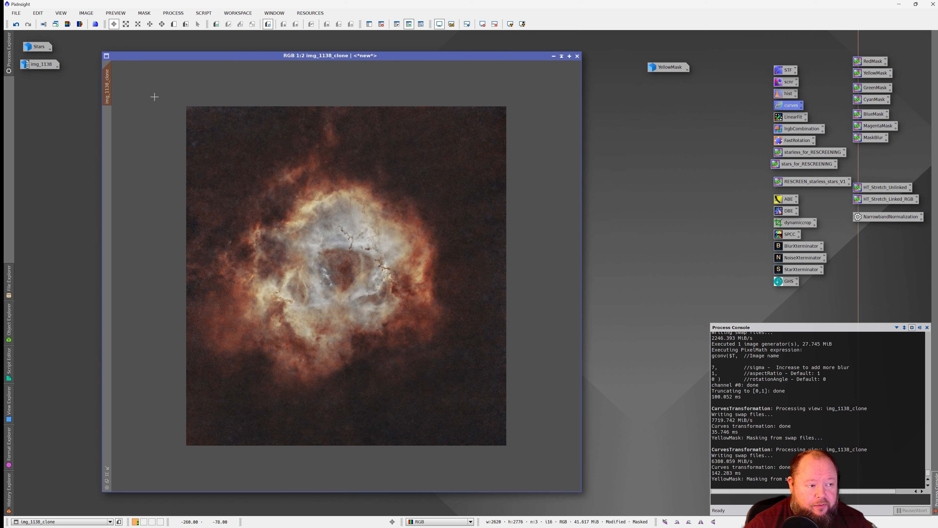
{"action": "mouse_move", "coordinate": [111, 88]}
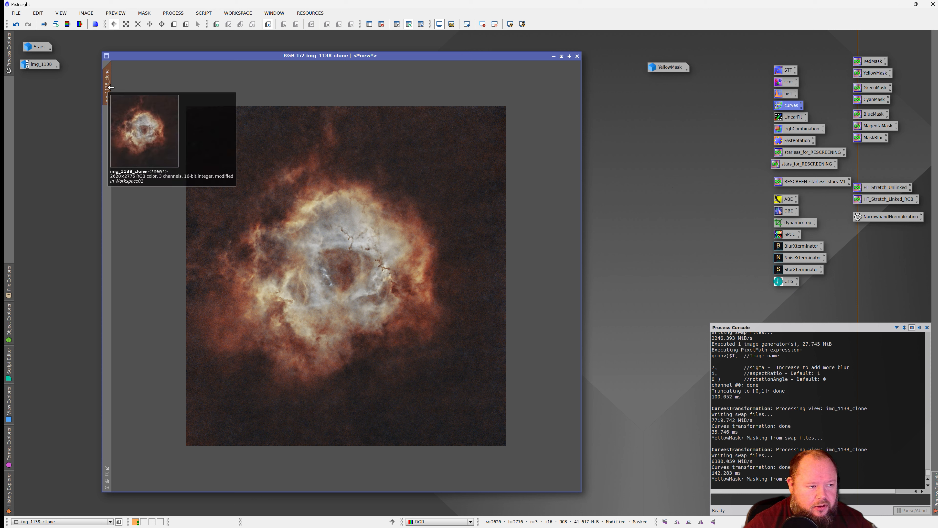
{"action": "right_click", "coordinate": [240, 154]}
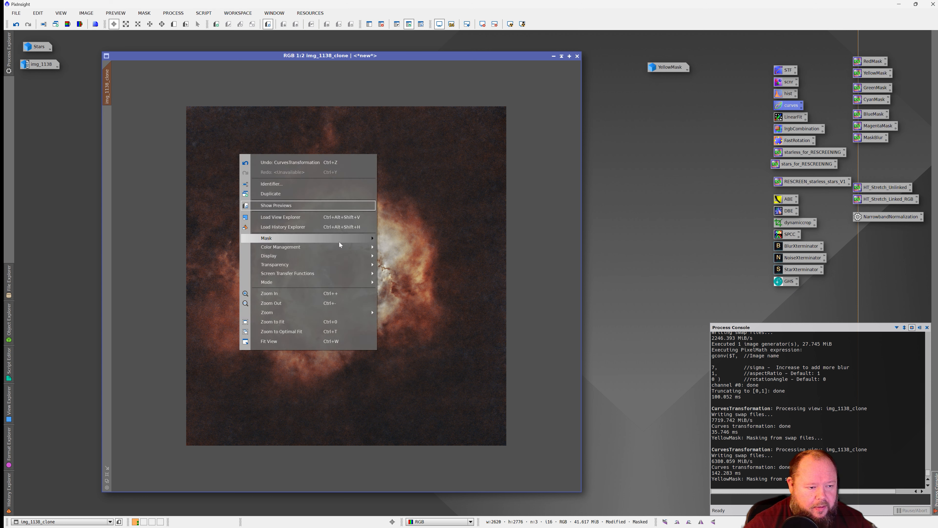
{"action": "mouse_move", "coordinate": [339, 240]}
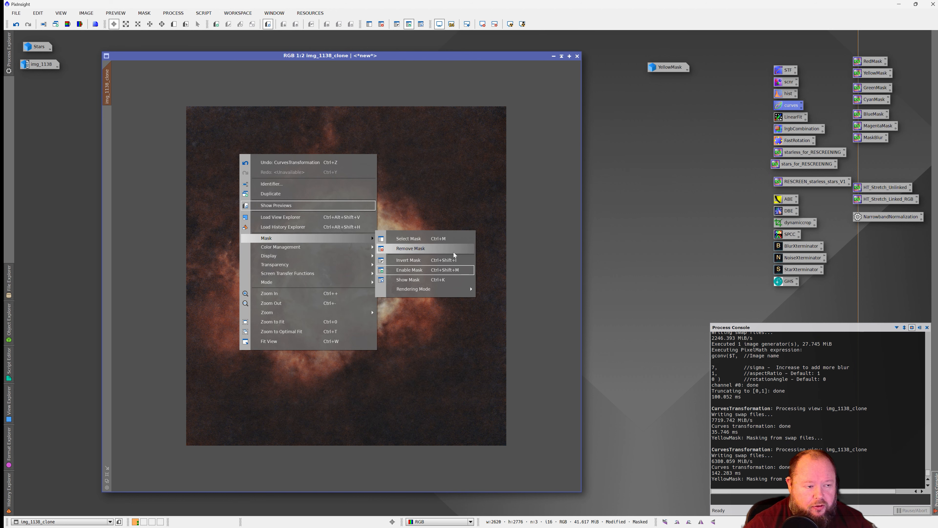
{"action": "left_click", "coordinate": [453, 251]}
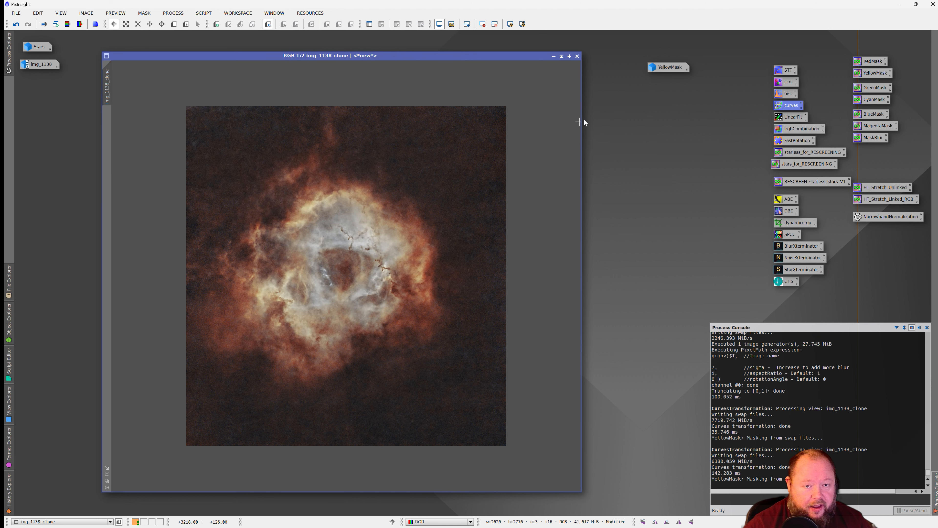
{"action": "double_click", "coordinate": [660, 69]}
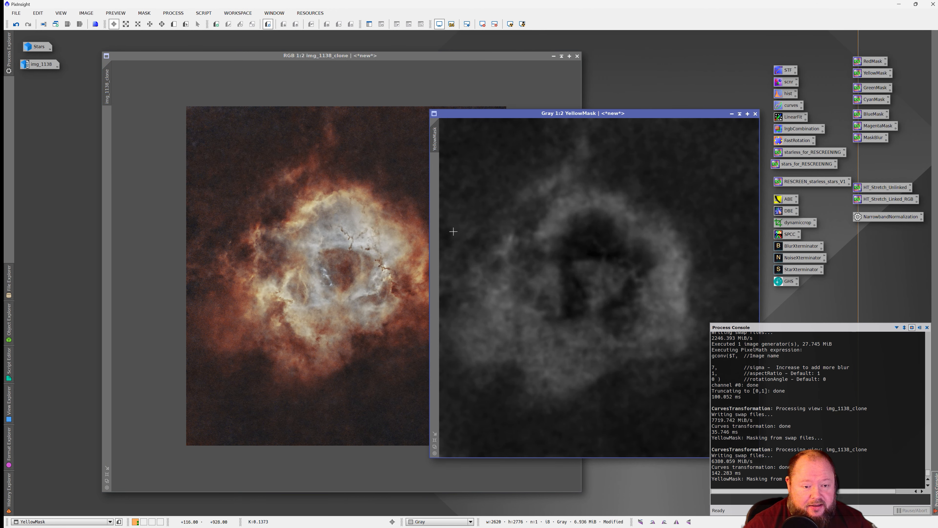
{"action": "left_click", "coordinate": [731, 114]}
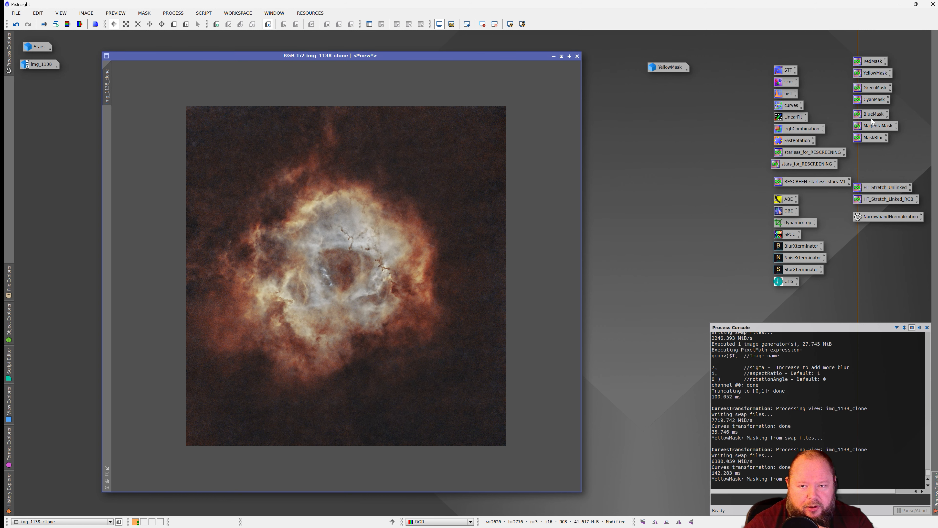
- Try generating a blue color mask from img_1138_clone and discard it
{"action": "left_click_drag", "start_coordinate": [868, 116], "coordinate": [410, 193]}
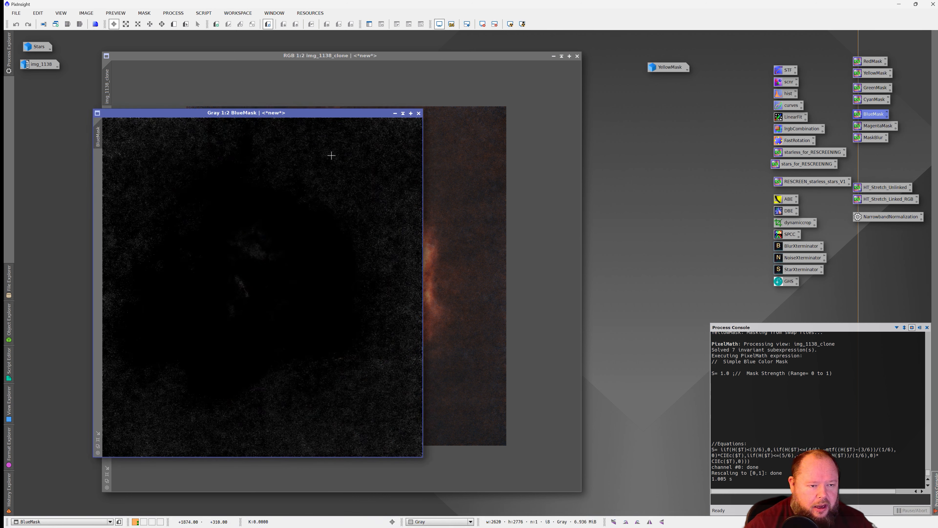
{"action": "left_click_drag", "start_coordinate": [354, 113], "coordinate": [567, 113]}
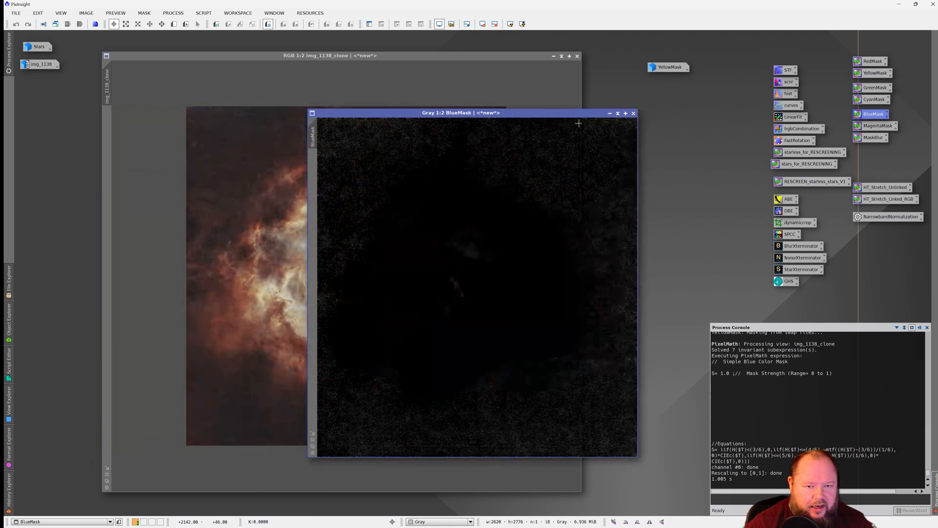
{"action": "left_click", "coordinate": [632, 113]}
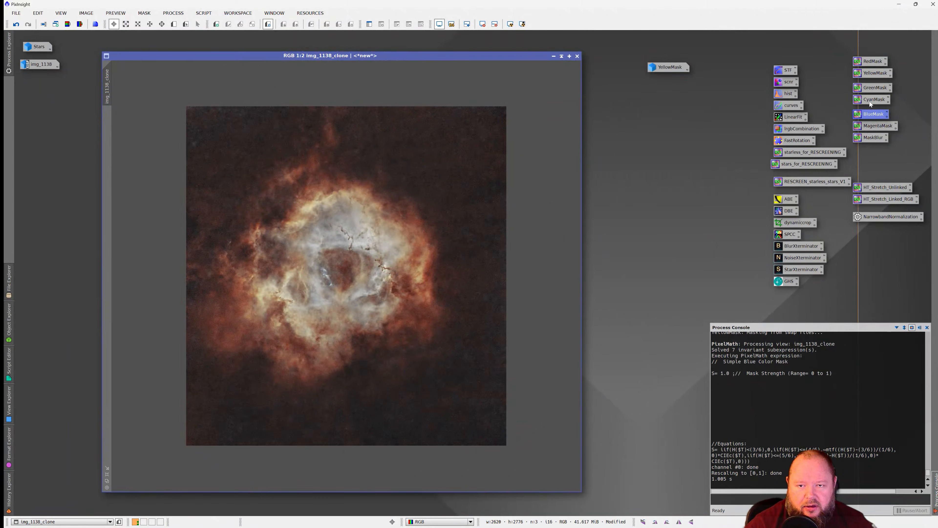
- Generate a cyan color mask from img_1138_clone and soften it with three passes of MaskBlur
{"action": "left_click_drag", "start_coordinate": [870, 104], "coordinate": [425, 206]}
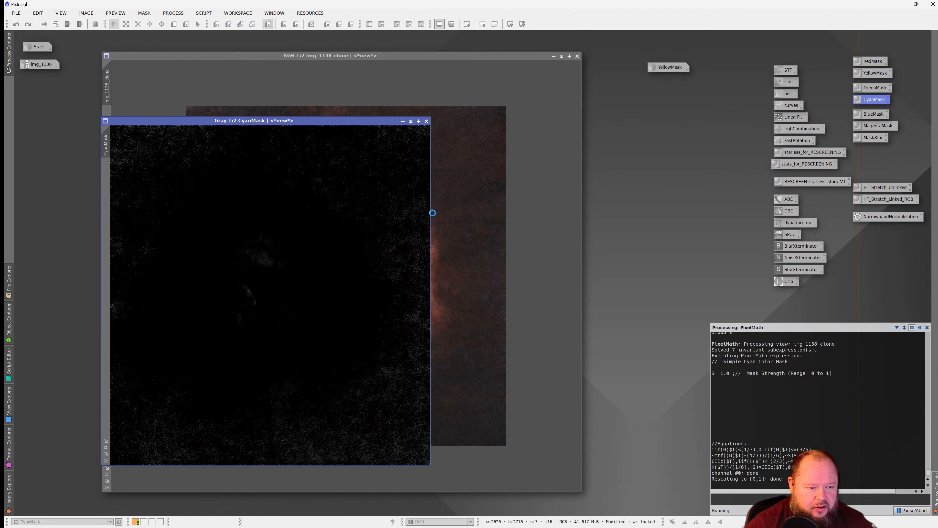
{"action": "left_click_drag", "start_coordinate": [308, 125], "coordinate": [458, 124]}
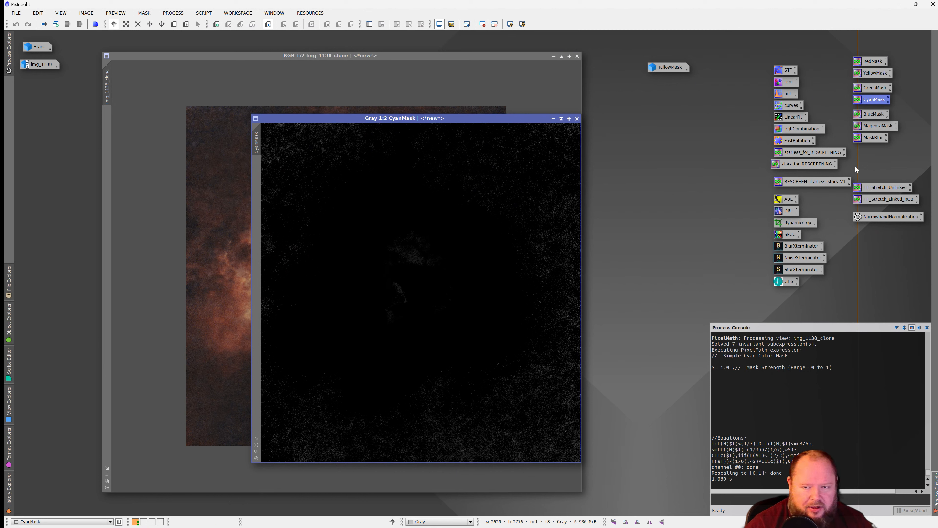
{"action": "left_click_drag", "start_coordinate": [873, 140], "coordinate": [541, 222]}
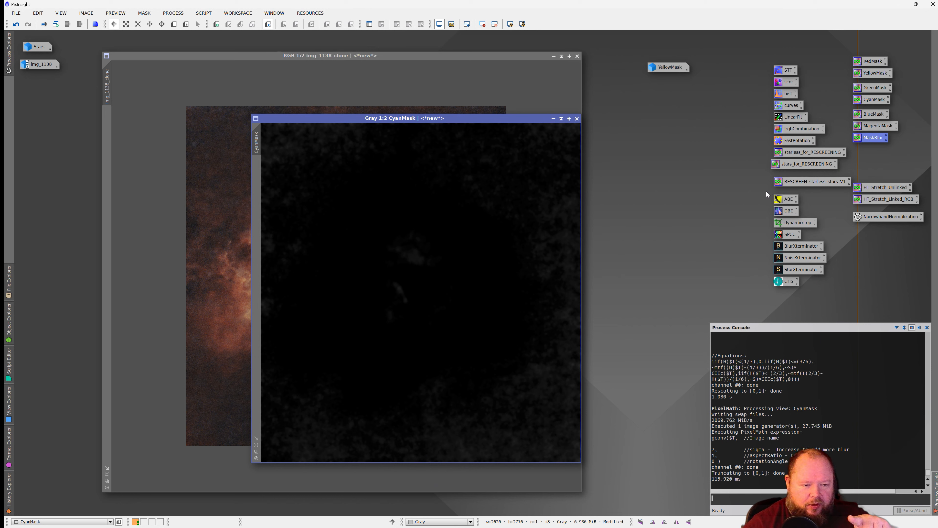
{"action": "left_click_drag", "start_coordinate": [874, 139], "coordinate": [554, 223]}
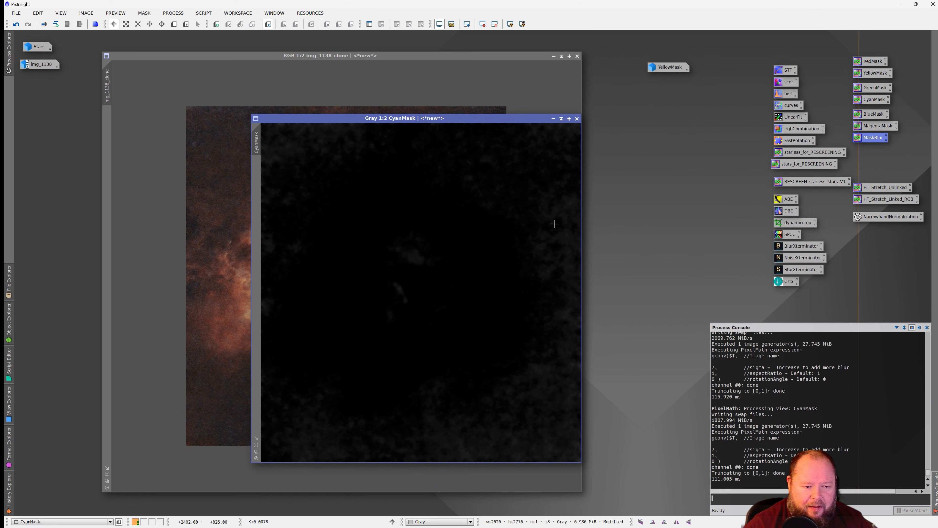
{"action": "left_click_drag", "start_coordinate": [468, 118], "coordinate": [567, 116]}
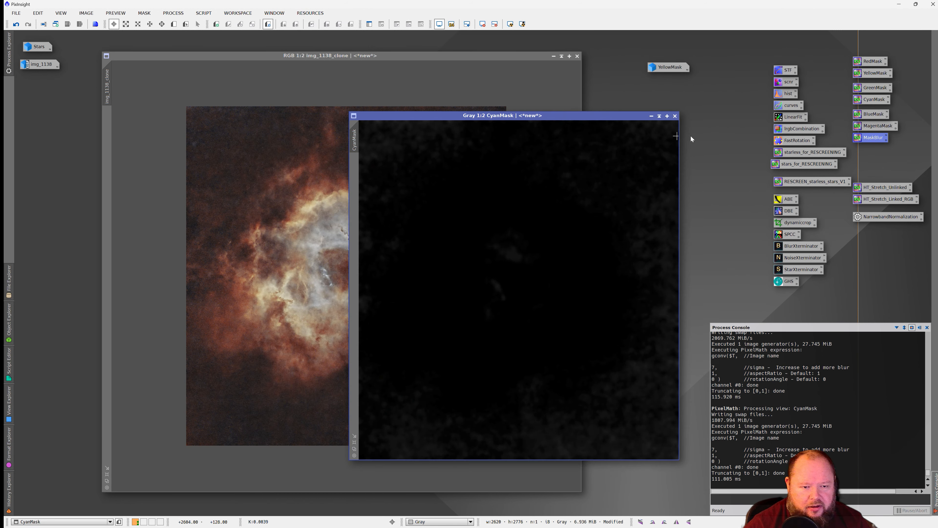
{"action": "left_click_drag", "start_coordinate": [867, 141], "coordinate": [609, 174]}
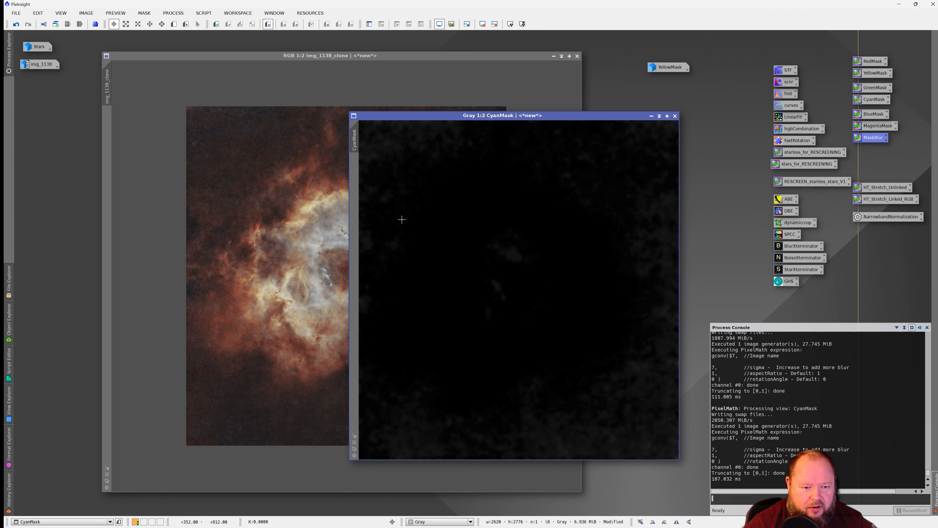
- Assign CyanMask as the mask of img_1138_clone
{"action": "left_click_drag", "start_coordinate": [356, 144], "coordinate": [107, 118]}
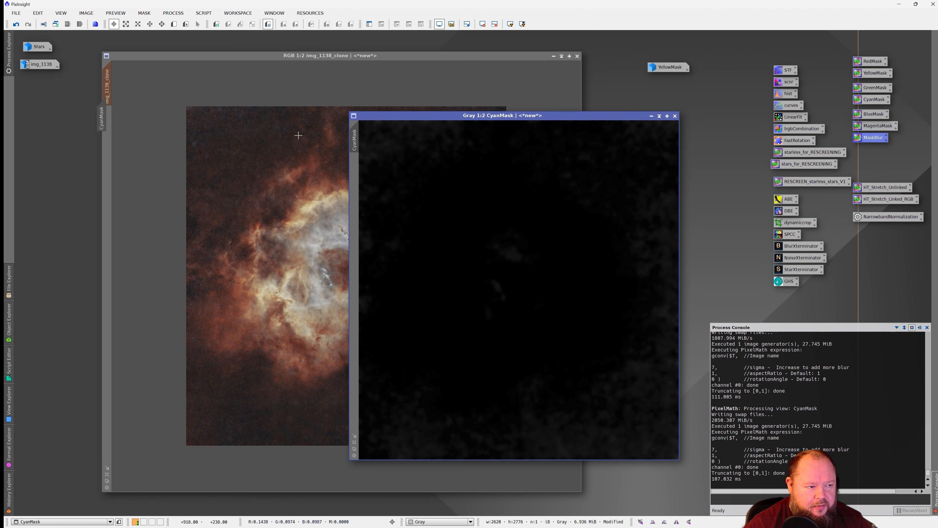
- Minimize CyanMask and open CurvesTransformation on the blue channel with a real-time preview of img_1138_clone
{"action": "left_click", "coordinate": [652, 116]}
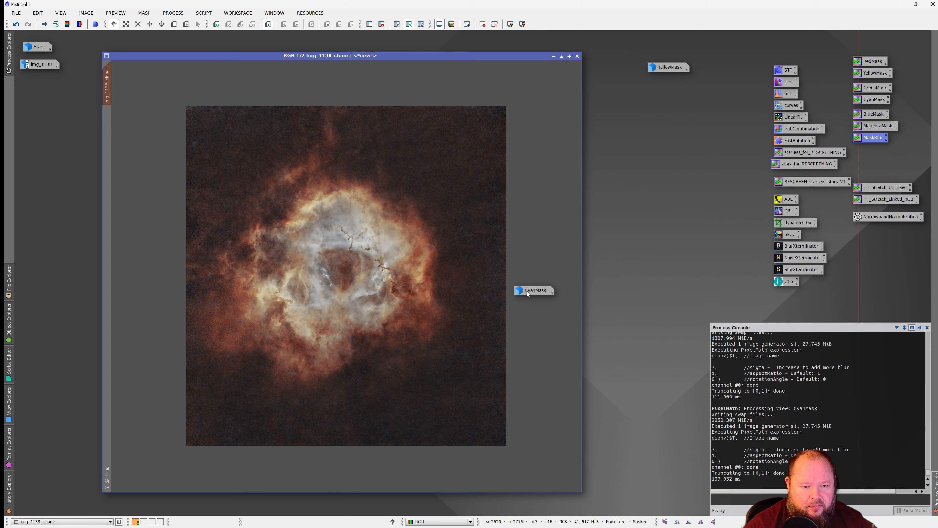
{"action": "double_click", "coordinate": [787, 105]}
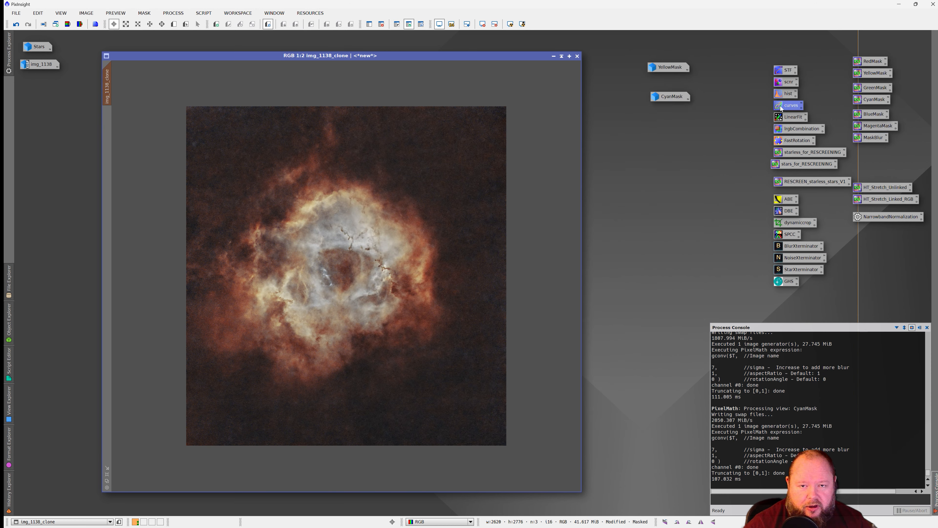
{"action": "left_click", "coordinate": [581, 276]}
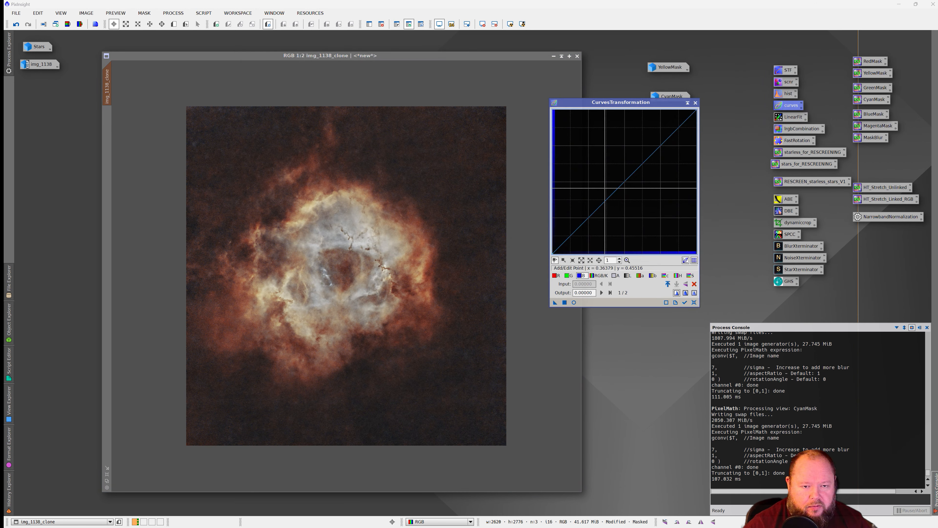
{"action": "left_click_drag", "start_coordinate": [606, 200], "coordinate": [588, 177]}
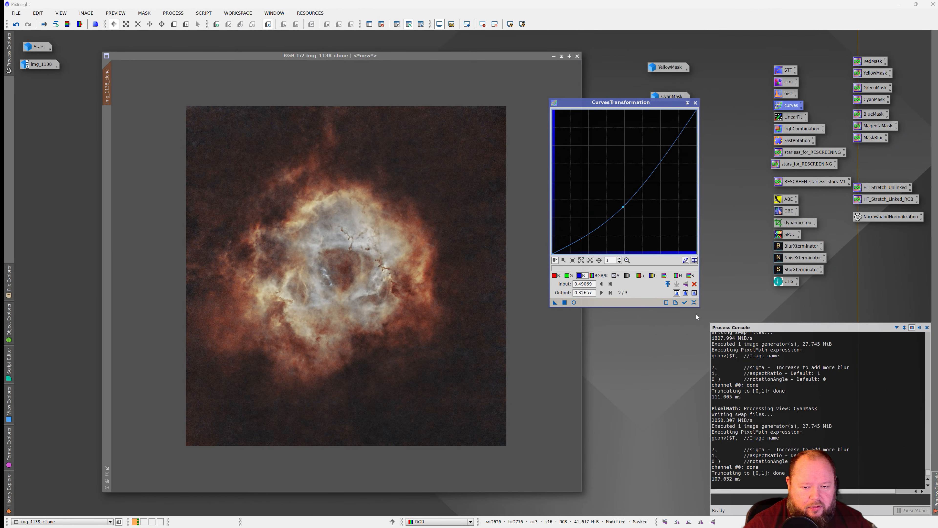
{"action": "left_click", "coordinate": [573, 302]}
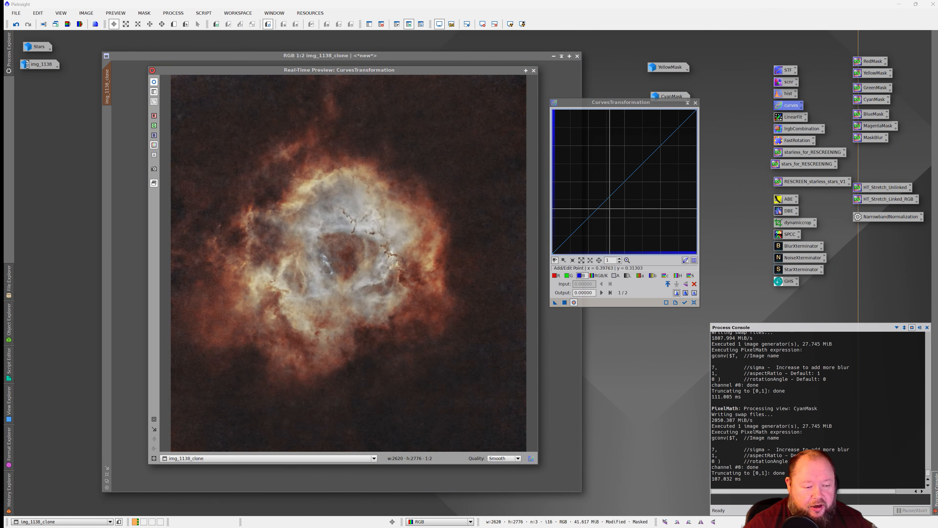
- Try raising the blue channel curve on the masked img_1138_clone, then reset the curve
{"action": "left_click_drag", "start_coordinate": [604, 178], "coordinate": [596, 178]}
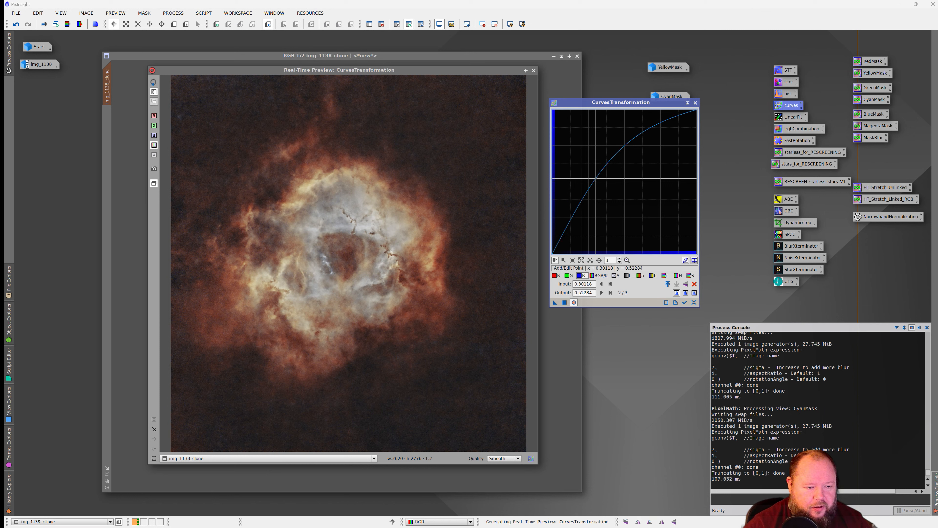
{"action": "mouse_move", "coordinate": [598, 176]}
{"action": "left_mouse_down"}
{"action": "mouse_move", "coordinate": [606, 161]}
{"action": "mouse_move", "coordinate": [628, 177]}
{"action": "mouse_move", "coordinate": [640, 152]}
{"action": "left_mouse_up"}
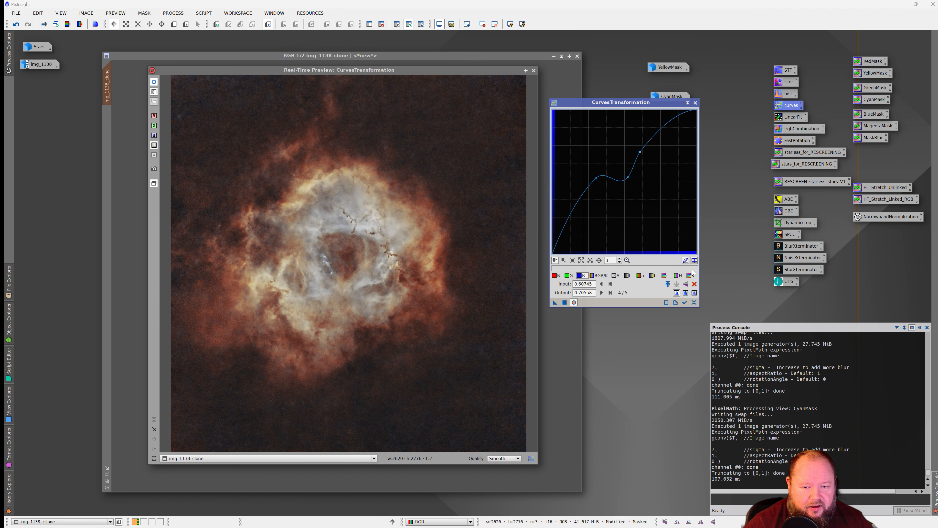
{"action": "left_click", "coordinate": [694, 302]}
{"action": "mouse_move", "coordinate": [592, 179]}
{"action": "left_mouse_down"}
{"action": "mouse_move", "coordinate": [581, 160]}
{"action": "mouse_move", "coordinate": [591, 180]}
{"action": "mouse_move", "coordinate": [581, 163]}
{"action": "mouse_move", "coordinate": [588, 177]}
{"action": "mouse_move", "coordinate": [599, 173]}
{"action": "left_mouse_up"}
{"action": "left_click", "coordinate": [694, 302]}
- Try boosting the saturation curve of img_1138_clone, including a point at about 0.28 input and 0.52 output, then reset it
{"action": "left_click", "coordinate": [690, 276]}
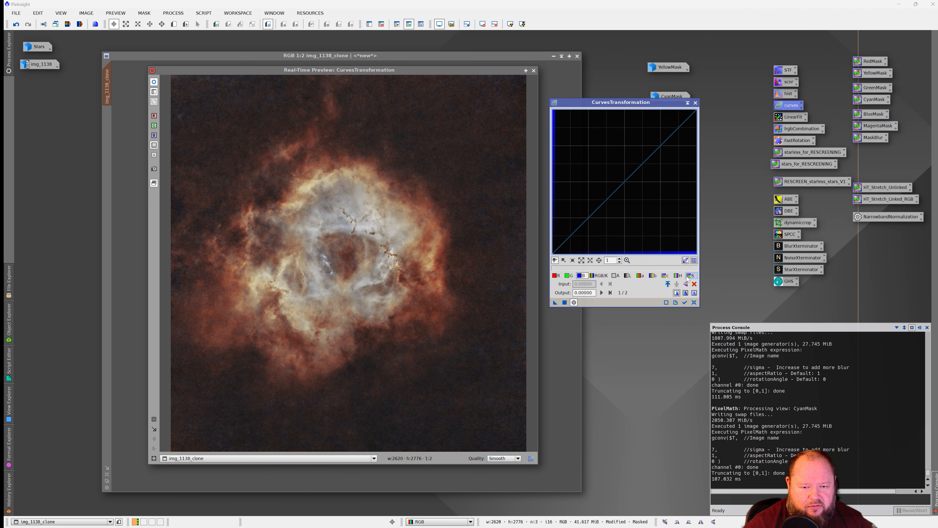
{"action": "left_click", "coordinate": [595, 181]}
{"action": "left_click_drag", "start_coordinate": [592, 178], "coordinate": [593, 178]}
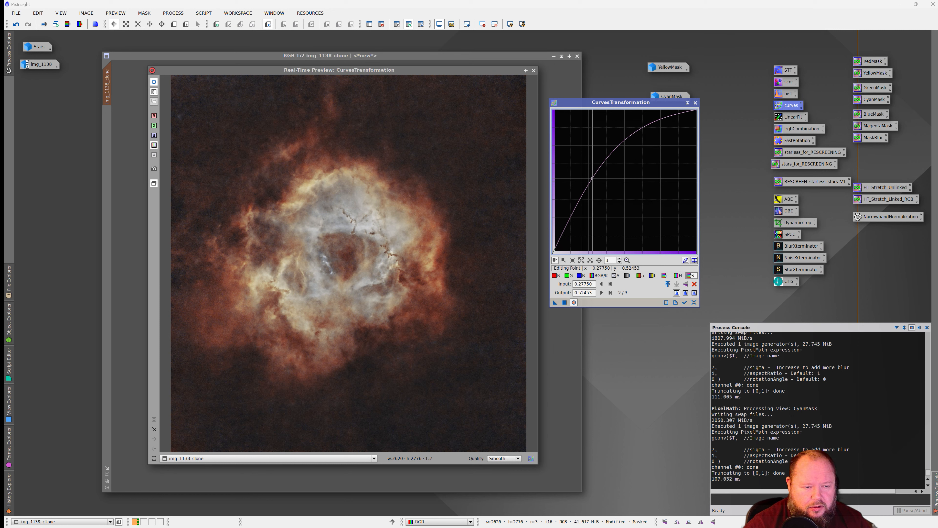
{"action": "left_click", "coordinate": [349, 225]}
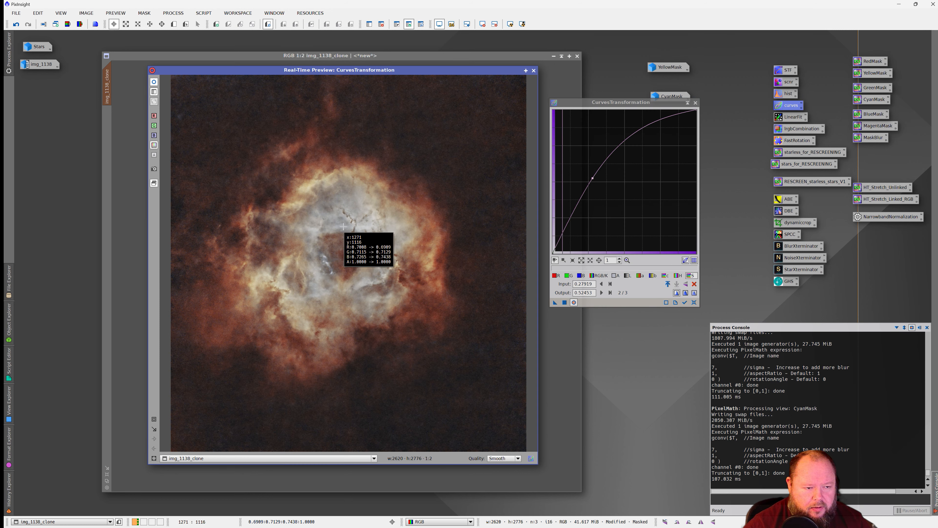
{"action": "left_click", "coordinate": [555, 225]}
{"action": "left_click_drag", "start_coordinate": [555, 225], "coordinate": [580, 189]}
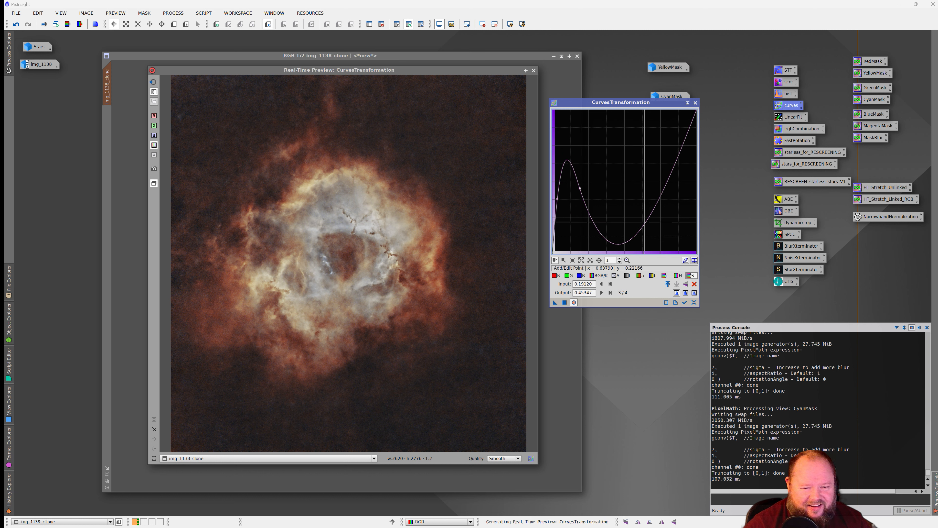
{"action": "left_click", "coordinate": [693, 302]}
- Apply a saturation curve with a low-end point at 0.04907 input, 0.38917 output to img_1138_clone, and close CurvesTransformation and its preview
{"action": "left_click_drag", "start_coordinate": [563, 243], "coordinate": [560, 198]}
{"action": "left_click", "coordinate": [591, 192]}
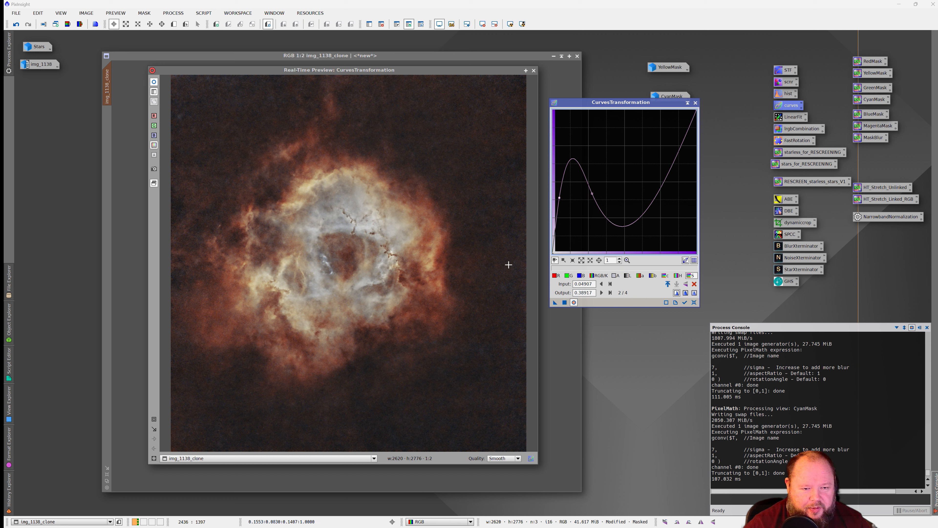
{"action": "left_click", "coordinate": [565, 302]}
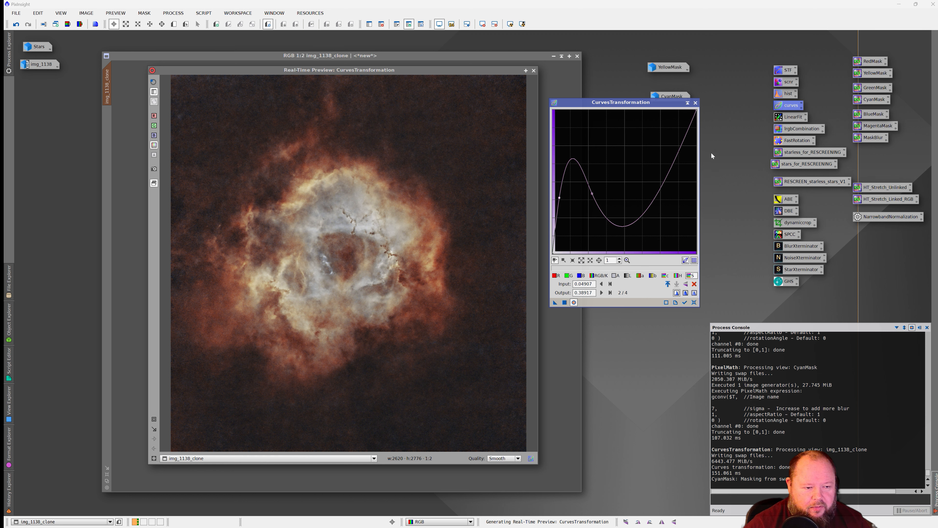
{"action": "left_click", "coordinate": [695, 103]}
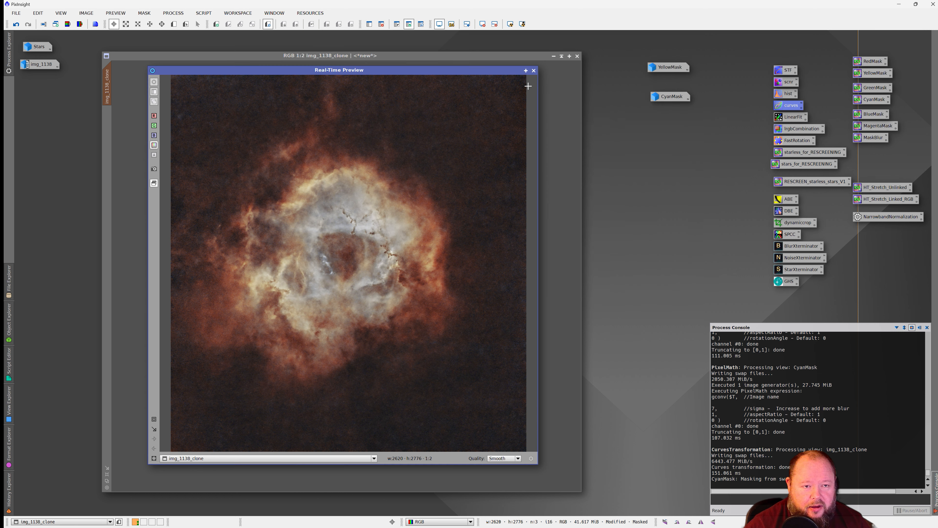
{"action": "left_click", "coordinate": [534, 71]}
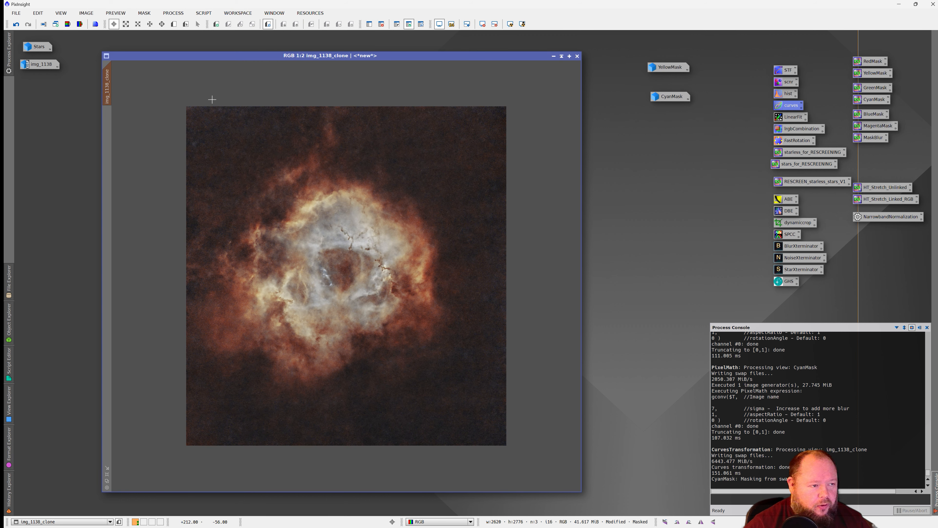
- Open RangeSelection with Screening and Lightness enabled and a real-time preview of img_1138_clone
{"action": "left_click", "coordinate": [149, 14]}
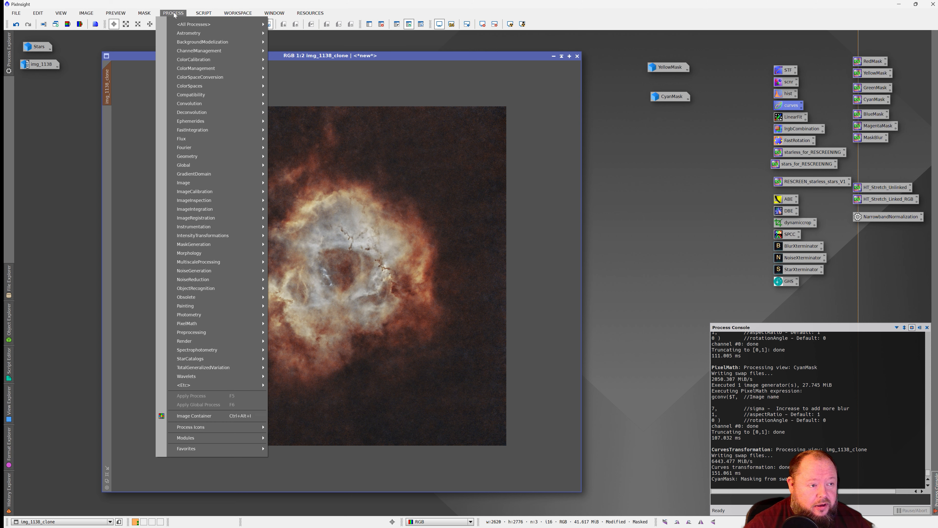
{"action": "mouse_move", "coordinate": [217, 248]}
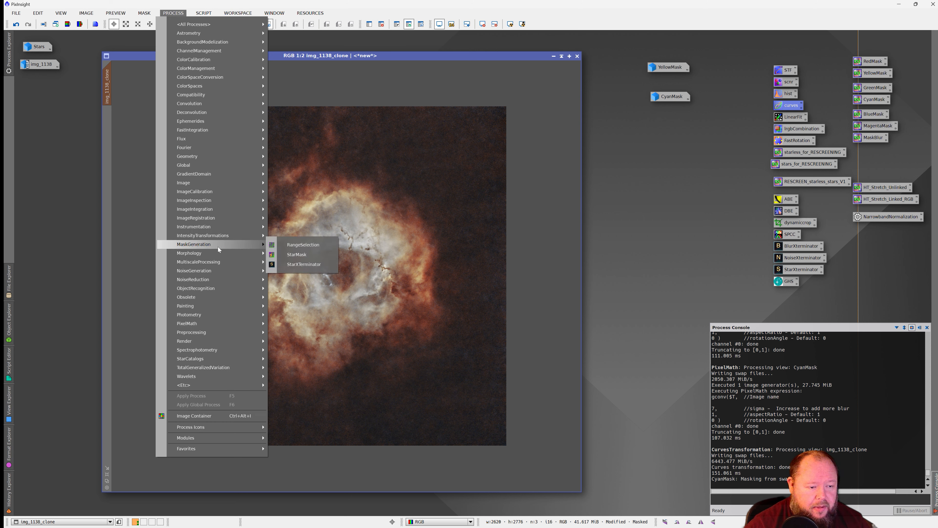
{"action": "left_click", "coordinate": [303, 244]}
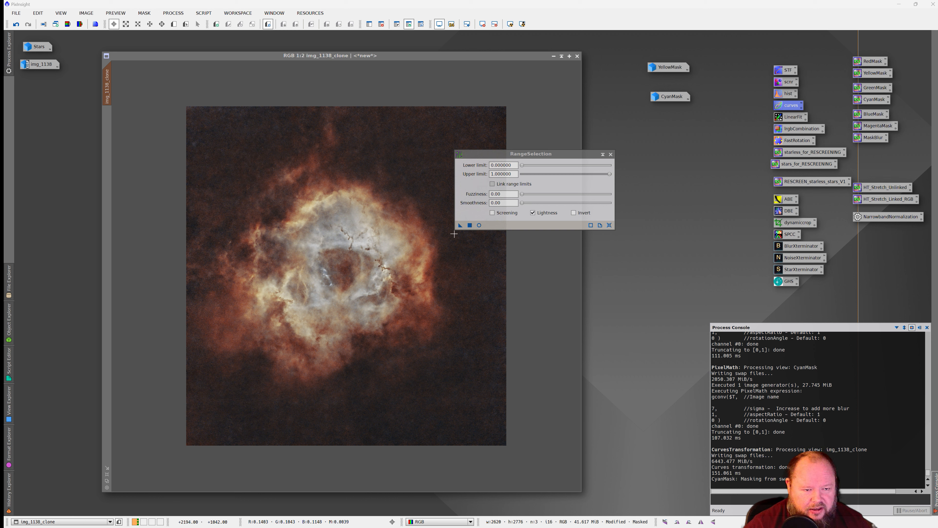
{"action": "left_click_drag", "start_coordinate": [518, 160], "coordinate": [571, 163]}
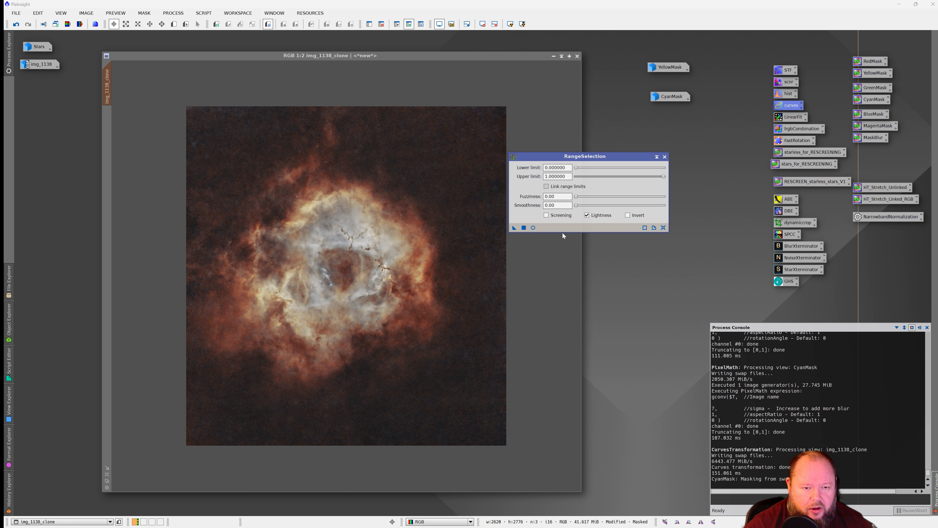
{"action": "left_click", "coordinate": [536, 229]}
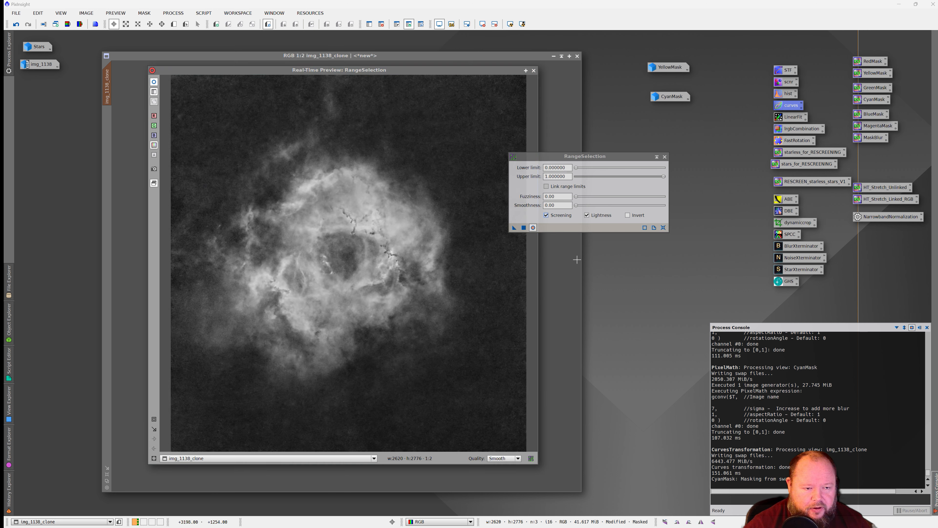
- Restrict the range selection to the bright nebula core with a lower limit of 0.64 and an upper limit of 0.88
{"action": "left_click_drag", "start_coordinate": [569, 161], "coordinate": [608, 171]}
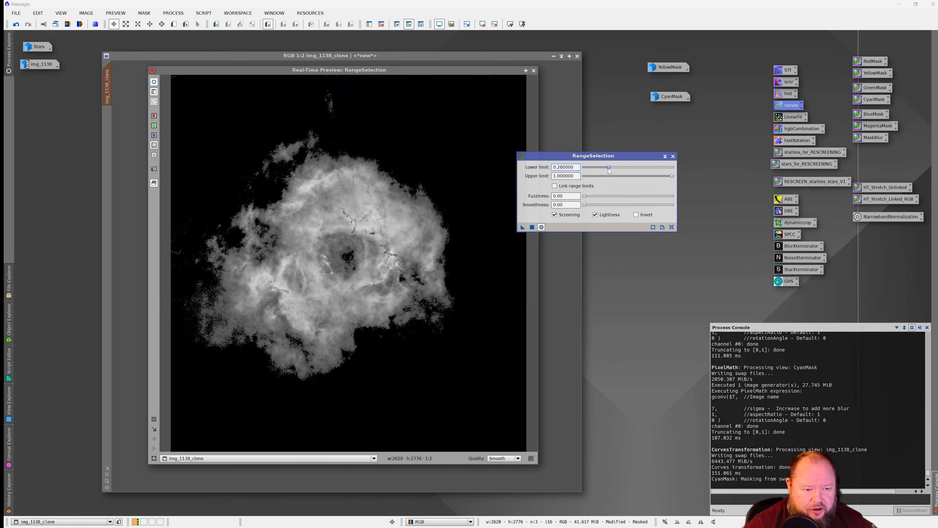
{"action": "left_click_drag", "start_coordinate": [673, 177], "coordinate": [656, 176]}
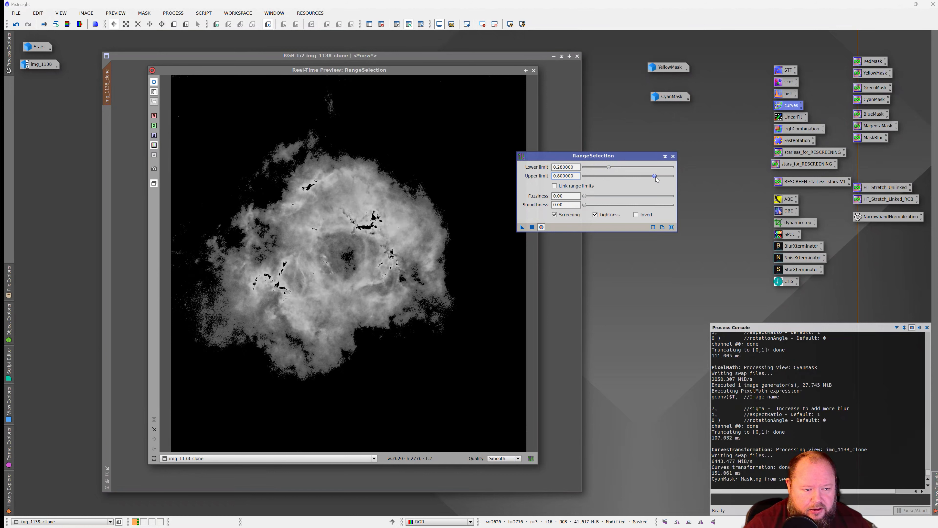
{"action": "left_click_drag", "start_coordinate": [399, 71], "coordinate": [376, 73]}
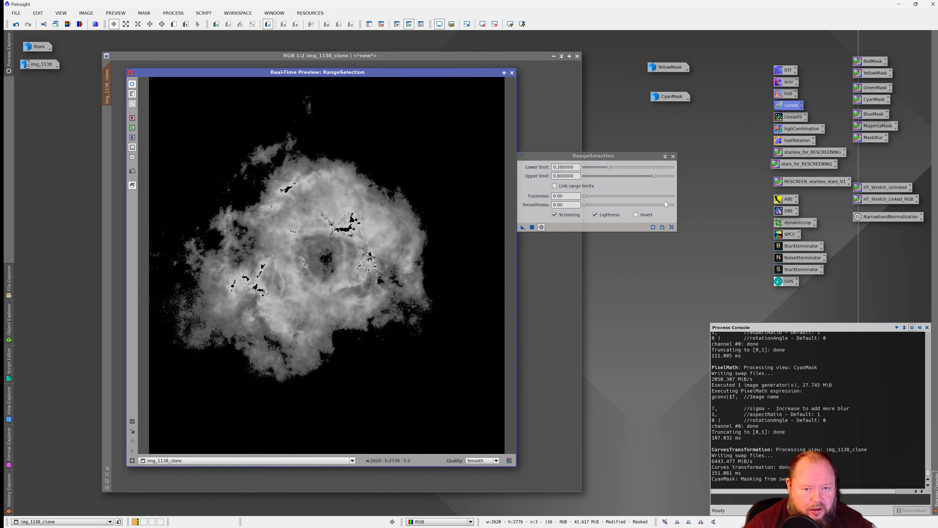
{"action": "left_click_drag", "start_coordinate": [654, 176], "coordinate": [637, 168]}
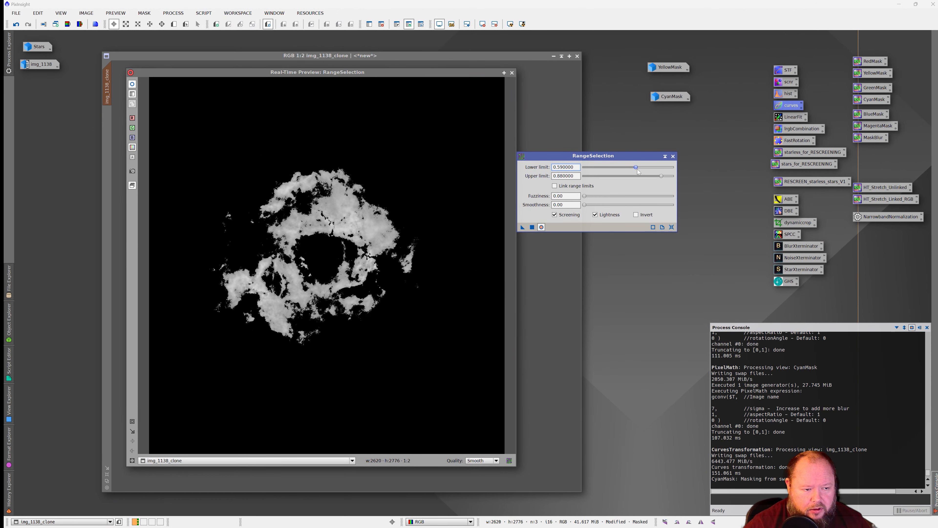
{"action": "mouse_move", "coordinate": [426, 75]}
{"action": "left_mouse_down"}
{"action": "mouse_move", "coordinate": [566, 332]}
{"action": "mouse_move", "coordinate": [470, 162]}
{"action": "mouse_move", "coordinate": [469, 136]}
{"action": "mouse_move", "coordinate": [500, 307]}
{"action": "mouse_move", "coordinate": [417, 81]}
{"action": "left_mouse_up"}
{"action": "left_click_drag", "start_coordinate": [636, 167], "coordinate": [640, 168]}
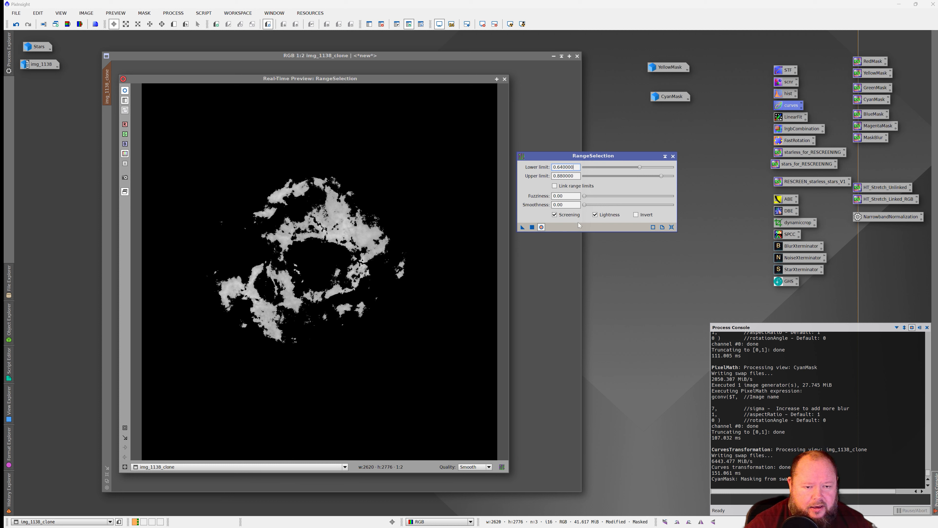
- Set the range selection's fuzziness to 0.09 and smoothness to 25.5, generate the mask from img_1138_clone, and close RangeSelection
{"action": "left_click_drag", "start_coordinate": [587, 197], "coordinate": [605, 204]}
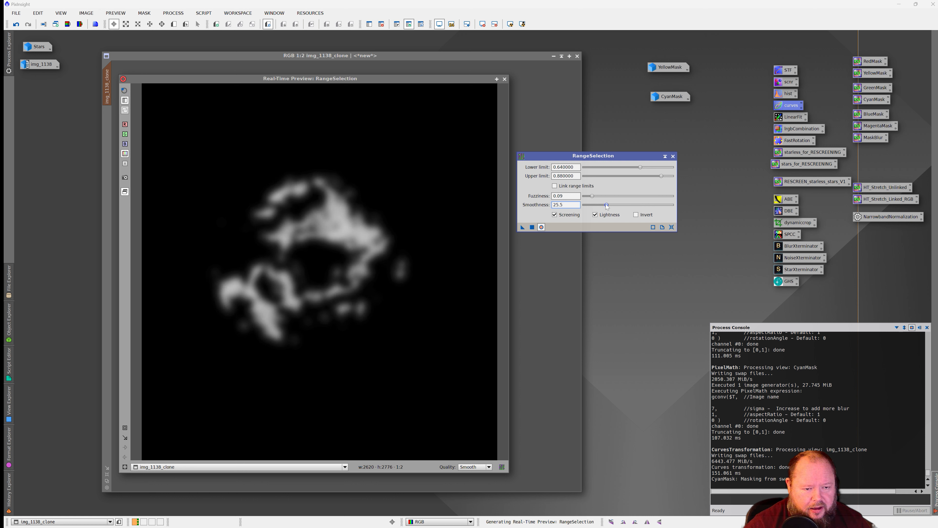
{"action": "left_click", "coordinate": [532, 228]}
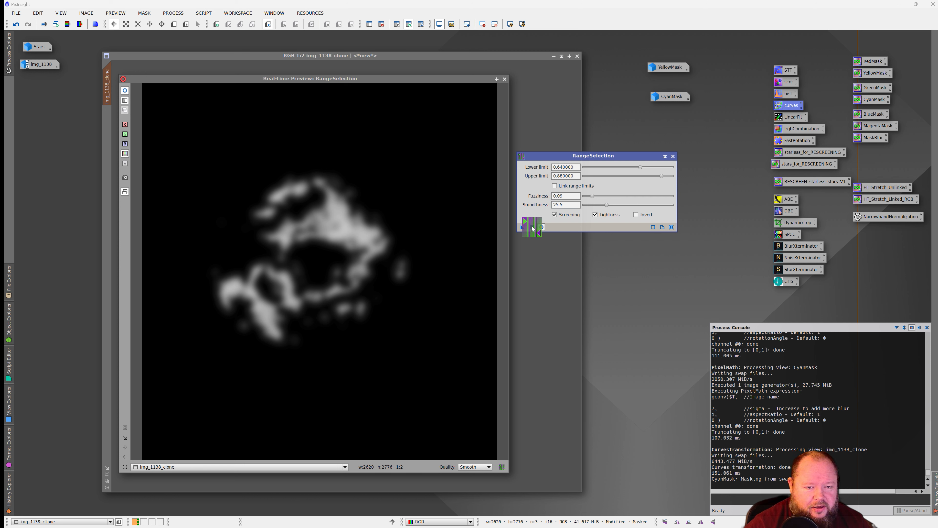
{"action": "left_click", "coordinate": [673, 156]}
- Move the preview and range_mask windows off img_1138_clone and remove its current mask
{"action": "left_click_drag", "start_coordinate": [333, 80], "coordinate": [565, 118]}
{"action": "left_click_drag", "start_coordinate": [264, 132], "coordinate": [604, 110]}
{"action": "right_click", "coordinate": [107, 97]}
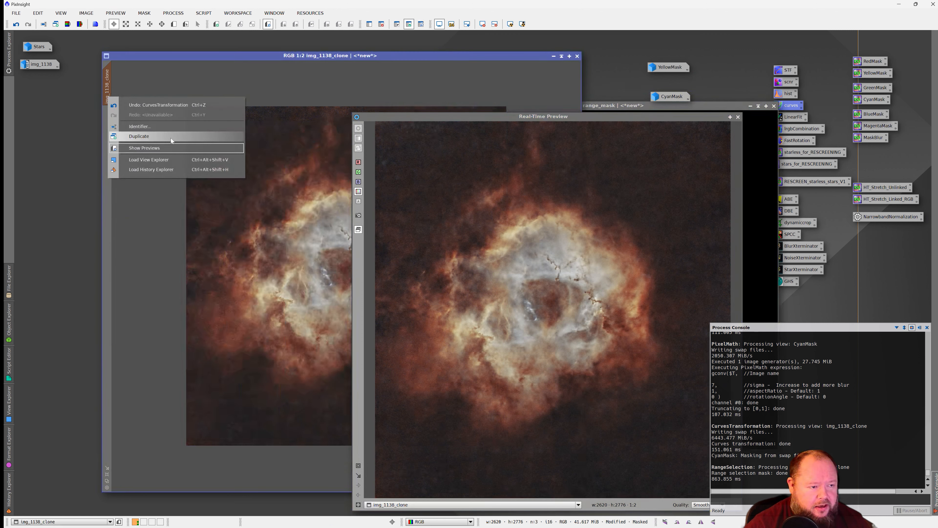
{"action": "right_click", "coordinate": [257, 224]}
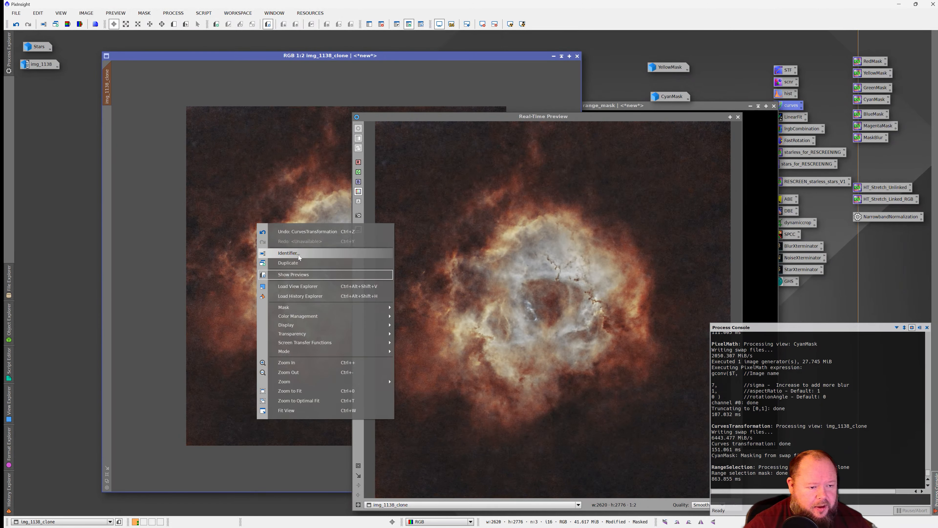
{"action": "mouse_move", "coordinate": [329, 307]}
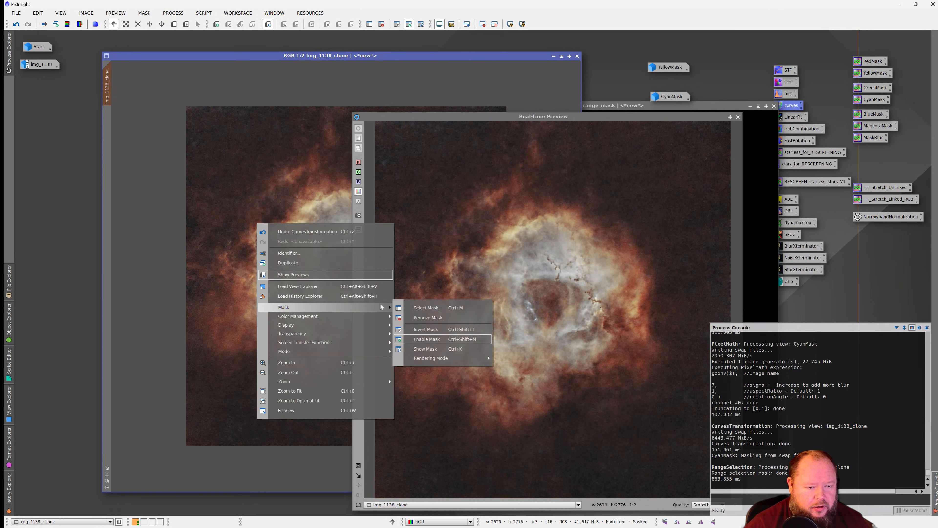
{"action": "left_click", "coordinate": [428, 318]}
- Assign range_mask as the mask of img_1138_clone, then minimize range_mask and place its icon below CyanMask
{"action": "left_click_drag", "start_coordinate": [623, 105], "coordinate": [464, 80]}
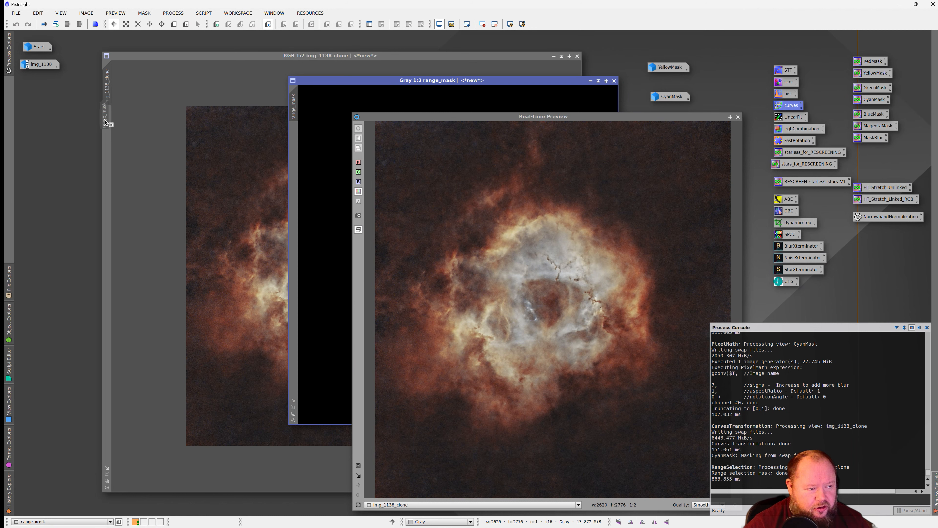
{"action": "left_click_drag", "start_coordinate": [108, 130], "coordinate": [108, 129]}
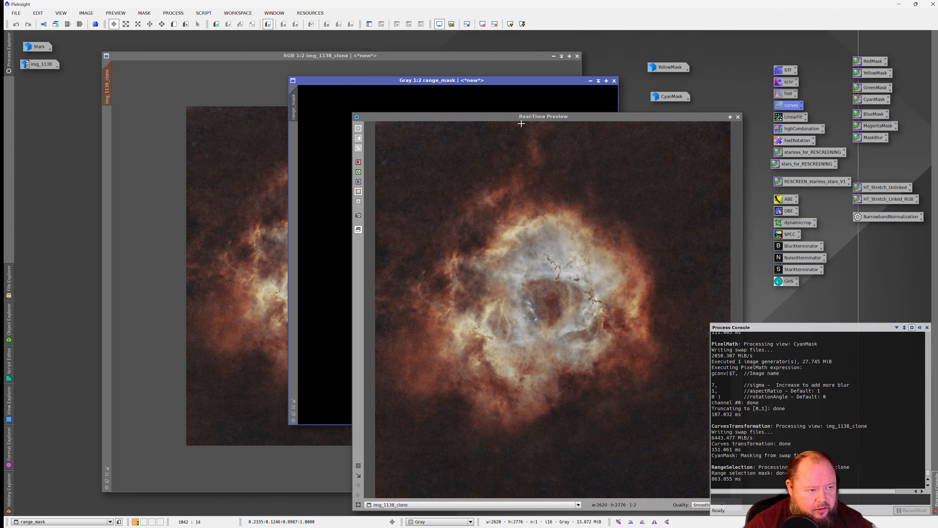
{"action": "left_click", "coordinate": [589, 81]}
{"action": "left_click_drag", "start_coordinate": [578, 116], "coordinate": [310, 115]}
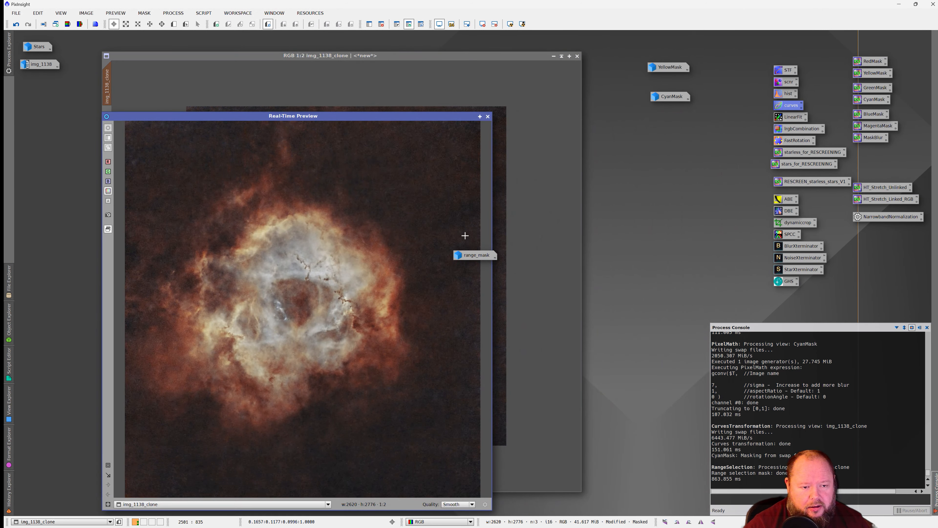
{"action": "left_click_drag", "start_coordinate": [681, 156], "coordinate": [699, 129]}
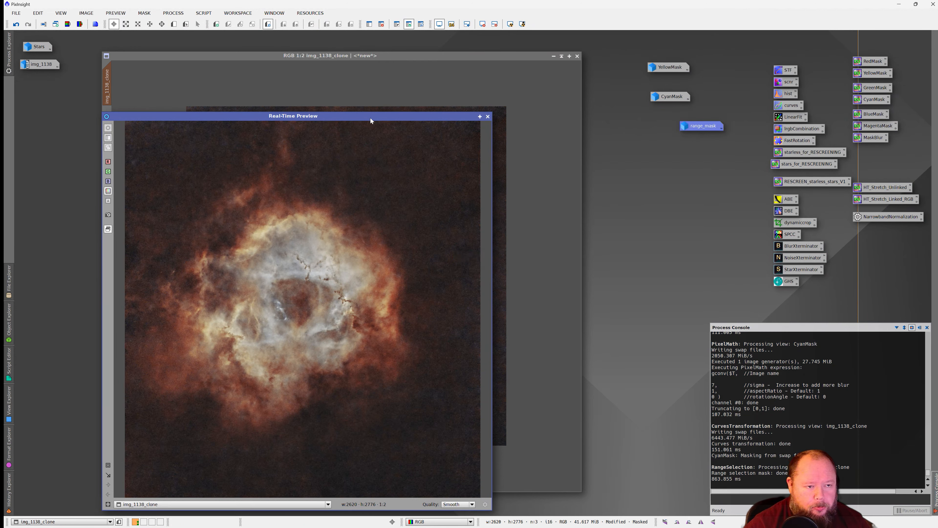
{"action": "left_click_drag", "start_coordinate": [370, 117], "coordinate": [411, 67]}
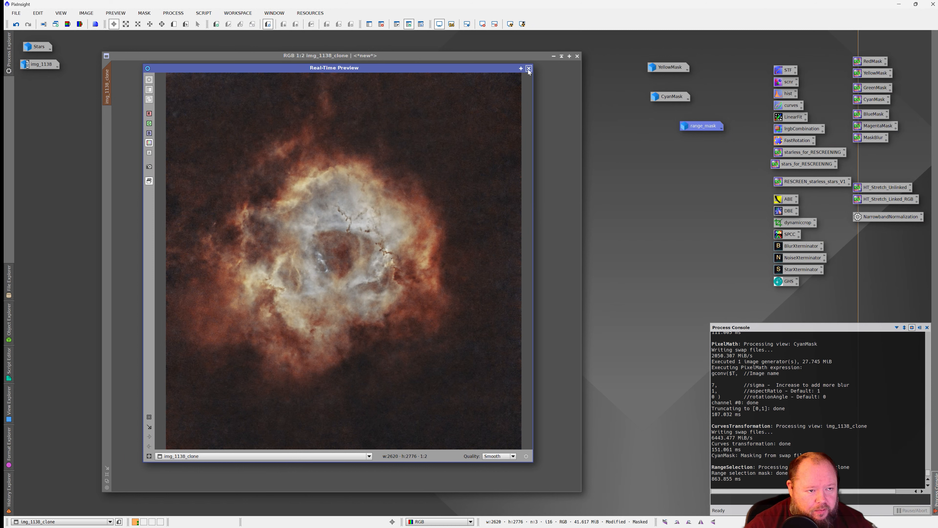
- Open CurvesTransformation with a real-time preview of img_1138_clone and switch to the blue channel
{"action": "left_click", "coordinate": [528, 68]}
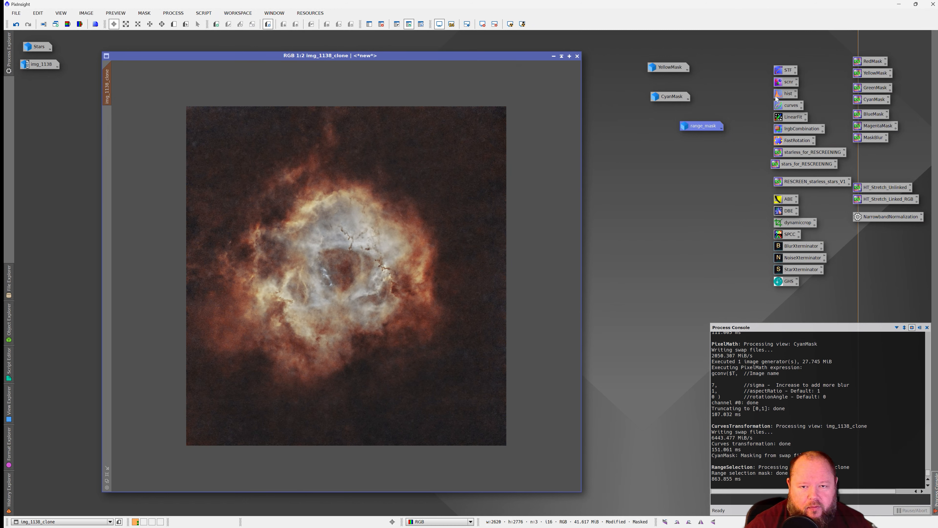
{"action": "double_click", "coordinate": [788, 107]}
{"action": "left_click_drag", "start_coordinate": [609, 99], "coordinate": [579, 137]}
{"action": "left_click", "coordinate": [493, 308]}
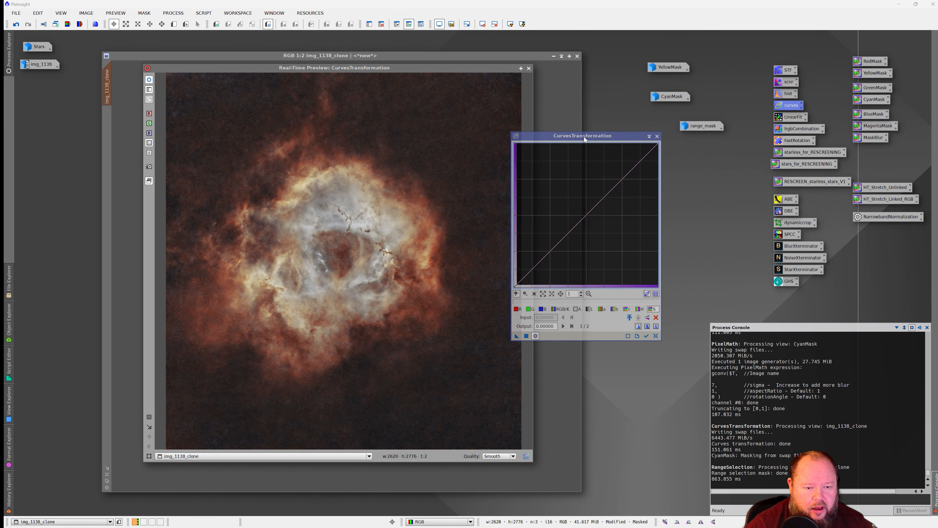
{"action": "left_click", "coordinate": [544, 309]}
{"action": "left_click_drag", "start_coordinate": [556, 247], "coordinate": [533, 227]}
{"action": "left_click", "coordinate": [432, 232]}
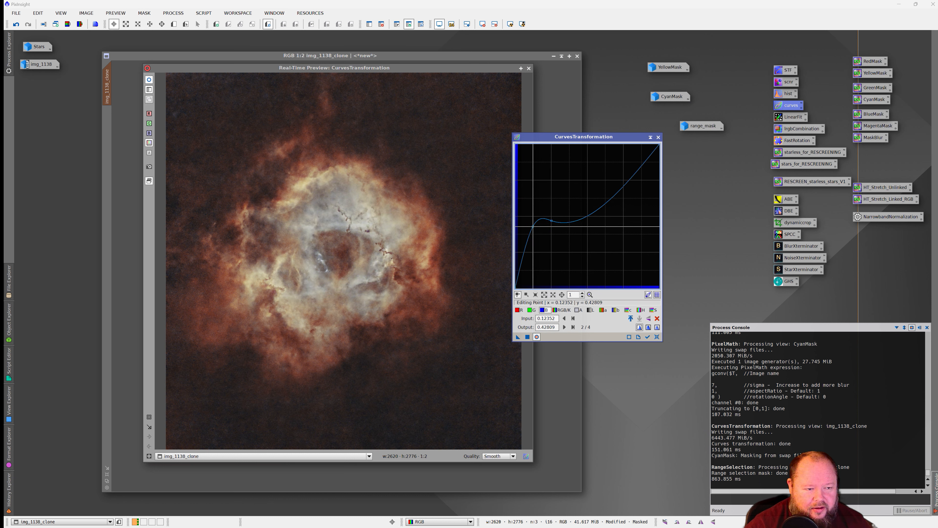
{"action": "left_click", "coordinate": [657, 336]}
- Raise the blue curve to about 0.50 at input 0.29 and the saturation curve to about 0.56 at input 0.42
{"action": "left_click_drag", "start_coordinate": [572, 231], "coordinate": [557, 216]}
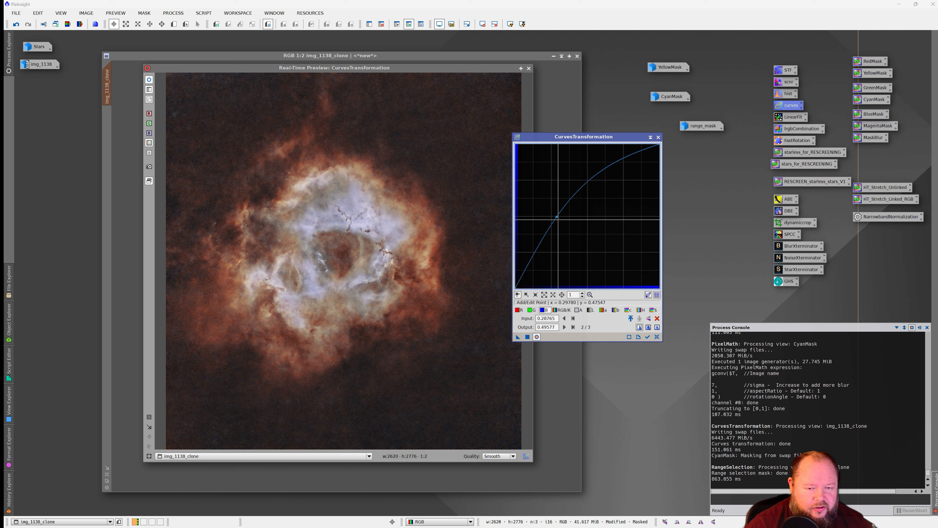
{"action": "left_click", "coordinate": [653, 310]}
{"action": "mouse_move", "coordinate": [581, 216]}
{"action": "left_mouse_down"}
{"action": "mouse_move", "coordinate": [558, 231]}
{"action": "mouse_move", "coordinate": [541, 225]}
{"action": "mouse_move", "coordinate": [556, 236]}
{"action": "mouse_move", "coordinate": [576, 209]}
{"action": "left_mouse_up"}
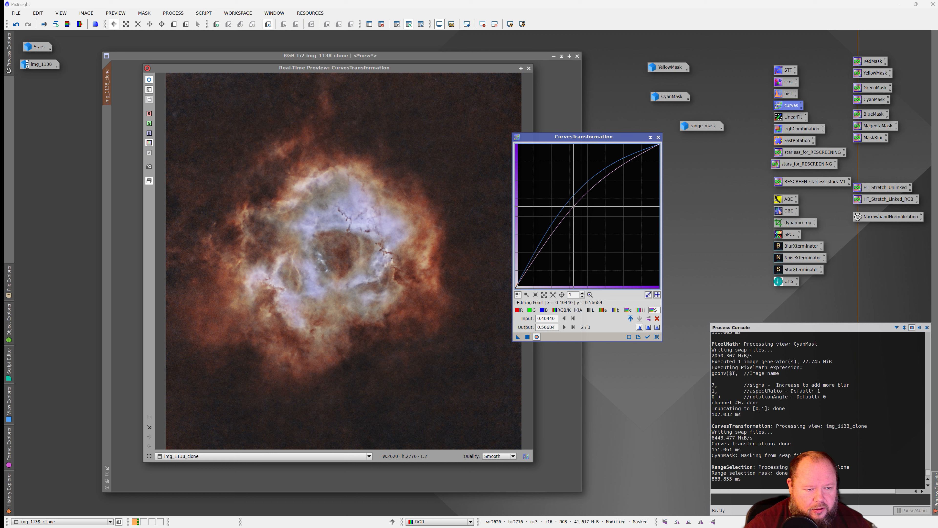
{"action": "left_click_drag", "start_coordinate": [573, 206], "coordinate": [576, 207]}
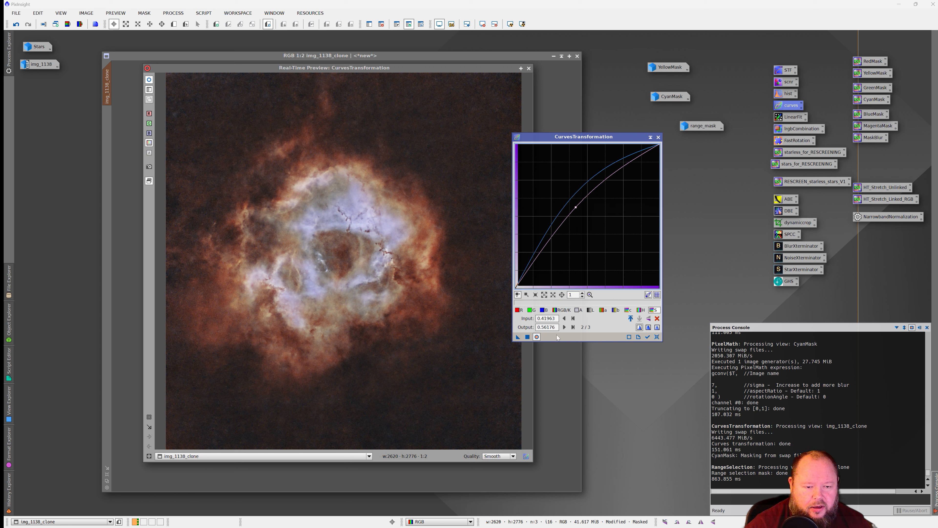
- Raise the red curve to about 0.39 at input 0.35, apply the curves to img_1138_clone, and close CurvesTransformation and its preview
{"action": "left_click", "coordinate": [518, 310]}
{"action": "left_click_drag", "start_coordinate": [560, 242], "coordinate": [566, 231]}
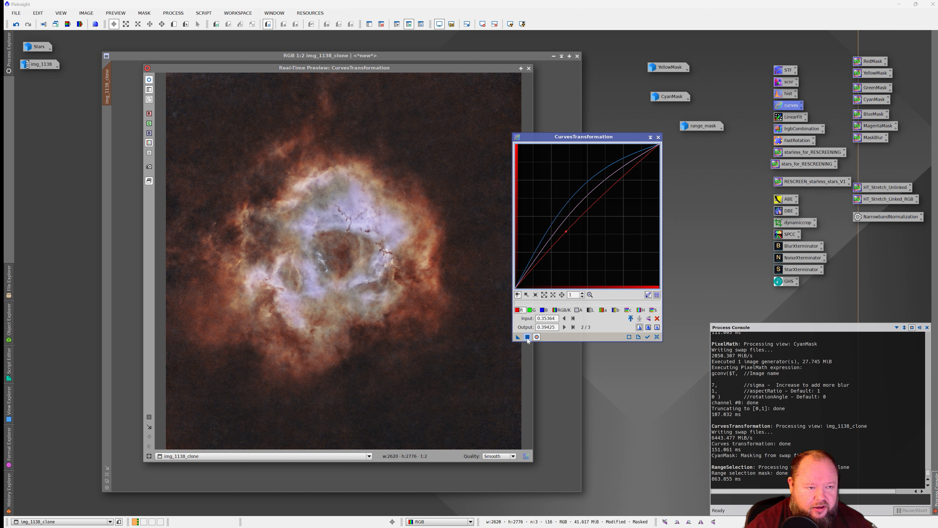
{"action": "left_click", "coordinate": [528, 337]}
{"action": "left_click", "coordinate": [656, 337]}
{"action": "left_click", "coordinate": [658, 137]}
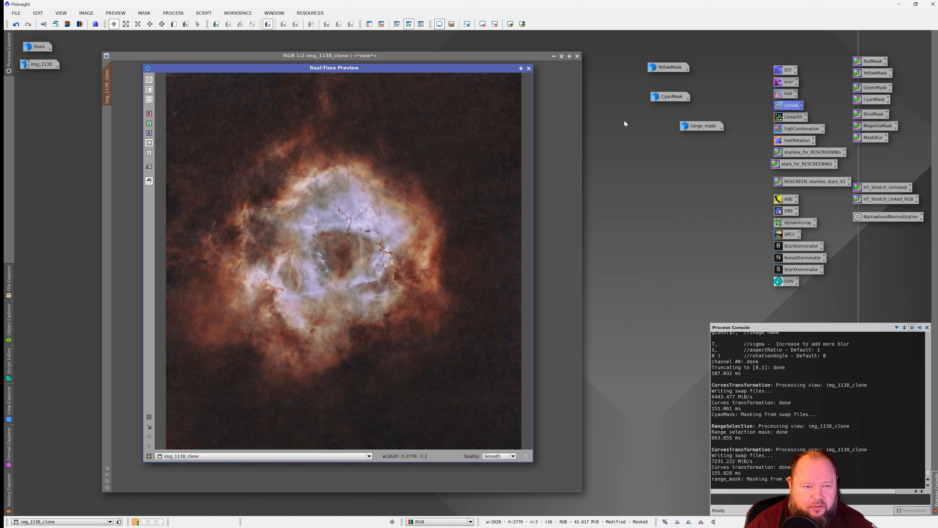
{"action": "left_click", "coordinate": [528, 68]}
- Compare the nebula core before and after the masked curves adjustment
{"action": "scroll", "coordinate": [331, 276], "scroll_direction": "up", "scroll_amount": 1}
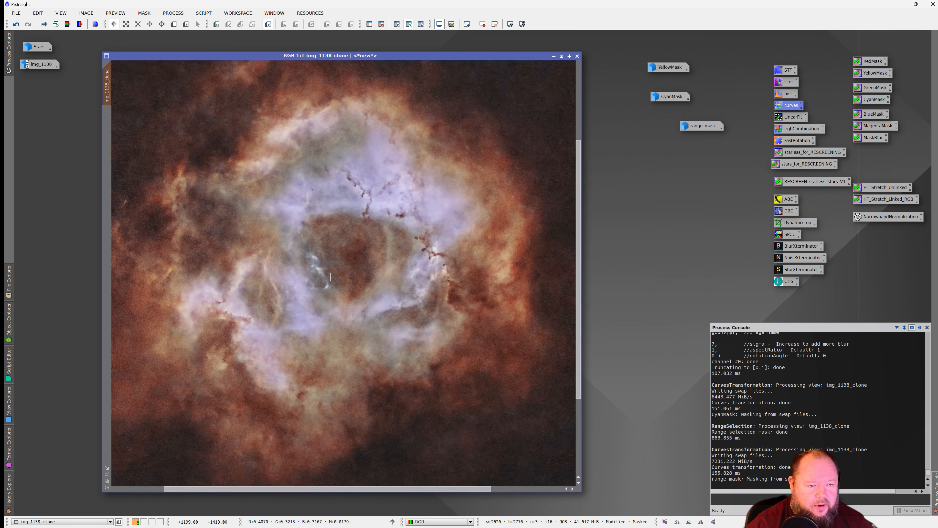
{"action": "key", "text": "ctrl+z"}
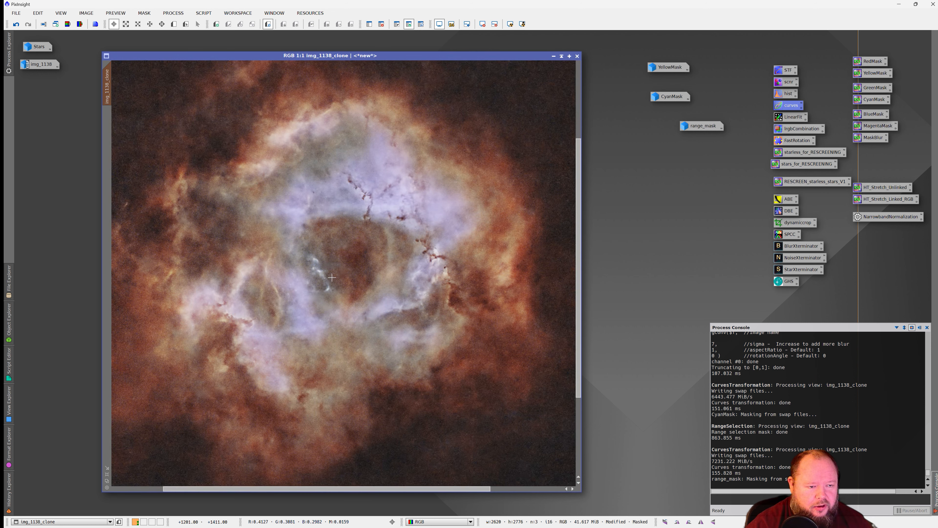
{"action": "scroll", "coordinate": [365, 203], "scroll_direction": "down", "scroll_amount": 1}
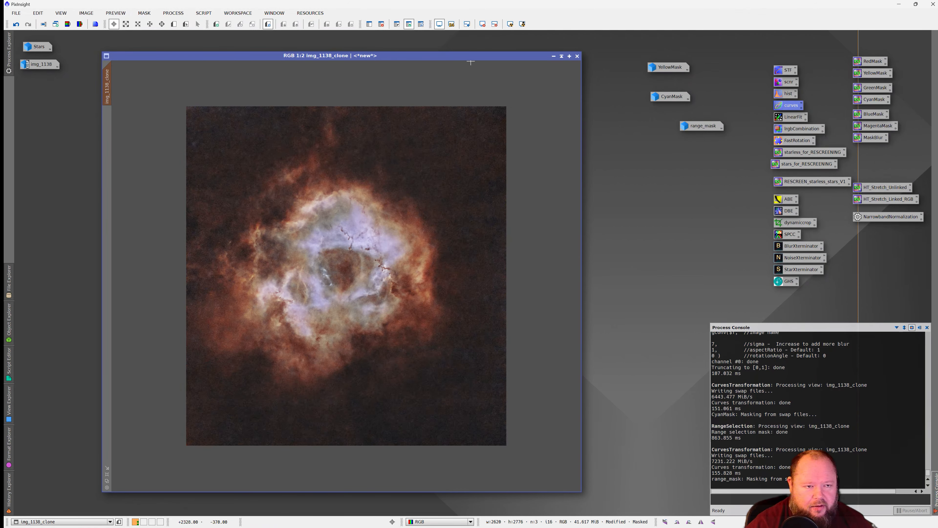
- Shift the img_1138_clone window slightly and remove its range mask
{"action": "left_click_drag", "start_coordinate": [466, 57], "coordinate": [473, 53]}
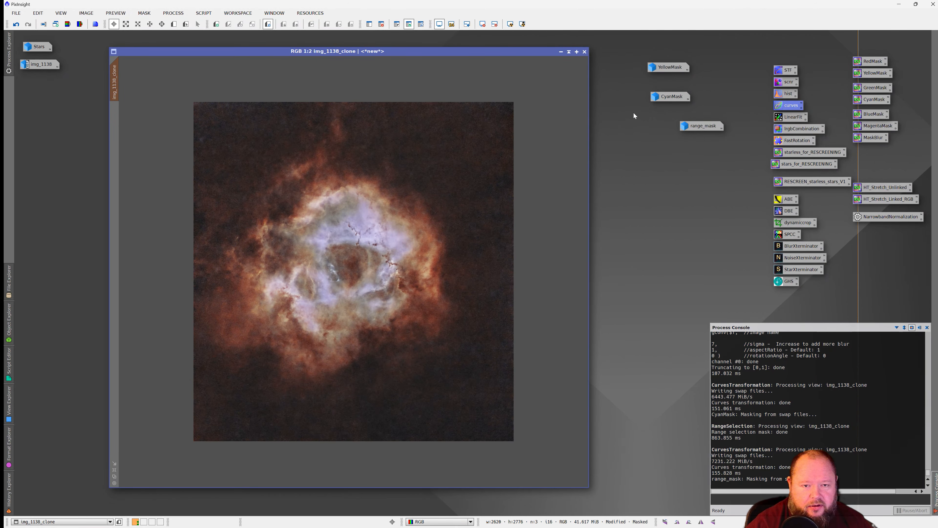
{"action": "right_click", "coordinate": [272, 148]}
{"action": "mouse_move", "coordinate": [355, 232]}
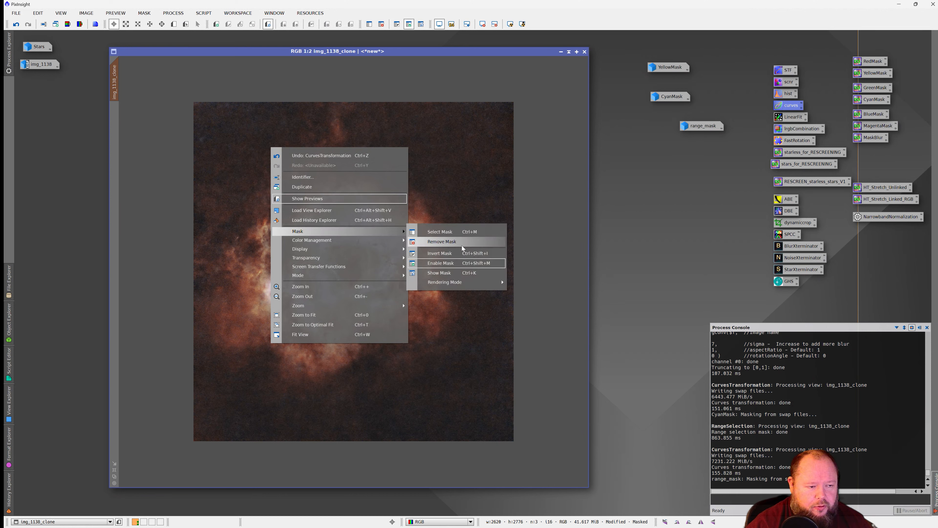
{"action": "left_click", "coordinate": [461, 246]}
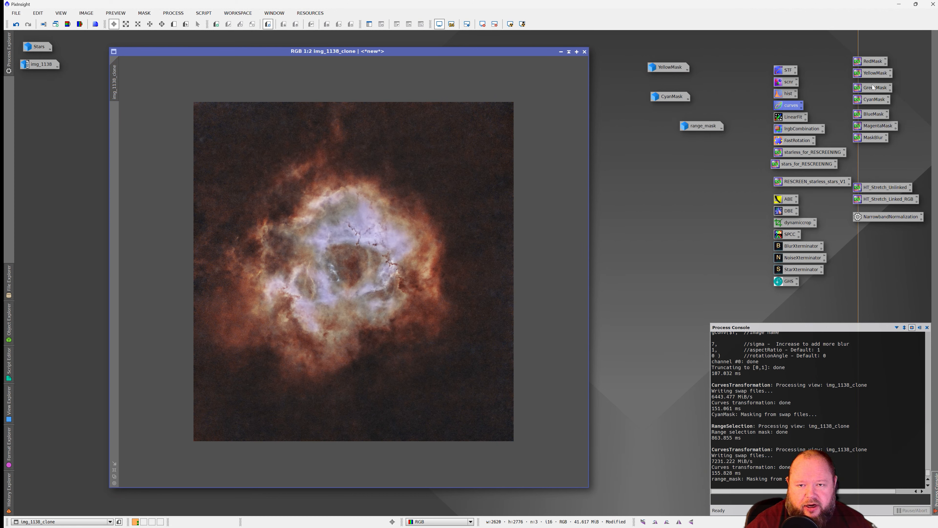
- Try generating a green color mask from img_1138_clone with GreenMask and discard it
{"action": "left_click_drag", "start_coordinate": [872, 91], "coordinate": [416, 244]}
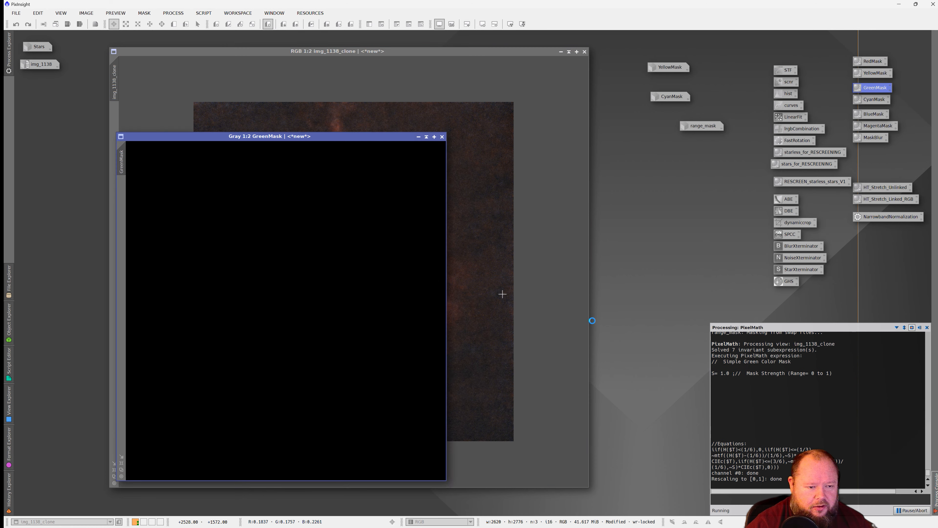
{"action": "left_click", "coordinate": [443, 136]}
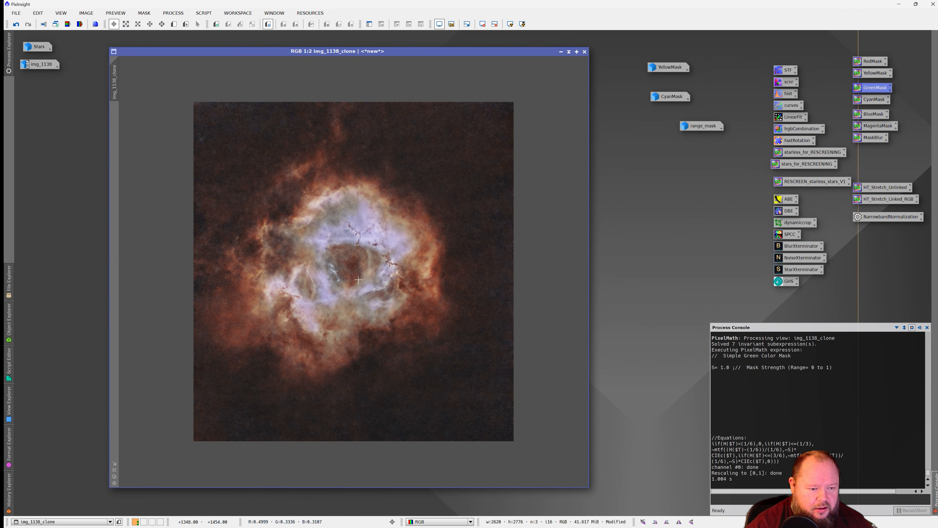
{"action": "scroll", "coordinate": [358, 280], "scroll_direction": "up", "scroll_amount": 1}
{"action": "scroll", "coordinate": [340, 273], "scroll_direction": "down", "scroll_amount": 1}
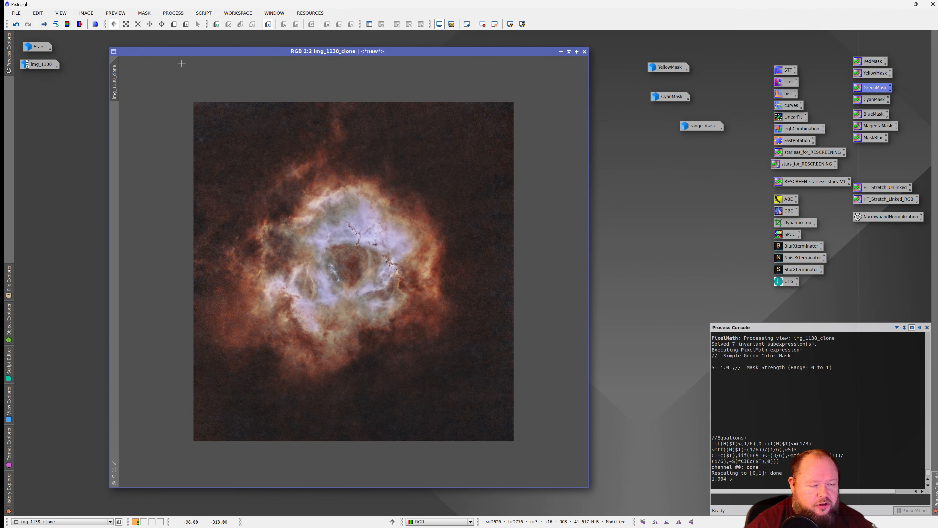
- Shape a previewed RGB/K S-curve for img_1138_clone, darkening the shadows and raising the highlights to about 0.79 at input 0.73
{"action": "double_click", "coordinate": [787, 107]}
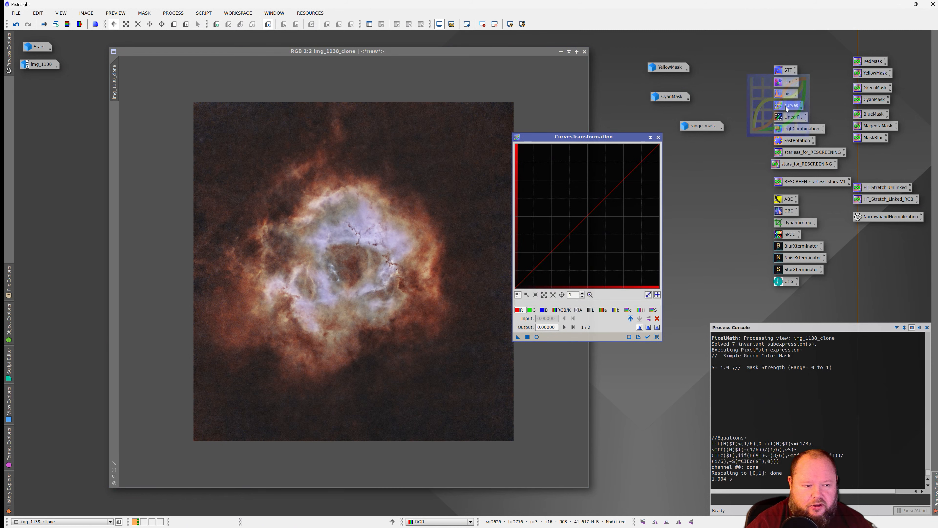
{"action": "left_click", "coordinate": [562, 310]}
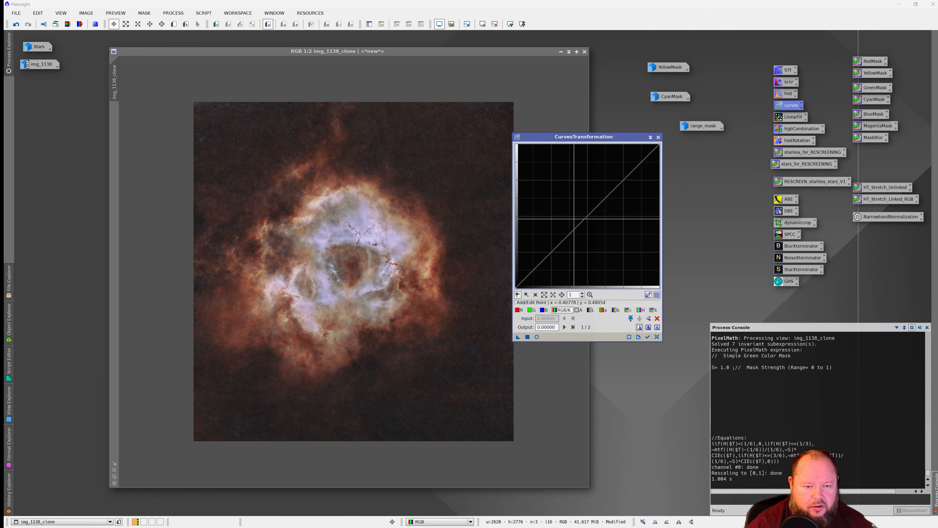
{"action": "left_click", "coordinate": [536, 337]}
{"action": "left_click_drag", "start_coordinate": [587, 215], "coordinate": [545, 265]}
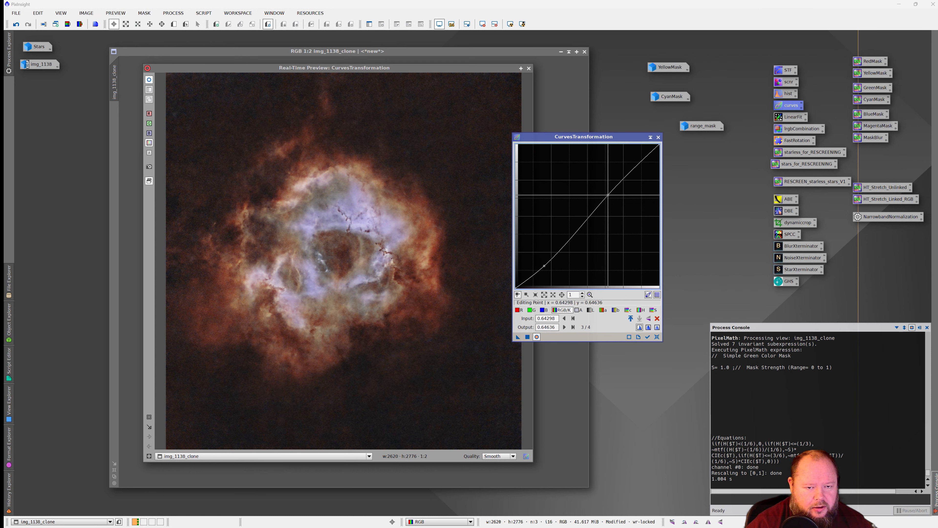
{"action": "left_click_drag", "start_coordinate": [608, 197], "coordinate": [619, 176]}
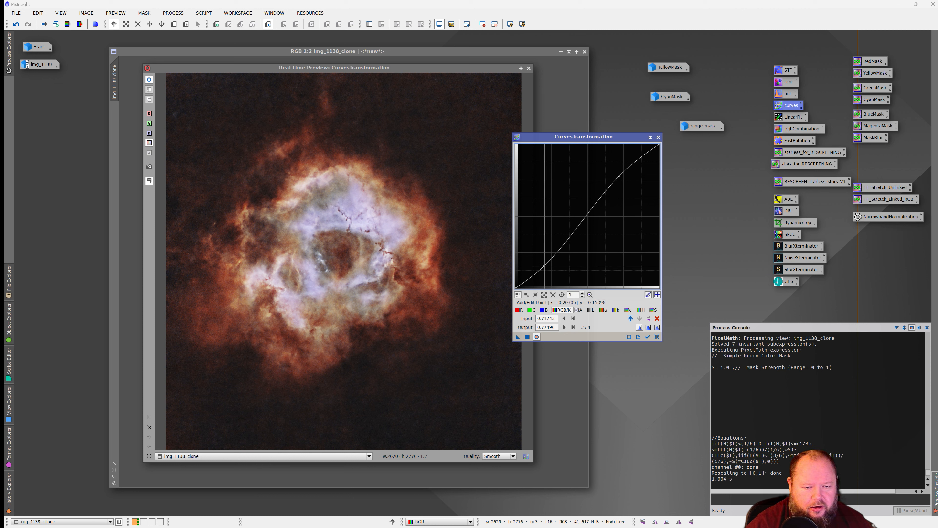
{"action": "left_click_drag", "start_coordinate": [544, 266], "coordinate": [541, 270]}
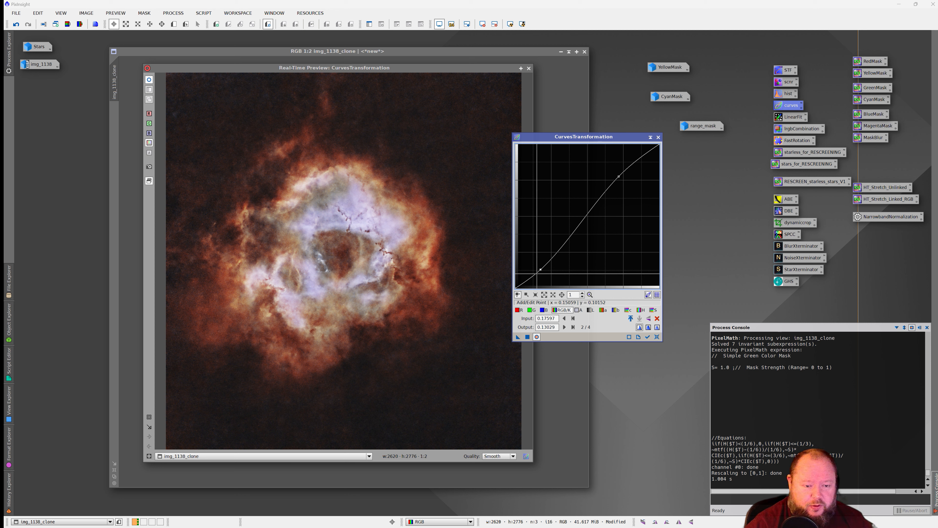
{"action": "left_click_drag", "start_coordinate": [541, 269], "coordinate": [538, 269]}
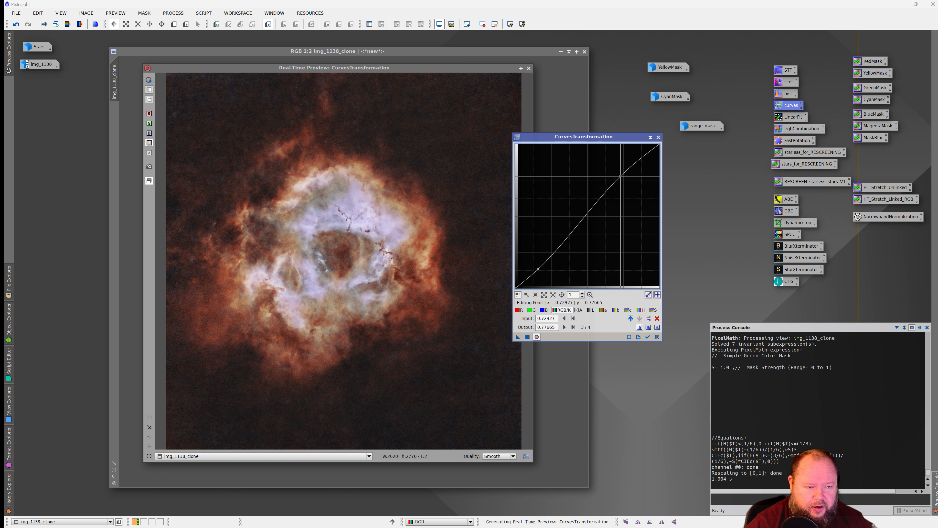
{"action": "left_click_drag", "start_coordinate": [618, 177], "coordinate": [621, 174]}
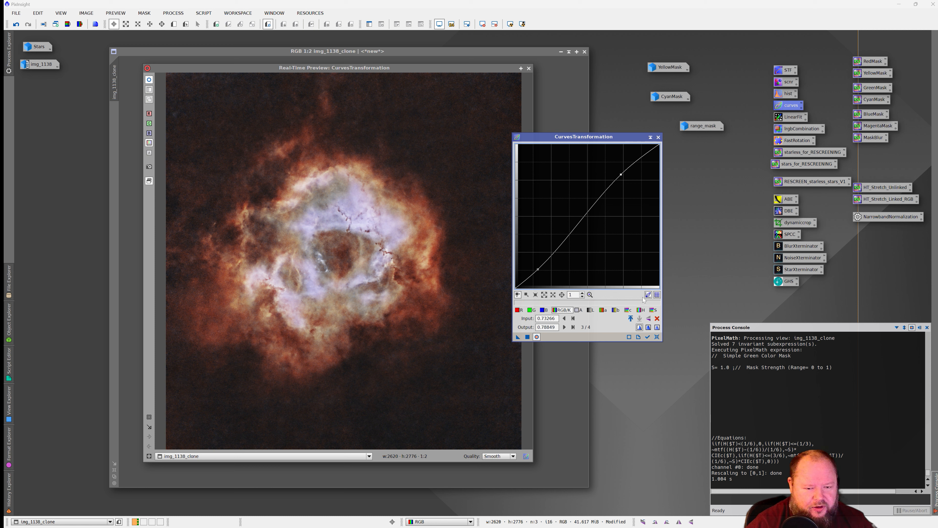
- Lower the saturation curve to about 0.29 at input 0.31, apply the curves to img_1138_clone, and reset CurvesTransformation
{"action": "left_click", "coordinate": [652, 310]}
{"action": "left_click", "coordinate": [551, 250]}
{"action": "mouse_move", "coordinate": [550, 250]}
{"action": "left_mouse_down"}
{"action": "mouse_move", "coordinate": [570, 253]}
{"action": "mouse_move", "coordinate": [560, 246]}
{"action": "left_mouse_up"}
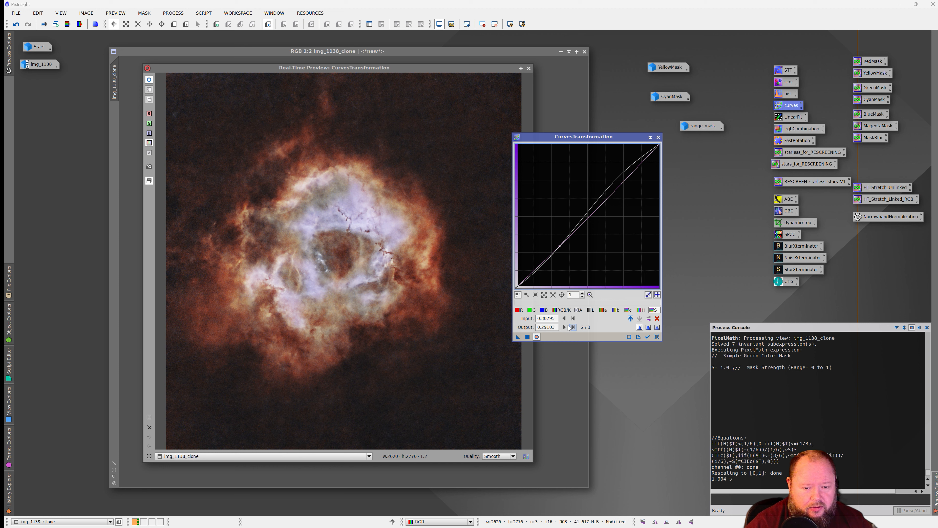
{"action": "left_click", "coordinate": [528, 338]}
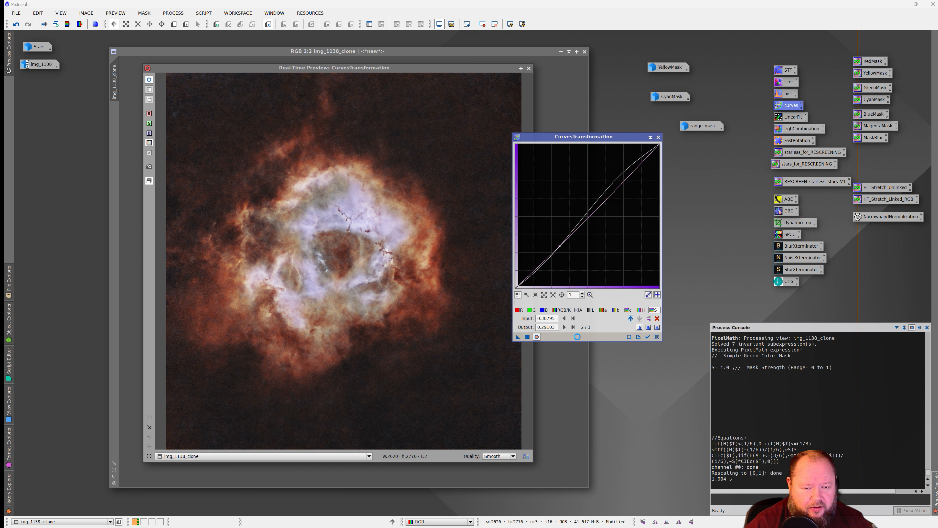
{"action": "left_click", "coordinate": [656, 337]}
{"action": "left_click", "coordinate": [615, 310]}
{"action": "mouse_move", "coordinate": [585, 218]}
{"action": "left_mouse_down"}
{"action": "mouse_move", "coordinate": [585, 233]}
{"action": "mouse_move", "coordinate": [575, 226]}
{"action": "left_mouse_up"}
{"action": "left_click", "coordinate": [657, 337]}
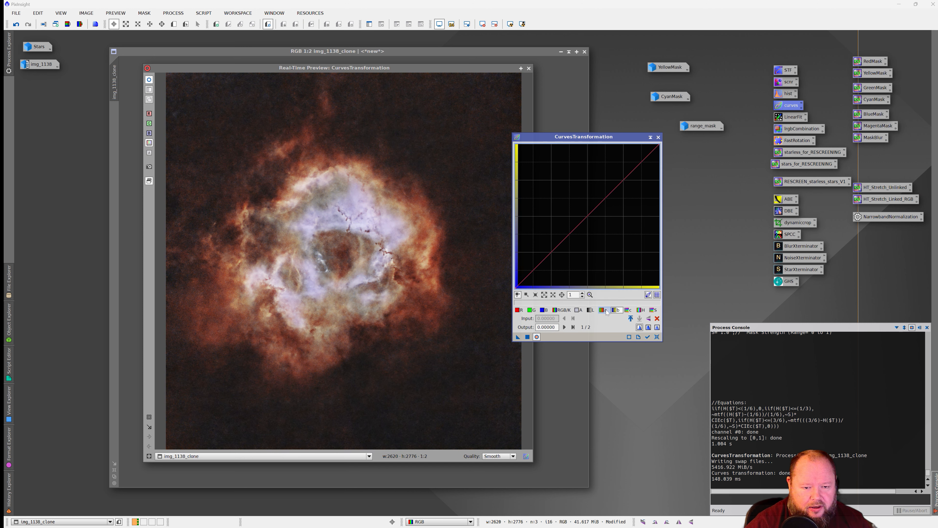
{"action": "left_click", "coordinate": [603, 310]}
{"action": "left_click_drag", "start_coordinate": [578, 225], "coordinate": [591, 198]}
{"action": "left_click", "coordinate": [656, 336]}
- Raise the CIE c* chroma curve to about 0.63 at input 0.53, apply it to img_1138_clone, and close CurvesTransformation and its preview
{"action": "left_click", "coordinate": [628, 310]}
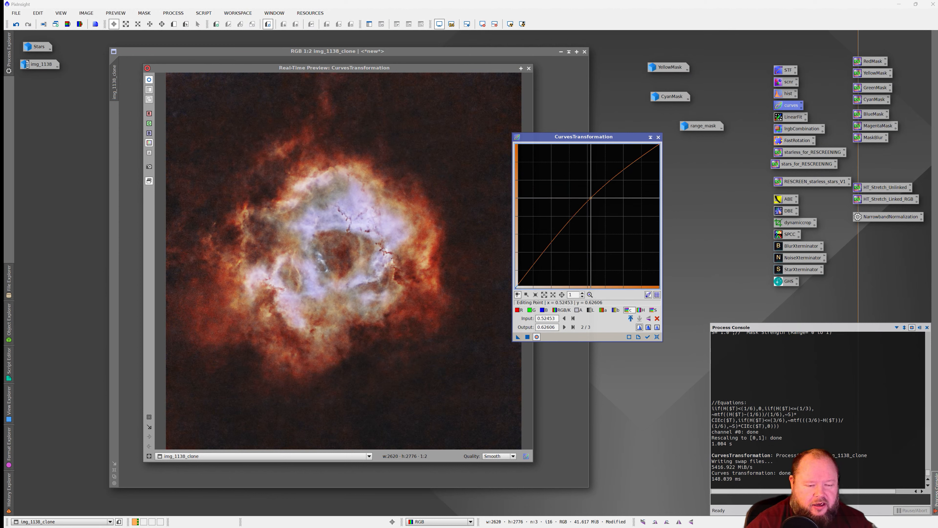
{"action": "left_click_drag", "start_coordinate": [591, 197], "coordinate": [592, 198]}
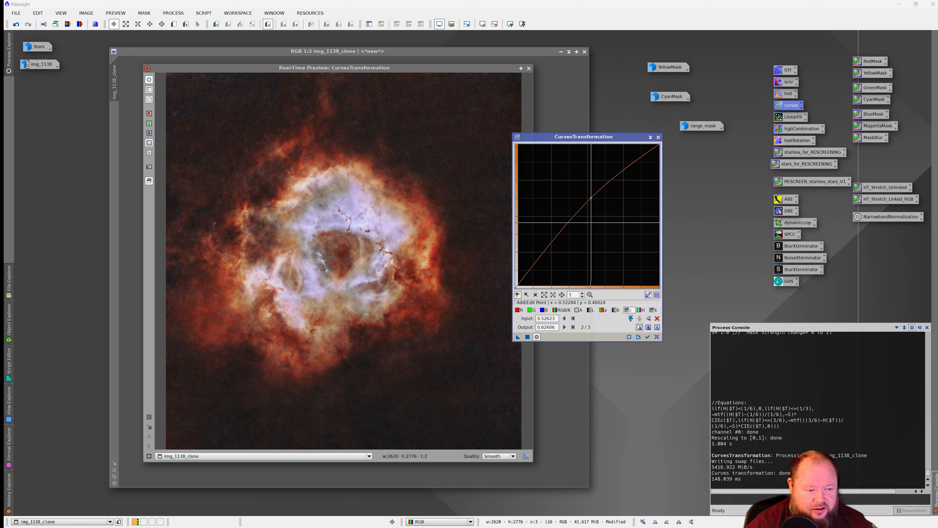
{"action": "left_click", "coordinate": [528, 336]}
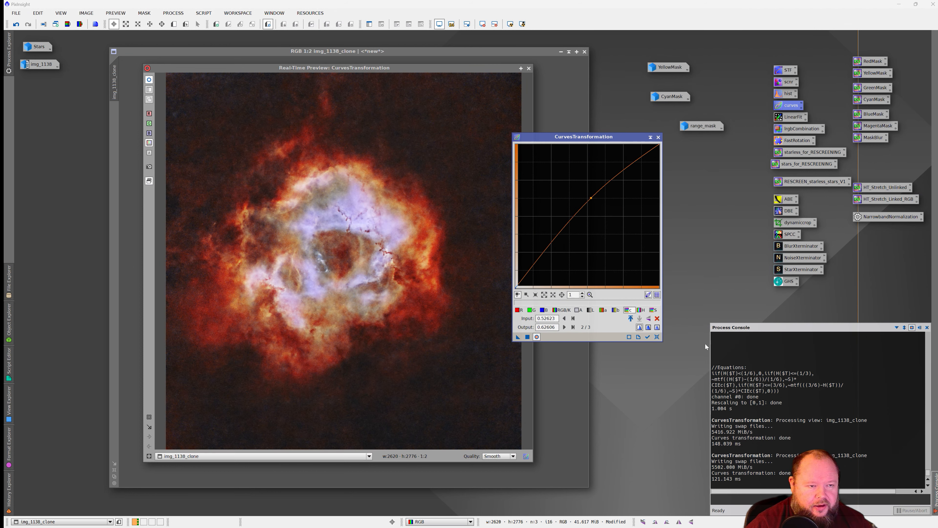
{"action": "left_click", "coordinate": [657, 336]}
{"action": "left_click", "coordinate": [658, 137]}
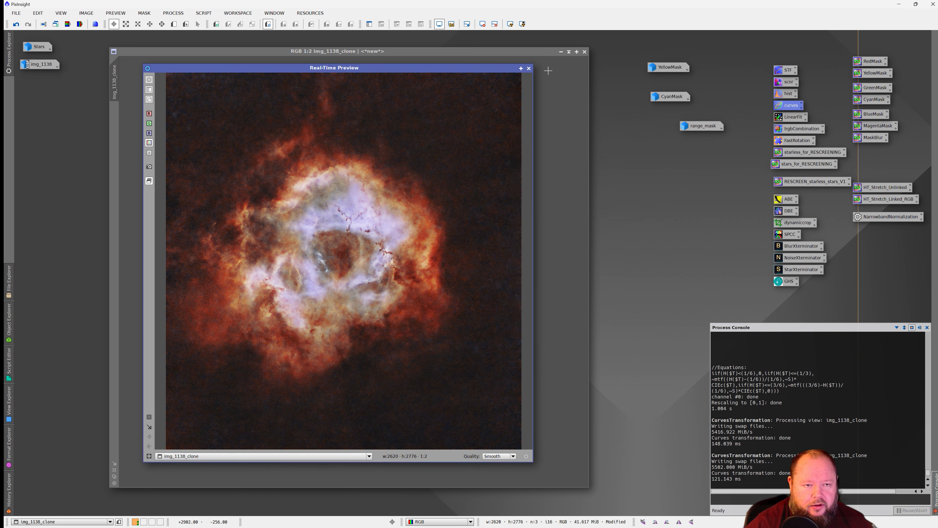
{"action": "left_click", "coordinate": [529, 68]}
{"action": "scroll", "coordinate": [321, 266], "scroll_direction": "up", "scroll_amount": 1}
{"action": "scroll", "coordinate": [341, 243], "scroll_direction": "down", "scroll_amount": 1}
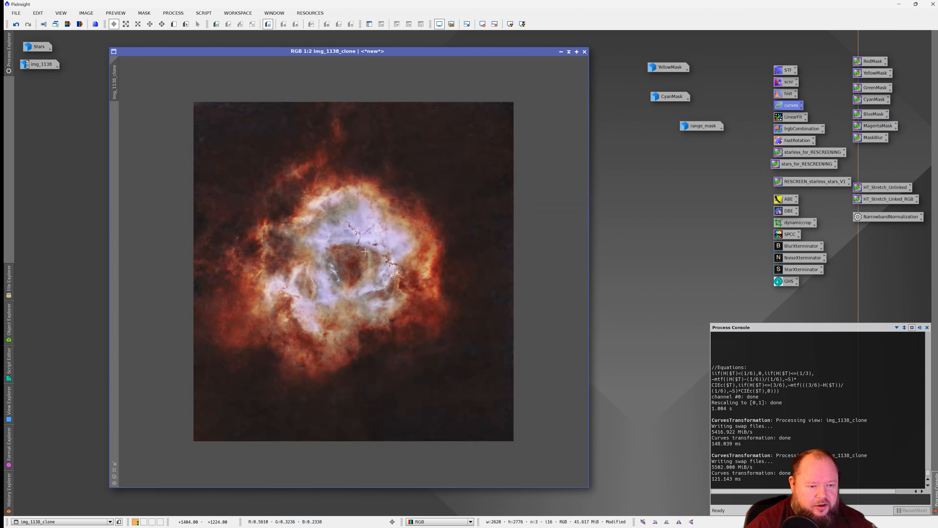
{"action": "scroll", "coordinate": [357, 245], "scroll_direction": "up", "scroll_amount": 1}
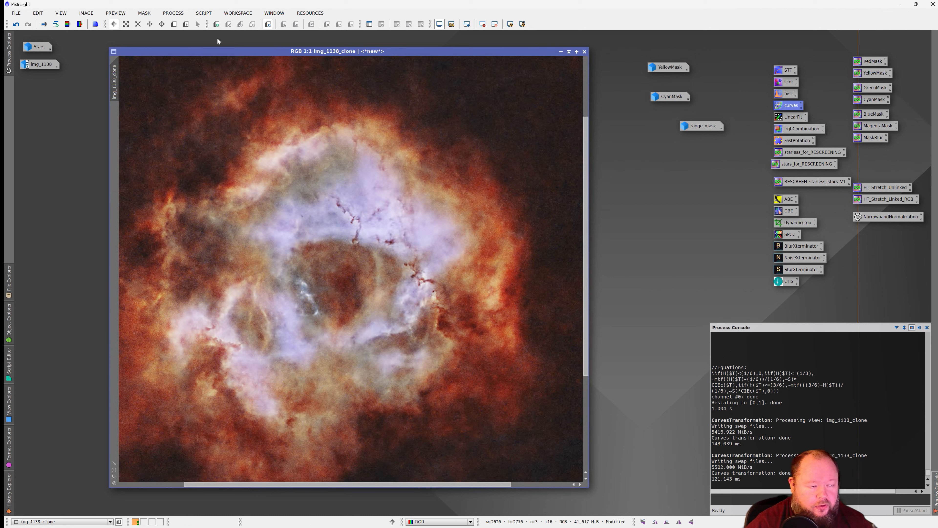
{"action": "left_click", "coordinate": [174, 13]}
{"action": "mouse_move", "coordinate": [152, 16]}
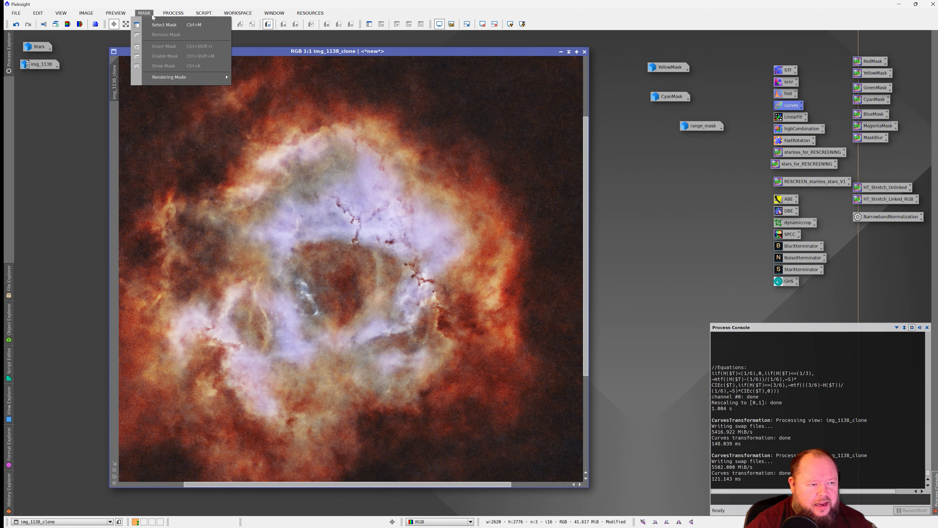
{"action": "left_click", "coordinate": [792, 247]}
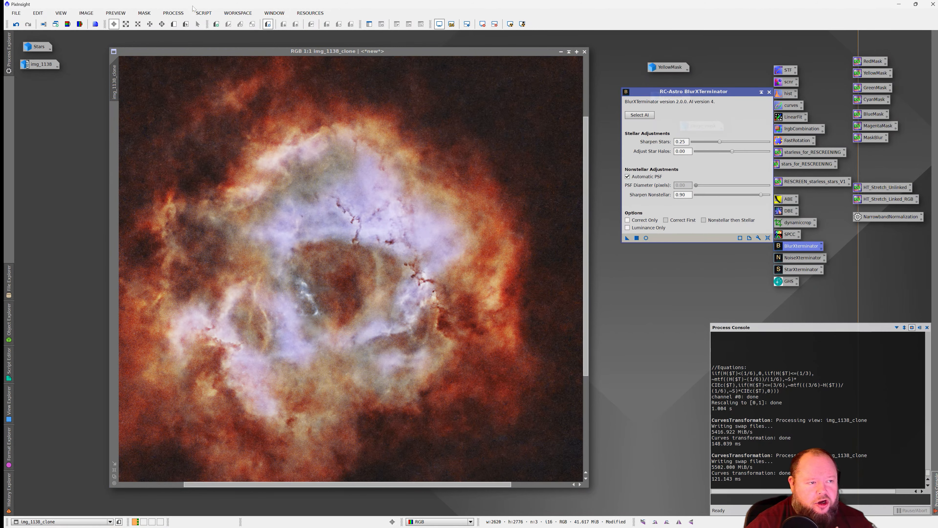
{"action": "left_click", "coordinate": [174, 13]}
{"action": "mouse_move", "coordinate": [179, 25]}
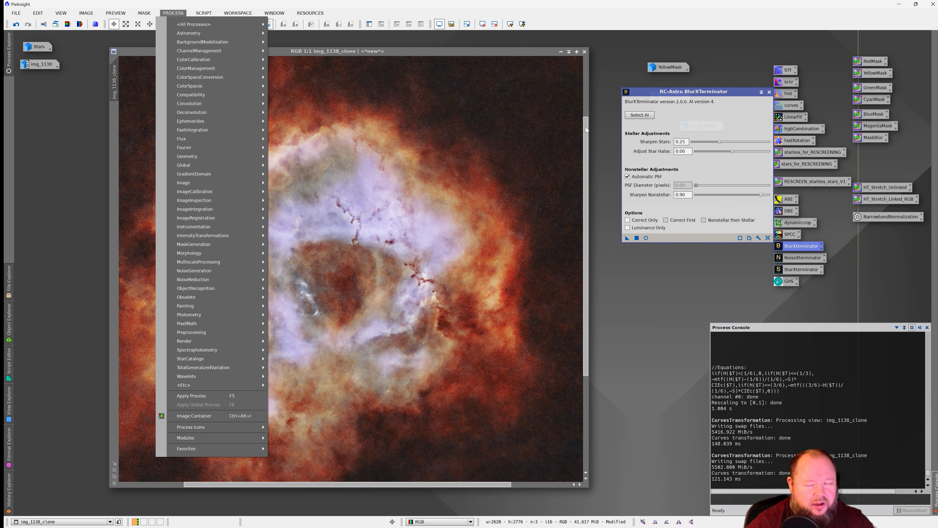
{"action": "left_click", "coordinate": [488, 68]}
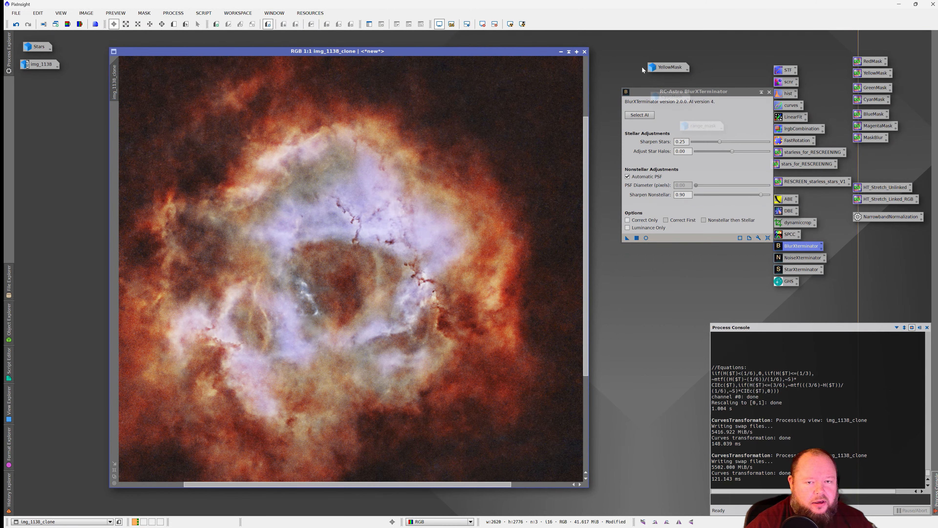
- Restore the Stars image over the nebula, close BlurXTerminator, and examine the star colors at several magnifications
{"action": "double_click", "coordinate": [38, 48]}
{"action": "left_click_drag", "start_coordinate": [469, 108], "coordinate": [285, 110]}
{"action": "scroll", "coordinate": [401, 275], "scroll_direction": "up", "scroll_amount": 3}
{"action": "scroll", "coordinate": [465, 311], "scroll_direction": "up", "scroll_amount": 2}
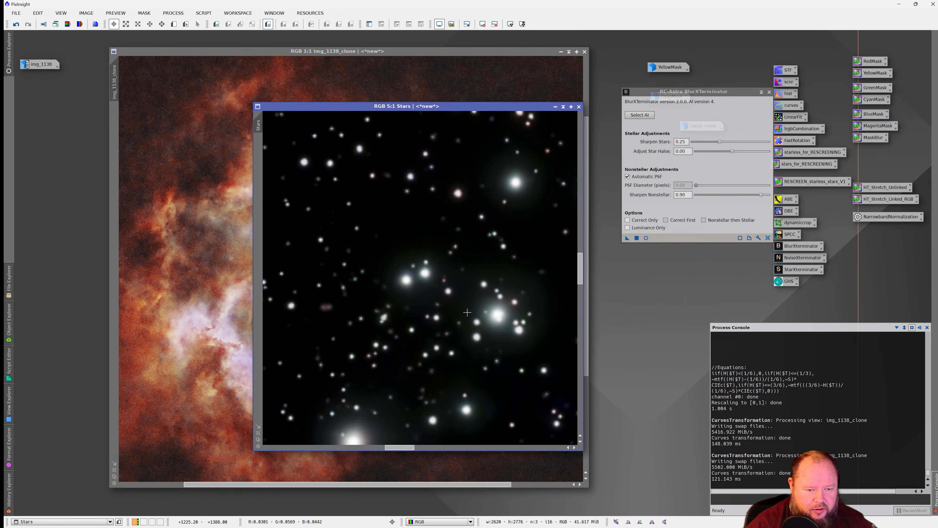
{"action": "scroll", "coordinate": [527, 331], "scroll_direction": "down", "scroll_amount": 2}
{"action": "left_click_drag", "start_coordinate": [493, 107], "coordinate": [432, 83]}
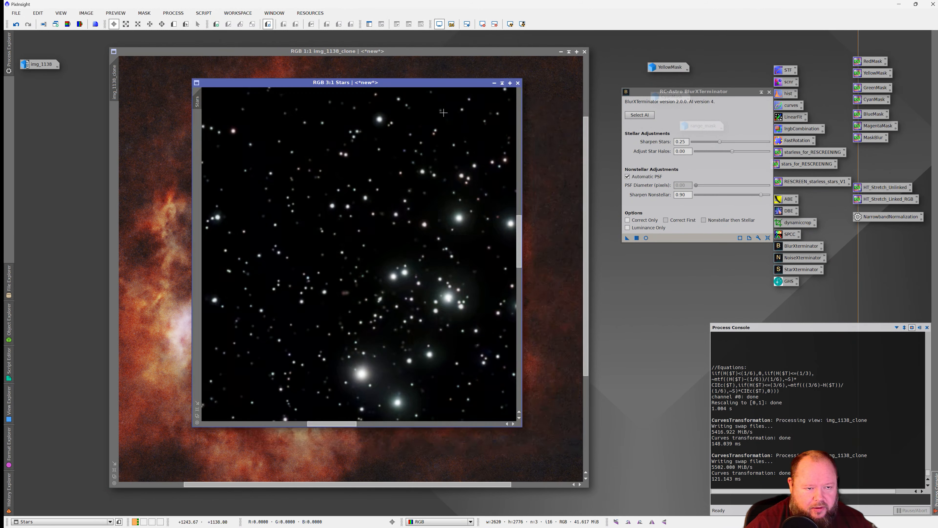
{"action": "scroll", "coordinate": [433, 209], "scroll_direction": "down", "scroll_amount": 2}
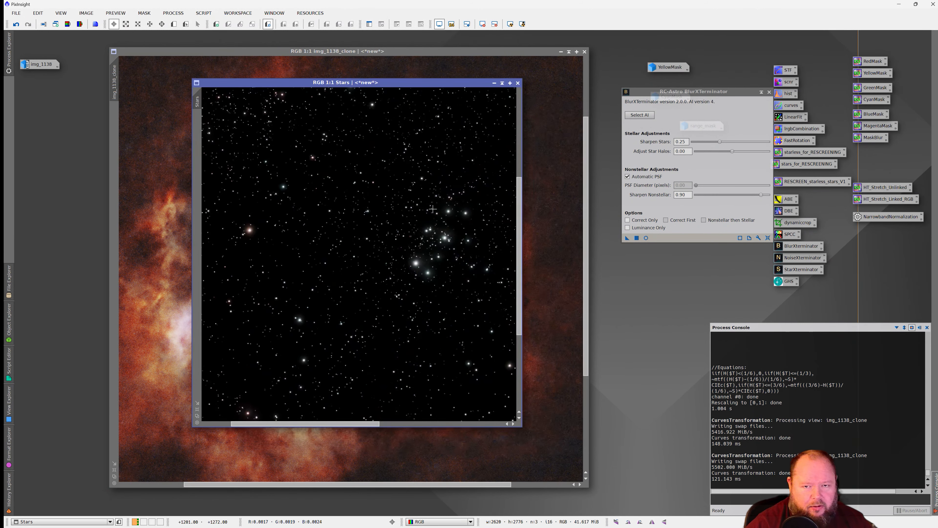
{"action": "left_click", "coordinate": [769, 92]}
{"action": "scroll", "coordinate": [423, 266], "scroll_direction": "up", "scroll_amount": 2}
{"action": "scroll", "coordinate": [424, 266], "scroll_direction": "down", "scroll_amount": 1}
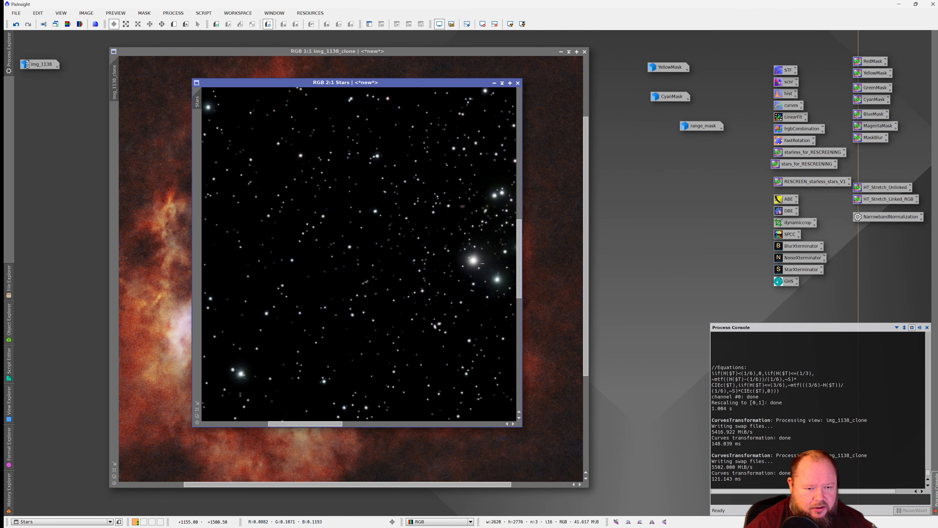
- Apply SCNR to the Stars image, check the stars up close, and minimize it again
{"action": "left_click", "coordinate": [784, 82]}
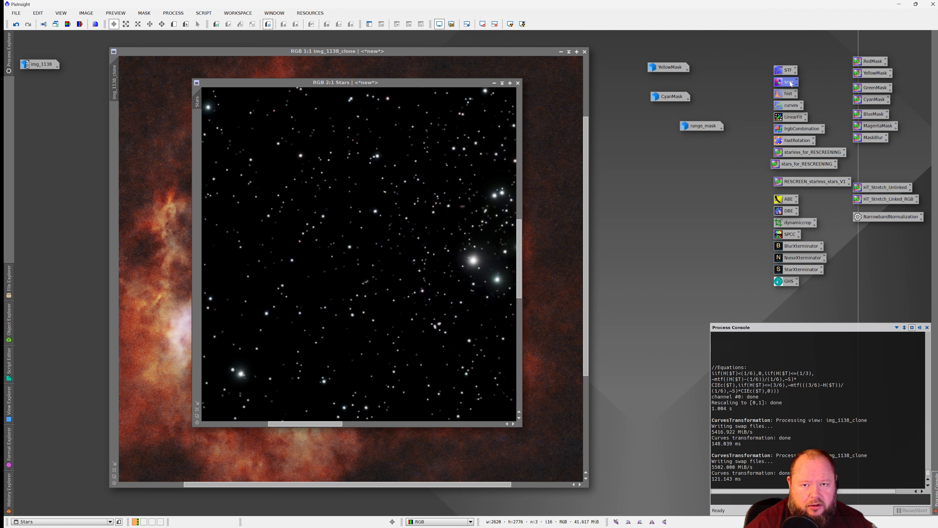
{"action": "left_click_drag", "start_coordinate": [785, 82], "coordinate": [414, 259]}
{"action": "scroll", "coordinate": [435, 296], "scroll_direction": "up", "scroll_amount": 3}
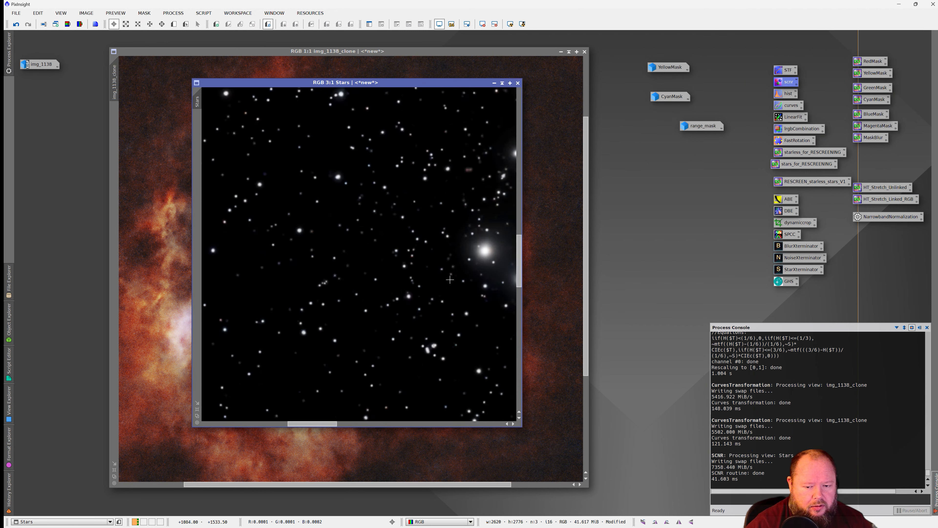
{"action": "left_click", "coordinate": [320, 430]}
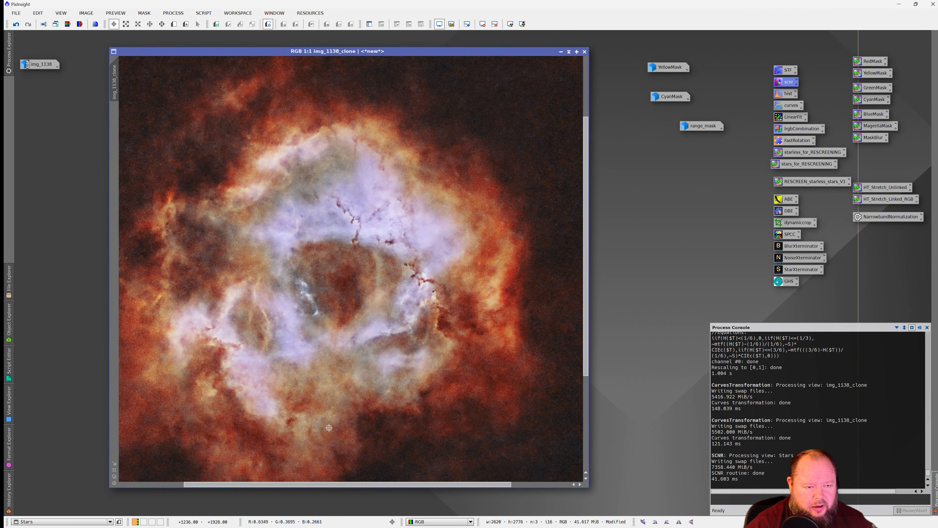
{"action": "left_click_drag", "start_coordinate": [383, 50], "coordinate": [332, 55]}
{"action": "scroll", "coordinate": [355, 234], "scroll_direction": "down", "scroll_amount": 5}
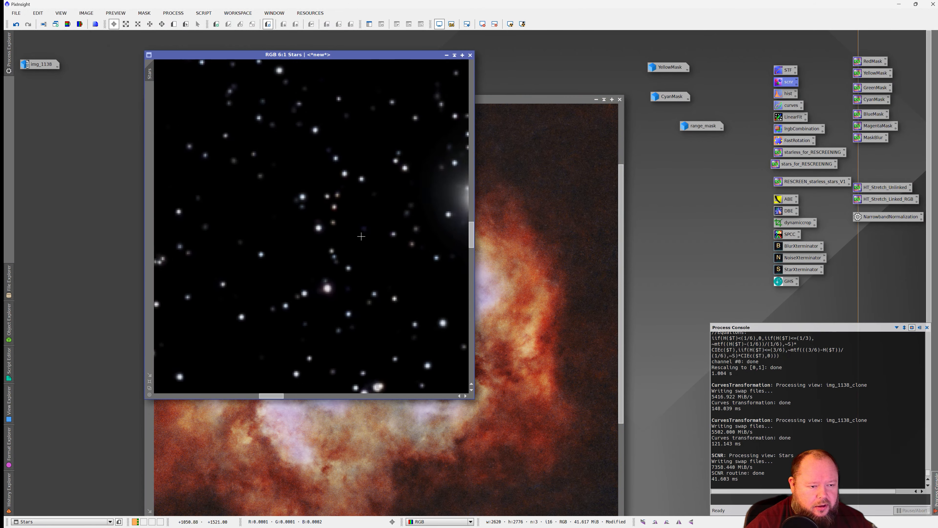
{"action": "left_click", "coordinate": [446, 55]}
- Move img_1138_clone back into place, check the nebula, and open BlurXTerminator
{"action": "left_click_drag", "start_coordinate": [394, 98], "coordinate": [349, 54]}
{"action": "scroll", "coordinate": [326, 271], "scroll_direction": "up", "scroll_amount": 1}
{"action": "scroll", "coordinate": [326, 271], "scroll_direction": "down", "scroll_amount": 2}
{"action": "scroll", "coordinate": [325, 267], "scroll_direction": "up", "scroll_amount": 1}
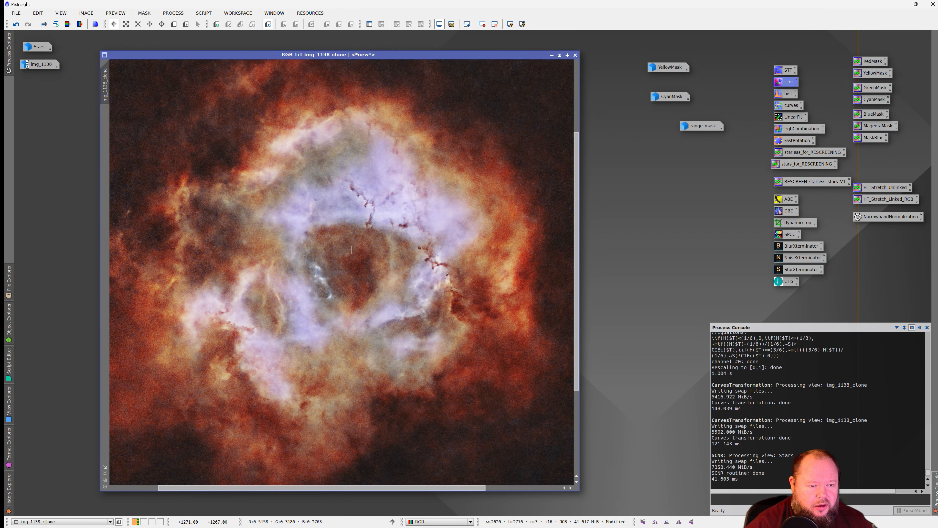
{"action": "scroll", "coordinate": [348, 252], "scroll_direction": "down", "scroll_amount": 1}
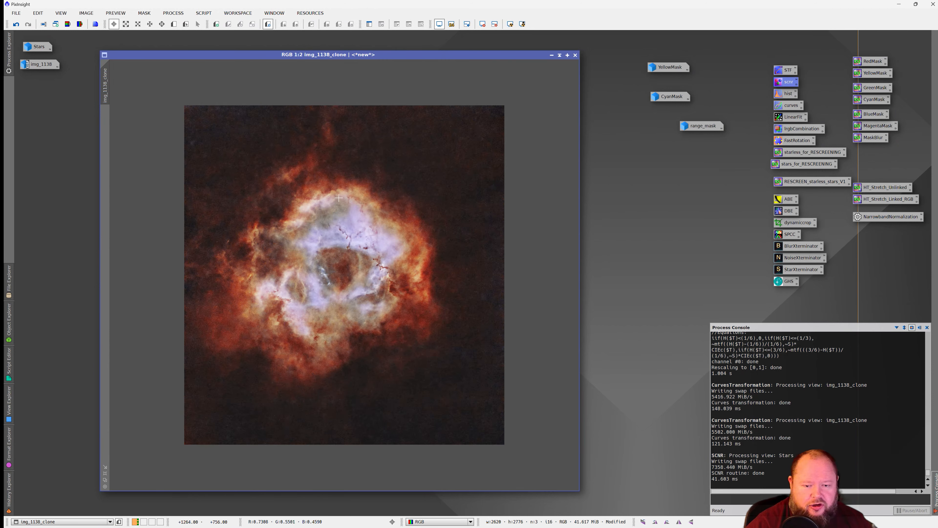
{"action": "scroll", "coordinate": [340, 212], "scroll_direction": "up", "scroll_amount": 1}
{"action": "double_click", "coordinate": [800, 246]}
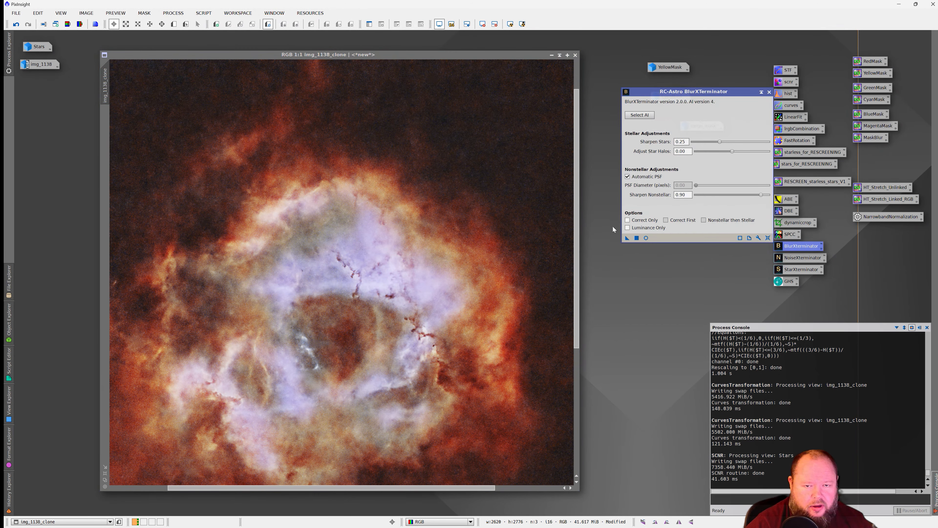
- Reposition and resize the img_1138_clone window so the nebula sits beside BlurXTerminator without being covered
{"action": "left_click", "coordinate": [104, 476]}
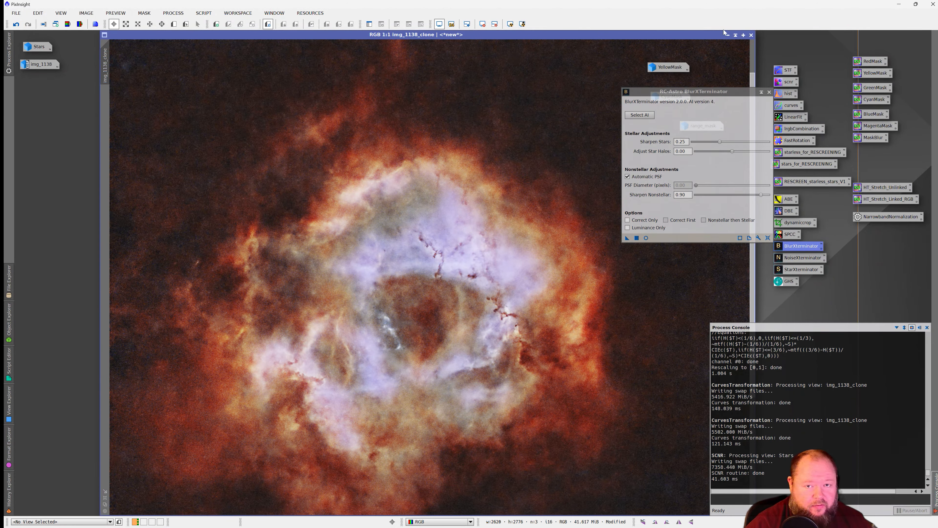
{"action": "left_click", "coordinate": [743, 35]}
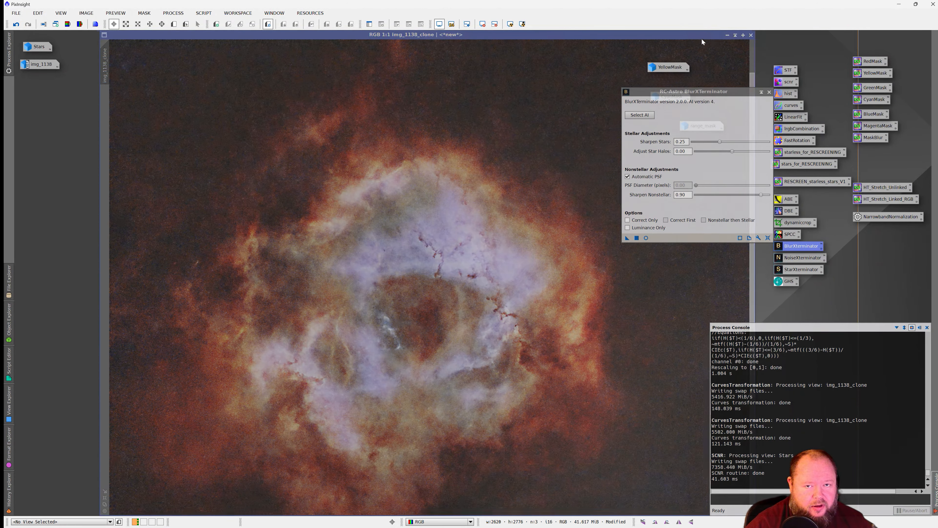
{"action": "left_click_drag", "start_coordinate": [693, 57], "coordinate": [460, 192]}
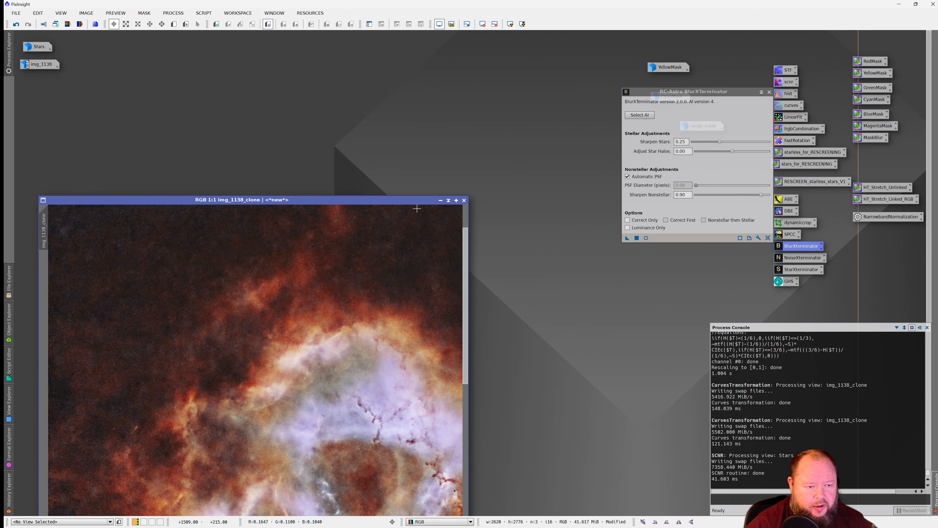
{"action": "left_click_drag", "start_coordinate": [388, 195], "coordinate": [486, 73]}
{"action": "scroll", "coordinate": [385, 302], "scroll_direction": "up", "scroll_amount": 2}
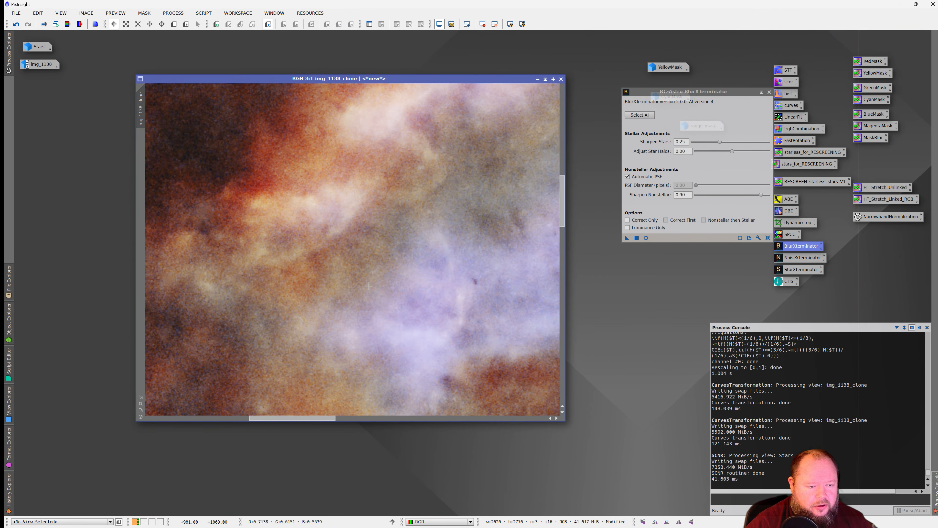
{"action": "scroll", "coordinate": [371, 287], "scroll_direction": "down", "scroll_amount": 4}
{"action": "scroll", "coordinate": [344, 244], "scroll_direction": "up", "scroll_amount": 2}
{"action": "scroll", "coordinate": [344, 243], "scroll_direction": "up", "scroll_amount": 1}
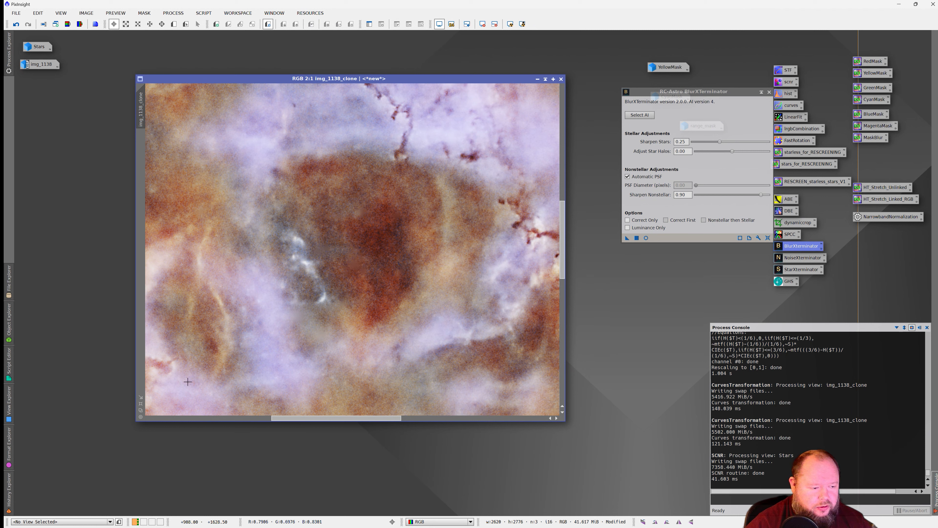
{"action": "left_click", "coordinate": [141, 410]}
{"action": "left_click", "coordinate": [334, 262]}
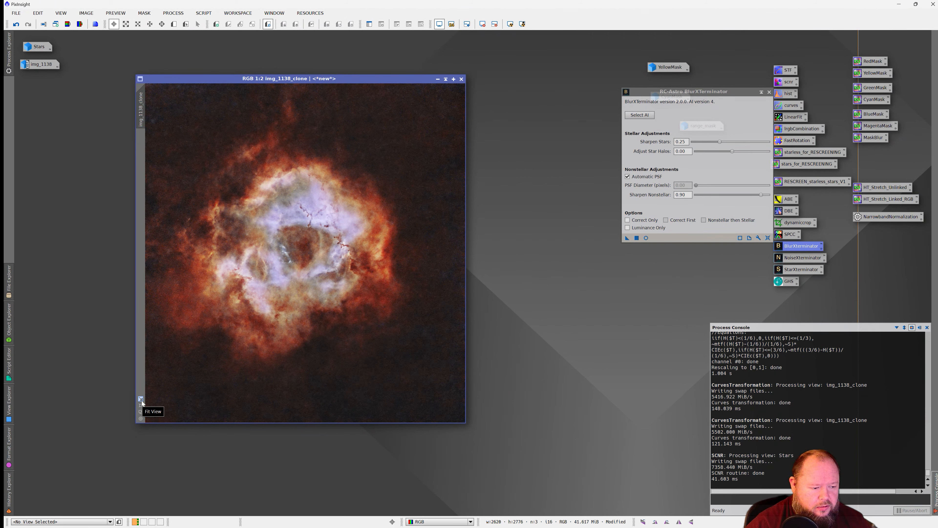
{"action": "left_click", "coordinate": [141, 419]}
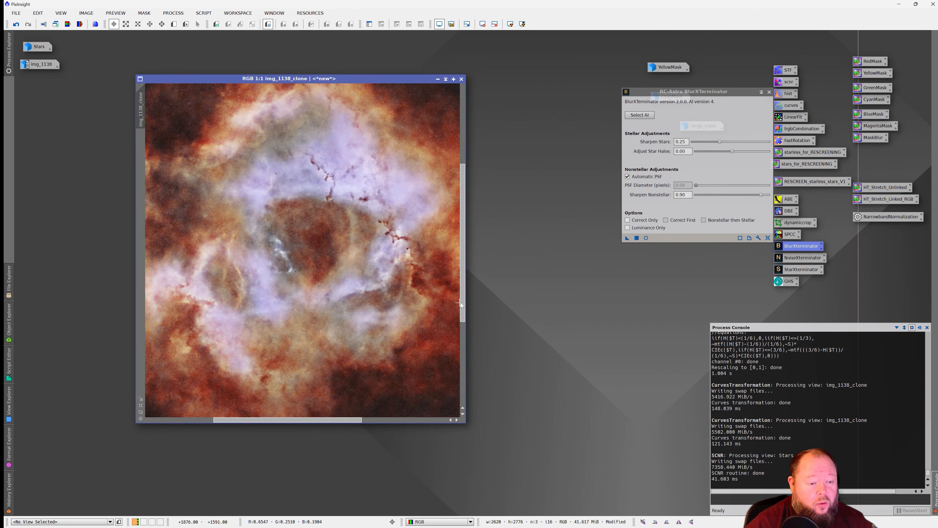
{"action": "left_click_drag", "start_coordinate": [327, 78], "coordinate": [291, 57]}
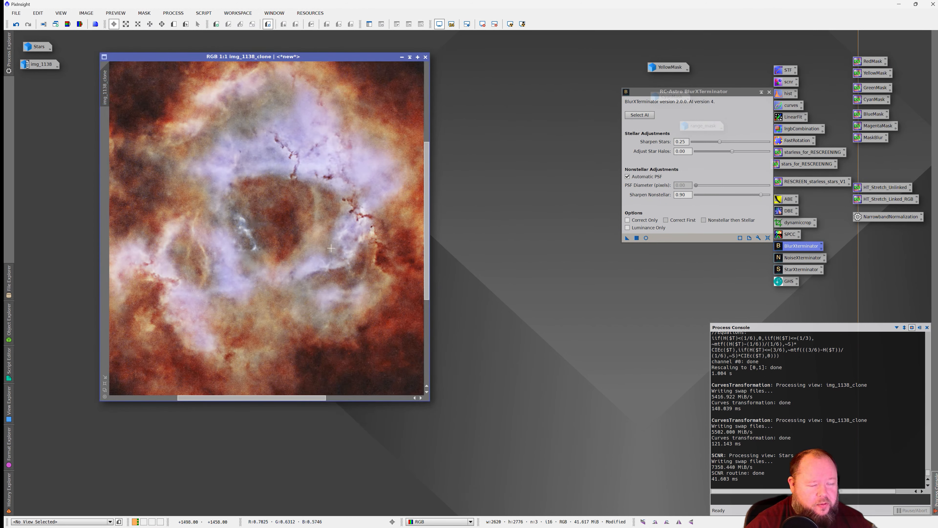
{"action": "left_click_drag", "start_coordinate": [430, 400], "coordinate": [589, 481]}
- Set BlurXTerminator's Sharpen Stars to 0.18 and Sharpen Nonstellar to 0.40
{"action": "scroll", "coordinate": [316, 263], "scroll_direction": "down", "scroll_amount": 2}
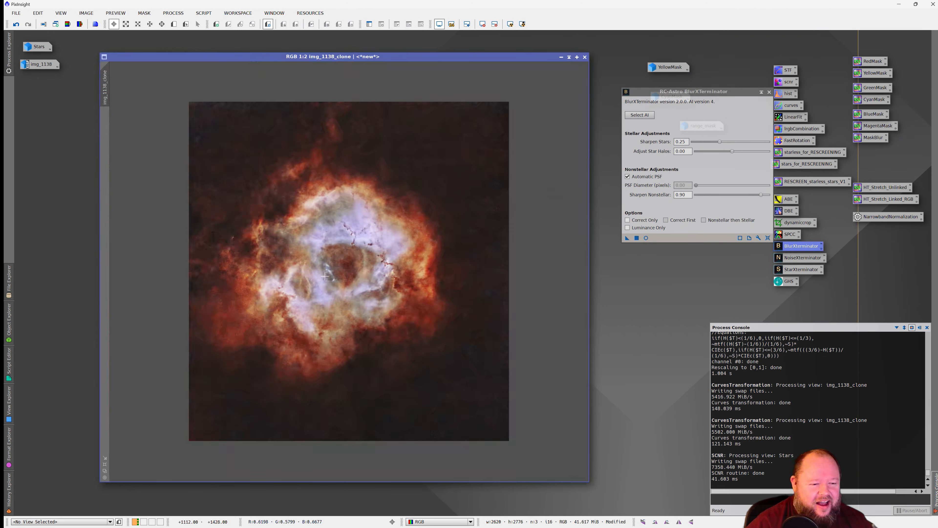
{"action": "scroll", "coordinate": [332, 268], "scroll_direction": "up", "scroll_amount": 3}
{"action": "scroll", "coordinate": [345, 273], "scroll_direction": "down", "scroll_amount": 1}
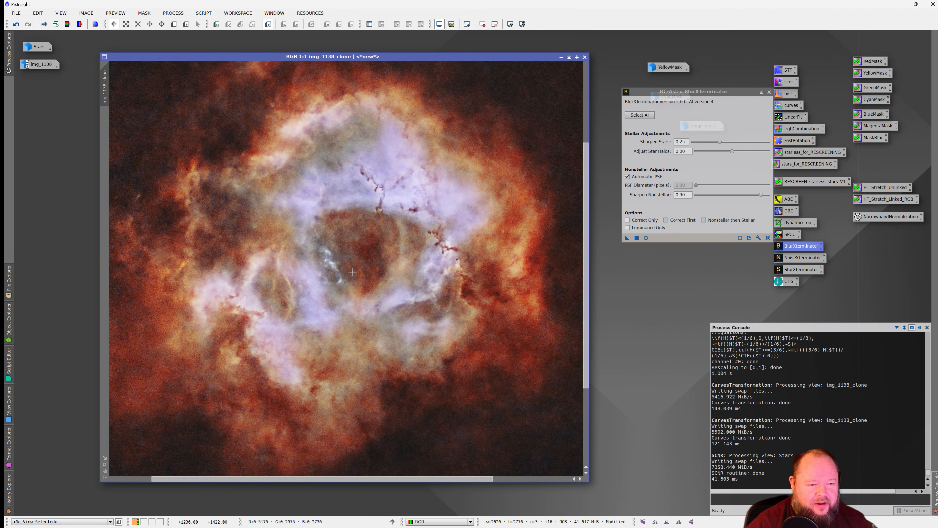
{"action": "scroll", "coordinate": [421, 434], "scroll_direction": "down", "scroll_amount": 2}
{"action": "scroll", "coordinate": [440, 433], "scroll_direction": "up", "scroll_amount": 2}
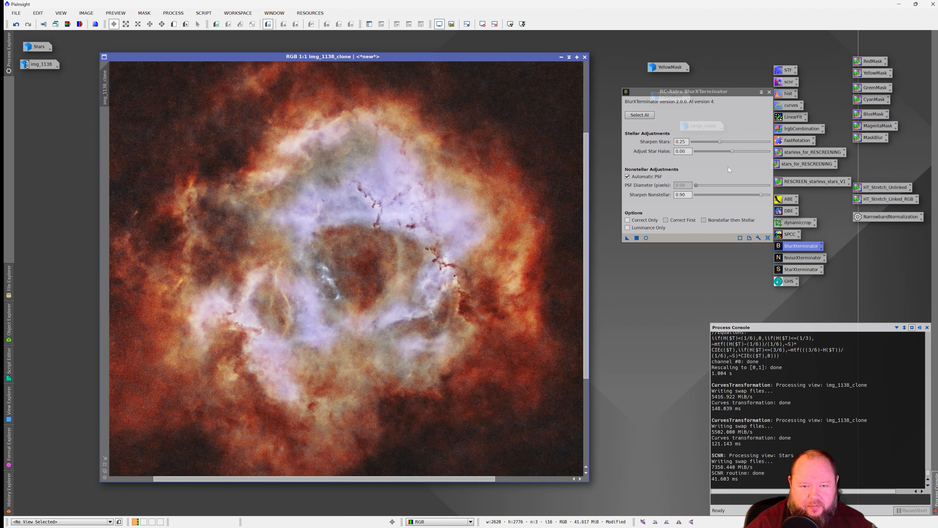
{"action": "left_click_drag", "start_coordinate": [720, 143], "coordinate": [718, 142]}
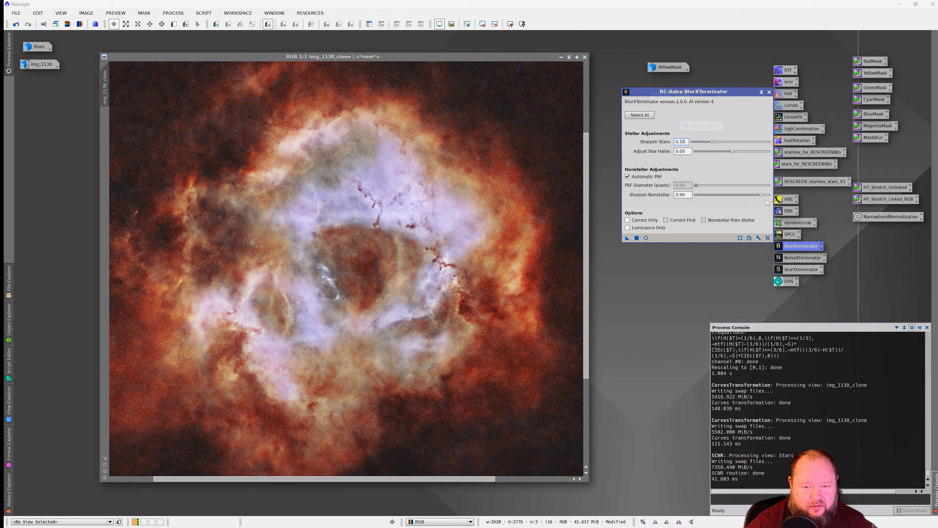
{"action": "left_click_drag", "start_coordinate": [763, 196], "coordinate": [737, 195]}
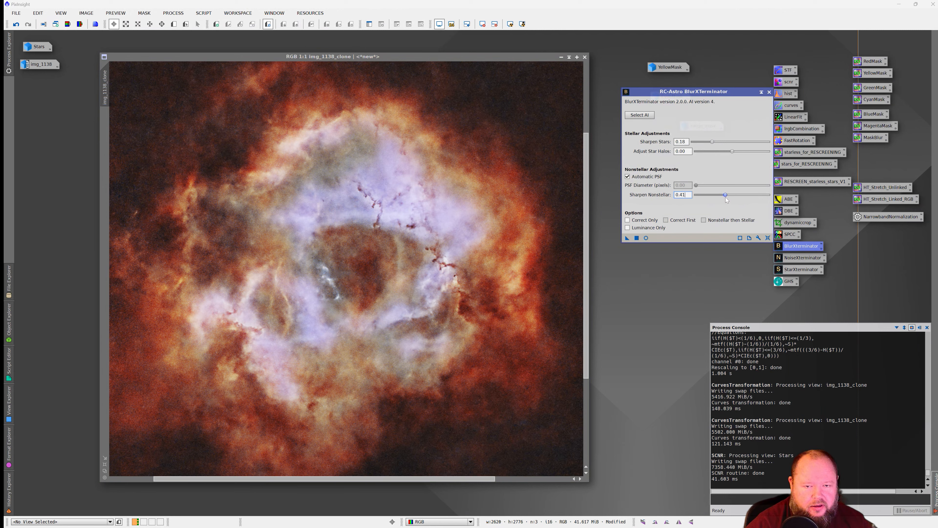
{"action": "left_click_drag", "start_coordinate": [726, 197], "coordinate": [725, 197]}
- Apply BlurXTerminator to img_1138_clone and inspect the sharpened nebula core and dark lanes
{"action": "scroll", "coordinate": [332, 199], "scroll_direction": "up", "scroll_amount": 2}
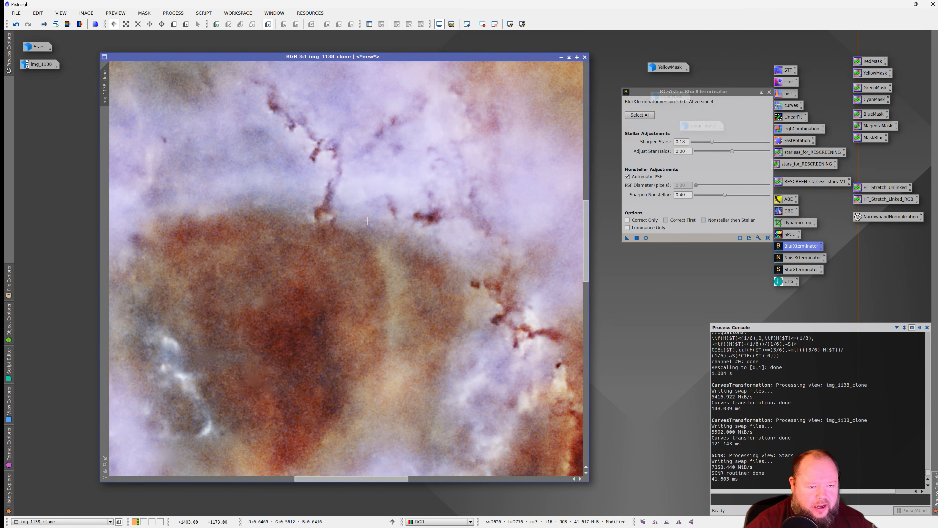
{"action": "scroll", "coordinate": [332, 198], "scroll_direction": "down", "scroll_amount": 1}
{"action": "left_click_drag", "start_coordinate": [627, 238], "coordinate": [495, 274]}
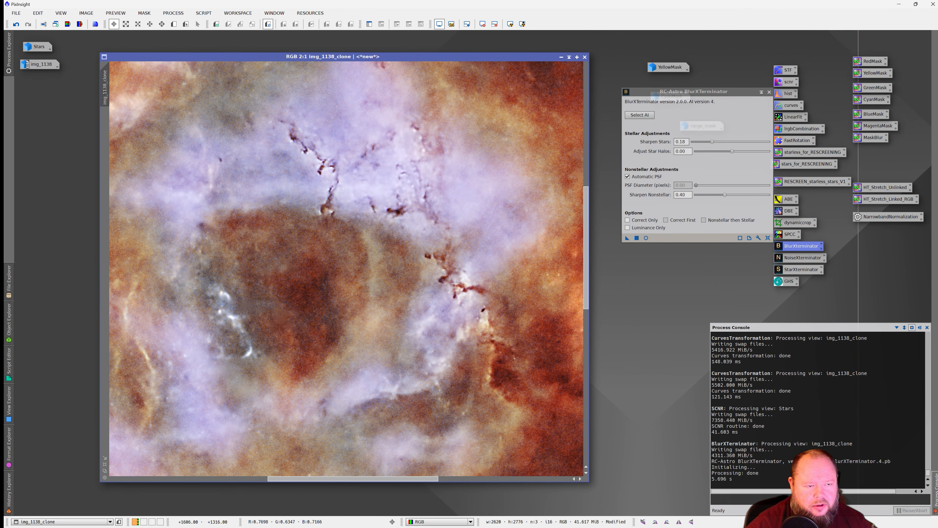
{"action": "scroll", "coordinate": [455, 284], "scroll_direction": "down", "scroll_amount": 2}
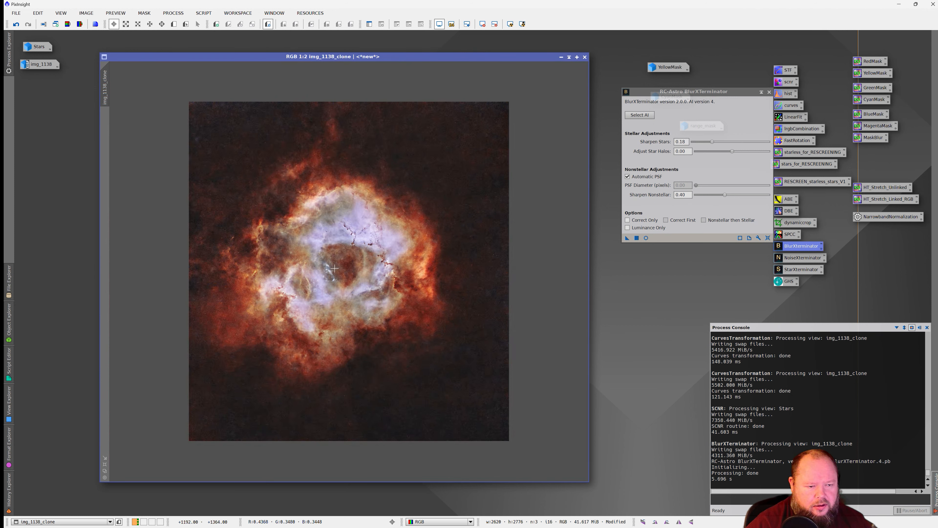
{"action": "scroll", "coordinate": [317, 253], "scroll_direction": "up", "scroll_amount": 1}
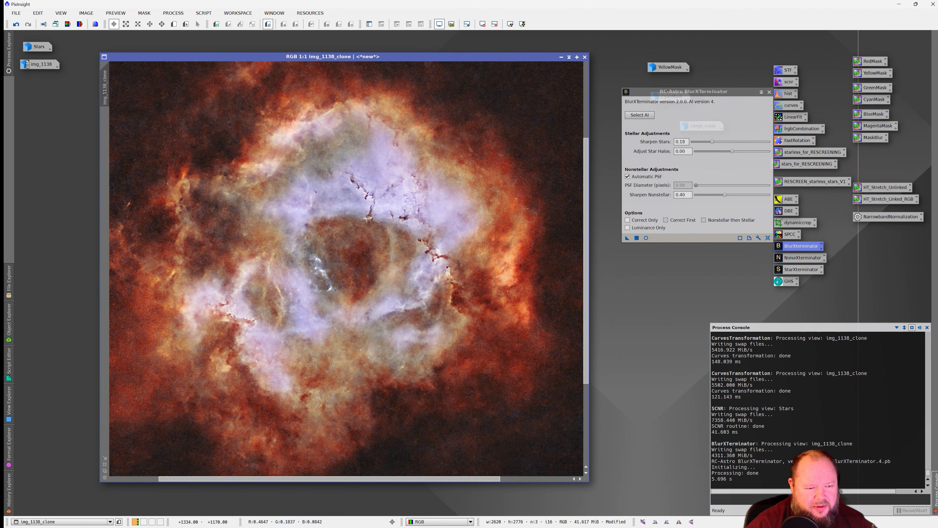
{"action": "scroll", "coordinate": [362, 217], "scroll_direction": "up", "scroll_amount": 1}
{"action": "scroll", "coordinate": [365, 212], "scroll_direction": "up", "scroll_amount": 1}
{"action": "scroll", "coordinate": [353, 224], "scroll_direction": "down", "scroll_amount": 2}
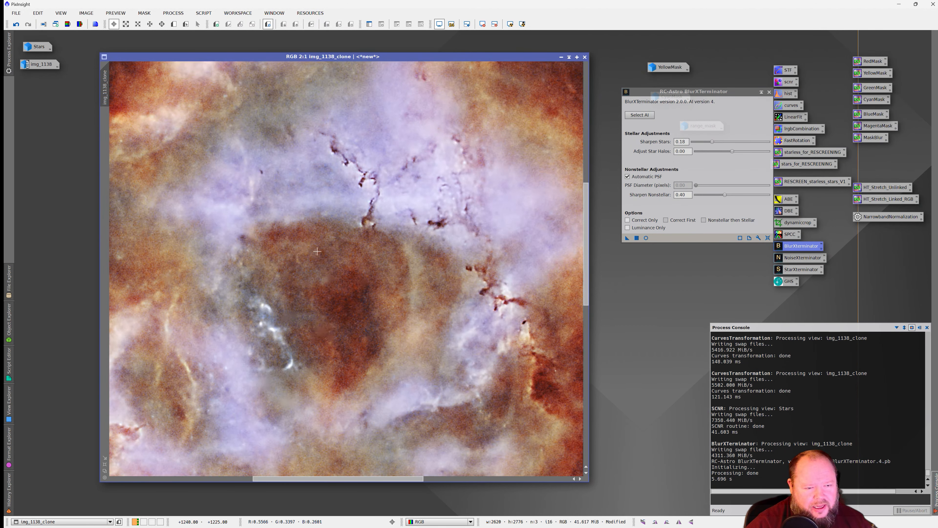
- Check the sharpened nebula's core and dark lanes once more and close BlurXTerminator
{"action": "scroll", "coordinate": [280, 251], "scroll_direction": "down", "scroll_amount": 2}
{"action": "scroll", "coordinate": [280, 252], "scroll_direction": "up", "scroll_amount": 2}
{"action": "scroll", "coordinate": [321, 255], "scroll_direction": "down", "scroll_amount": 2}
{"action": "scroll", "coordinate": [324, 257], "scroll_direction": "up", "scroll_amount": 2}
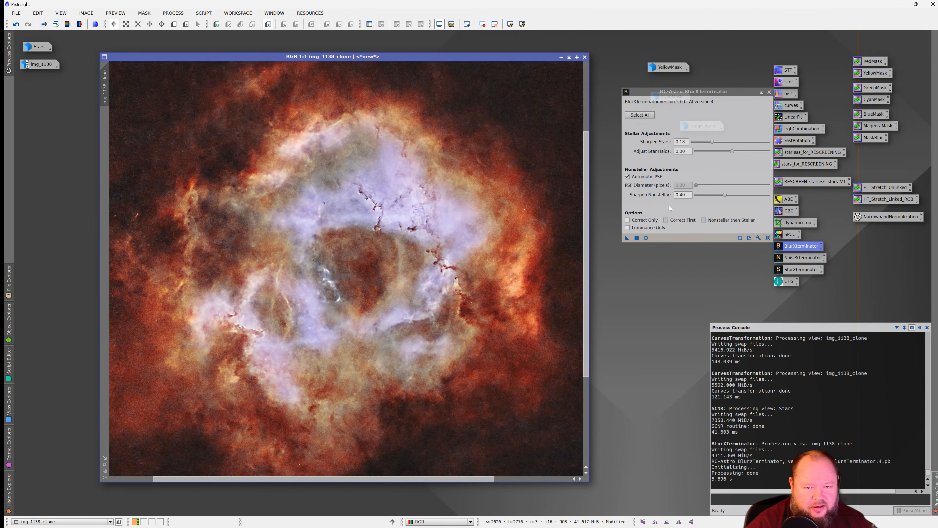
{"action": "left_click", "coordinate": [769, 92]}
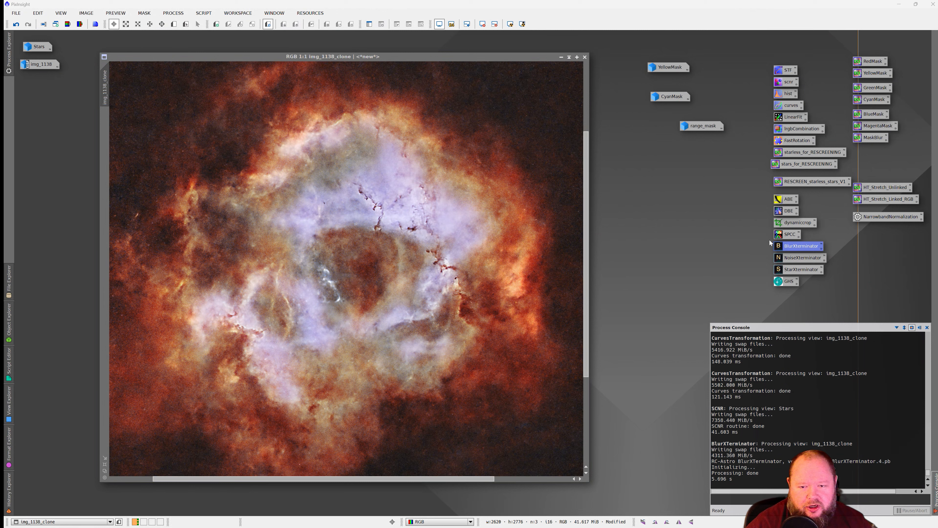
- Apply NoiseXTerminator to img_1138_clone with Denoise 0.35 and Detail 0.15, and check the smoothed nebula core
{"action": "double_click", "coordinate": [797, 258]}
{"action": "left_click", "coordinate": [773, 270]}
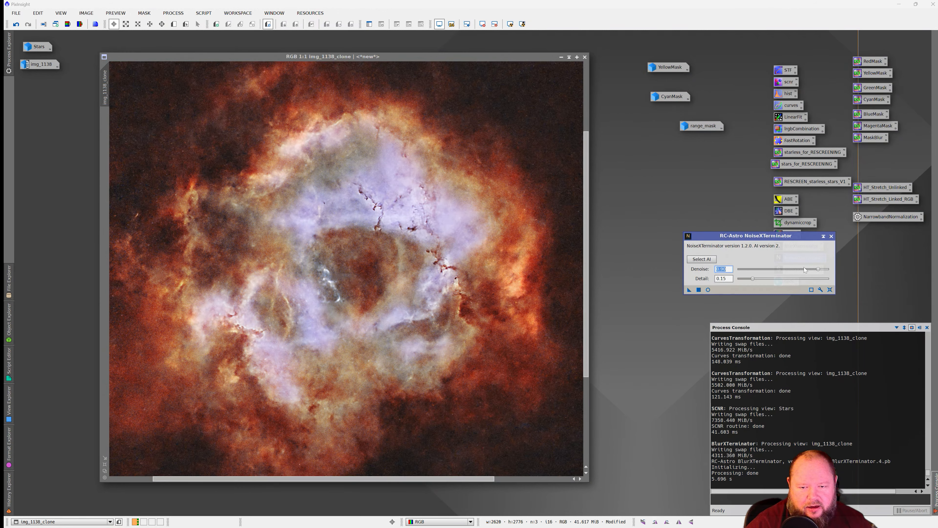
{"action": "left_click_drag", "start_coordinate": [818, 267], "coordinate": [773, 269]}
{"action": "left_click_drag", "start_coordinate": [688, 290], "coordinate": [502, 293]}
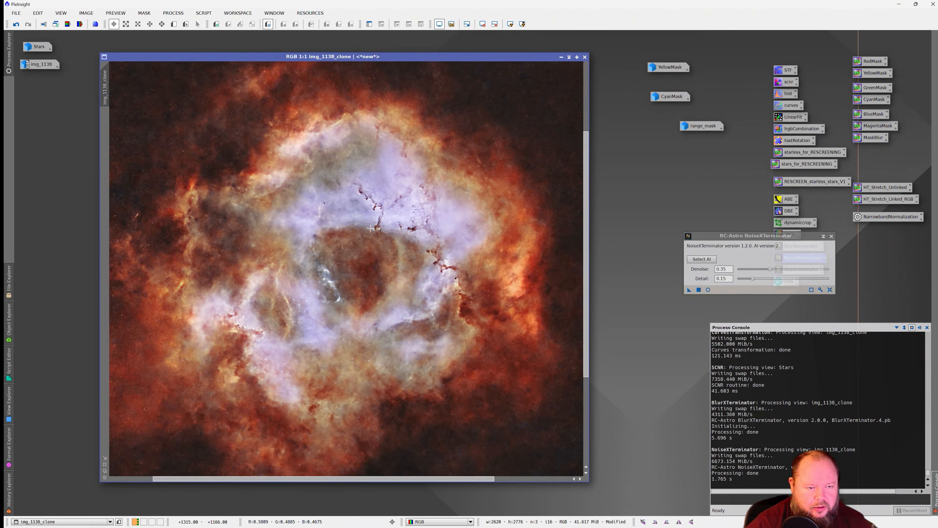
{"action": "scroll", "coordinate": [370, 228], "scroll_direction": "up", "scroll_amount": 1}
{"action": "scroll", "coordinate": [371, 228], "scroll_direction": "down", "scroll_amount": 3}
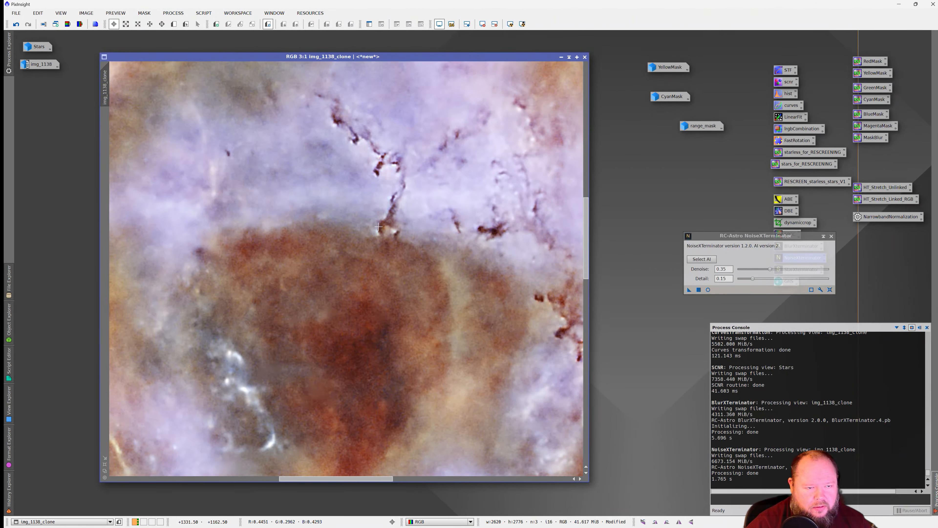
{"action": "scroll", "coordinate": [378, 226], "scroll_direction": "up", "scroll_amount": 1}
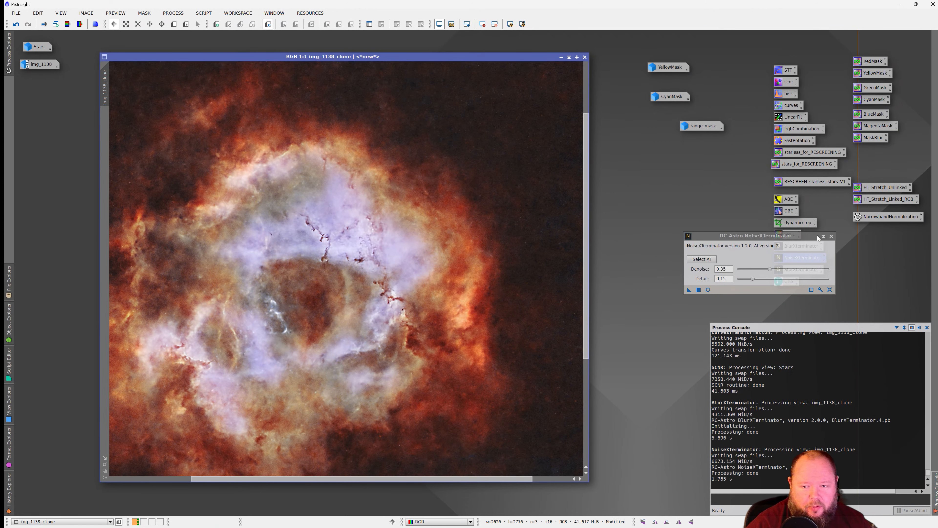
- Close NoiseXTerminator and reopen the Stars image, with the img_1138_clone window moved to stay accessible beside it
{"action": "left_click", "coordinate": [831, 236]}
{"action": "left_click_drag", "start_coordinate": [357, 58], "coordinate": [461, 59]}
{"action": "double_click", "coordinate": [30, 43]}
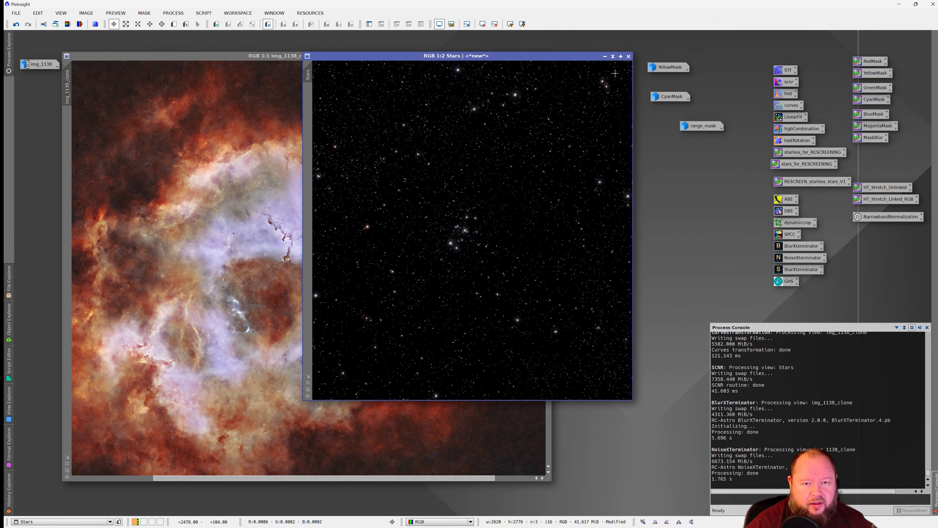
- Delete the YellowMask image without saving it and stack the CyanMask and range_mask icons together beside the process icons
{"action": "right_click", "coordinate": [673, 69]}
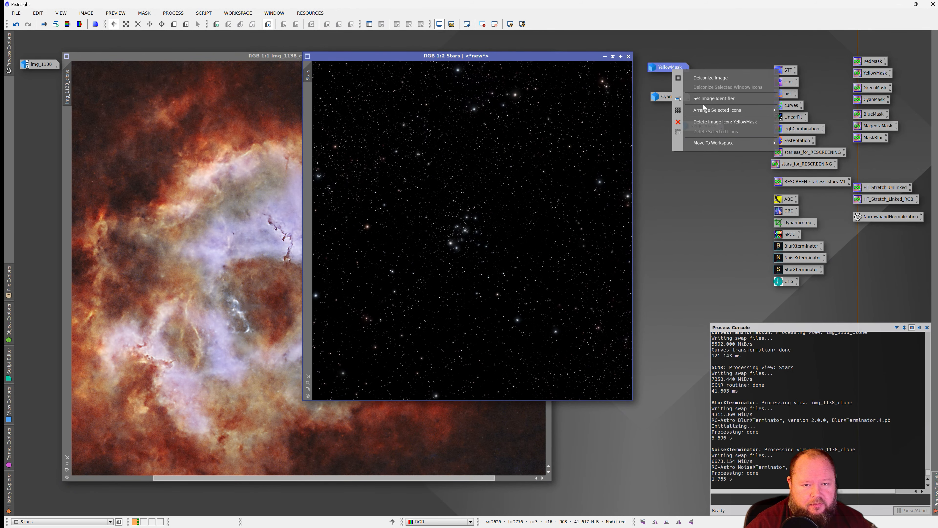
{"action": "left_click", "coordinate": [712, 123]}
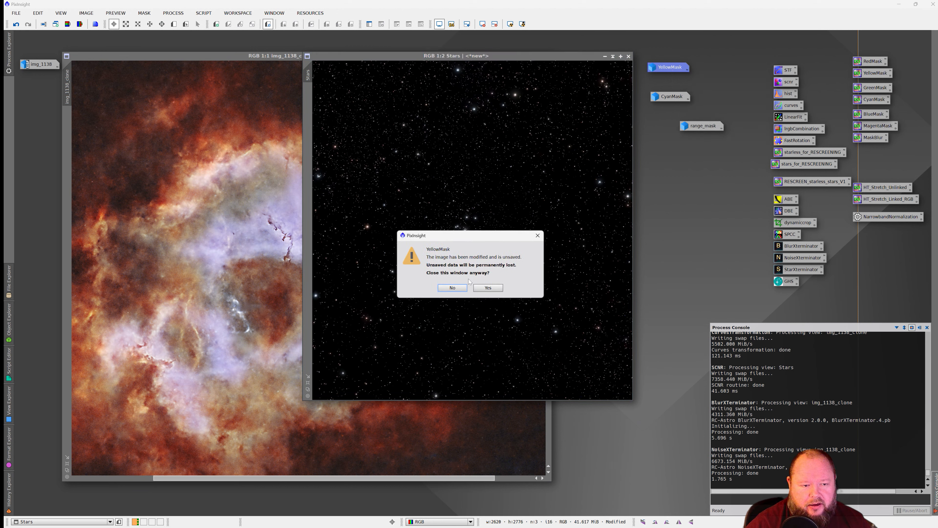
{"action": "left_click", "coordinate": [488, 291]}
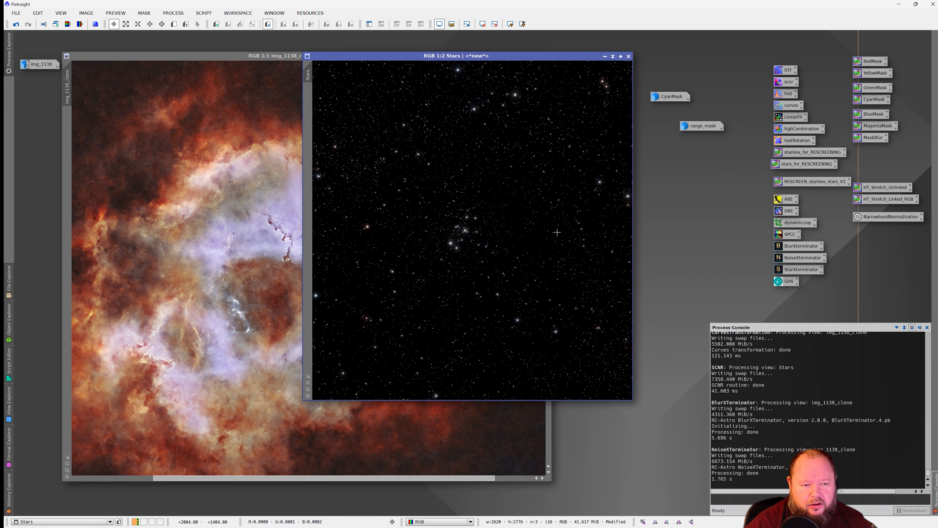
{"action": "left_click_drag", "start_coordinate": [671, 96], "coordinate": [714, 56]}
{"action": "left_click_drag", "start_coordinate": [706, 130], "coordinate": [709, 76]}
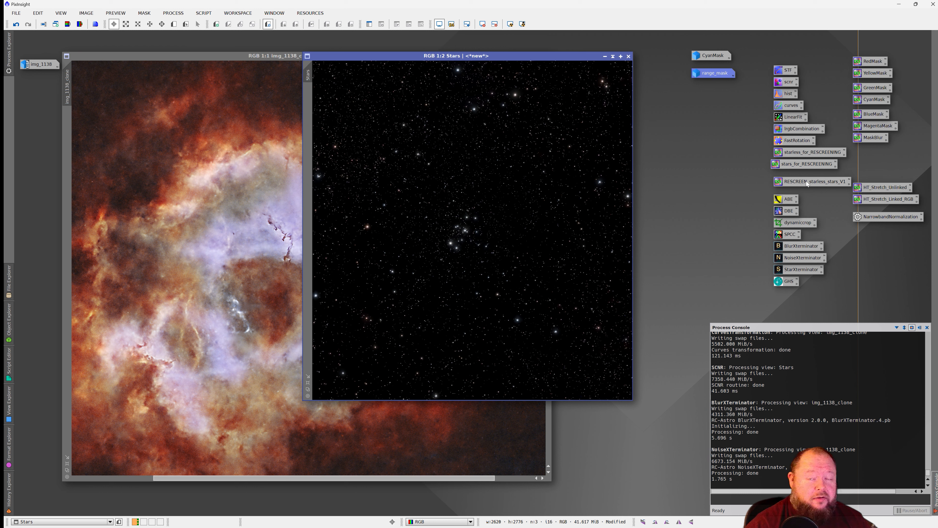
- Apply stars_for_RESCREENING to Stars and starless_for_RESCREENING to img_1138_clone, keeping the new windows from covering the nebula image
{"action": "left_click_drag", "start_coordinate": [795, 167], "coordinate": [524, 161]}
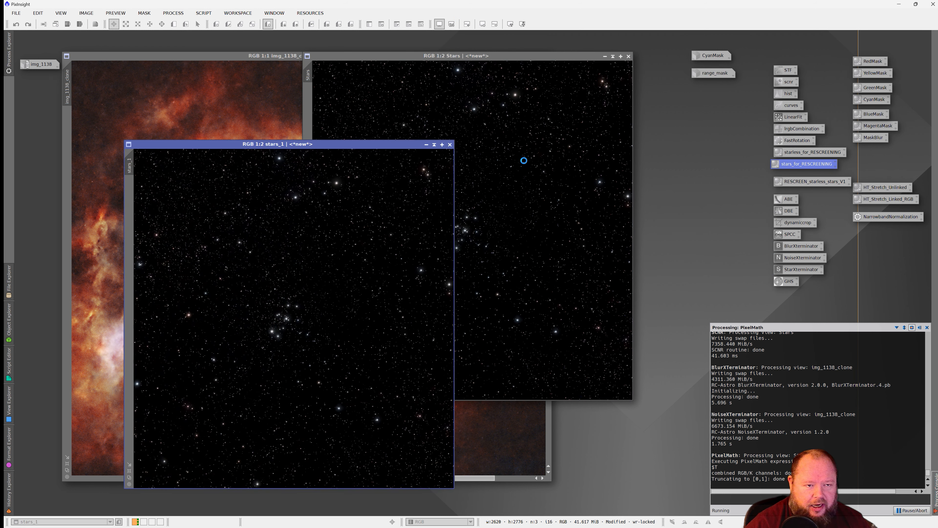
{"action": "left_click_drag", "start_coordinate": [311, 147], "coordinate": [575, 112]}
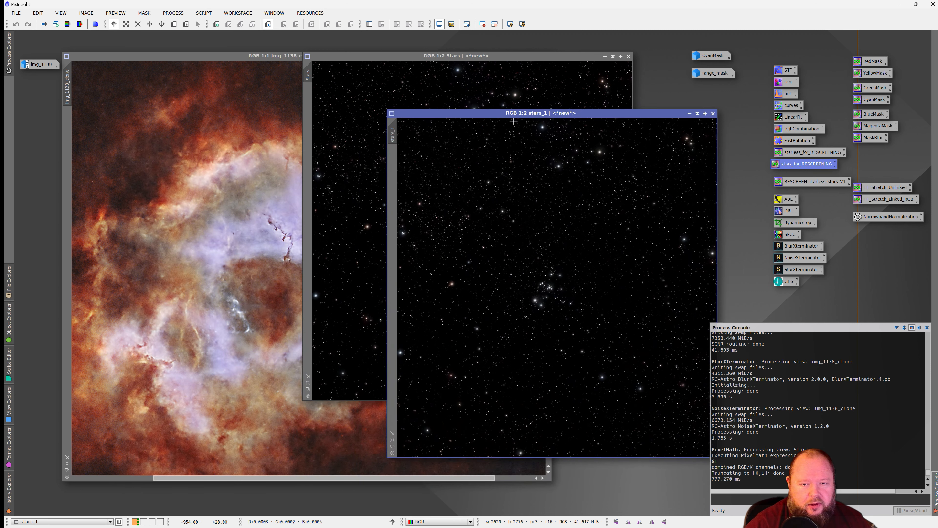
{"action": "key", "text": "ctrl+Tab"}
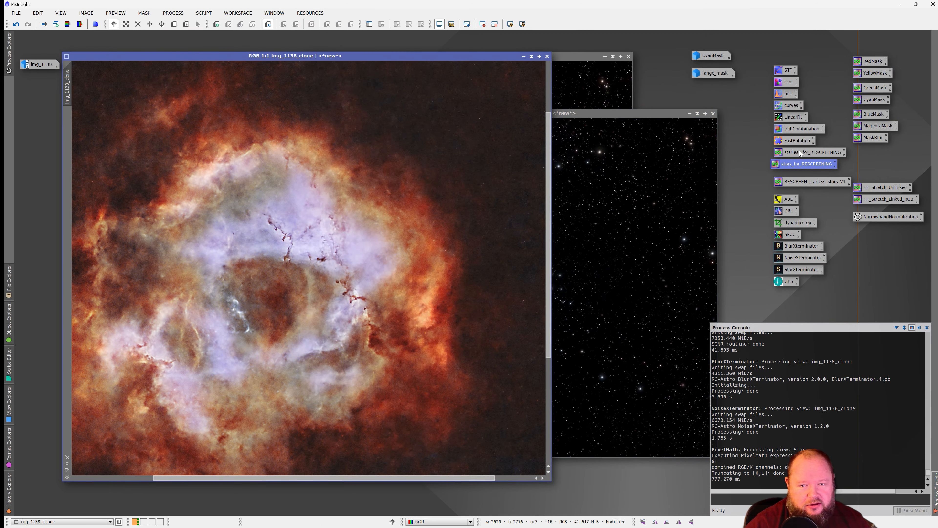
{"action": "left_click_drag", "start_coordinate": [799, 152], "coordinate": [581, 167]}
- Combine the stars and starless nebula by applying RESCREEN_starless_stars_V1 to img_1138_clone, and inspect the maximized result
{"action": "left_click_drag", "start_coordinate": [821, 183], "coordinate": [303, 178]}
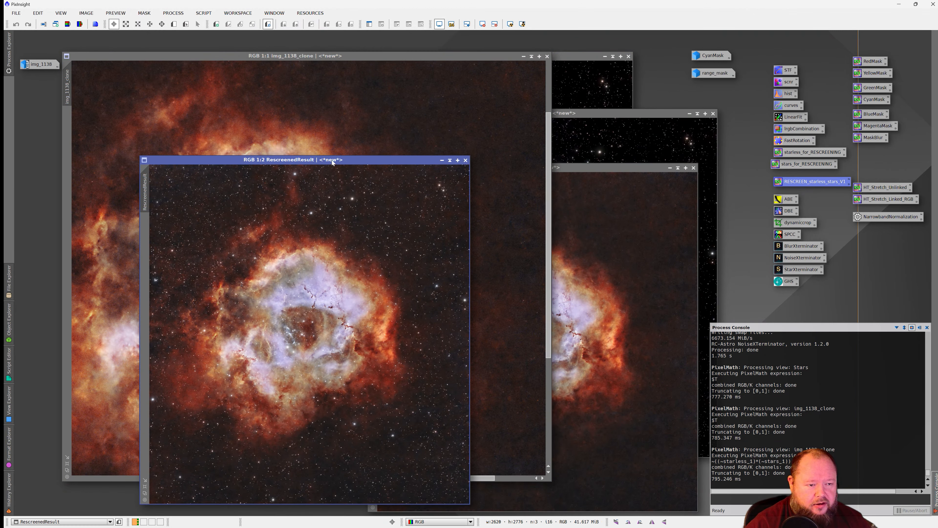
{"action": "double_click", "coordinate": [331, 161]}
{"action": "scroll", "coordinate": [445, 265], "scroll_direction": "up", "scroll_amount": 1}
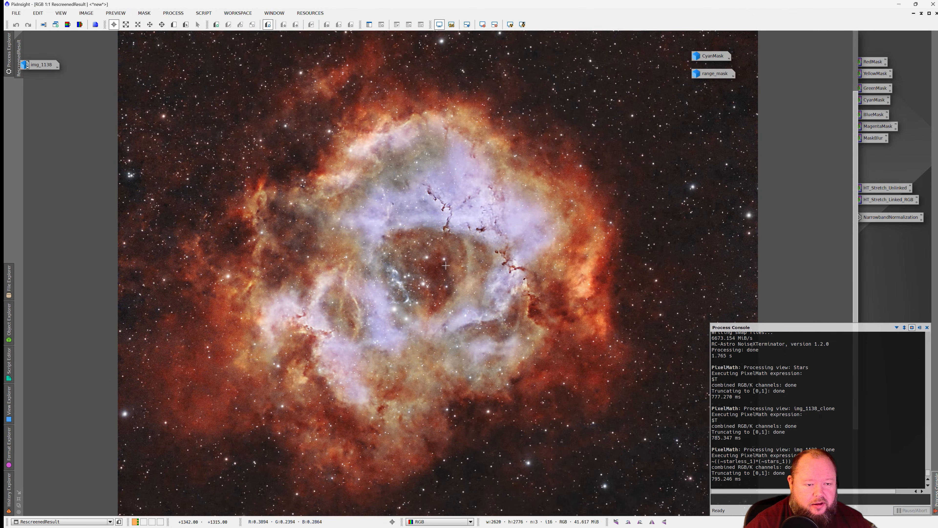
{"action": "scroll", "coordinate": [446, 265], "scroll_direction": "up", "scroll_amount": 1}
{"action": "scroll", "coordinate": [446, 265], "scroll_direction": "down", "scroll_amount": 1}
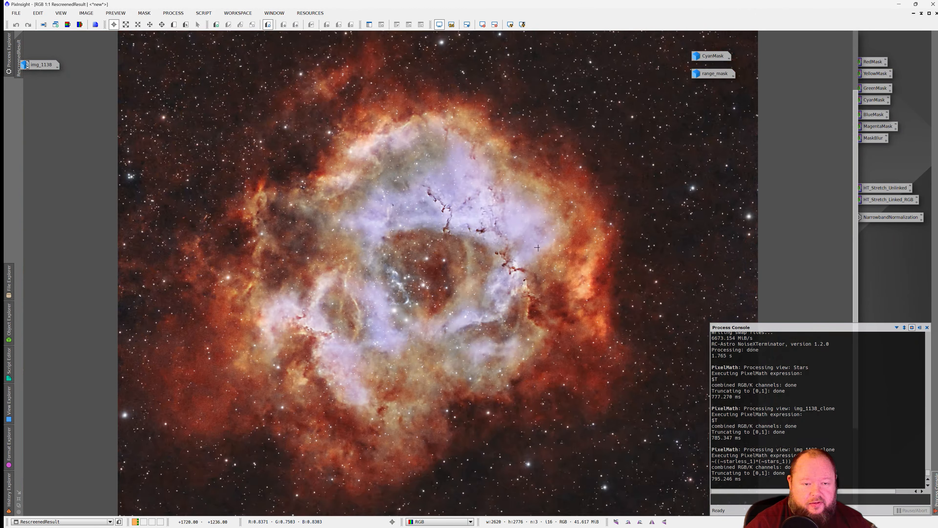
- Return RescreenedResult to a normal window in free space and iconize the img_1138_clone, starless_1, stars_1 and Stars windows
{"action": "left_click", "coordinate": [930, 14]}
{"action": "left_click_drag", "start_coordinate": [347, 159], "coordinate": [316, 50]}
{"action": "left_click", "coordinate": [523, 56]}
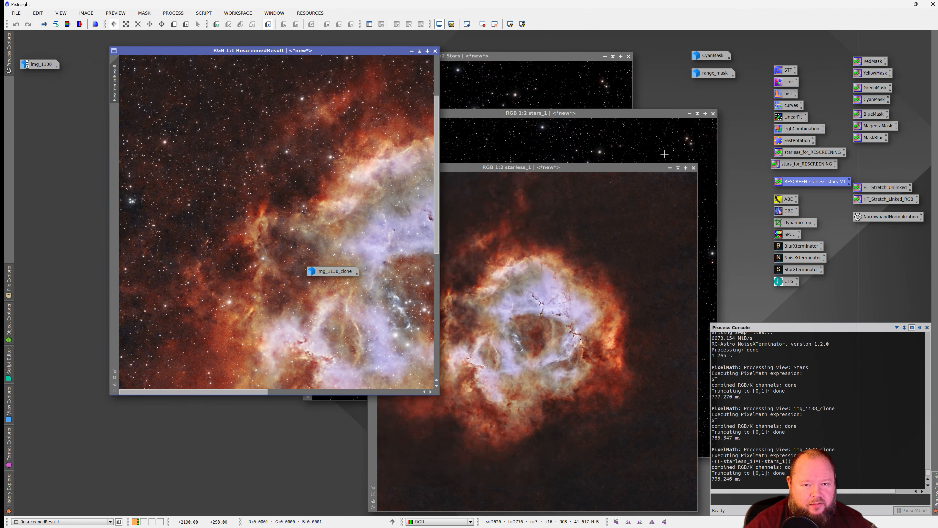
{"action": "left_click", "coordinate": [670, 168]}
{"action": "left_click", "coordinate": [689, 113]}
{"action": "left_click", "coordinate": [604, 56]}
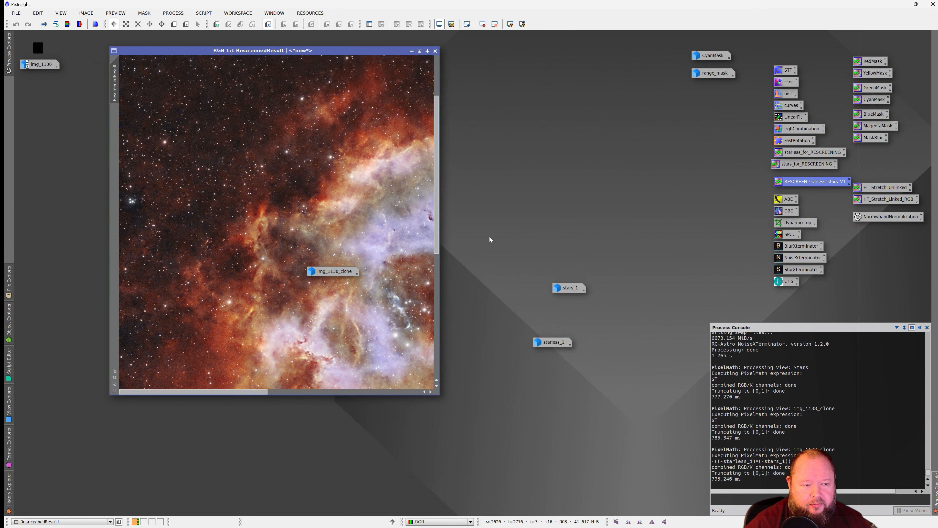
- Enlarge the RescreenedResult window to show the whole nebula and park the img_1138_clone, stars_1 and starless_1 icons beside it
{"action": "left_click_drag", "start_coordinate": [333, 271], "coordinate": [542, 155]}
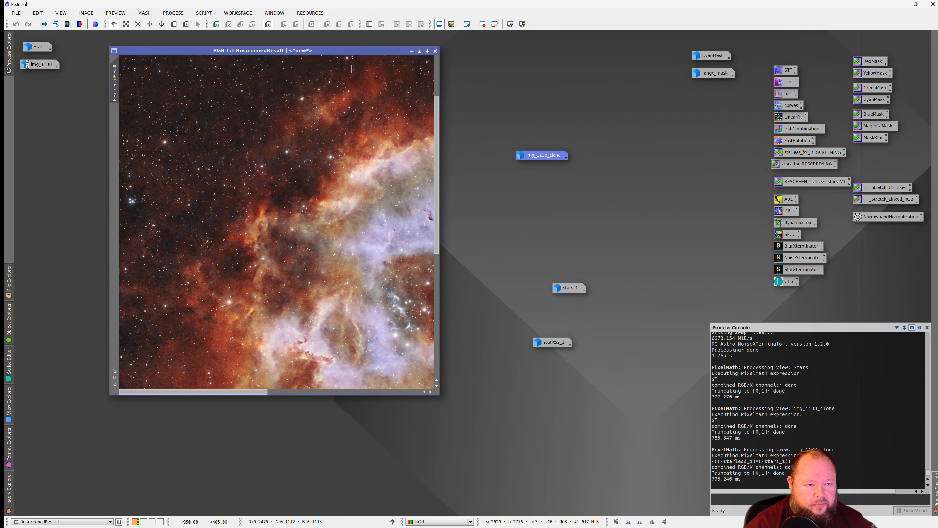
{"action": "left_click_drag", "start_coordinate": [323, 51], "coordinate": [303, 47]}
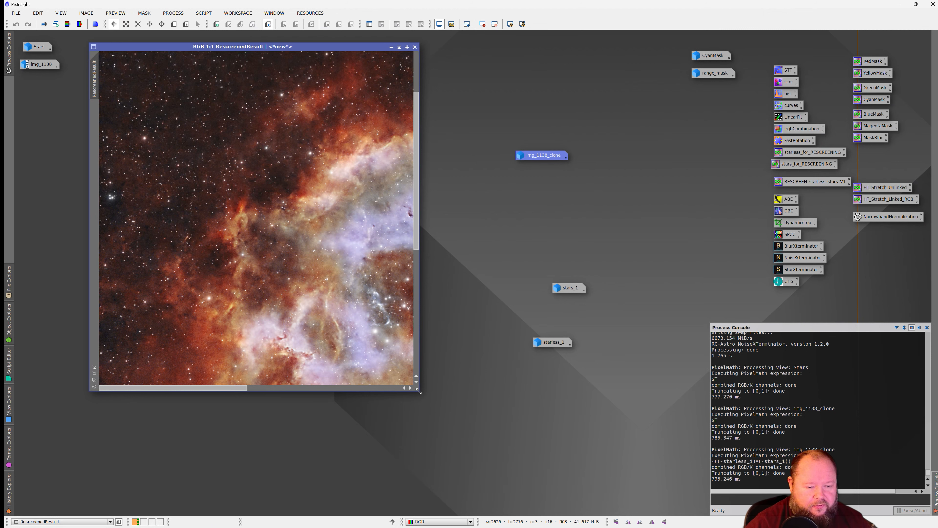
{"action": "left_click_drag", "start_coordinate": [419, 391], "coordinate": [668, 484]}
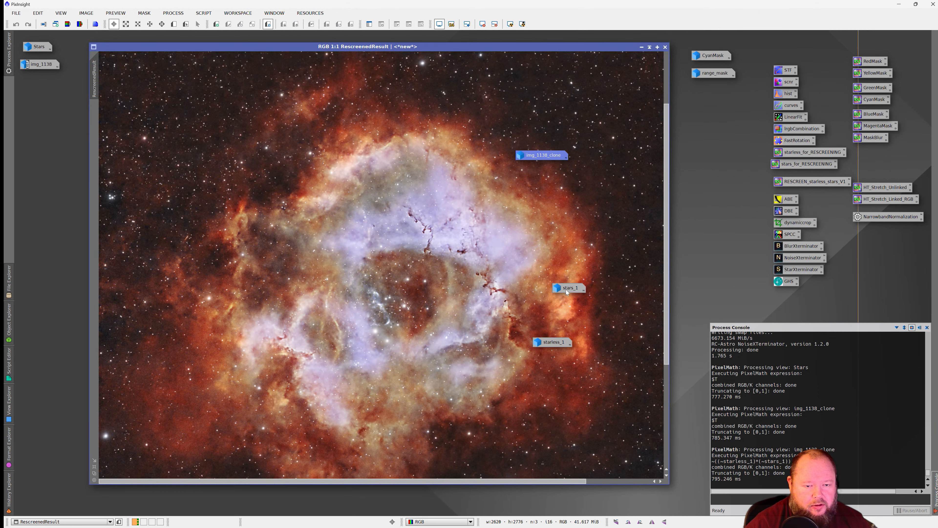
{"action": "left_click_drag", "start_coordinate": [567, 292], "coordinate": [714, 206]}
{"action": "left_click_drag", "start_coordinate": [539, 158], "coordinate": [703, 137]}
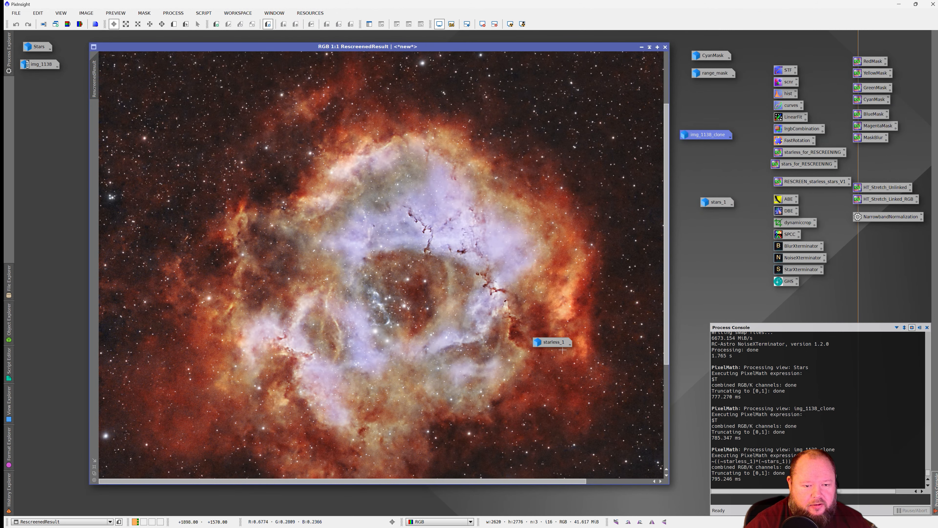
{"action": "left_click_drag", "start_coordinate": [554, 342], "coordinate": [721, 237]}
- Crop RescreenedResult to 2190 × 2450 pixels with DynamicCrop, trimming the image's right and bottom edges, and check the framing
{"action": "scroll", "coordinate": [413, 314], "scroll_direction": "up", "scroll_amount": 1}
{"action": "scroll", "coordinate": [404, 317], "scroll_direction": "down", "scroll_amount": 2}
{"action": "scroll", "coordinate": [405, 261], "scroll_direction": "up", "scroll_amount": 1}
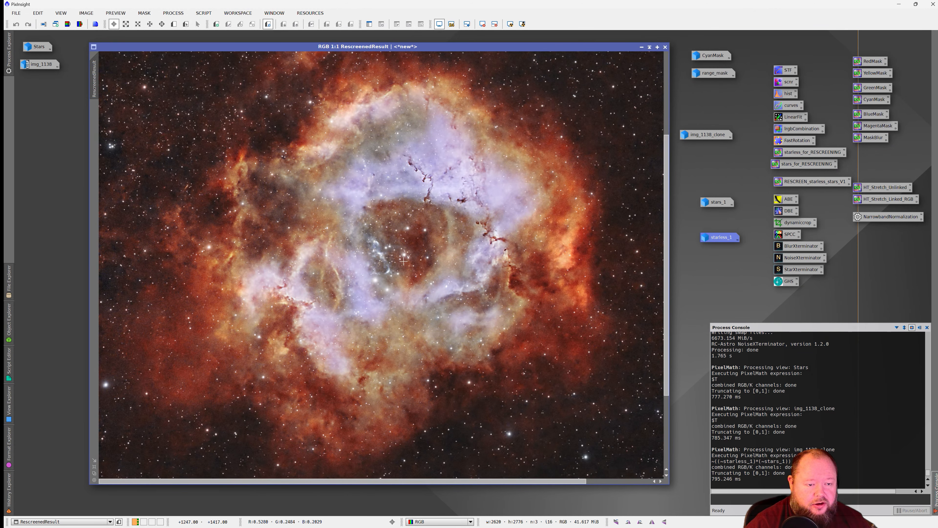
{"action": "scroll", "coordinate": [405, 261], "scroll_direction": "down", "scroll_amount": 1}
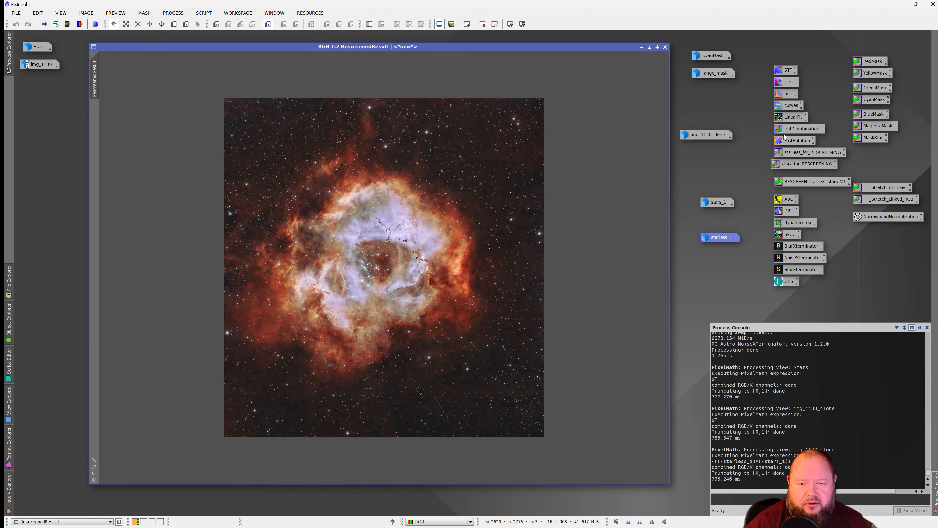
{"action": "double_click", "coordinate": [800, 221]}
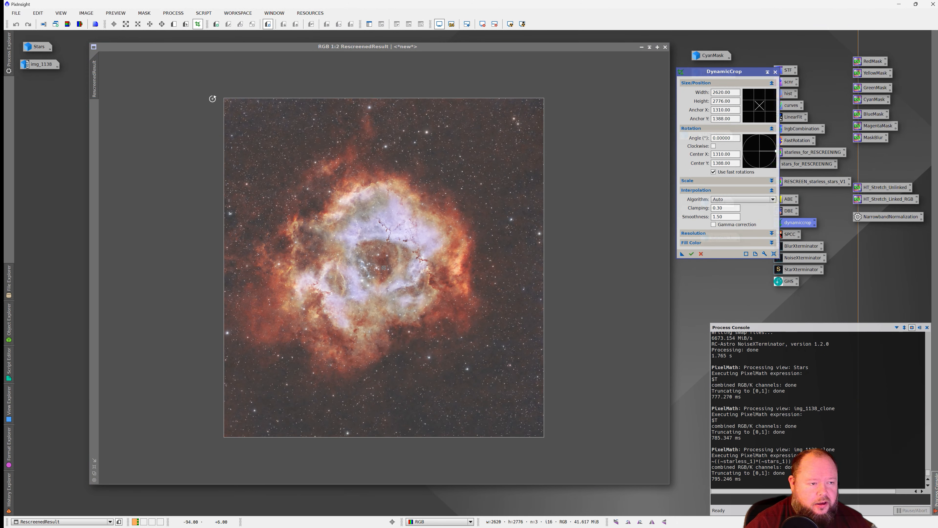
{"action": "left_click_drag", "start_coordinate": [543, 436], "coordinate": [492, 397]}
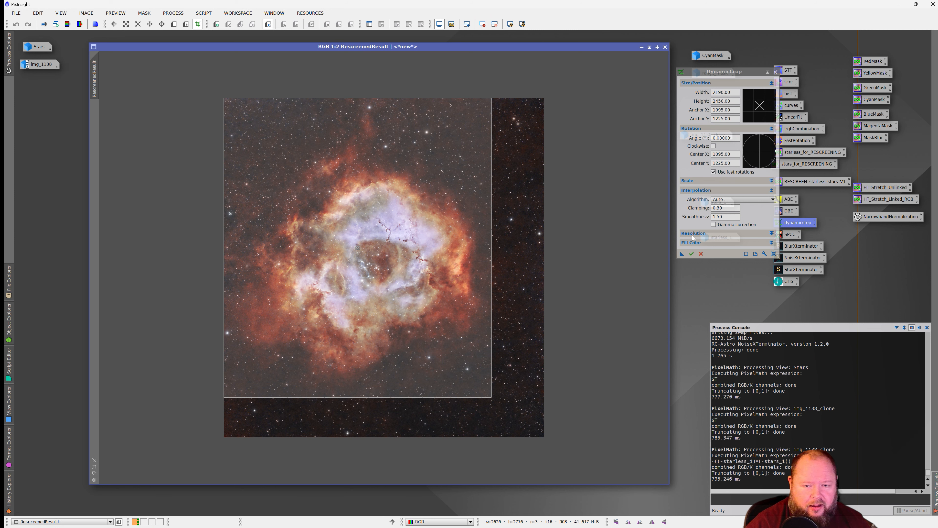
{"action": "left_click", "coordinate": [691, 254]}
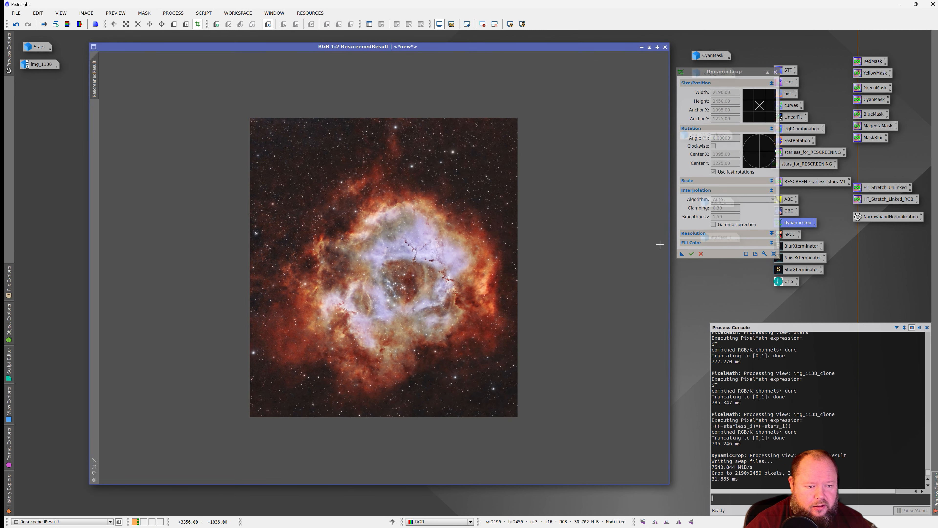
{"action": "scroll", "coordinate": [388, 290], "scroll_direction": "up", "scroll_amount": 1}
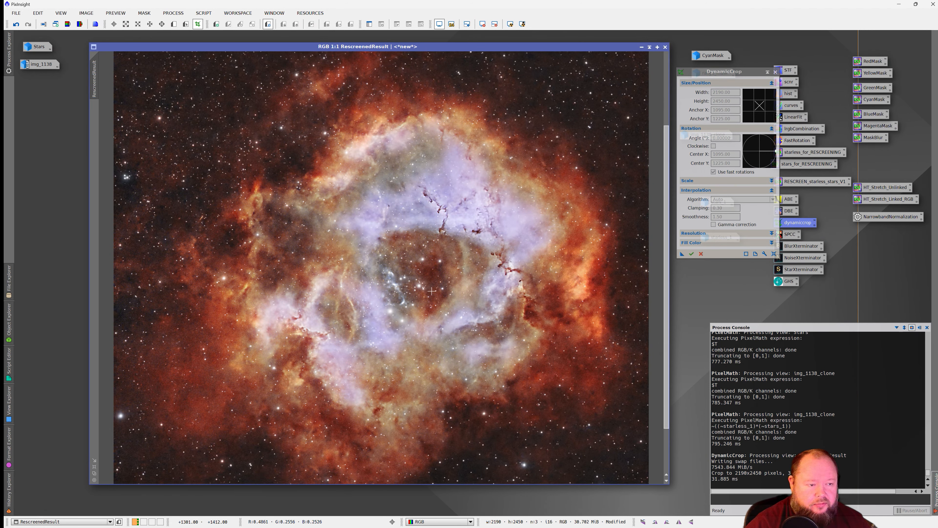
{"action": "scroll", "coordinate": [434, 280], "scroll_direction": "down", "scroll_amount": 2}
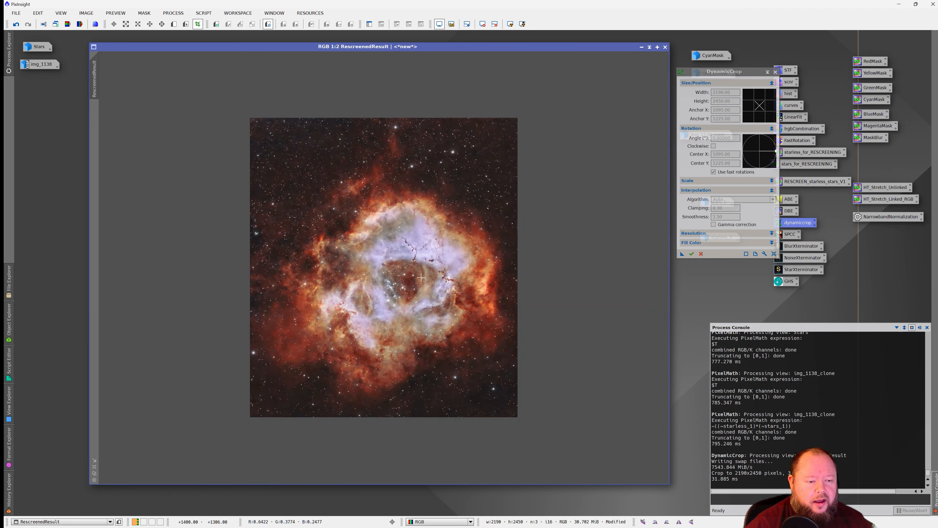
{"action": "scroll", "coordinate": [422, 278], "scroll_direction": "up", "scroll_amount": 2}
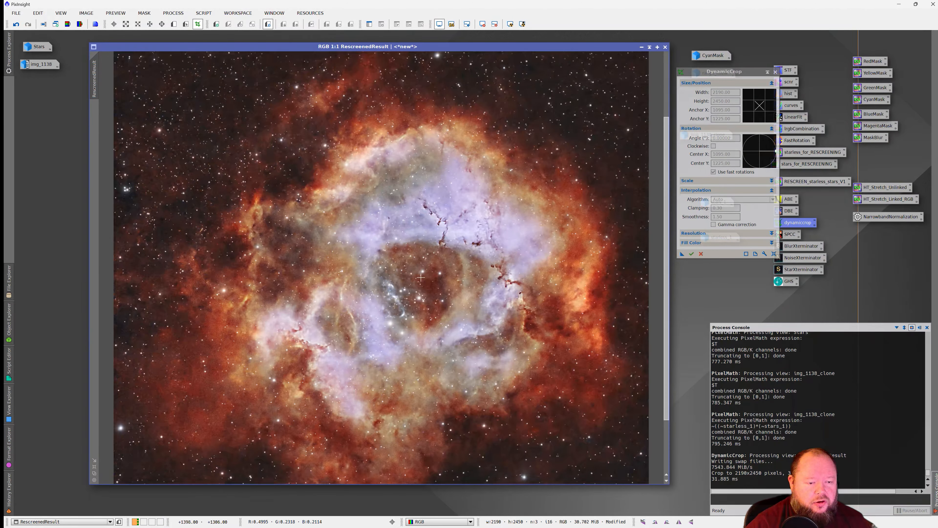
{"action": "left_click", "coordinate": [175, 13]}
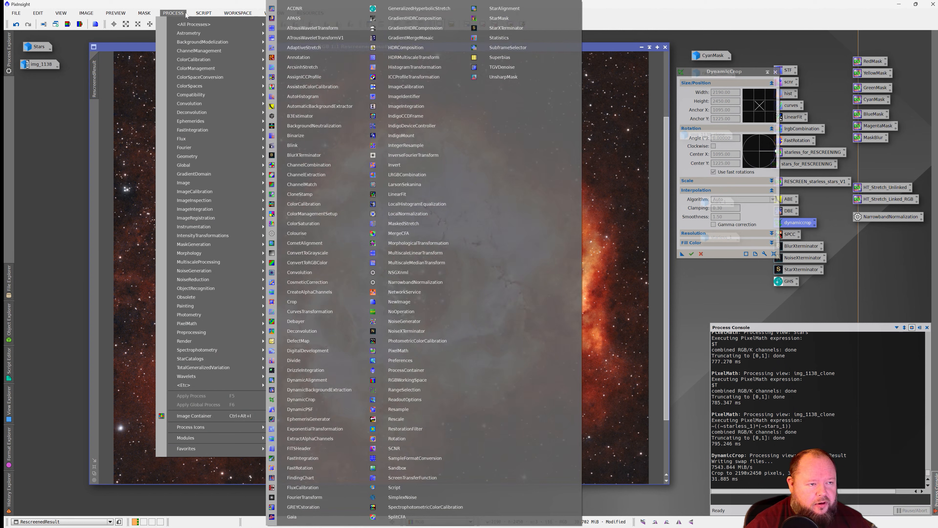
{"action": "mouse_move", "coordinate": [208, 14]}
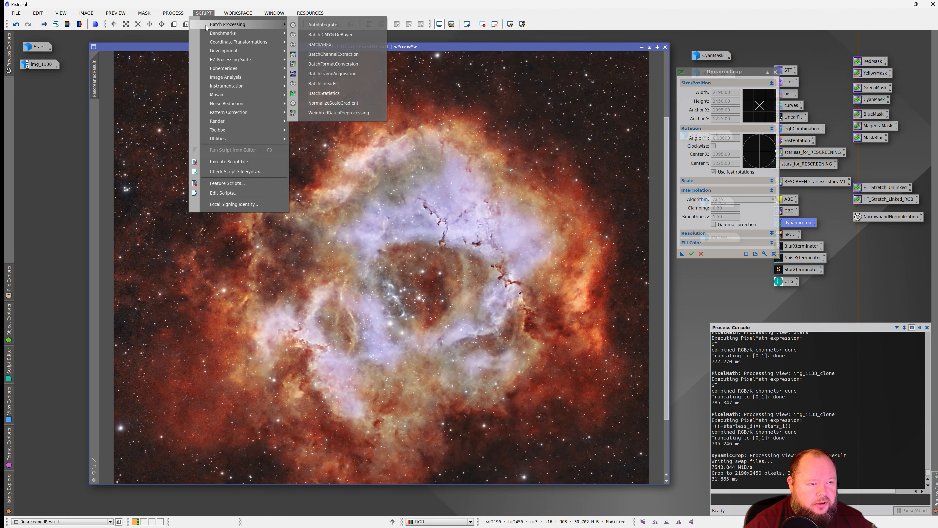
{"action": "mouse_move", "coordinate": [173, 12]}
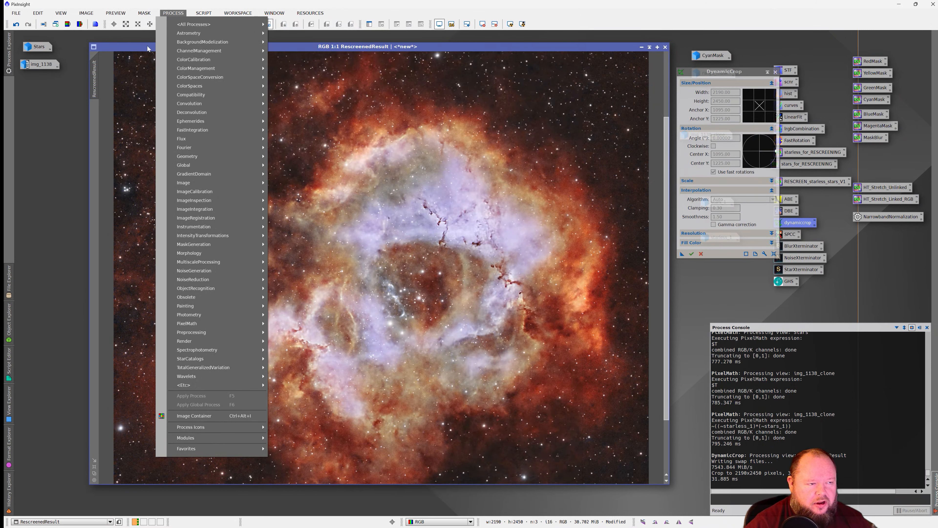
{"action": "left_click", "coordinate": [148, 45]}
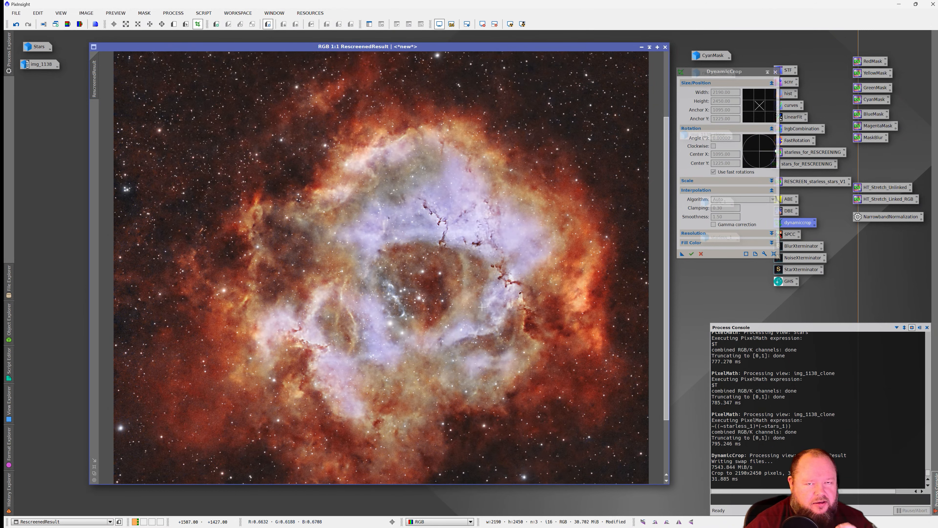
{"action": "scroll", "coordinate": [452, 346], "scroll_direction": "down", "scroll_amount": 2}
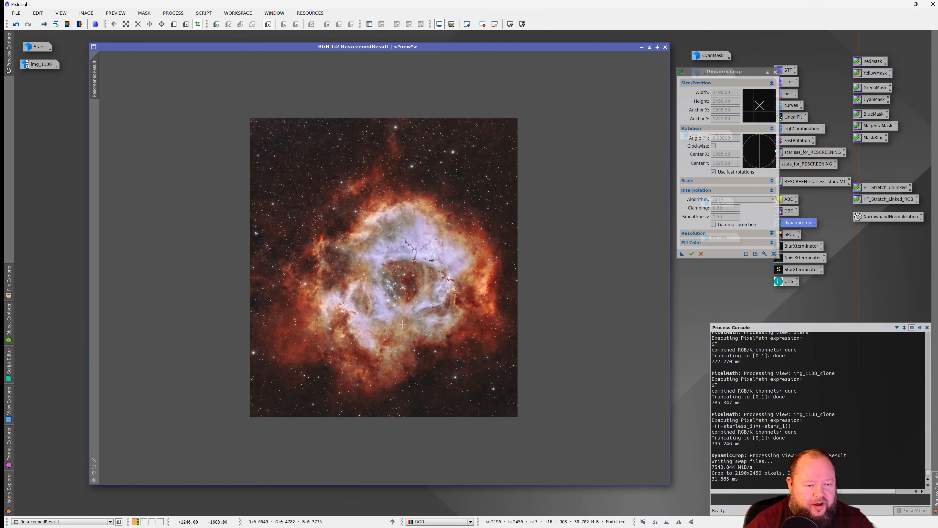
{"action": "scroll", "coordinate": [407, 325], "scroll_direction": "up", "scroll_amount": 2}
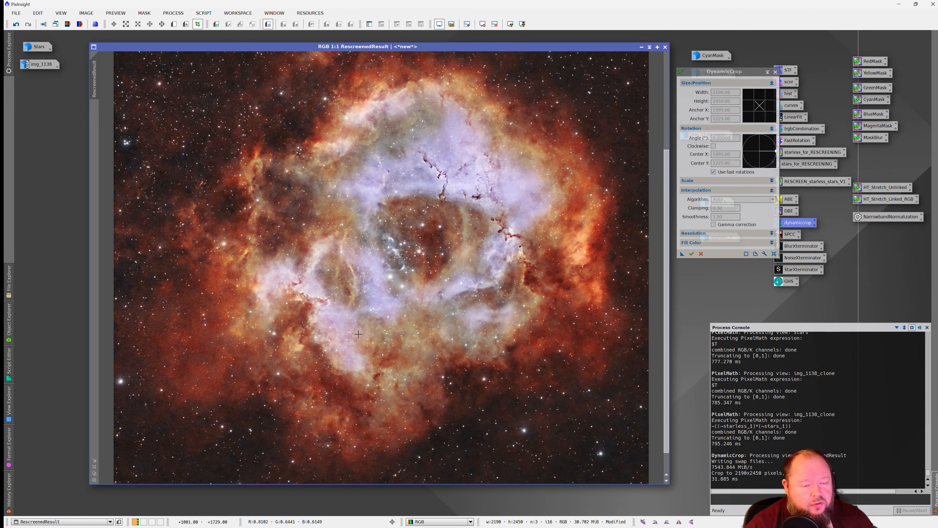
{"action": "scroll", "coordinate": [370, 322], "scroll_direction": "down", "scroll_amount": 2}
{"action": "scroll", "coordinate": [386, 305], "scroll_direction": "up", "scroll_amount": 2}
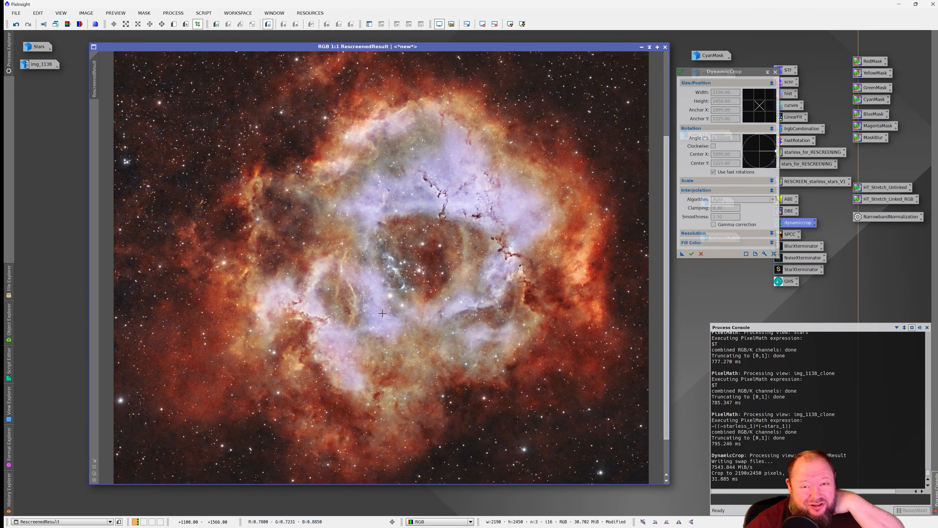
{"action": "left_click", "coordinate": [173, 13]}
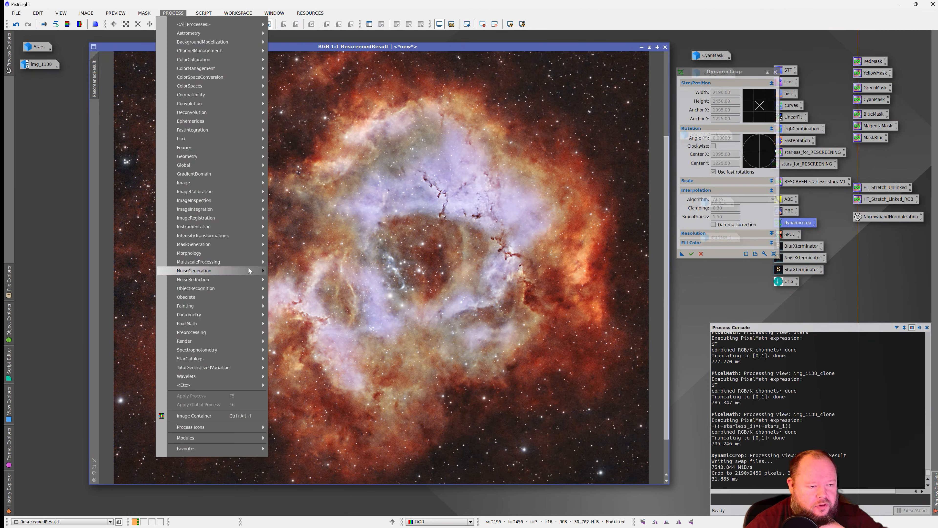
{"action": "mouse_move", "coordinate": [243, 244]}
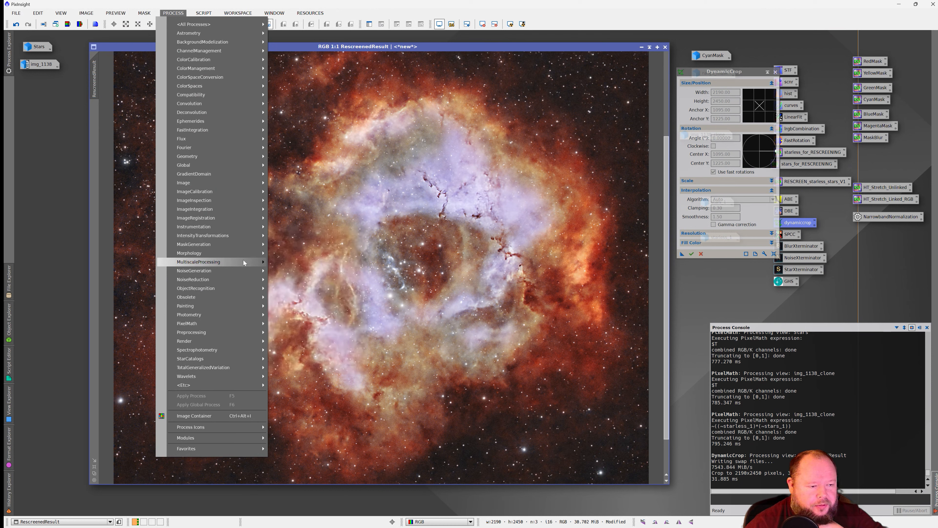
{"action": "mouse_move", "coordinate": [201, 13]}
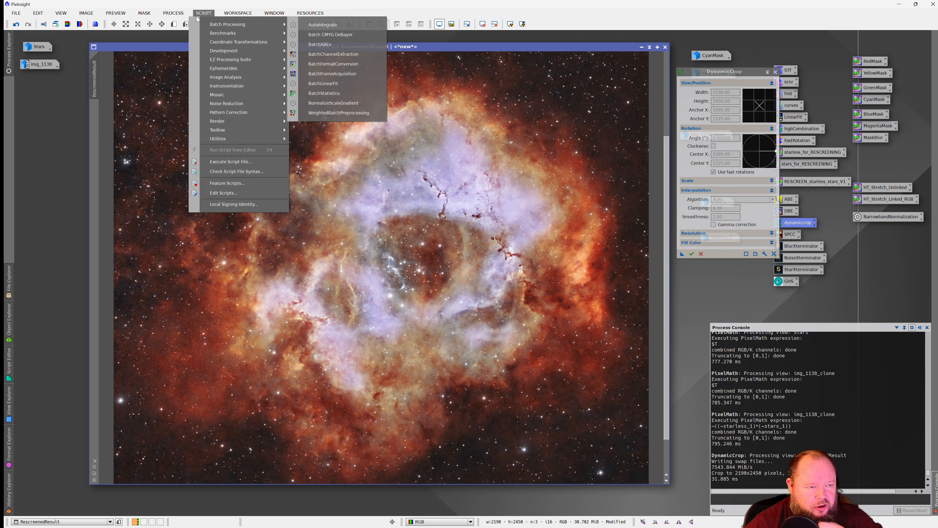
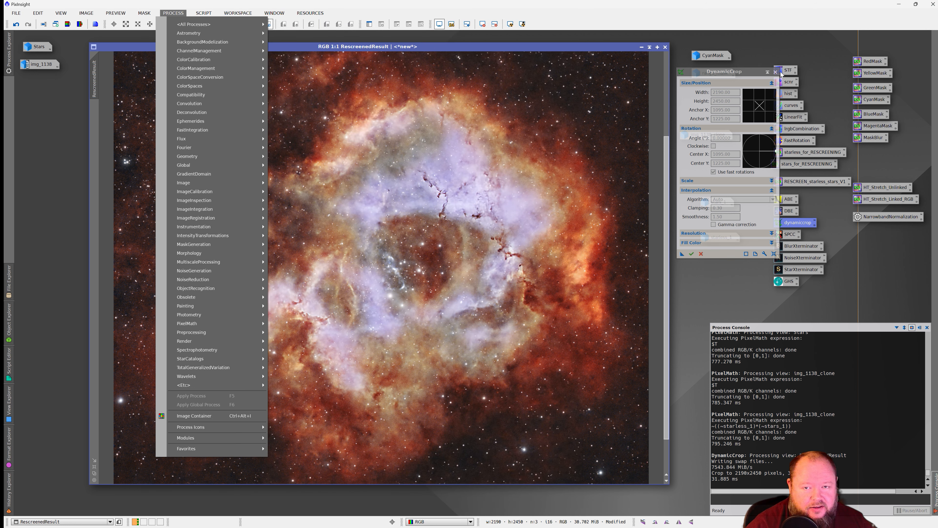
- Close DynamicCrop, and open and dismiss BlurXTerminator without applying it
{"action": "left_click", "coordinate": [776, 72]}
{"action": "left_click", "coordinate": [775, 72]}
{"action": "double_click", "coordinate": [801, 245]}
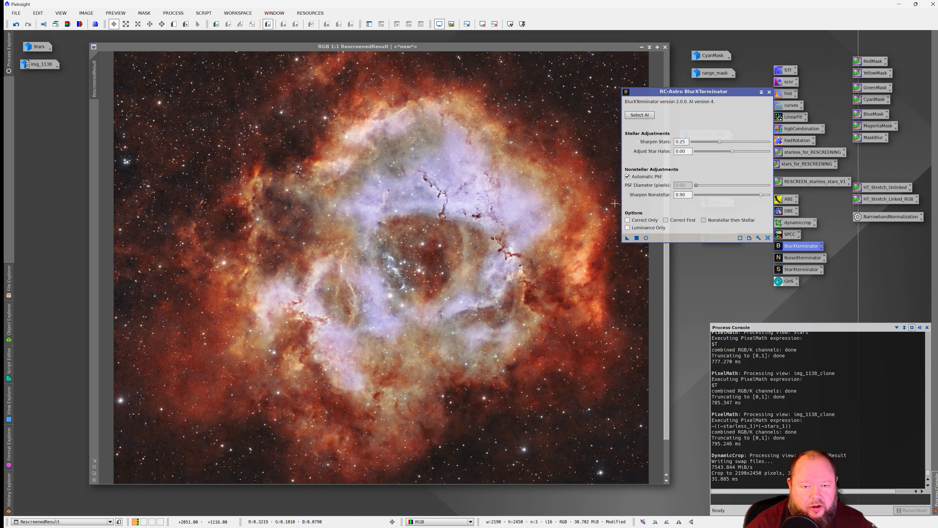
{"action": "left_click", "coordinate": [769, 91]}
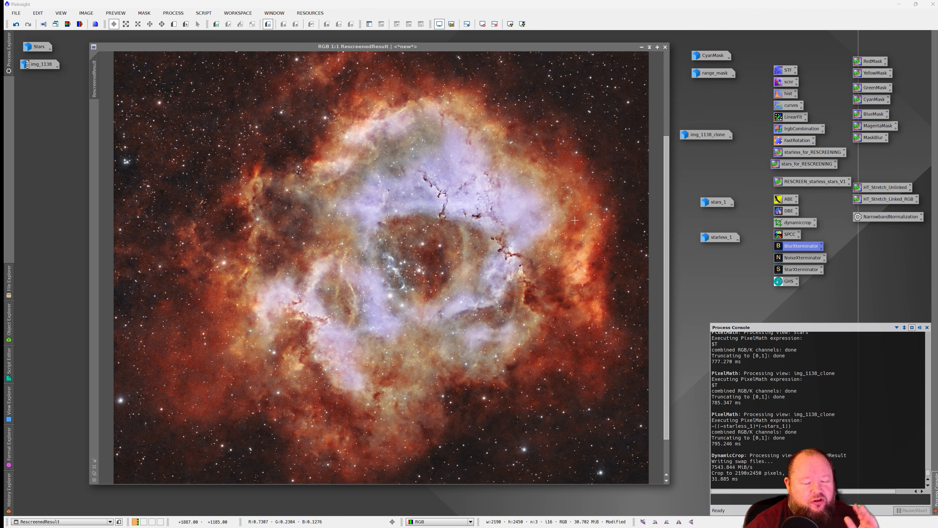
{"action": "scroll", "coordinate": [386, 305], "scroll_direction": "down", "scroll_amount": 1}
{"action": "scroll", "coordinate": [374, 304], "scroll_direction": "up", "scroll_amount": 1}
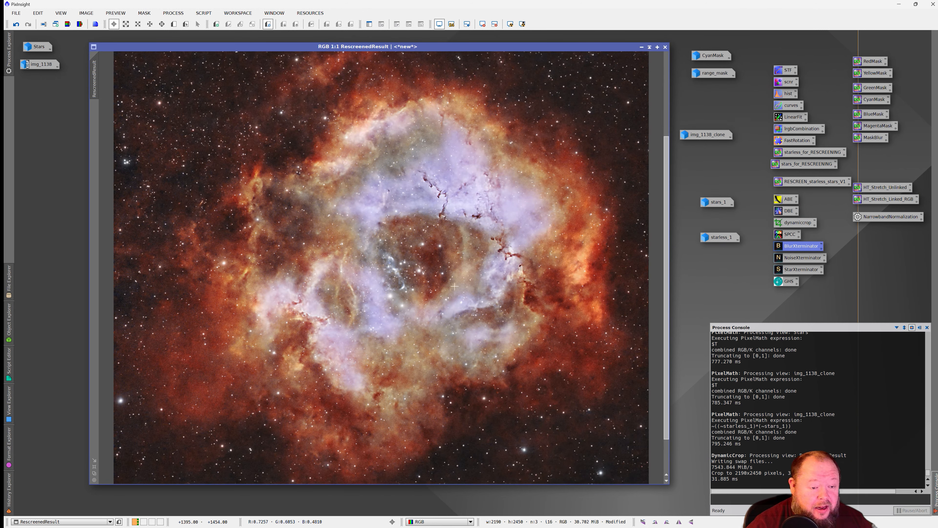
{"action": "scroll", "coordinate": [367, 288], "scroll_direction": "down", "scroll_amount": 1}
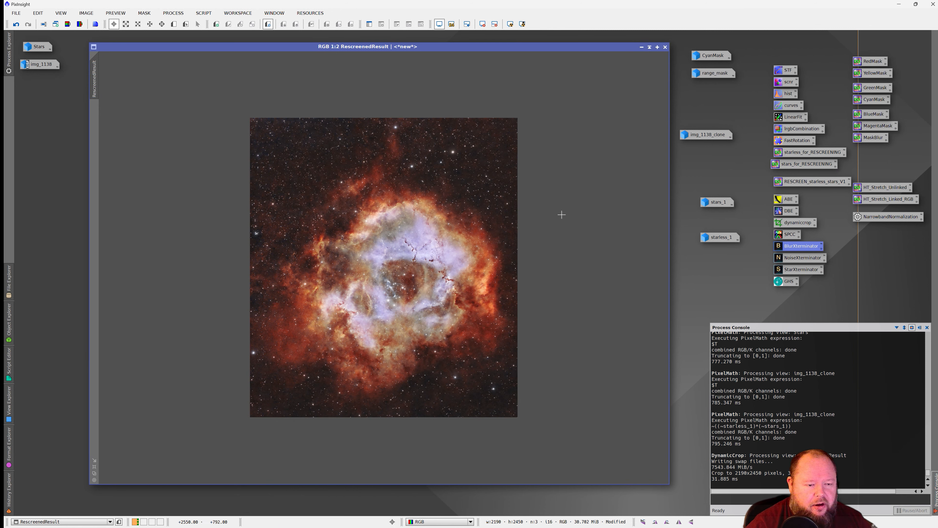
{"action": "scroll", "coordinate": [366, 304], "scroll_direction": "up", "scroll_amount": 1}
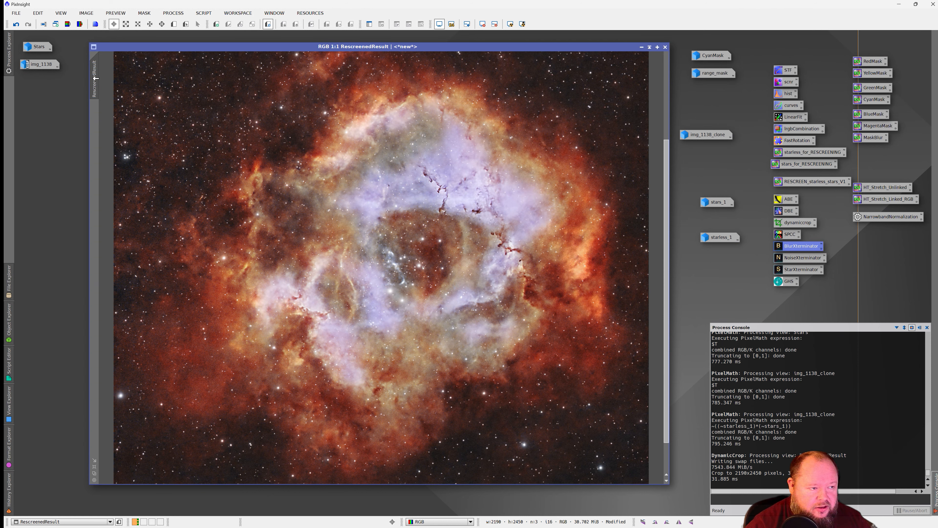
{"action": "right_click", "coordinate": [318, 148]}
{"action": "mouse_move", "coordinate": [349, 233]}
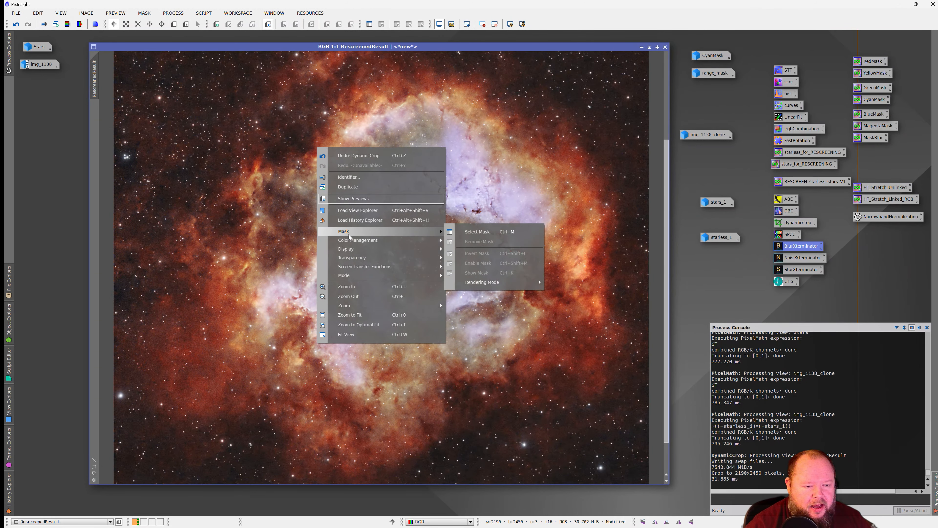
- Shift the RescreenedResult window slightly aside, duplicate its image, and close the duplicate without saving it
{"action": "left_click", "coordinate": [331, 48]}
{"action": "left_click_drag", "start_coordinate": [322, 47], "coordinate": [302, 48]}
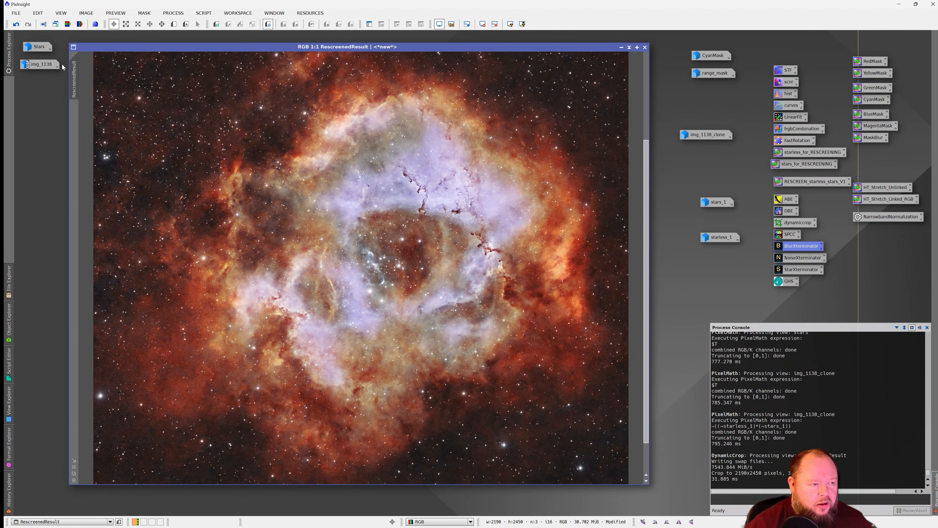
{"action": "left_click_drag", "start_coordinate": [73, 78], "coordinate": [233, 88]}
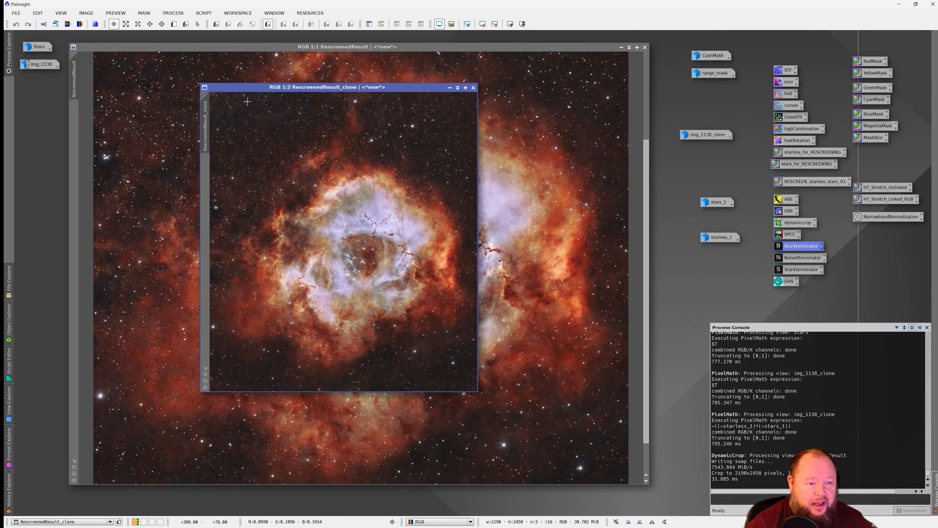
{"action": "left_click", "coordinate": [473, 87]}
- Restore the iconized img_1138 window, duplicate its starless image, and close the duplicate
{"action": "double_click", "coordinate": [41, 64]}
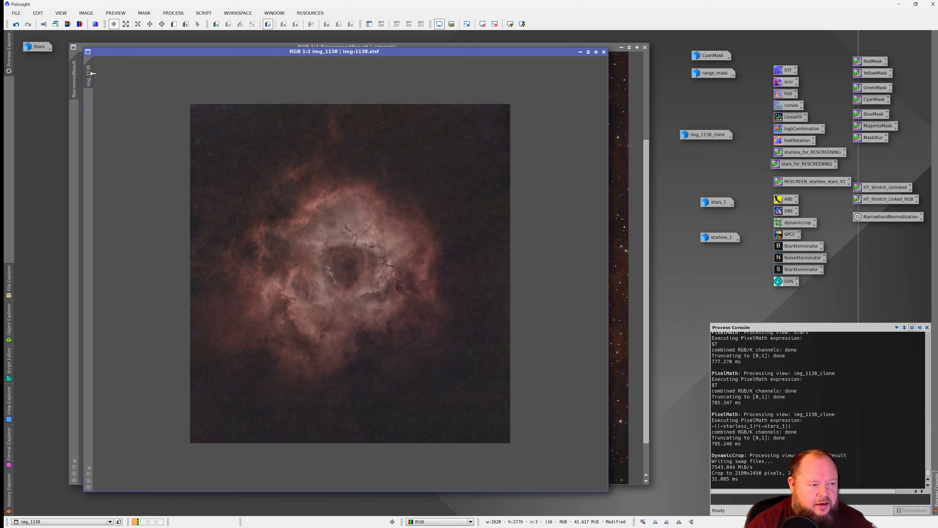
{"action": "left_click_drag", "start_coordinate": [169, 122], "coordinate": [169, 122]}
{"action": "left_click_drag", "start_coordinate": [342, 97], "coordinate": [389, 97]}
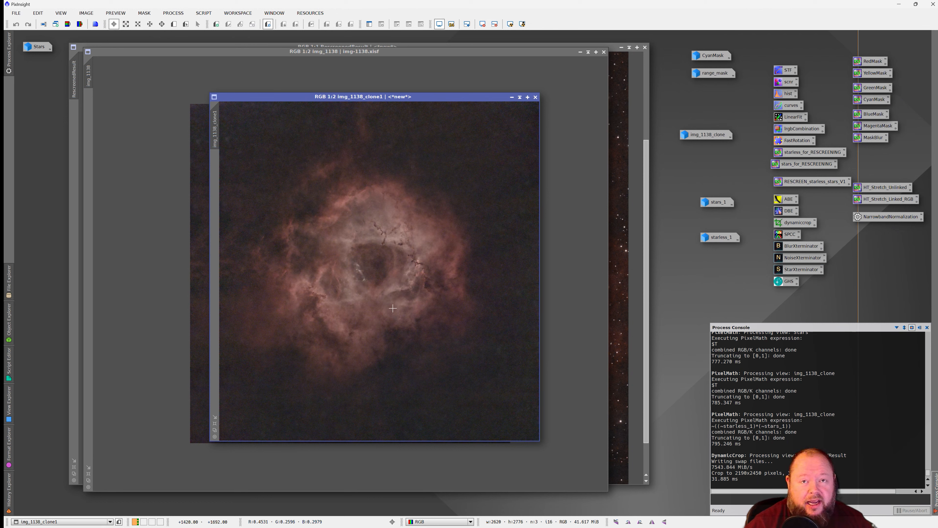
{"action": "left_click", "coordinate": [535, 97]}
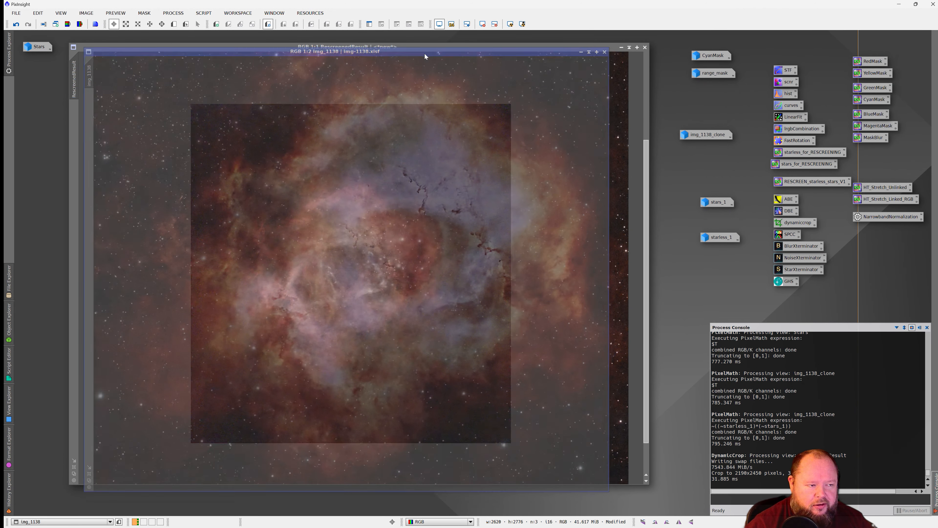
- Move the img_1138 window clear of RescreenedResult's title bar, review its available commands, and iconize it again
{"action": "left_click_drag", "start_coordinate": [424, 53], "coordinate": [434, 59]}
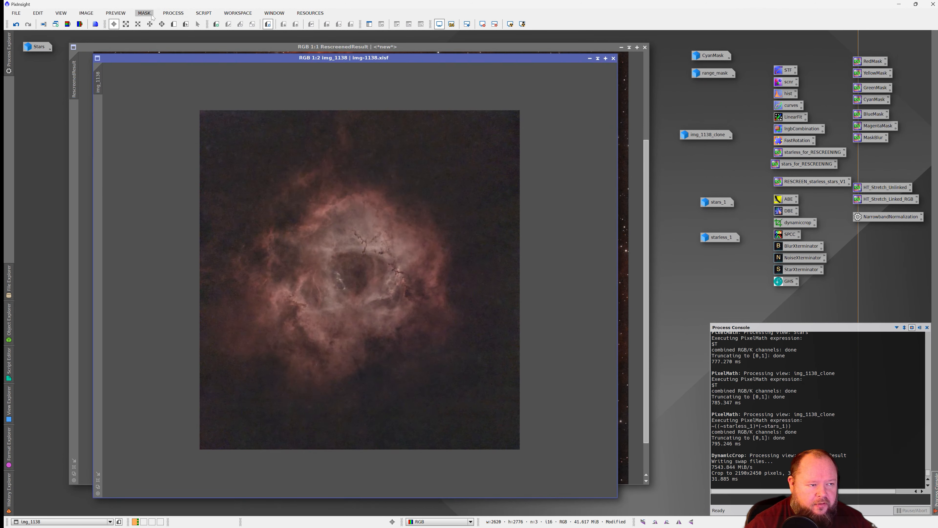
{"action": "left_click", "coordinate": [144, 13]}
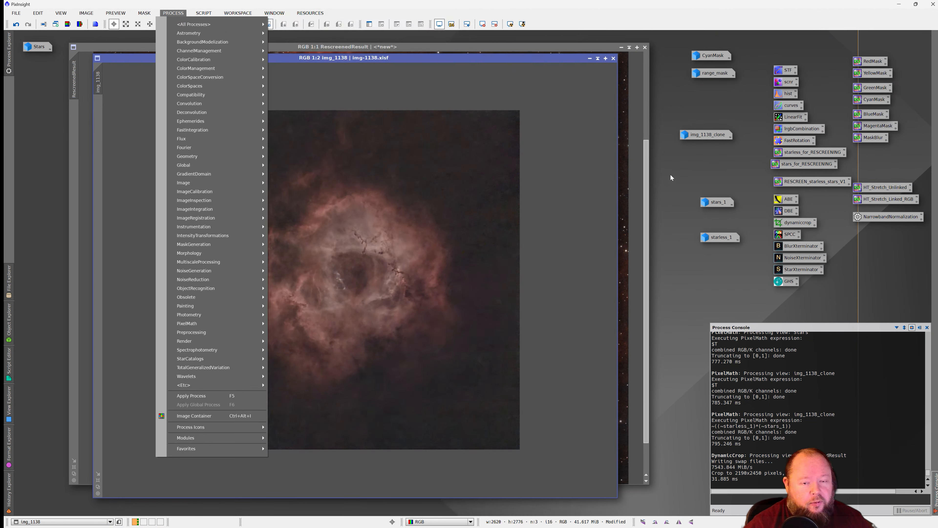
{"action": "right_click", "coordinate": [390, 167]}
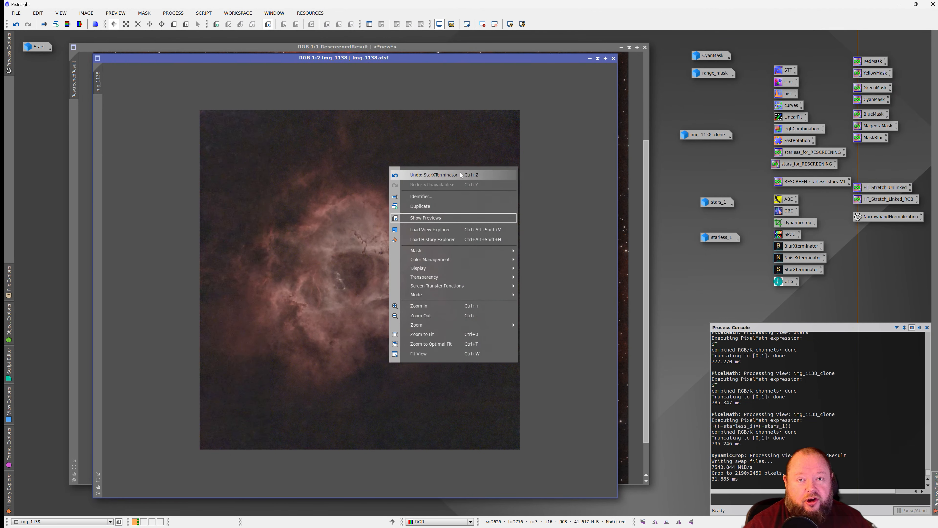
{"action": "left_click", "coordinate": [356, 58]}
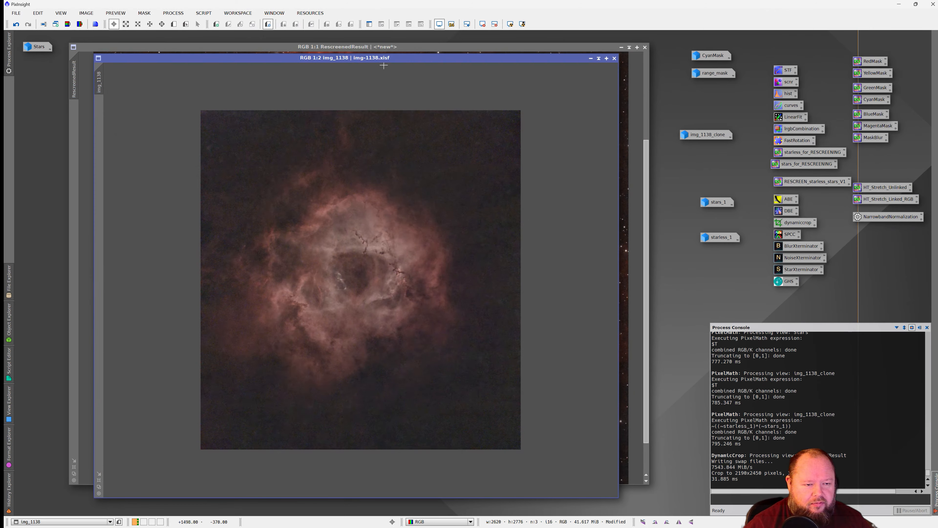
{"action": "left_click", "coordinate": [590, 58]}
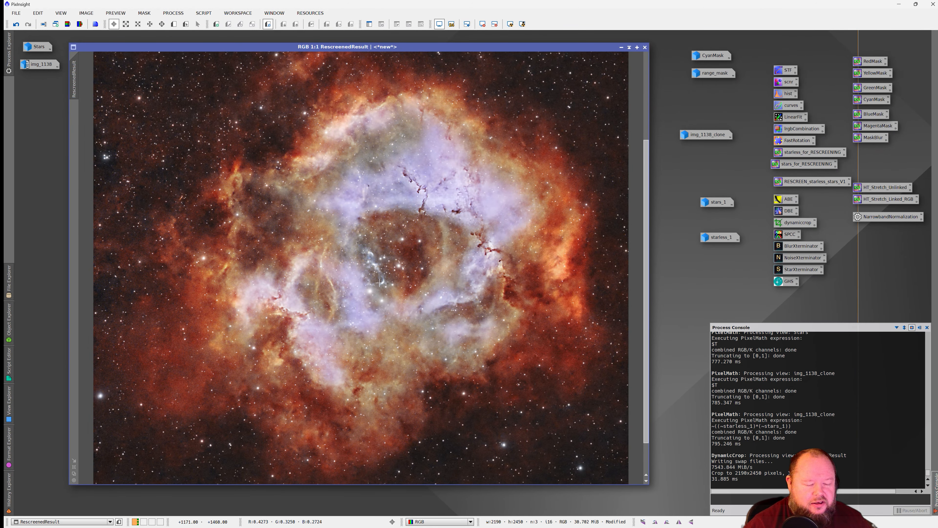
- Examine RescreenedResult's nebula core, dark filaments and surrounding star field at magnifications from 1:2 to 3:1
{"action": "scroll", "coordinate": [379, 283], "scroll_direction": "up", "scroll_amount": 2}
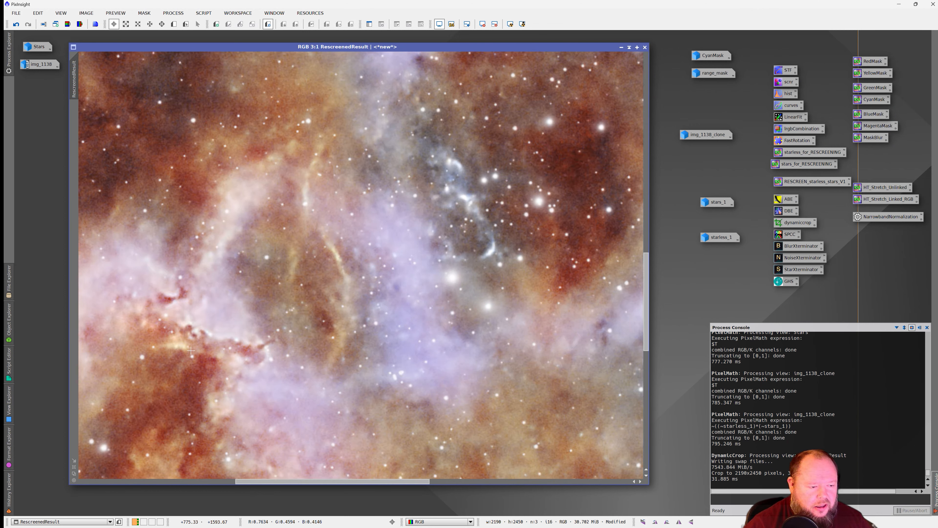
{"action": "scroll", "coordinate": [191, 350], "scroll_direction": "down", "scroll_amount": 1}
{"action": "scroll", "coordinate": [191, 350], "scroll_direction": "up", "scroll_amount": 1}
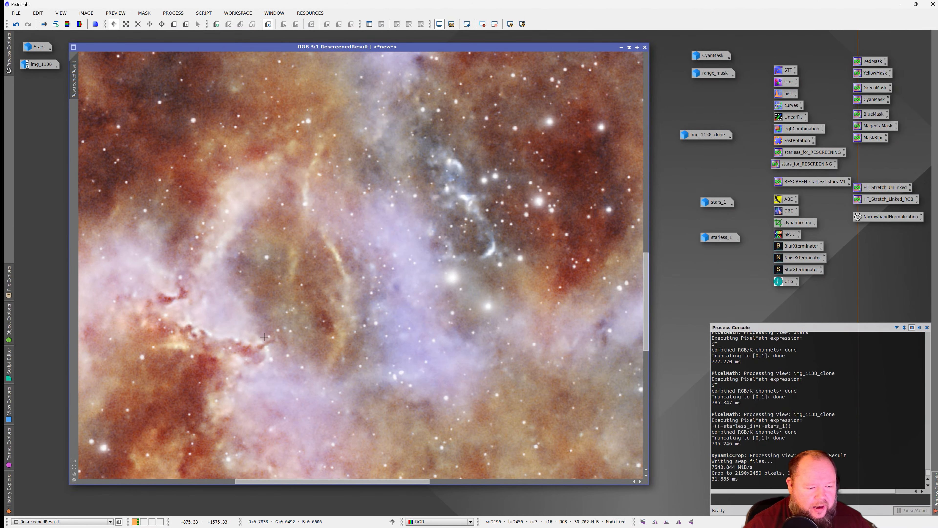
{"action": "scroll", "coordinate": [482, 198], "scroll_direction": "down", "scroll_amount": 2}
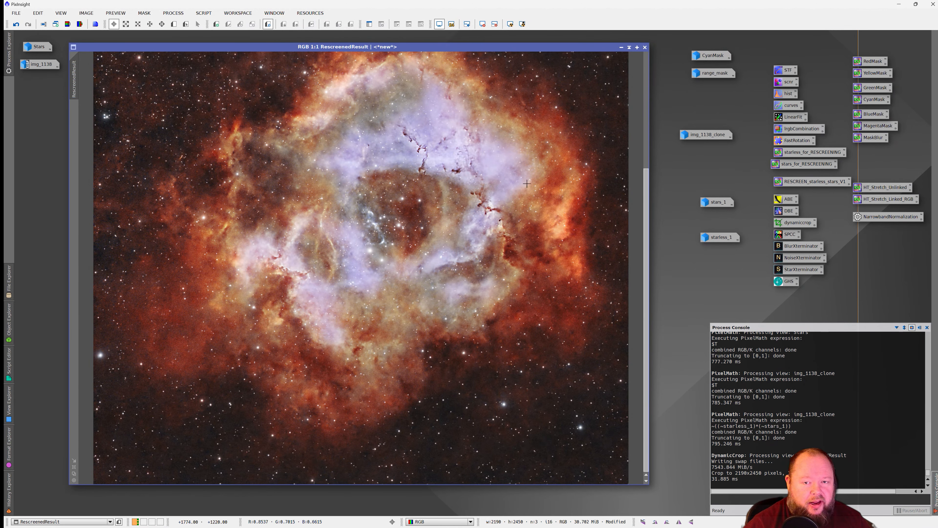
{"action": "scroll", "coordinate": [422, 169], "scroll_direction": "down", "scroll_amount": 1}
{"action": "scroll", "coordinate": [396, 226], "scroll_direction": "up", "scroll_amount": 1}
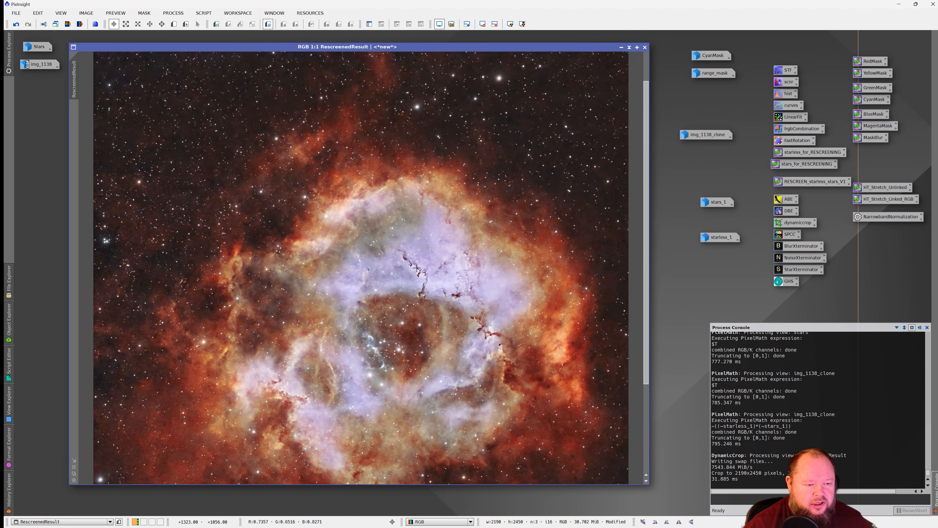
{"action": "scroll", "coordinate": [404, 348], "scroll_direction": "down", "scroll_amount": 1}
{"action": "scroll", "coordinate": [397, 293], "scroll_direction": "up", "scroll_amount": 1}
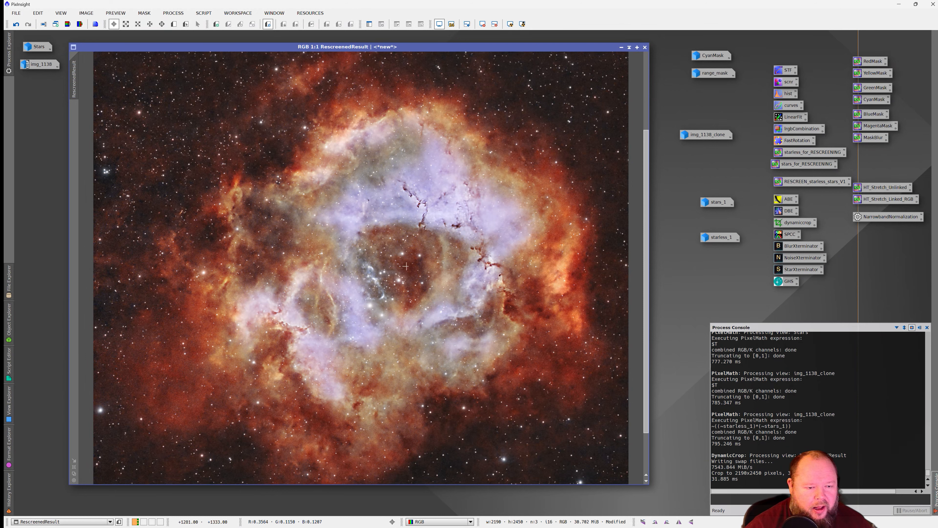
{"action": "scroll", "coordinate": [416, 207], "scroll_direction": "up", "scroll_amount": 1}
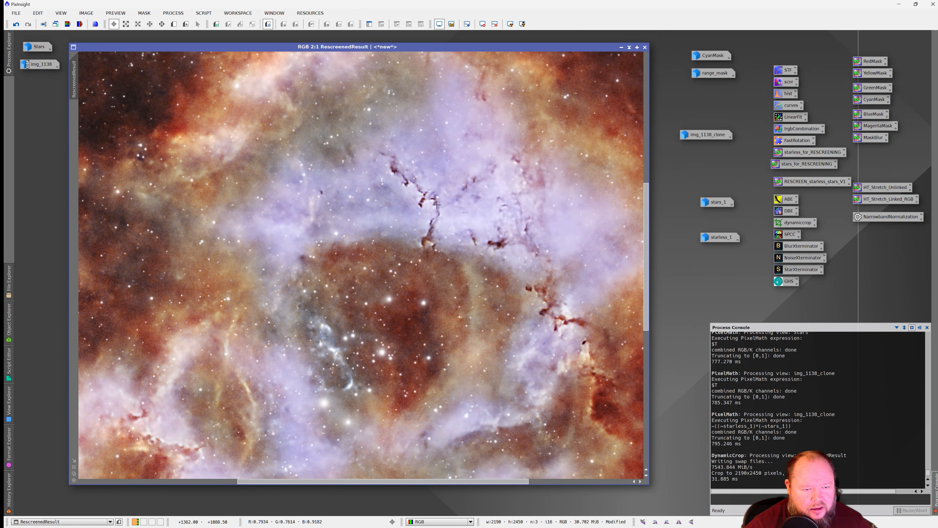
{"action": "scroll", "coordinate": [517, 343], "scroll_direction": "down", "scroll_amount": 1}
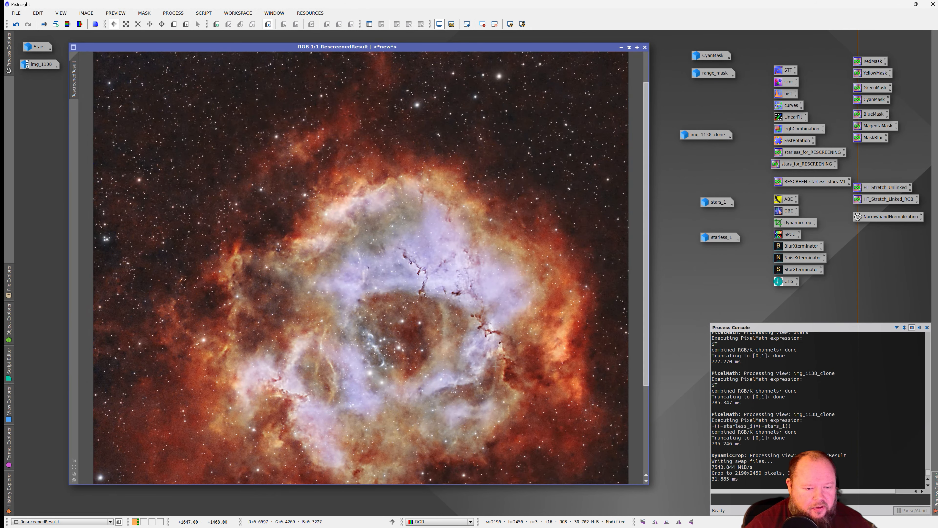
{"action": "scroll", "coordinate": [423, 353], "scroll_direction": "up", "scroll_amount": 2}
{"action": "scroll", "coordinate": [392, 316], "scroll_direction": "down", "scroll_amount": 2}
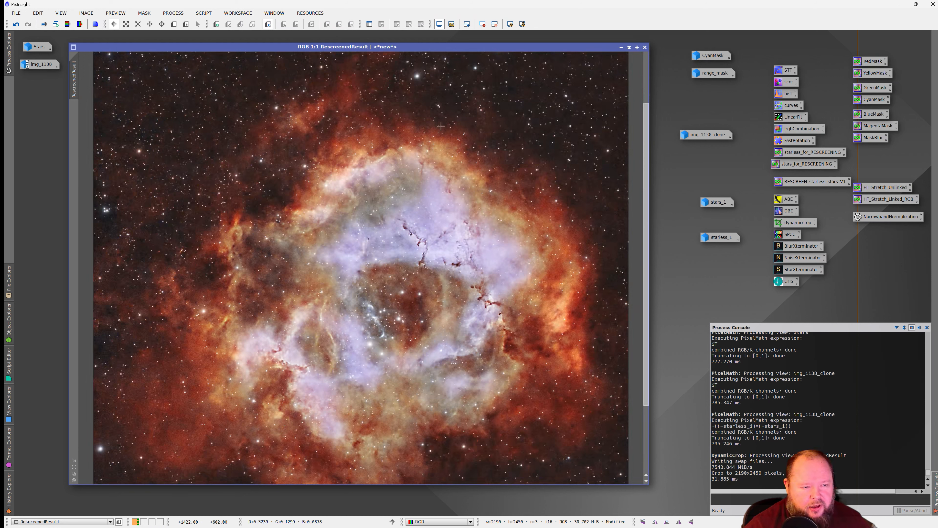
{"action": "scroll", "coordinate": [452, 322], "scroll_direction": "down", "scroll_amount": 1}
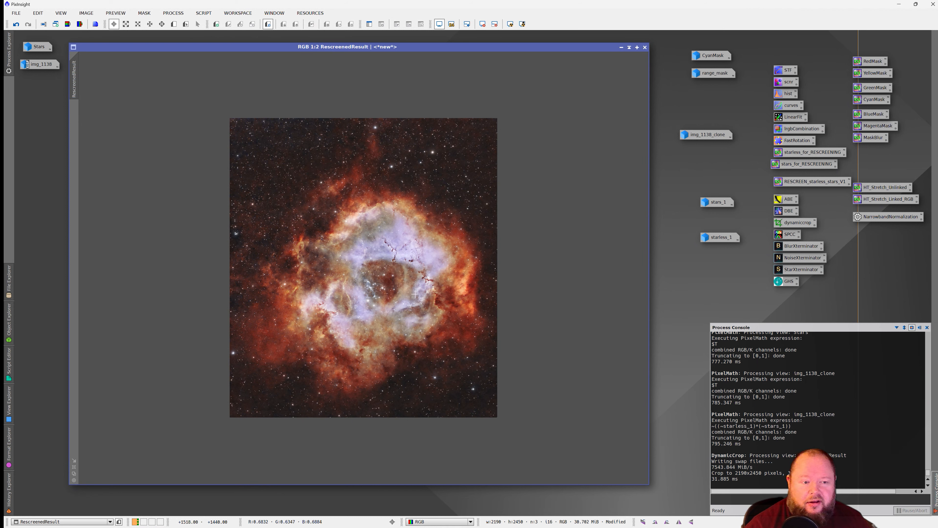
{"action": "scroll", "coordinate": [408, 287], "scroll_direction": "up", "scroll_amount": 1}
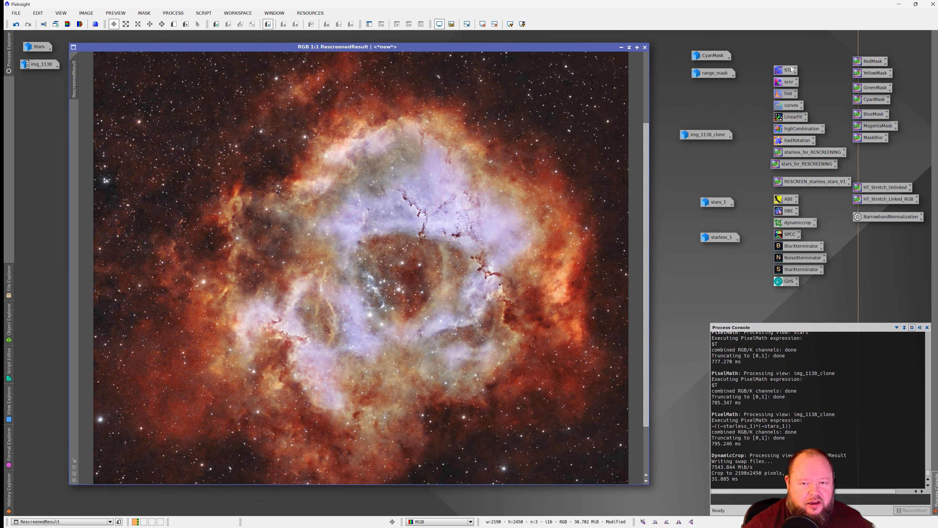
{"action": "left_click_drag", "start_coordinate": [760, 56], "coordinate": [903, 300]}
{"action": "left_click", "coordinate": [888, 253]}
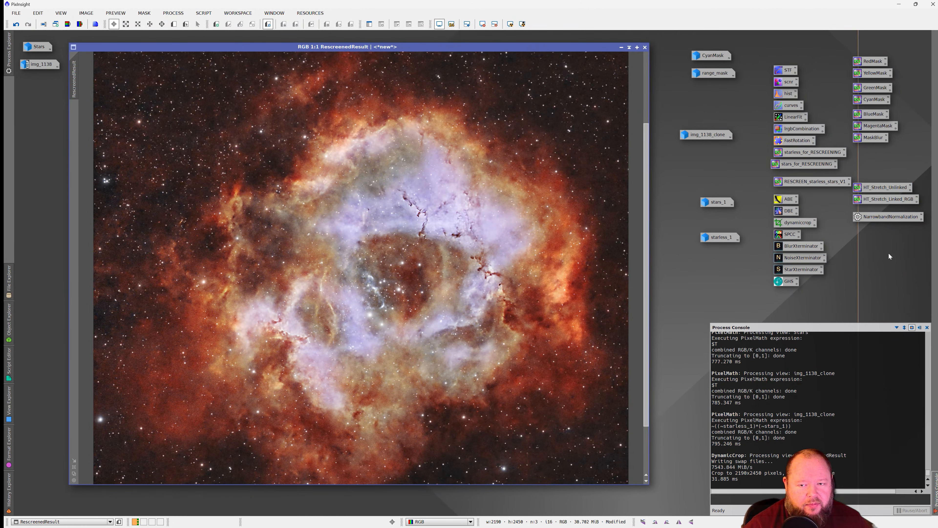
{"action": "left_click", "coordinate": [881, 188]}
{"action": "left_click", "coordinate": [877, 200]}
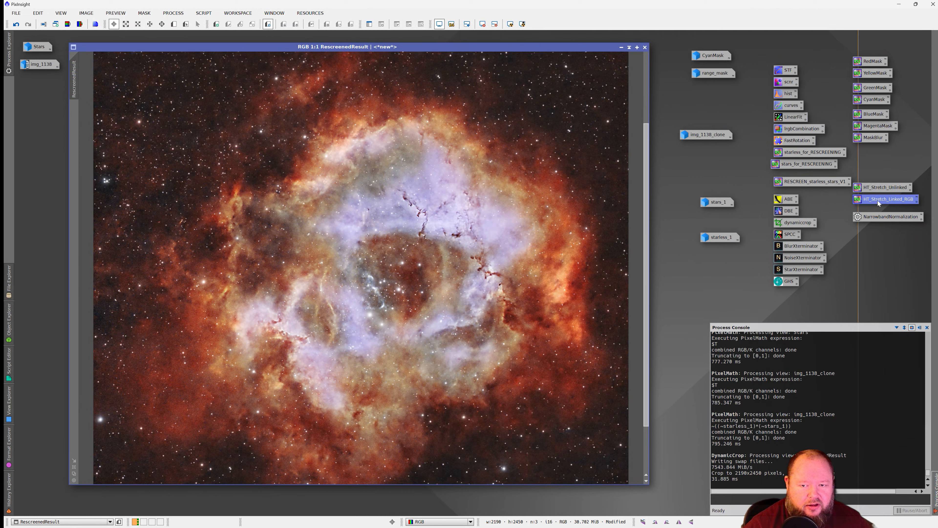
{"action": "left_click", "coordinate": [875, 187]}
{"action": "left_click", "coordinate": [879, 198]}
{"action": "left_click", "coordinate": [871, 188]}
{"action": "left_click", "coordinate": [870, 200]}
{"action": "left_click", "coordinate": [871, 188]}
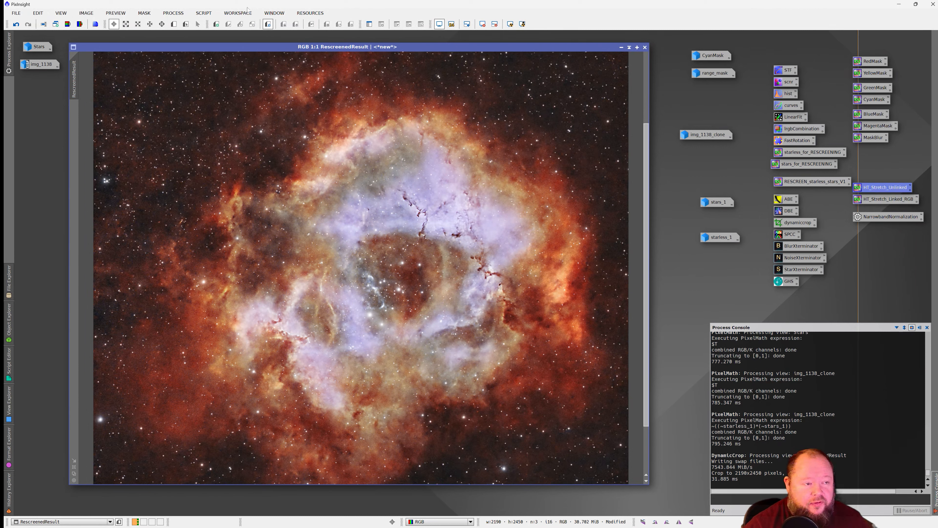
{"action": "left_click", "coordinate": [203, 13]}
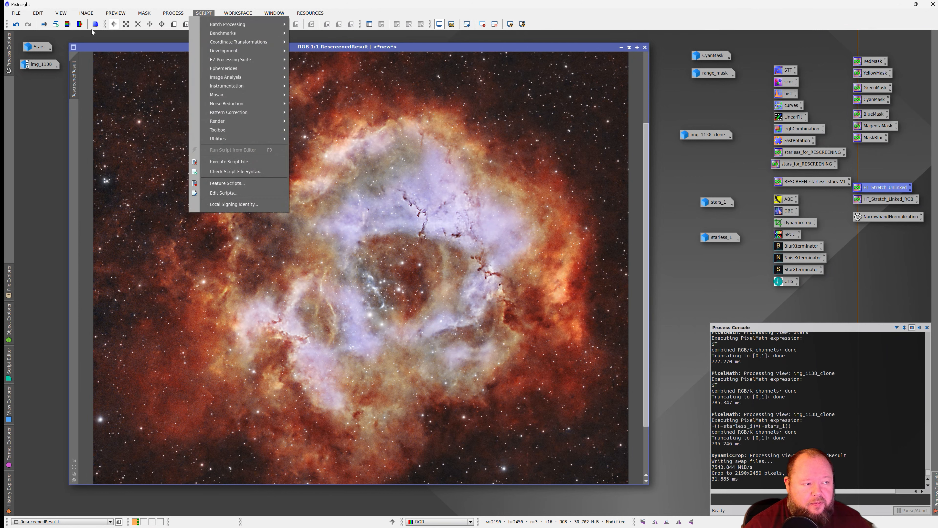
{"action": "left_click", "coordinate": [36, 67]}
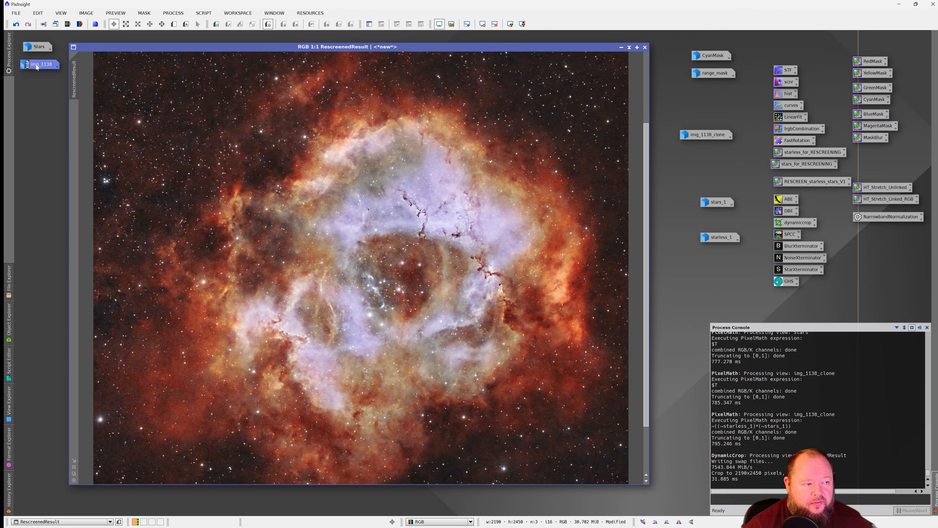
- Restore the iconized img_1138 window, undo its StarXTerminator pass and preceding stretch, and shift the window slightly aside
{"action": "double_click", "coordinate": [37, 67]}
{"action": "right_click", "coordinate": [342, 205]}
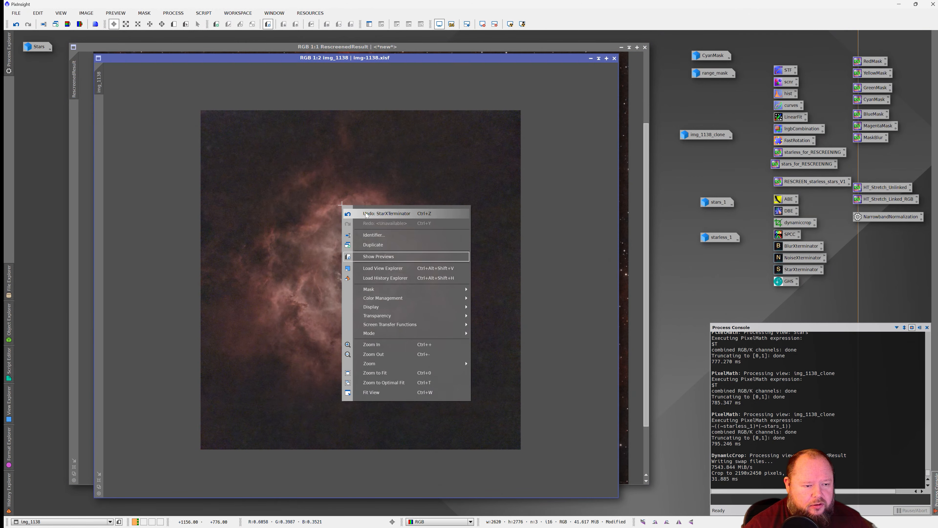
{"action": "left_click", "coordinate": [366, 214]}
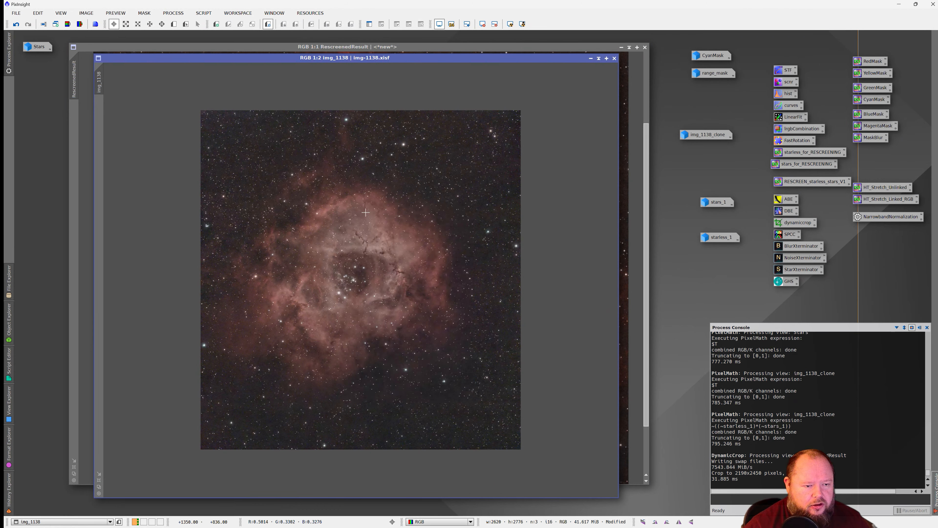
{"action": "right_click", "coordinate": [357, 209]}
{"action": "left_click", "coordinate": [384, 220]}
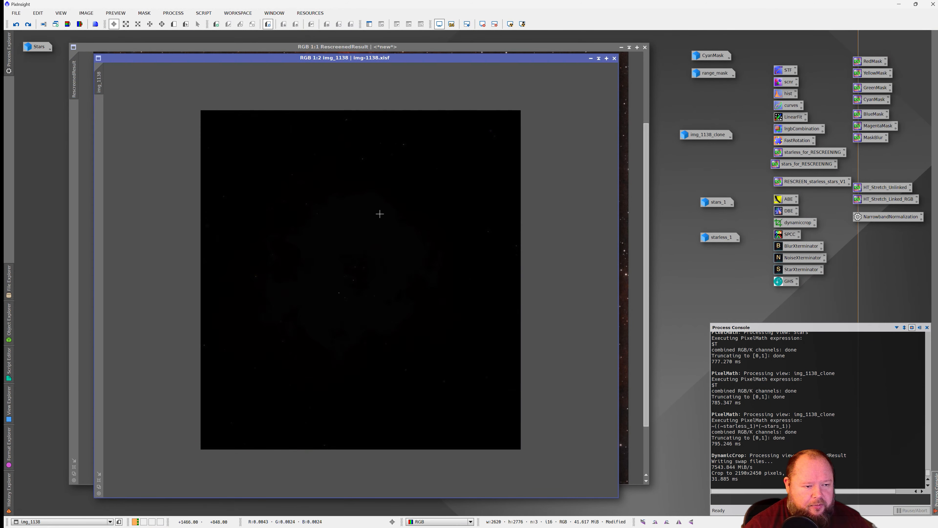
{"action": "left_click_drag", "start_coordinate": [478, 60], "coordinate": [417, 65]}
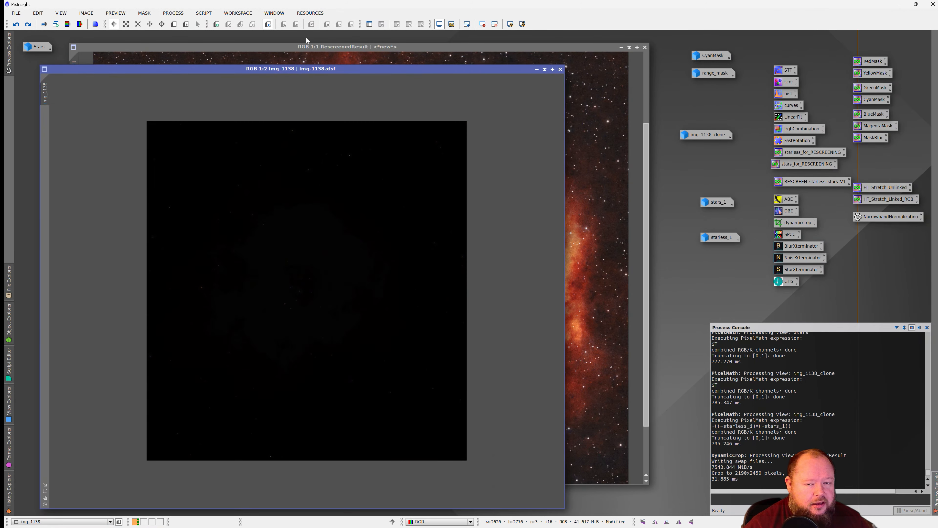
- Auto-stretch img_1138's display with ScreenTransferFunction, and check its histogram in HistogramTransformation
{"action": "double_click", "coordinate": [778, 73]}
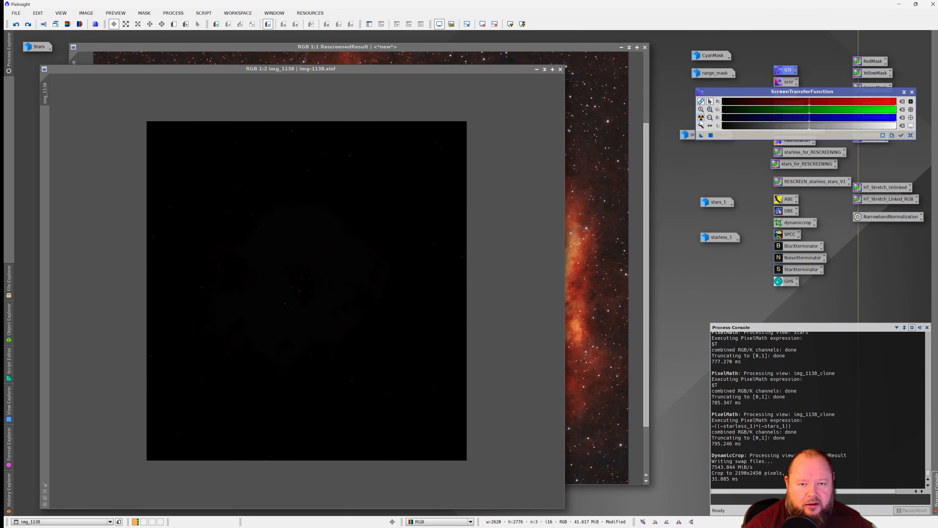
{"action": "left_click", "coordinate": [701, 117]}
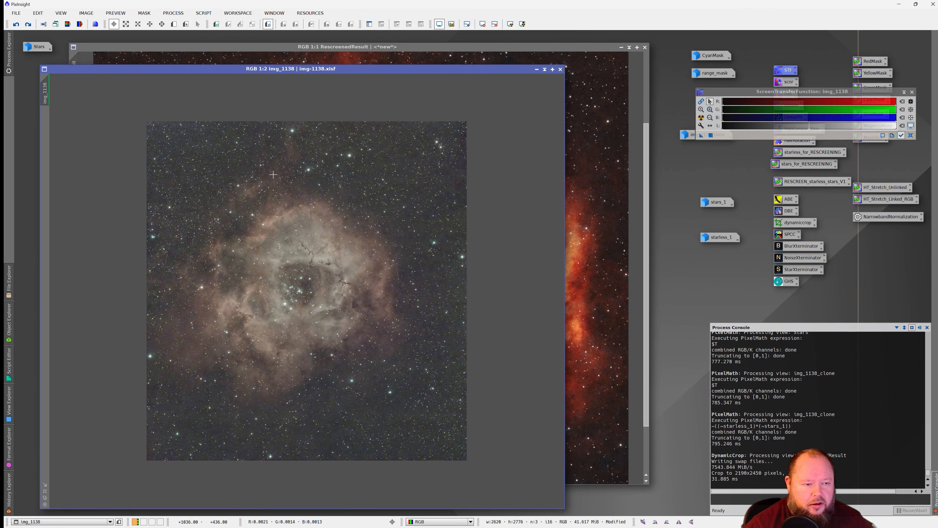
{"action": "left_click", "coordinate": [173, 13]}
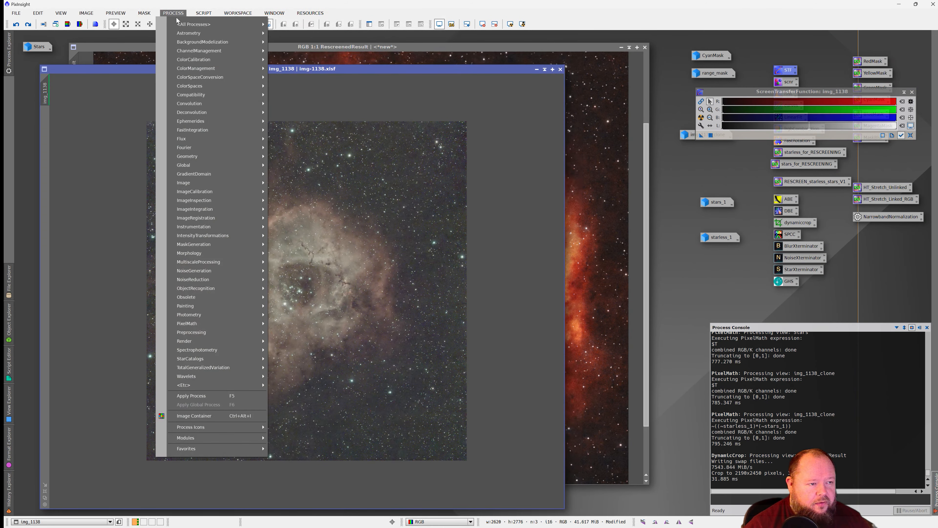
{"action": "mouse_move", "coordinate": [178, 26]}
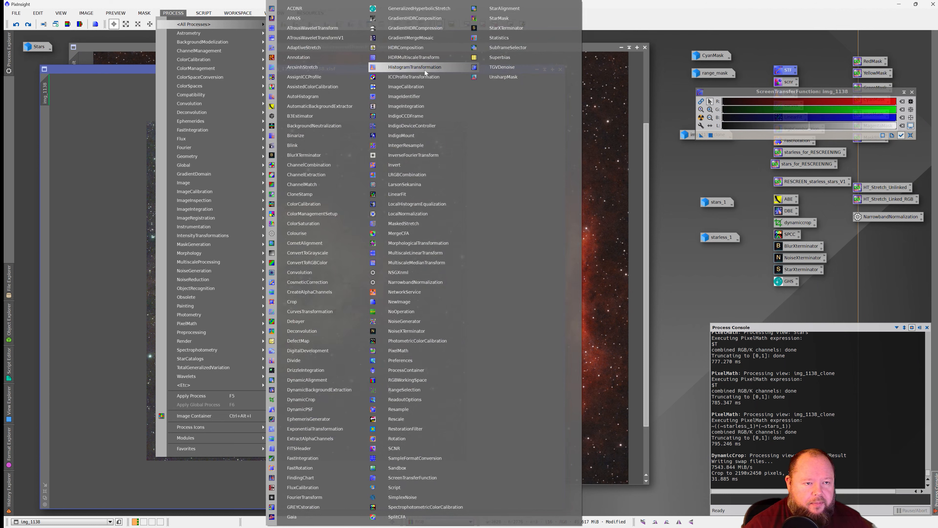
{"action": "left_click", "coordinate": [424, 67]}
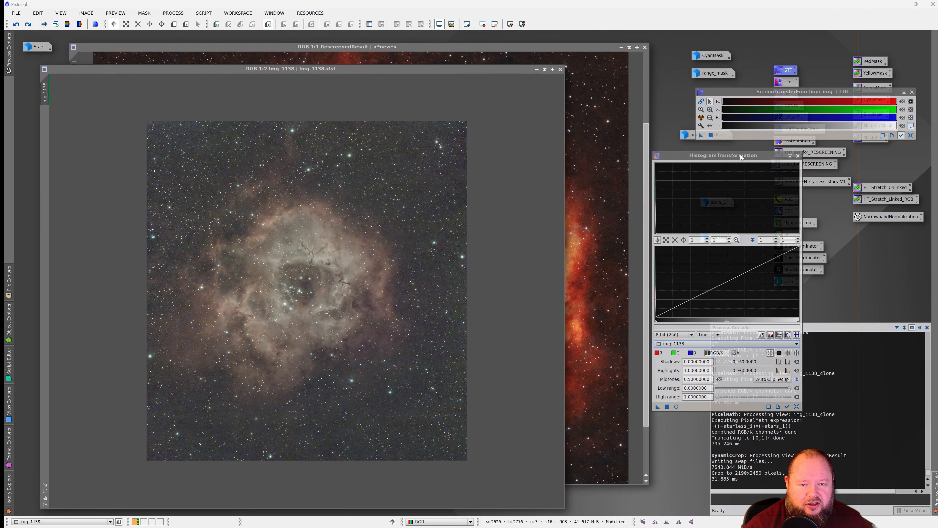
{"action": "left_click", "coordinate": [798, 155]}
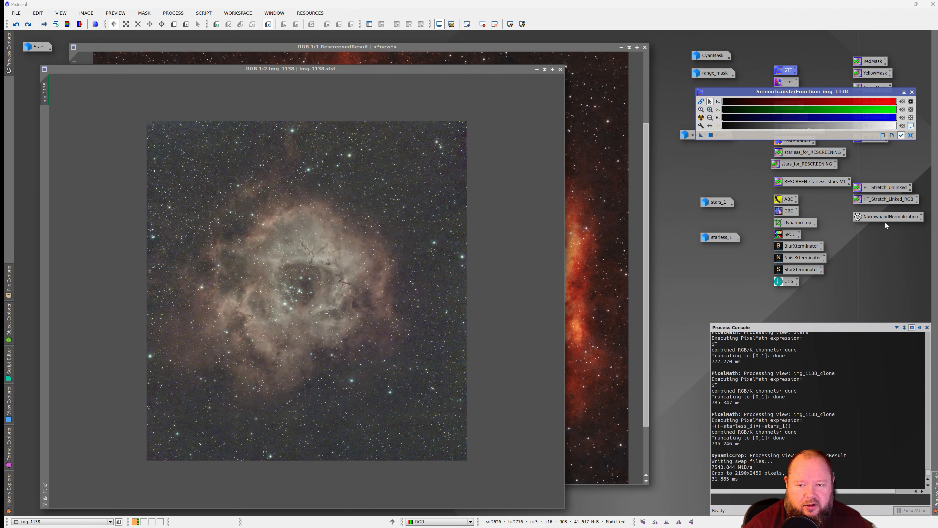
- Stretch img_1138 with the HT_Stretch_Unlinked process, clear its screen stretch, and check the new histogram in HistogramTransformation
{"action": "left_click_drag", "start_coordinate": [885, 186], "coordinate": [368, 224]}
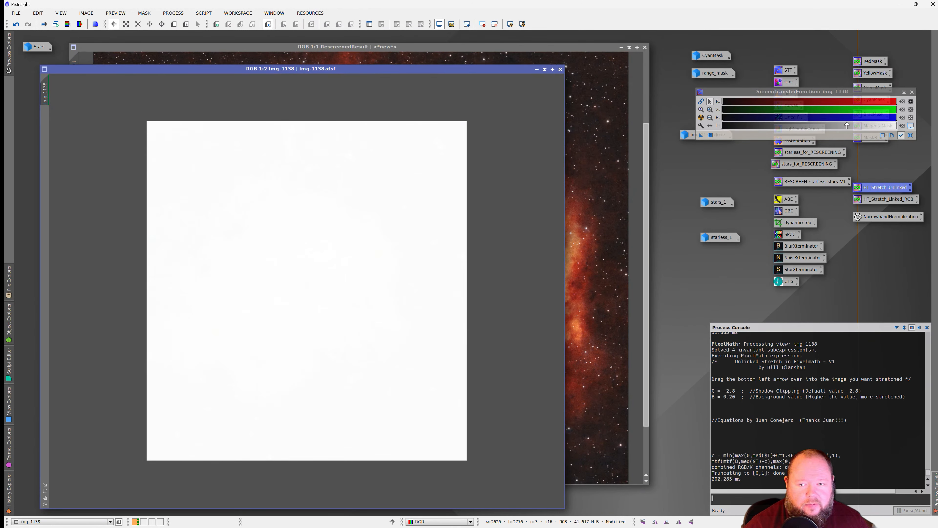
{"action": "left_click", "coordinate": [911, 135]}
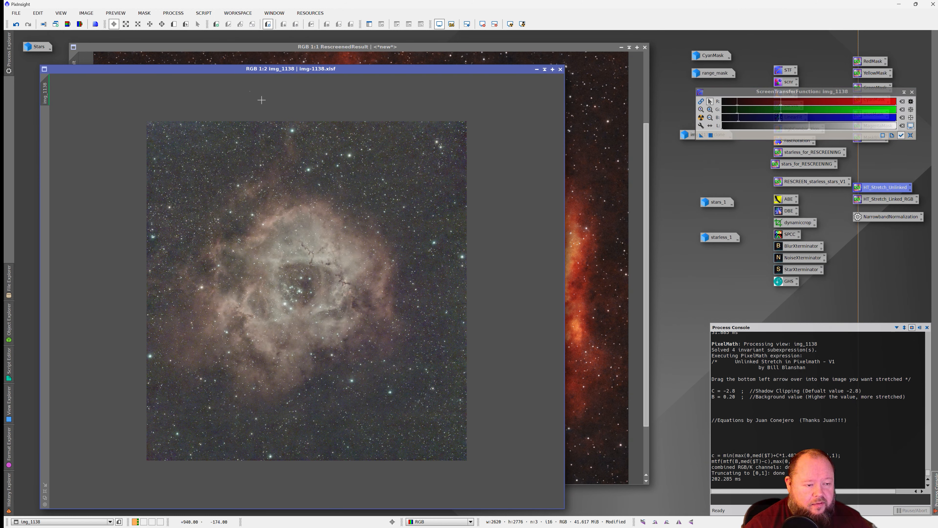
{"action": "left_click", "coordinate": [174, 13]}
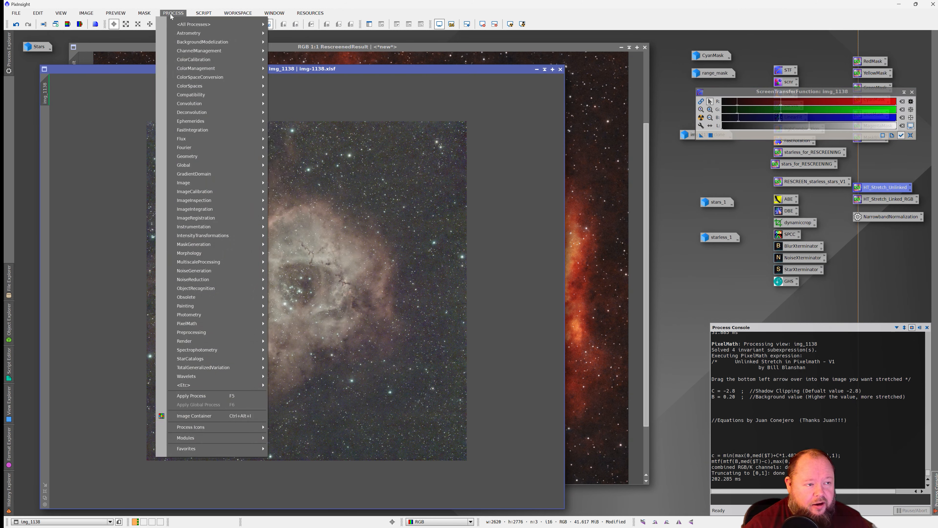
{"action": "mouse_move", "coordinate": [180, 26]}
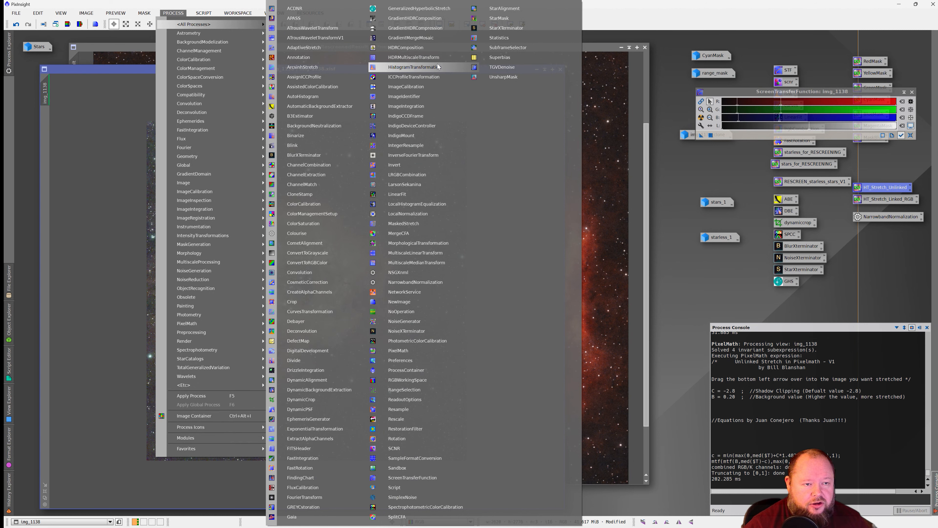
{"action": "left_click", "coordinate": [428, 66]}
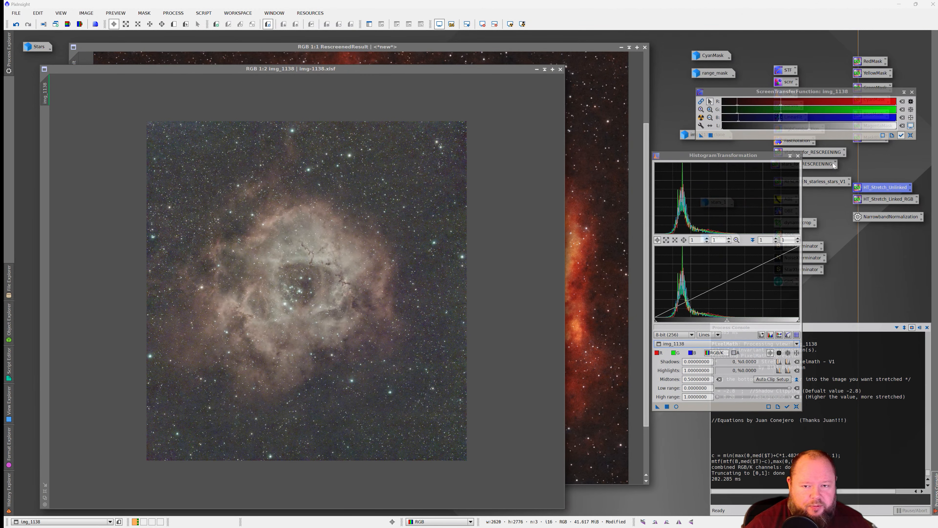
{"action": "left_click", "coordinate": [798, 156]}
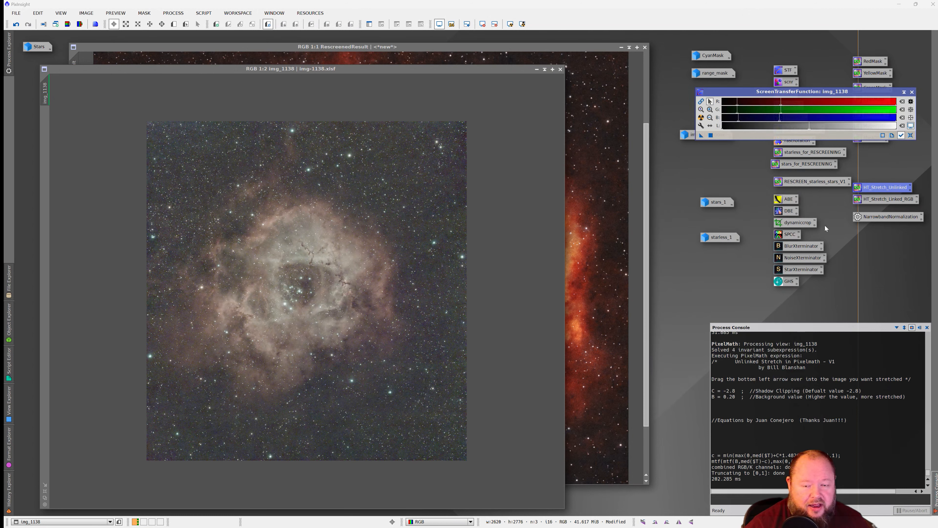
- Examine the stretched img_1138's nebula core, dark filaments and outer star field at magnifications up to 3:1
{"action": "scroll", "coordinate": [299, 297], "scroll_direction": "up", "scroll_amount": 2}
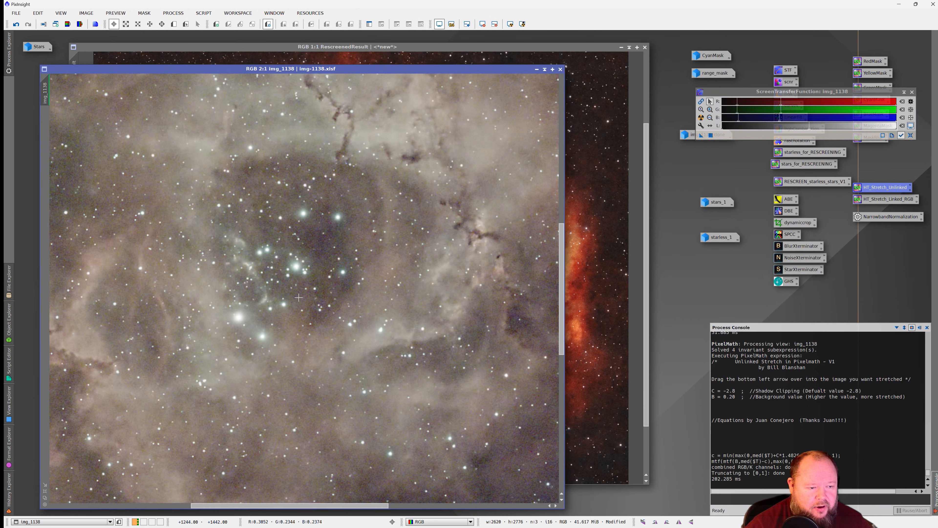
{"action": "scroll", "coordinate": [298, 297], "scroll_direction": "down", "scroll_amount": 2}
{"action": "scroll", "coordinate": [281, 240], "scroll_direction": "up", "scroll_amount": 2}
{"action": "scroll", "coordinate": [303, 229], "scroll_direction": "up", "scroll_amount": 1}
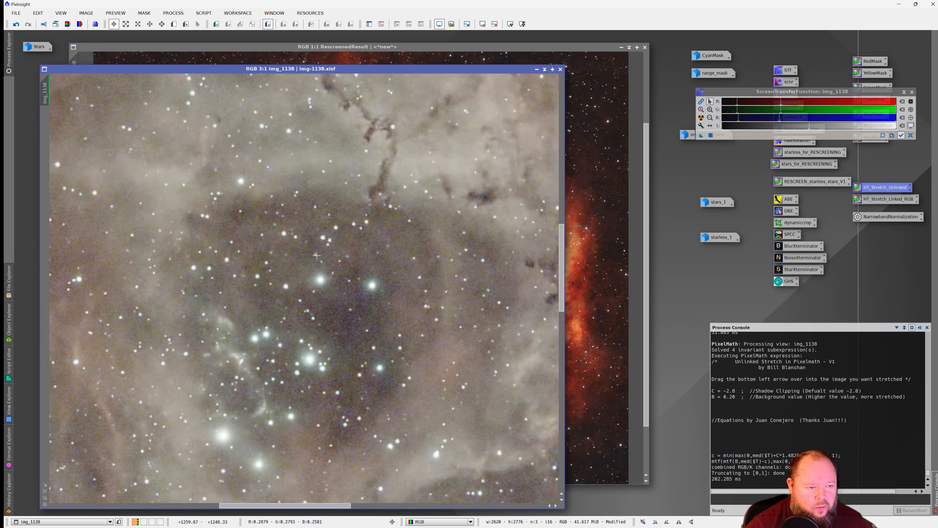
{"action": "scroll", "coordinate": [298, 281], "scroll_direction": "down", "scroll_amount": 3}
{"action": "scroll", "coordinate": [317, 315], "scroll_direction": "up", "scroll_amount": 1}
{"action": "scroll", "coordinate": [317, 315], "scroll_direction": "down", "scroll_amount": 1}
{"action": "scroll", "coordinate": [375, 295], "scroll_direction": "up", "scroll_amount": 2}
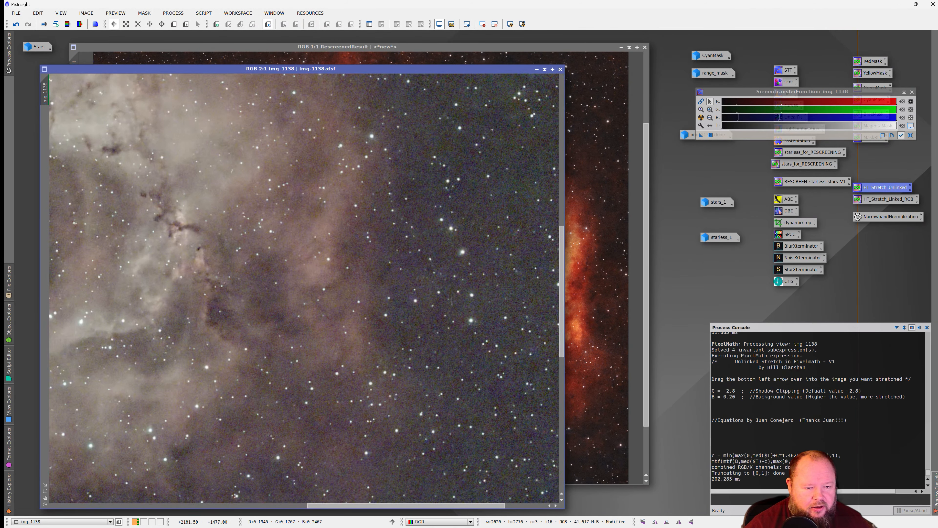
{"action": "scroll", "coordinate": [420, 276], "scroll_direction": "down", "scroll_amount": 2}
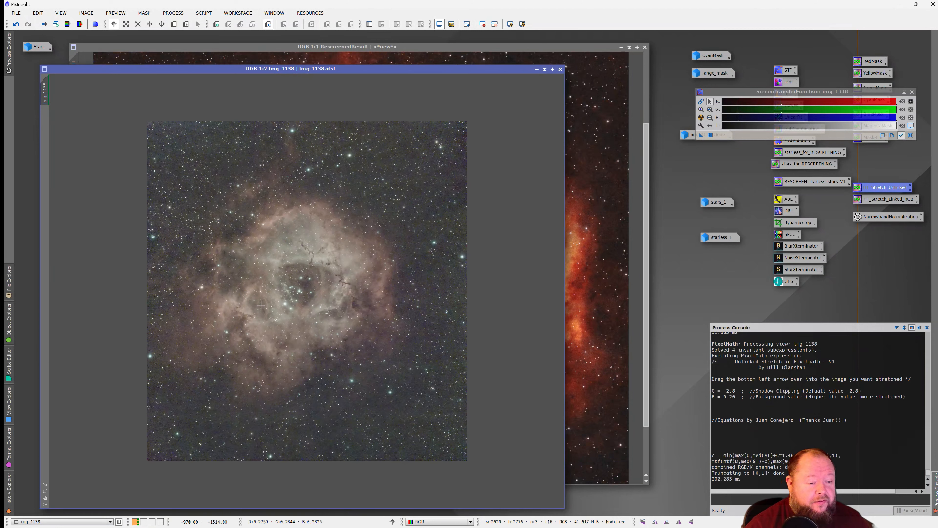
- Close img_1138 without saving it, review RescreenedResult, and close the ScreenTransferFunction window
{"action": "left_click", "coordinate": [560, 70]}
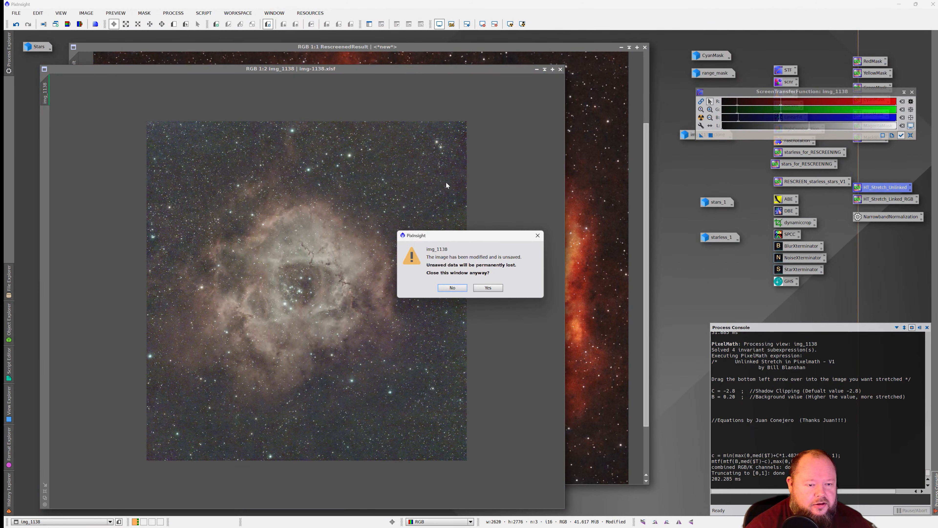
{"action": "left_click", "coordinate": [488, 288]}
{"action": "scroll", "coordinate": [393, 295], "scroll_direction": "up", "scroll_amount": 2}
{"action": "scroll", "coordinate": [393, 295], "scroll_direction": "down", "scroll_amount": 2}
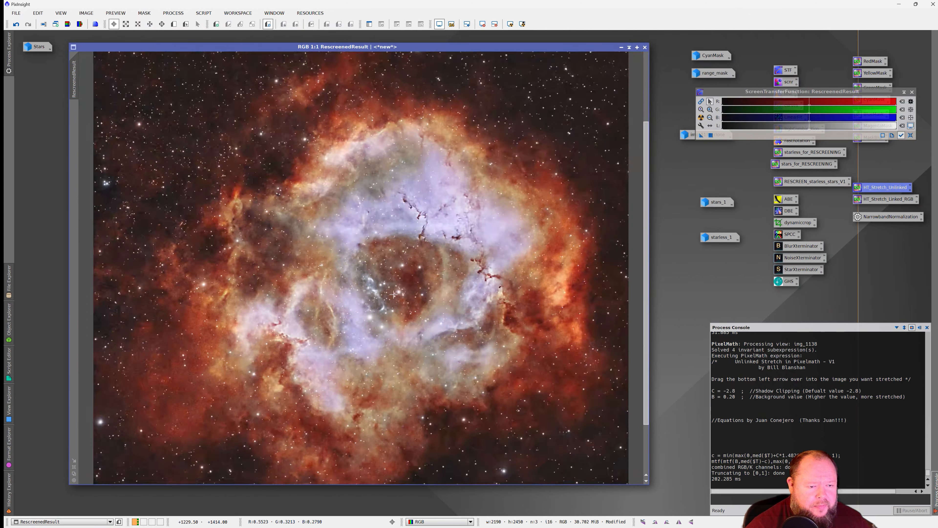
{"action": "scroll", "coordinate": [393, 294], "scroll_direction": "down", "scroll_amount": 1}
{"action": "scroll", "coordinate": [393, 295], "scroll_direction": "up", "scroll_amount": 1}
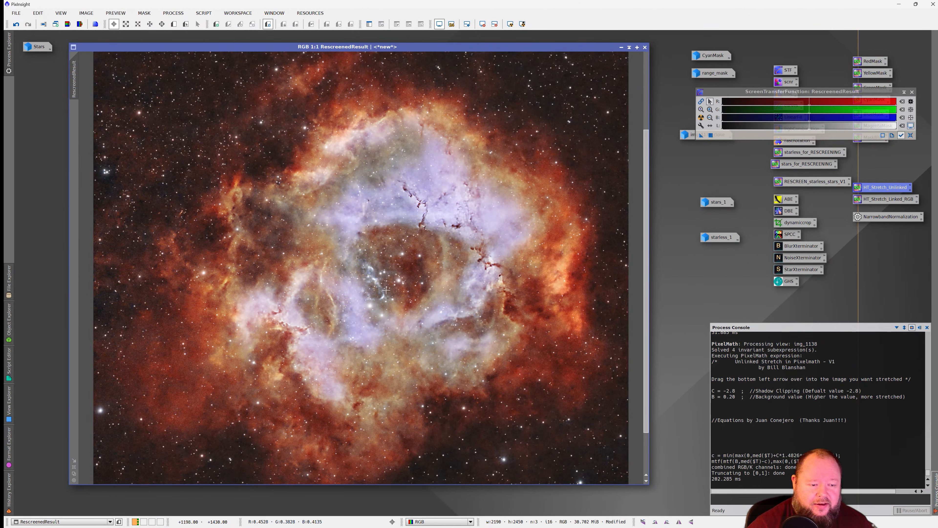
{"action": "scroll", "coordinate": [386, 290], "scroll_direction": "down", "scroll_amount": 1}
{"action": "scroll", "coordinate": [386, 290], "scroll_direction": "up", "scroll_amount": 1}
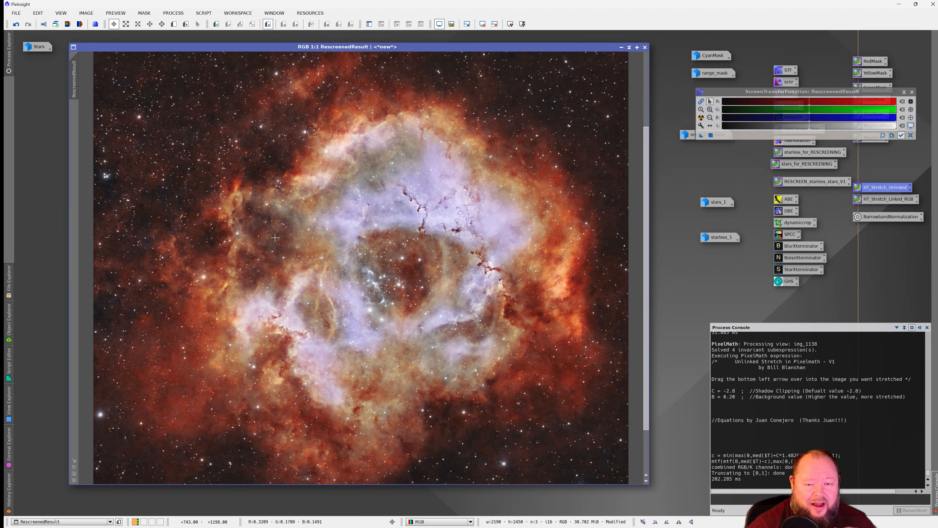
{"action": "left_click", "coordinate": [912, 91]}
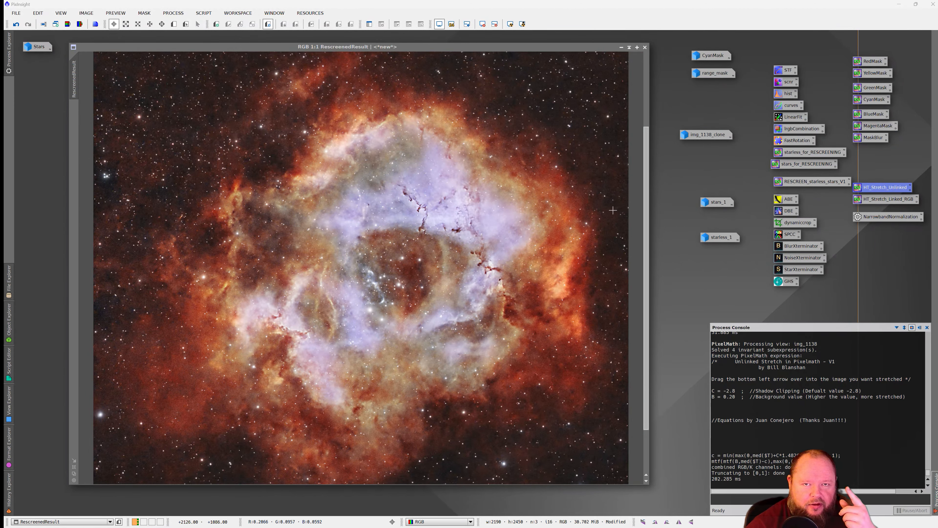
{"action": "scroll", "coordinate": [538, 264], "scroll_direction": "up", "scroll_amount": 1}
{"action": "scroll", "coordinate": [538, 264], "scroll_direction": "down", "scroll_amount": 1}
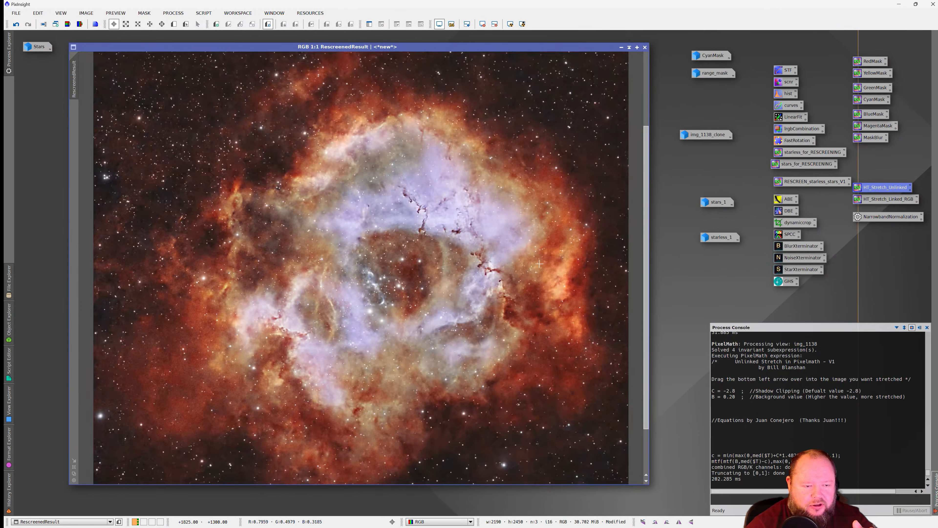
{"action": "scroll", "coordinate": [537, 264], "scroll_direction": "down", "scroll_amount": 1}
{"action": "scroll", "coordinate": [444, 252], "scroll_direction": "up", "scroll_amount": 1}
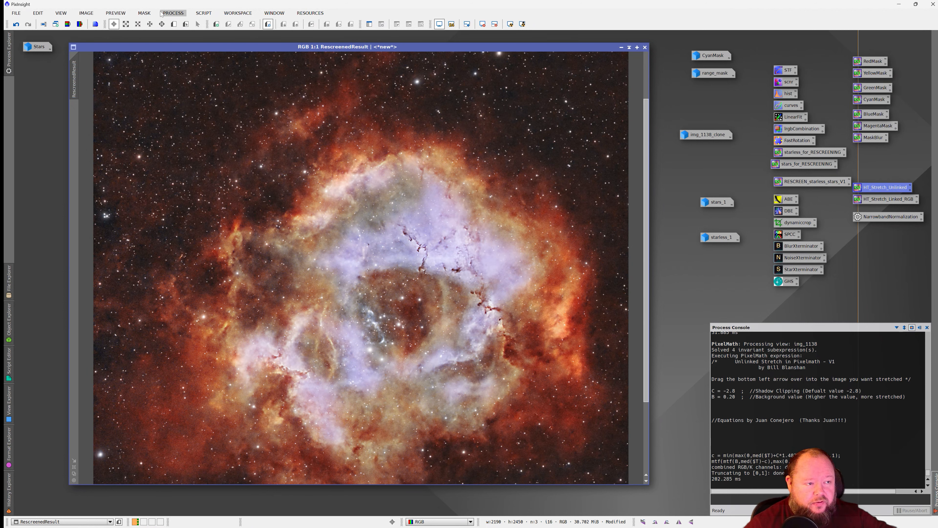
- Extract the R, G and B channels of RescreenedResult as separate grayscale images with ChannelExtraction
{"action": "left_click", "coordinate": [173, 13]}
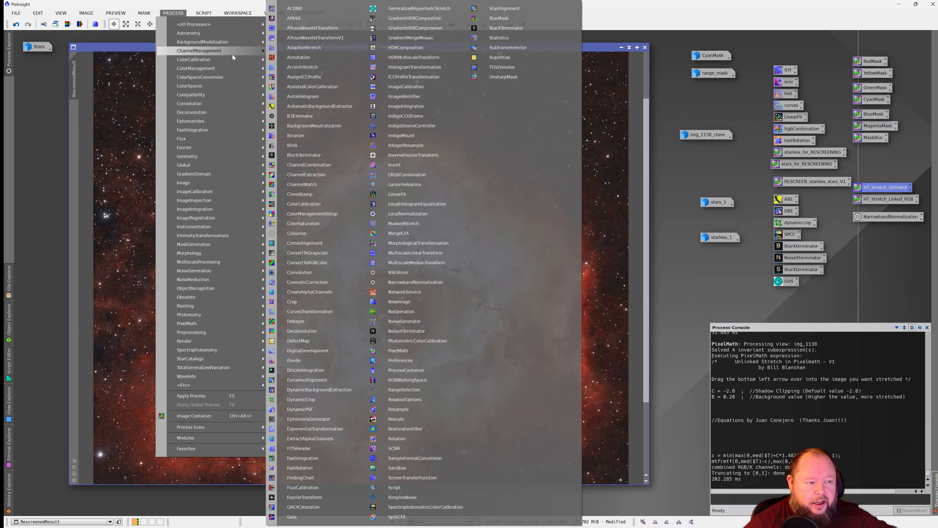
{"action": "mouse_move", "coordinate": [233, 57]}
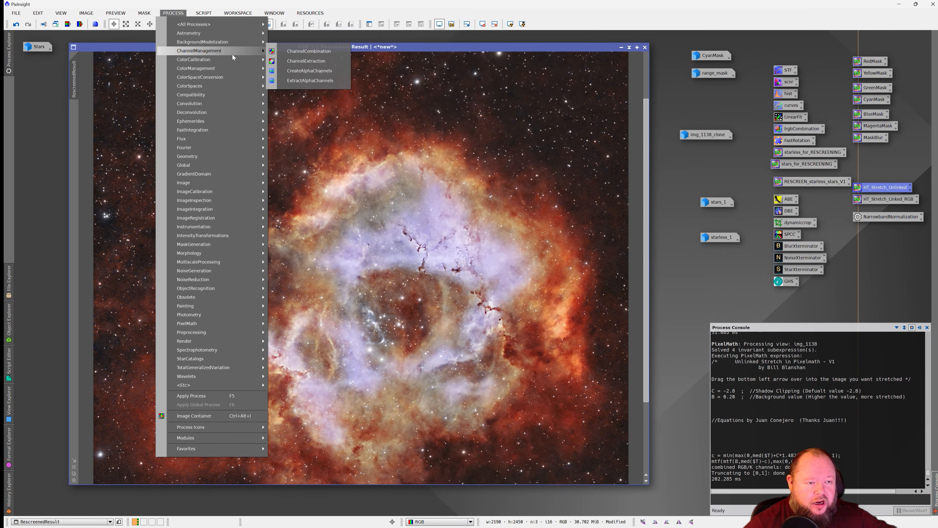
{"action": "left_click", "coordinate": [302, 62]}
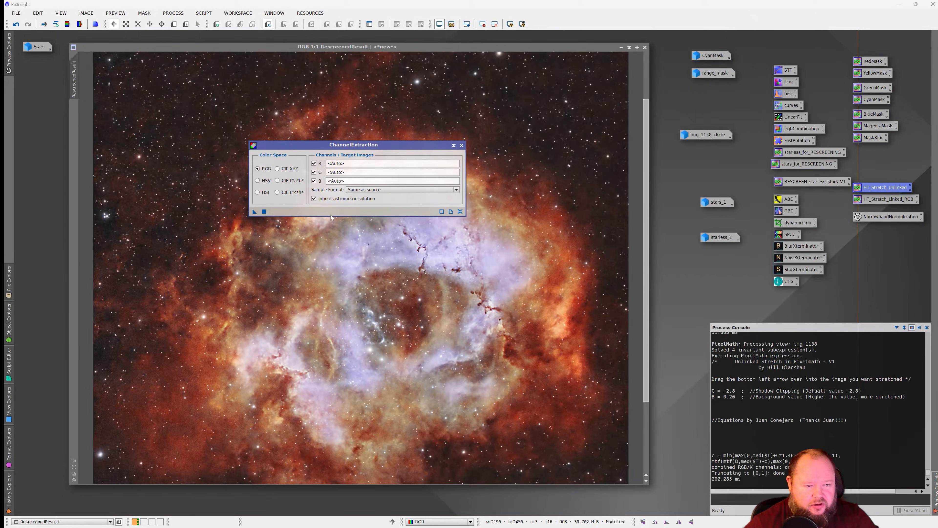
{"action": "left_click_drag", "start_coordinate": [255, 211], "coordinate": [465, 285]}
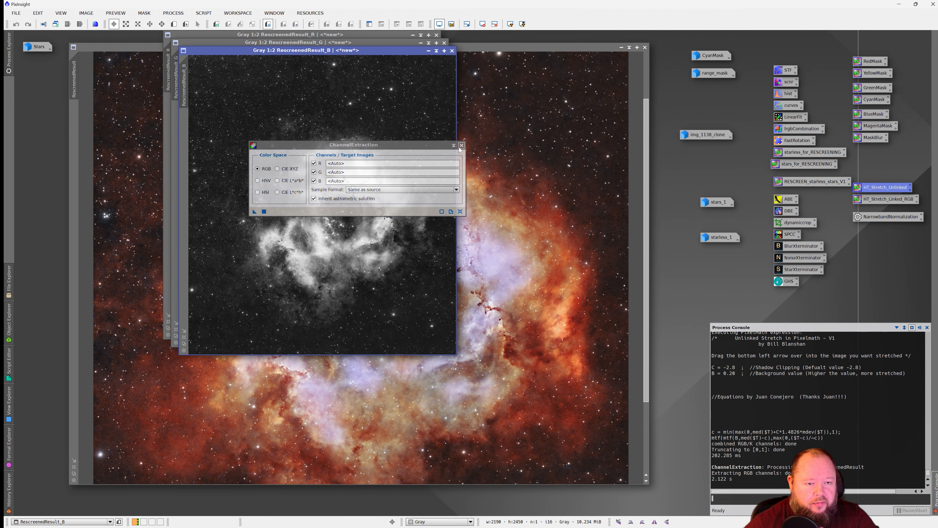
- Spread out the extracted channel windows to compare them, and close all three grayscale images
{"action": "left_click_drag", "start_coordinate": [365, 52], "coordinate": [430, 65]}
{"action": "left_click", "coordinate": [354, 37]}
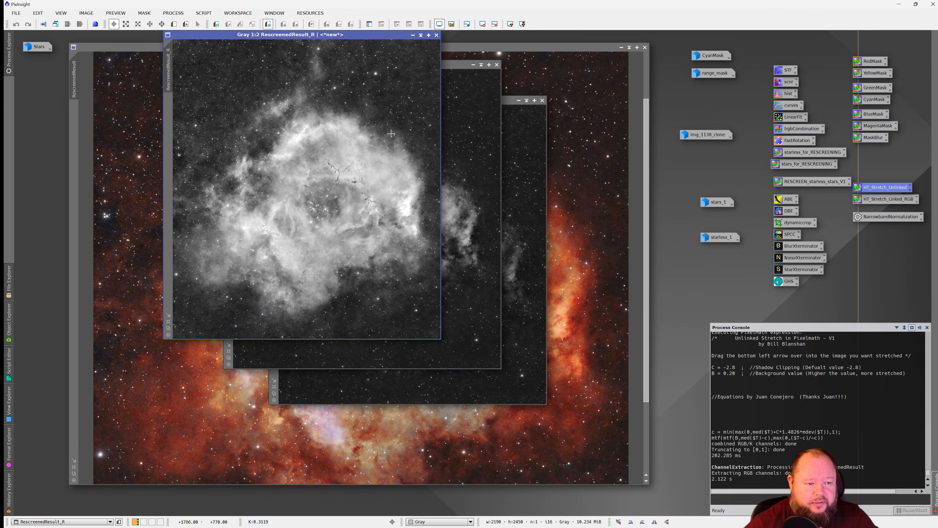
{"action": "left_click", "coordinate": [436, 34]}
{"action": "left_click", "coordinate": [497, 65]}
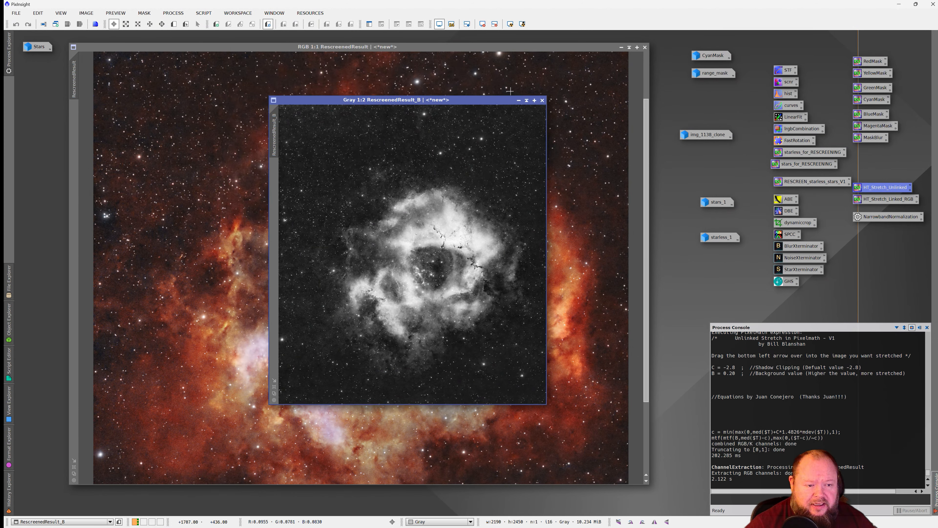
{"action": "left_click", "coordinate": [542, 100]}
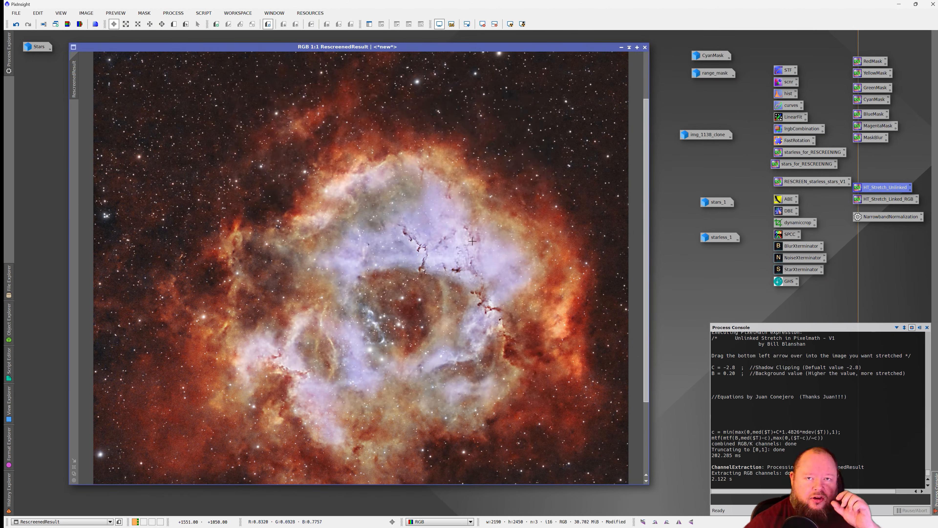